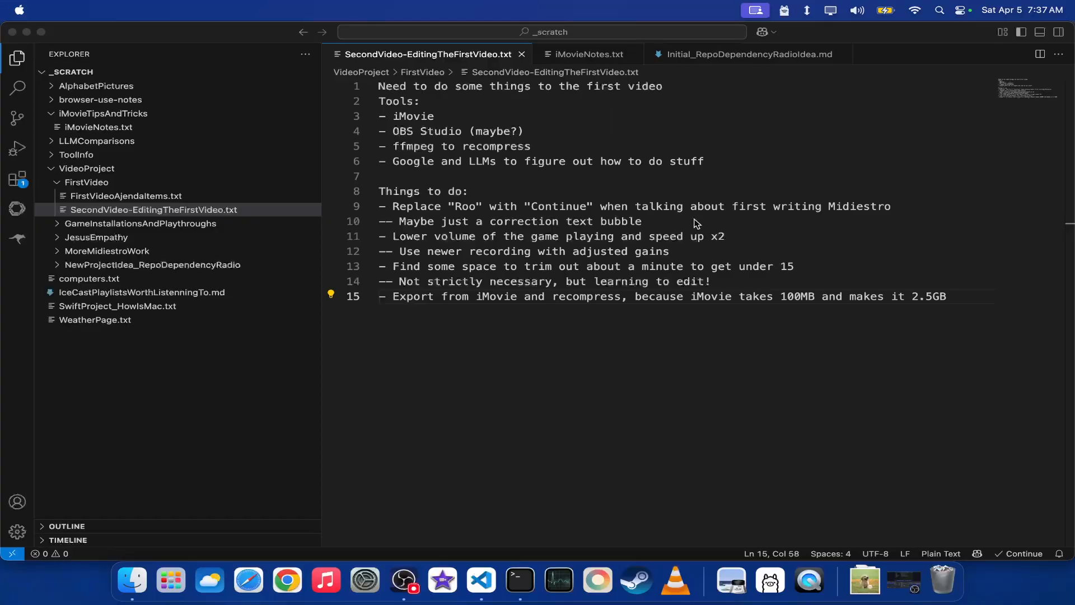
# - Add the line "- Edit in images for Destiny and Bargabah" at the end of the to-do list and save the file
pyautogui.click(665, 364)
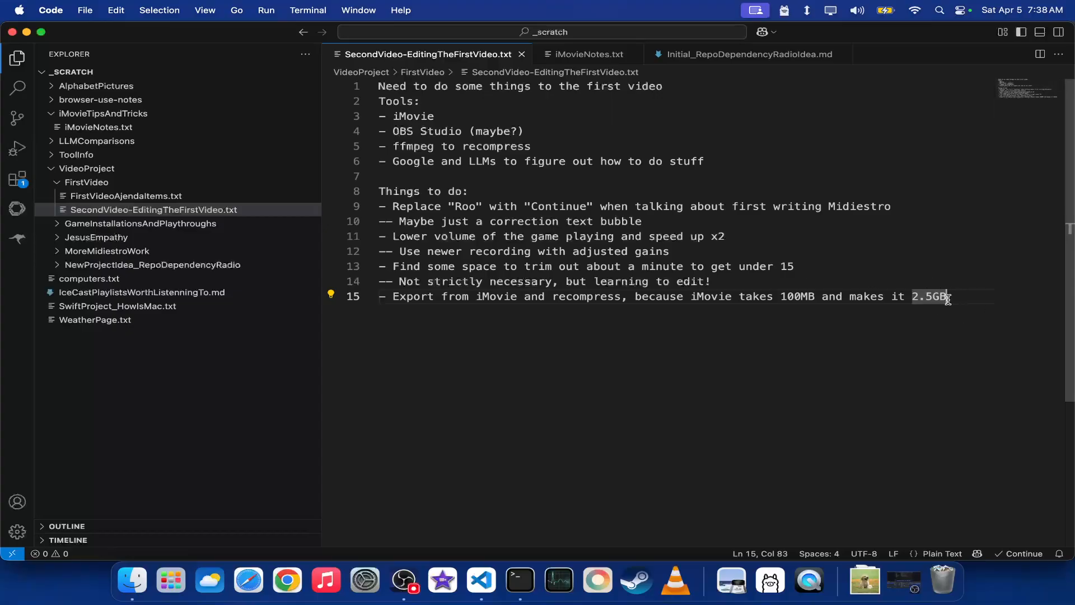
pyautogui.press('Return')
pyautogui.write('- Edit in i')
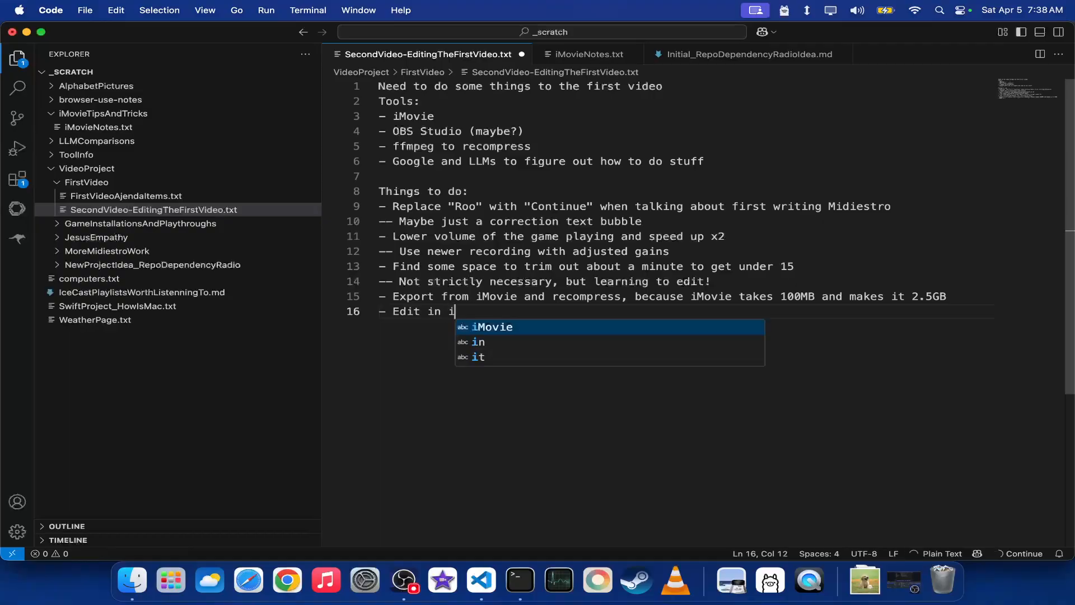
pyautogui.write('mages for ')
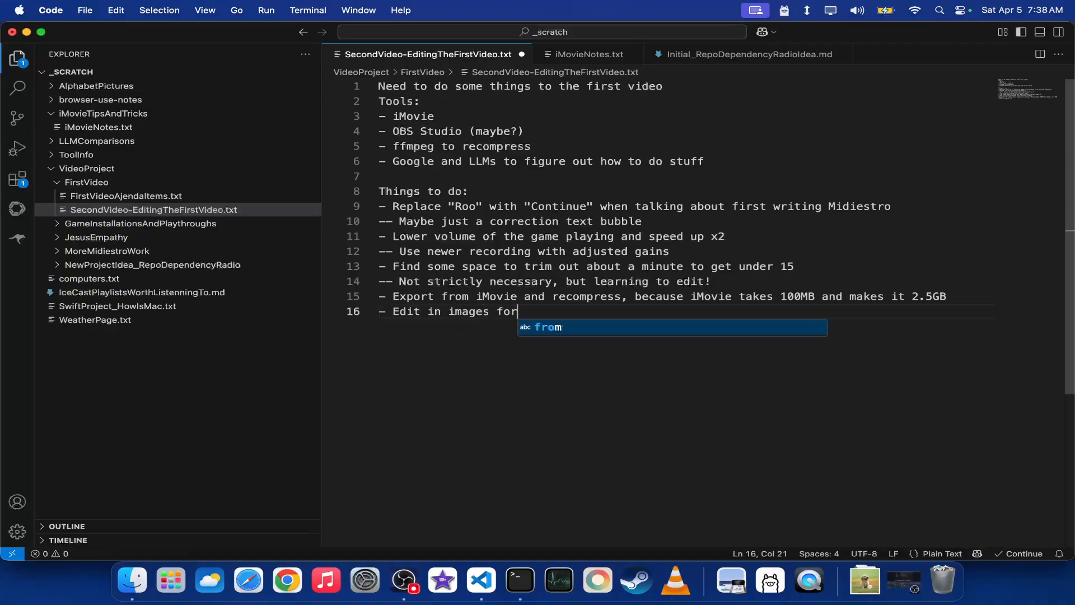
pyautogui.write('Desti')
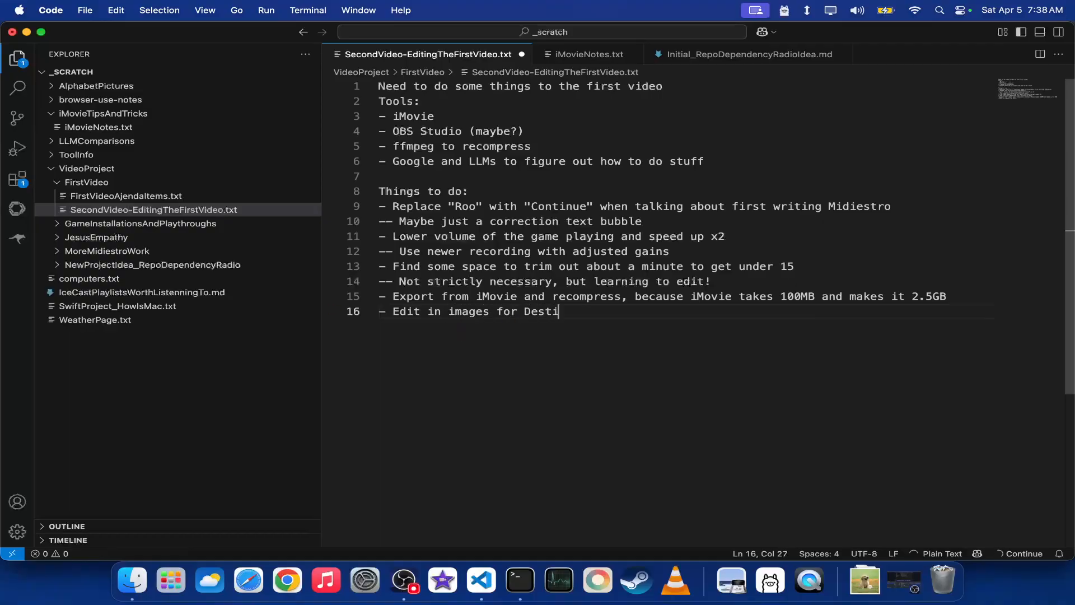
pyautogui.write('ny and Bargabah')
pyautogui.press('super+s')
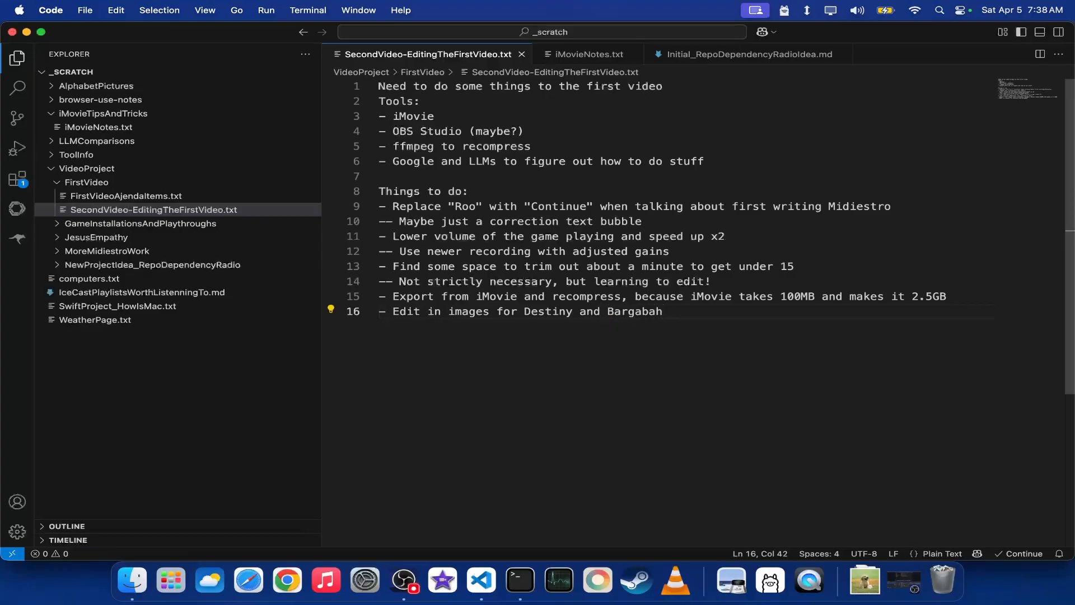
# - Switch to Finder, move the ForYoutube window out of the way, and open Pictures > FirstVideoPictures in a new window
pyautogui.click(121, 569)
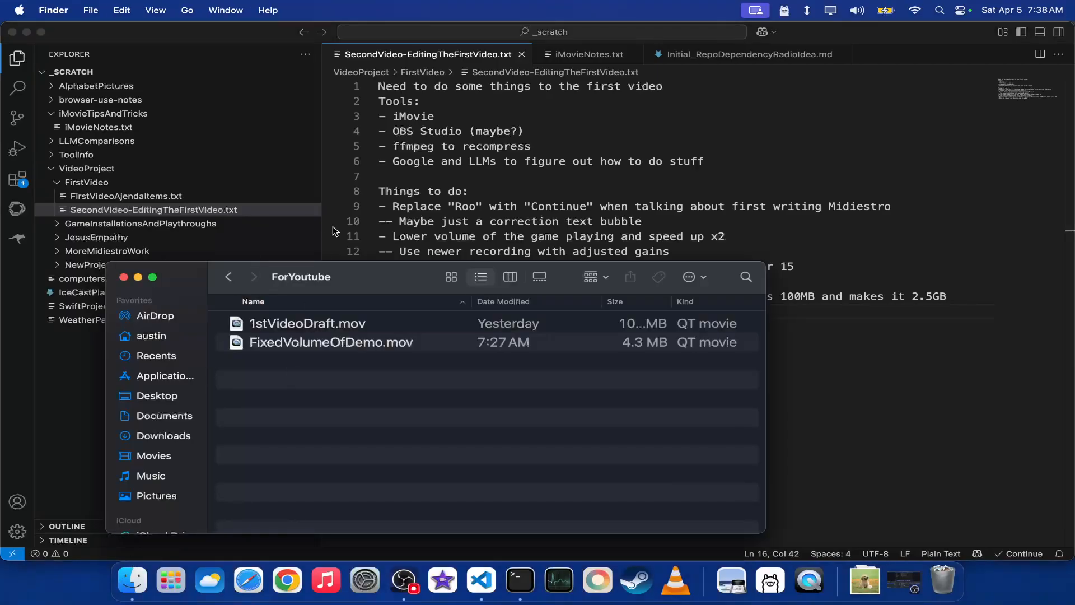
pyautogui.moveTo(376, 283); pyautogui.dragTo(371, 72)
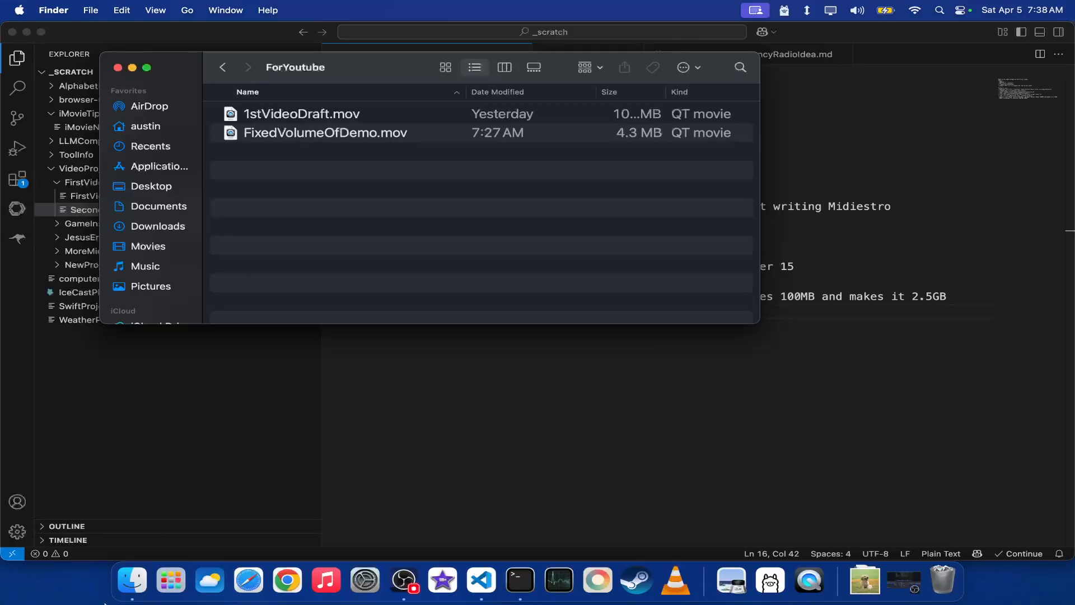
pyautogui.rightClick(140, 587)
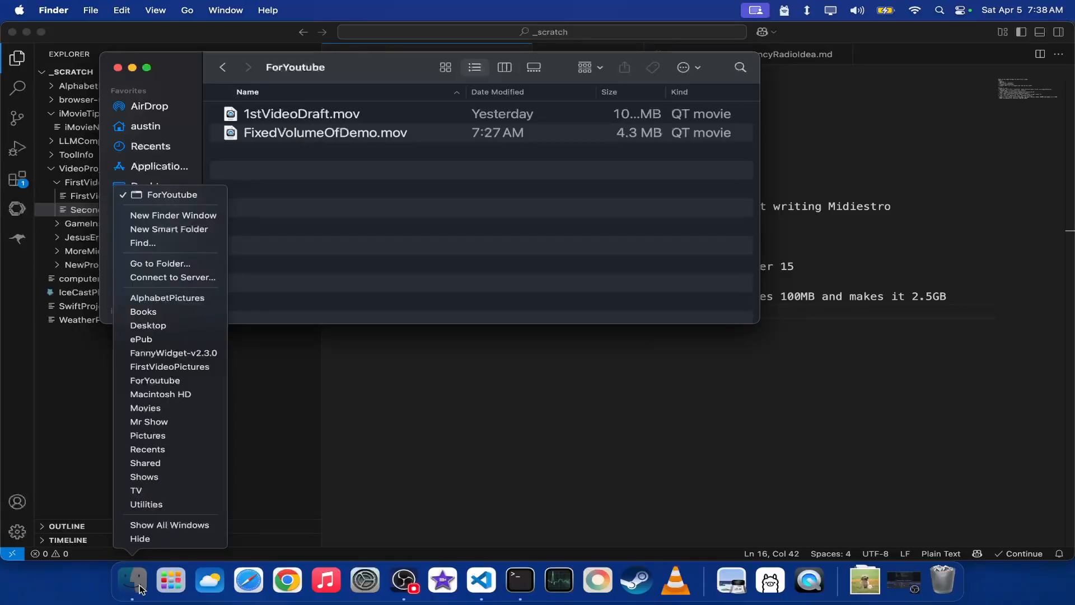
pyautogui.click(192, 219)
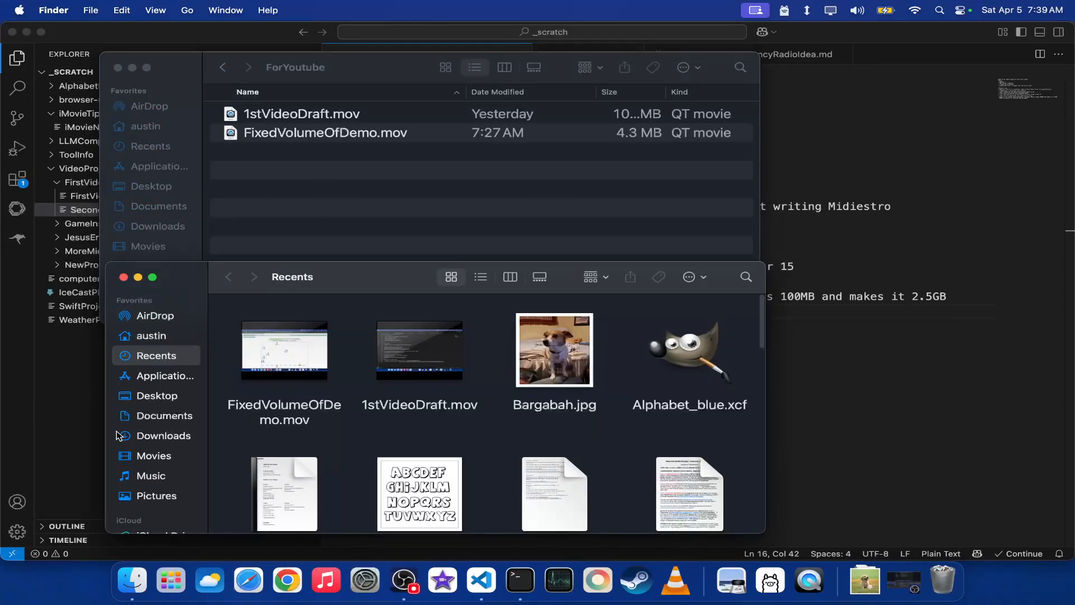
pyautogui.click(153, 497)
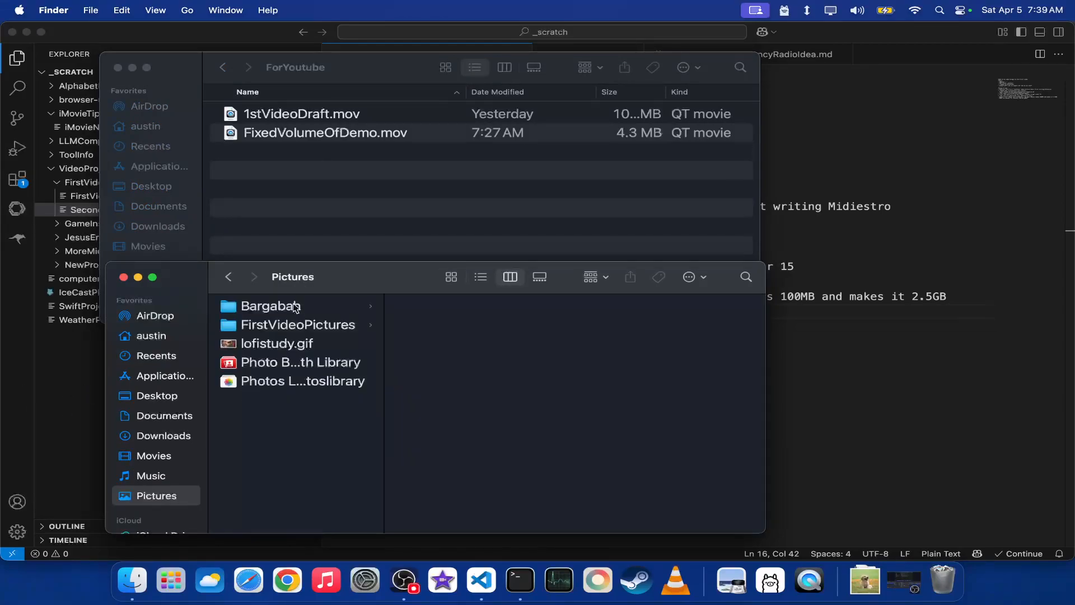
pyautogui.click(290, 324)
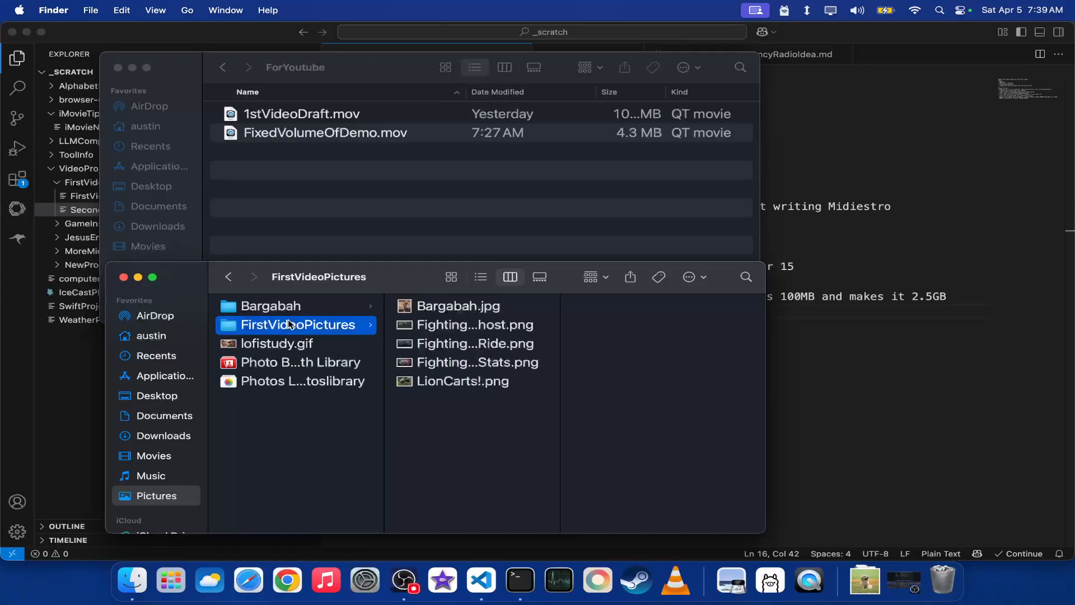
# - Examine the Bargabah, FightingLionStats, FightingLionRide, FightingLionGhost and LionCarts! images in a full-screen gallery view, returning to the normal window size
pyautogui.click(414, 308)
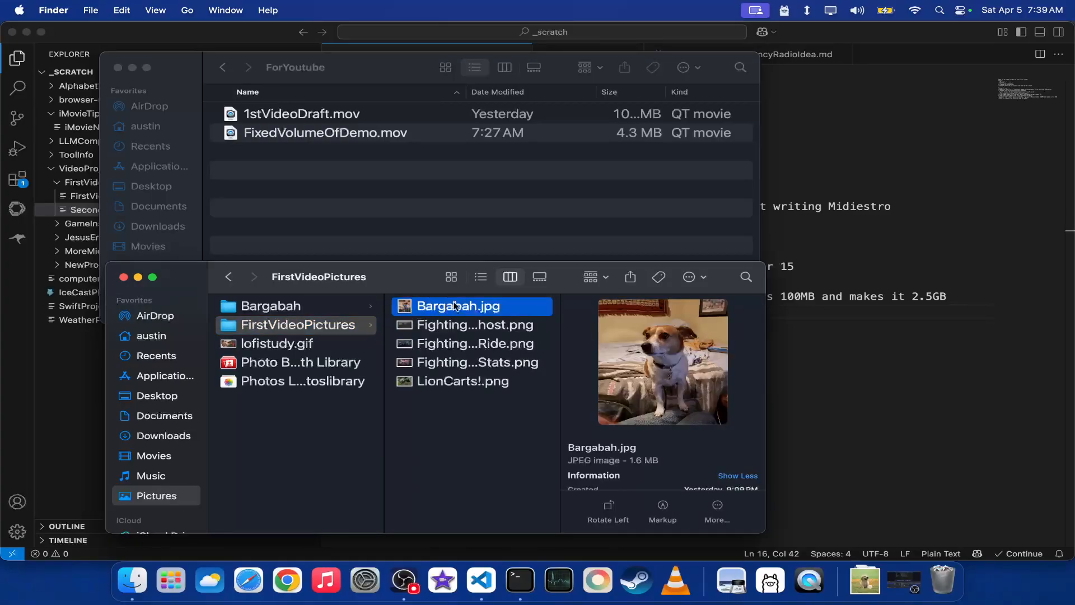
pyautogui.click(537, 278)
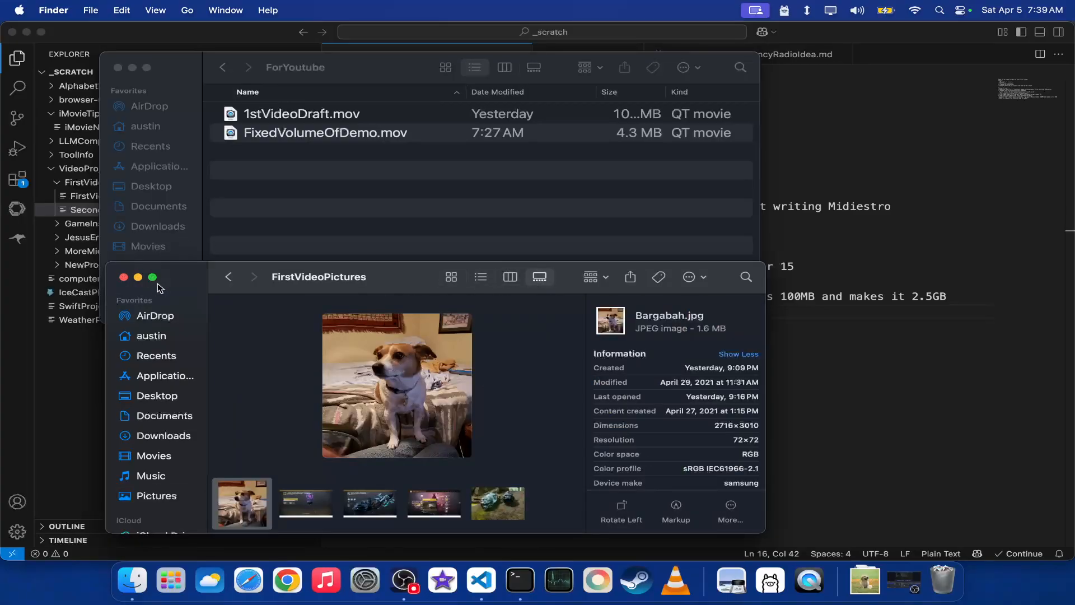
pyautogui.click(152, 277)
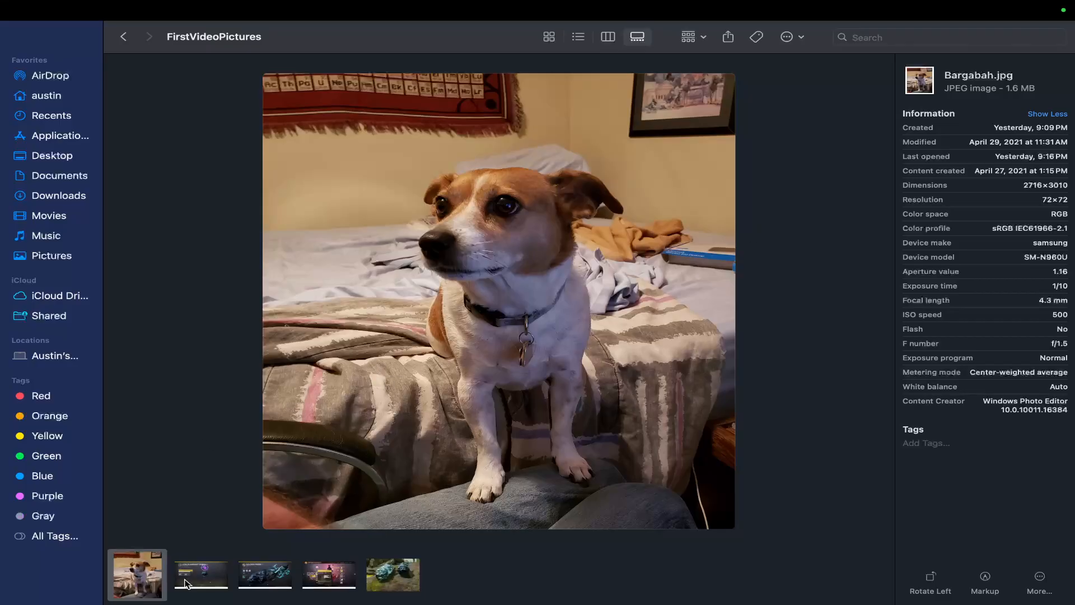
pyautogui.click(332, 584)
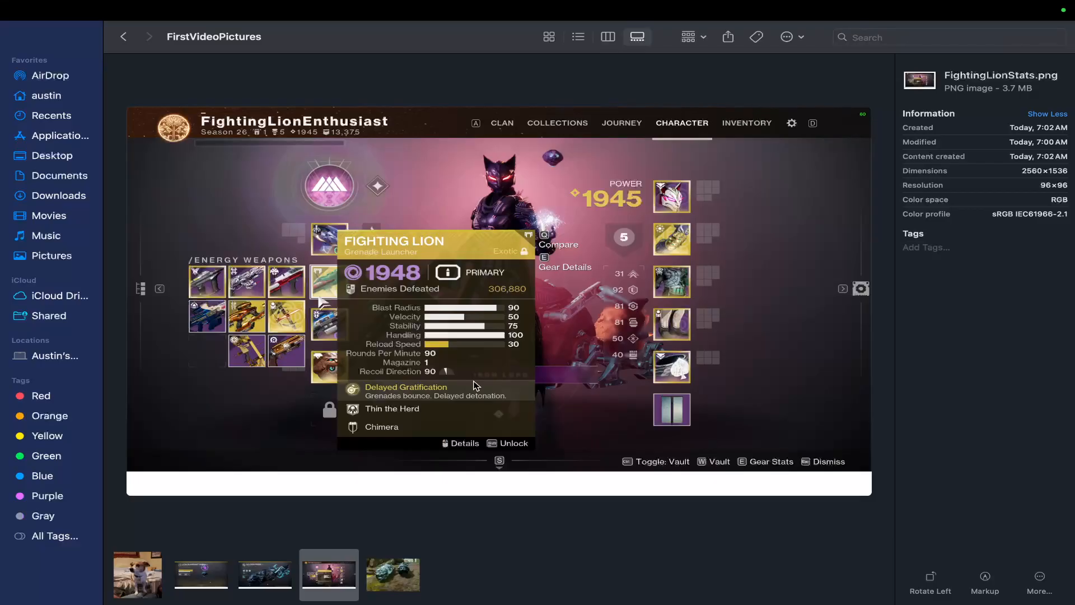
pyautogui.click(266, 582)
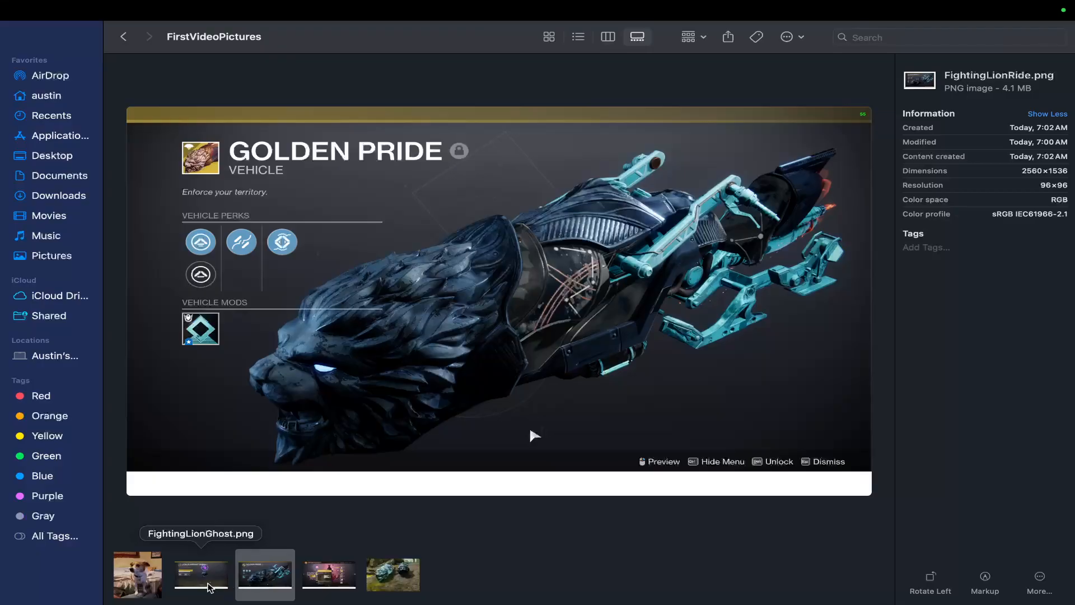
pyautogui.click(202, 585)
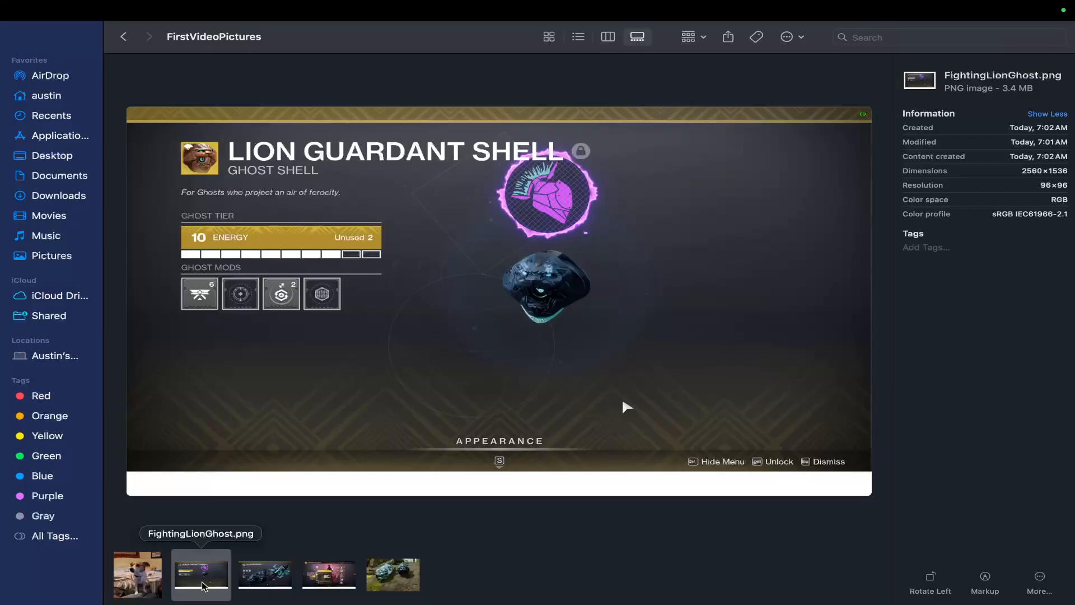
pyautogui.click(378, 584)
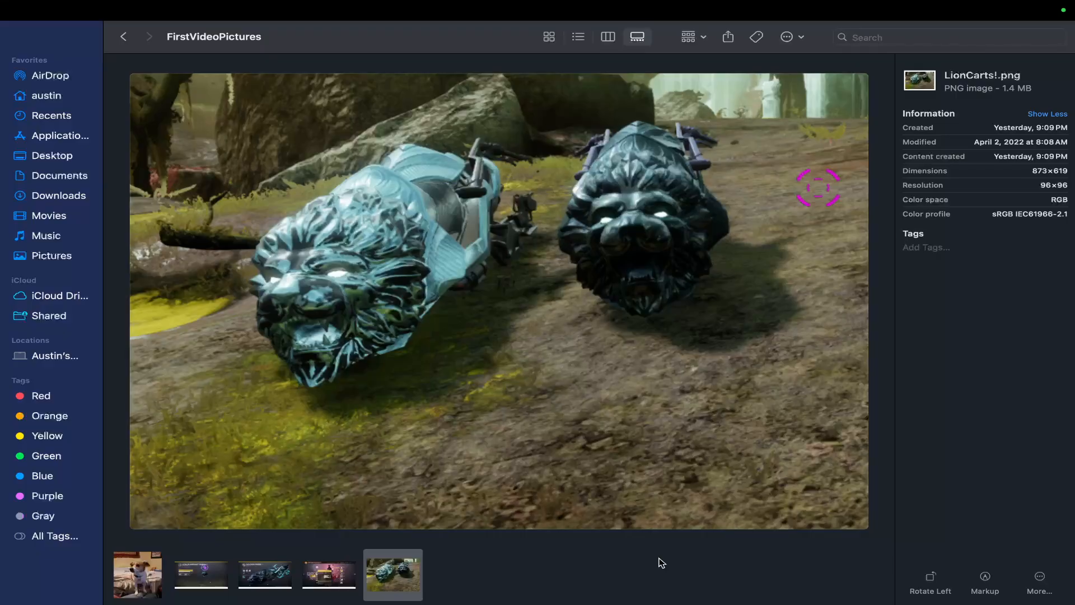
pyautogui.moveTo(250, 4)
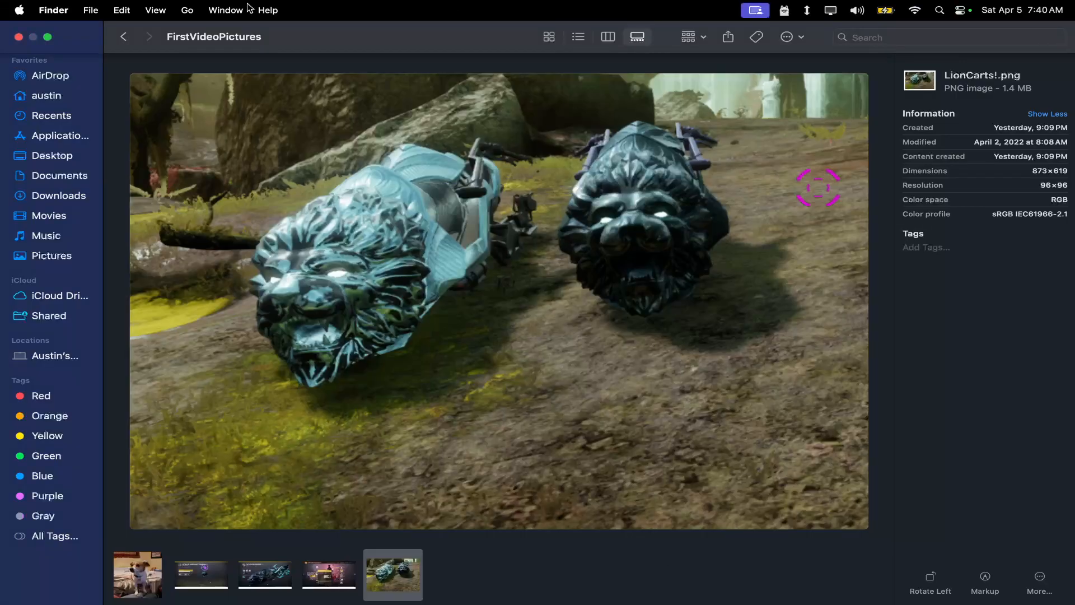
pyautogui.click(48, 37)
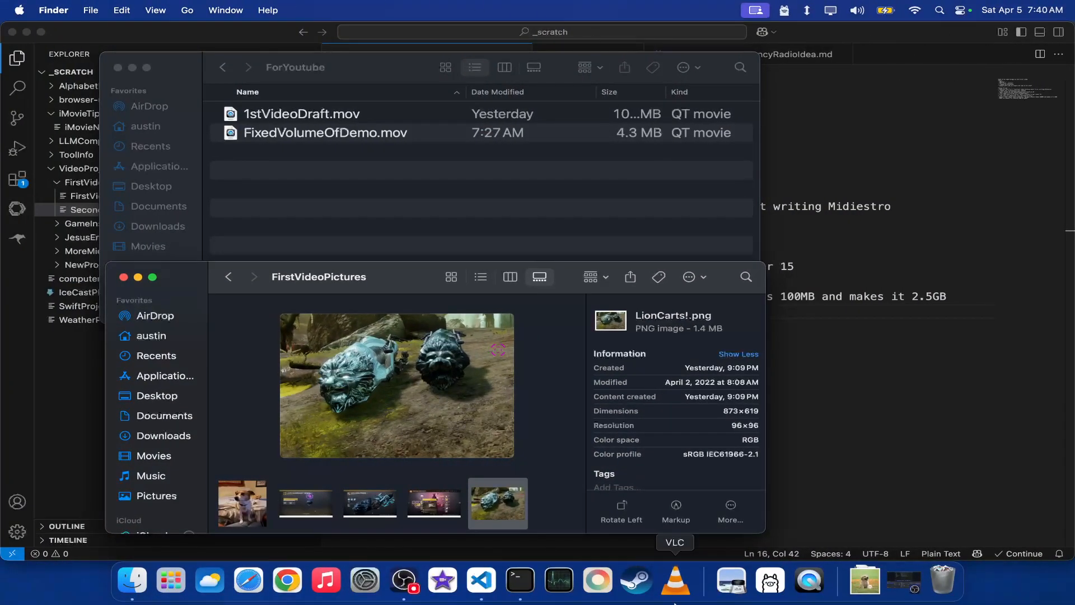
# - Switch to iMovie and delete the eight Destiny images from the My Movie media, keeping the dog photo and the video clip
pyautogui.click(450, 582)
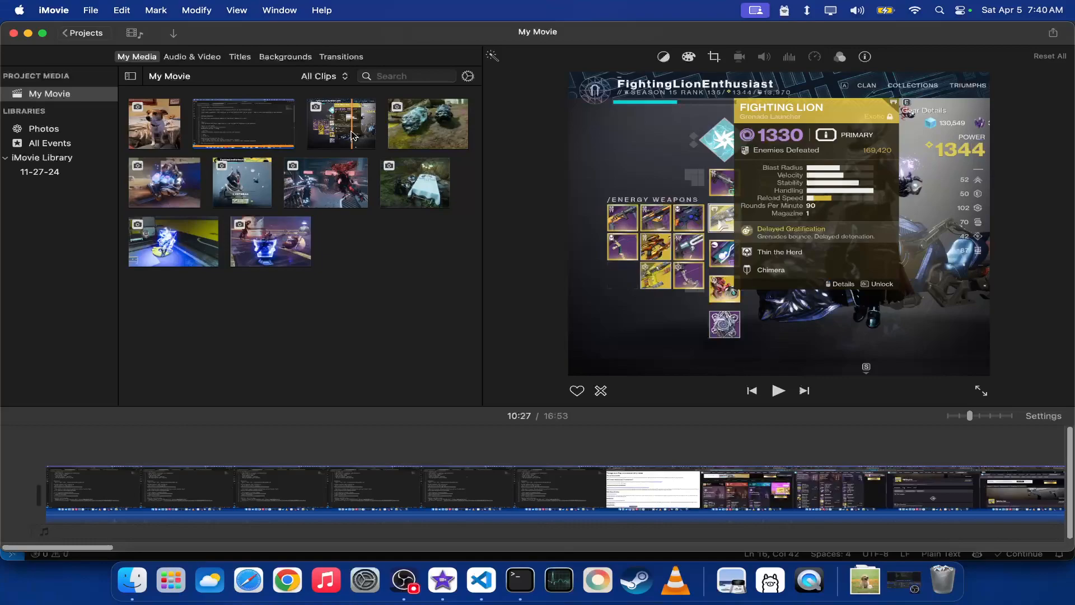
pyautogui.click(353, 135)
pyautogui.keyDown('shift'); pyautogui.click(293, 238); pyautogui.keyUp('shift')
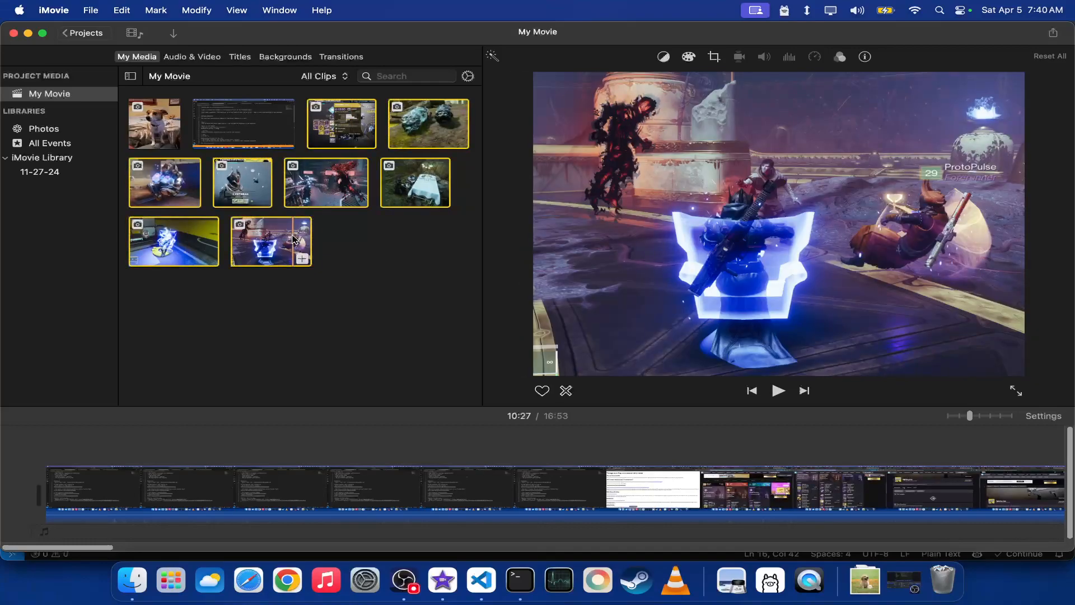
pyautogui.press('super+BackSpace')
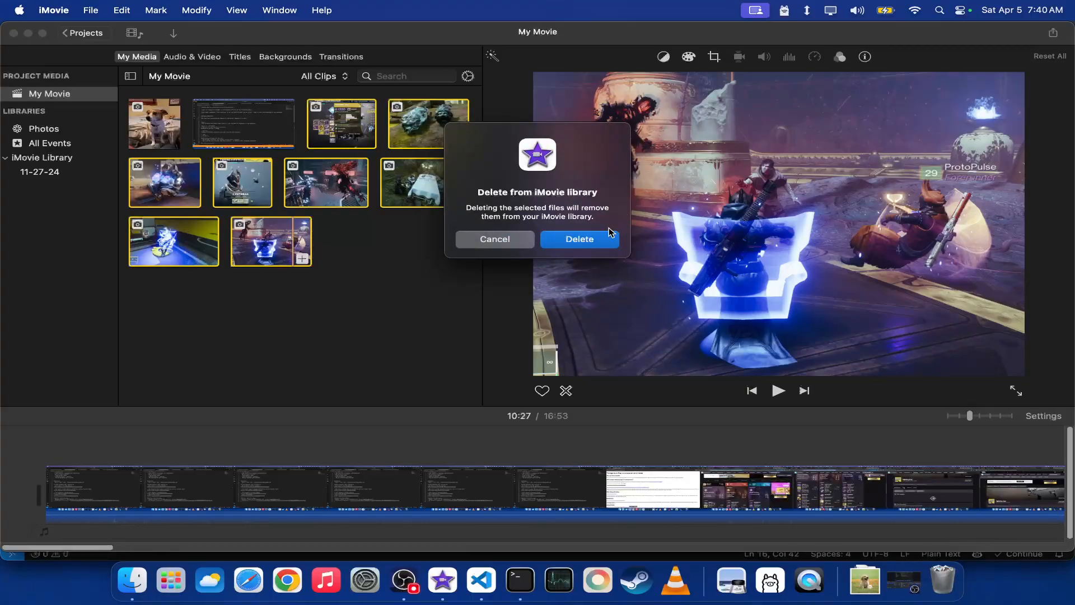
pyautogui.click(579, 239)
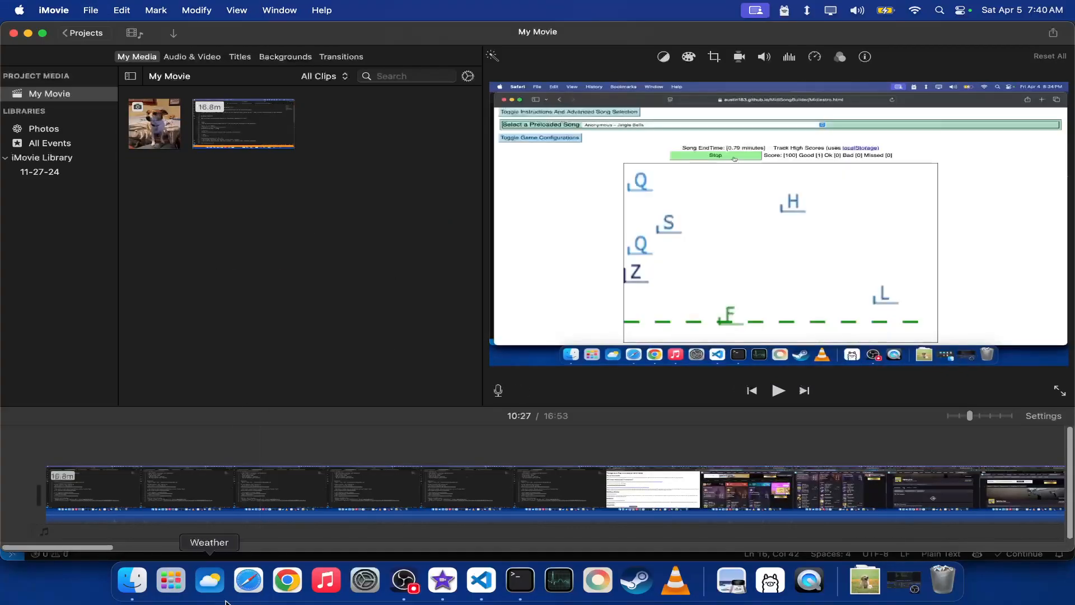
# - Switch to Finder and move the ForYoutube window clear of the clips in the iMovie media browser
pyautogui.click(135, 582)
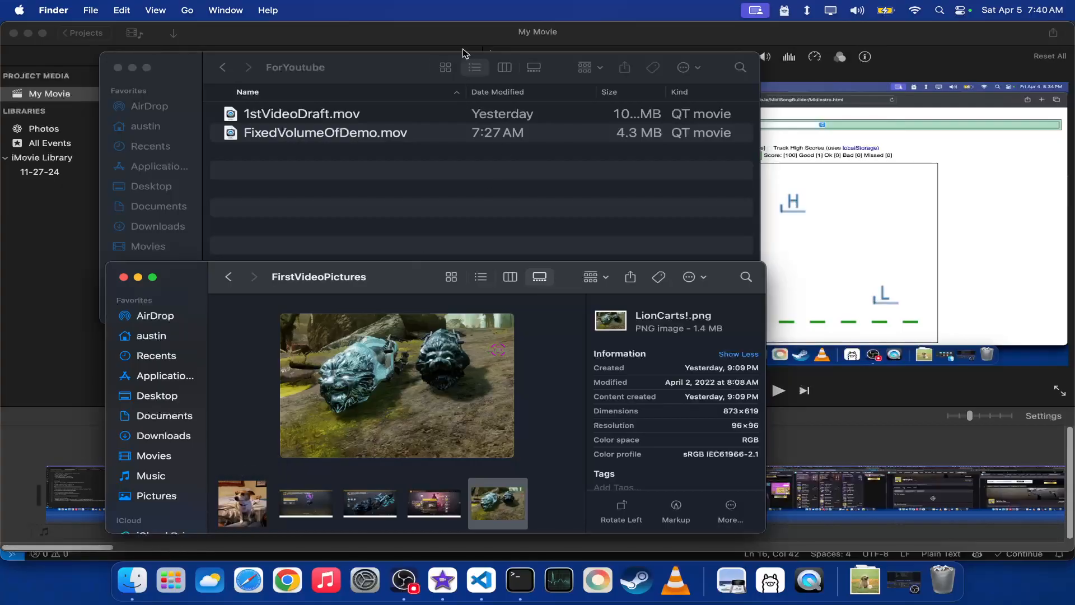
pyautogui.moveTo(421, 70); pyautogui.dragTo(749, 107)
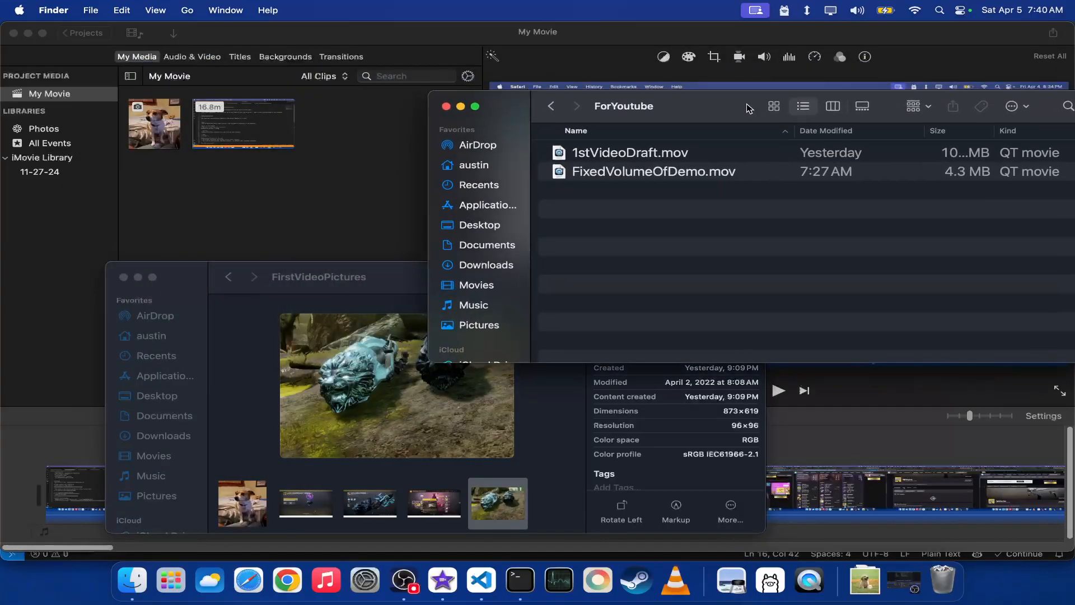
# - Try to delete the 16.8-minute video clip from the My Movie media
pyautogui.click(234, 125)
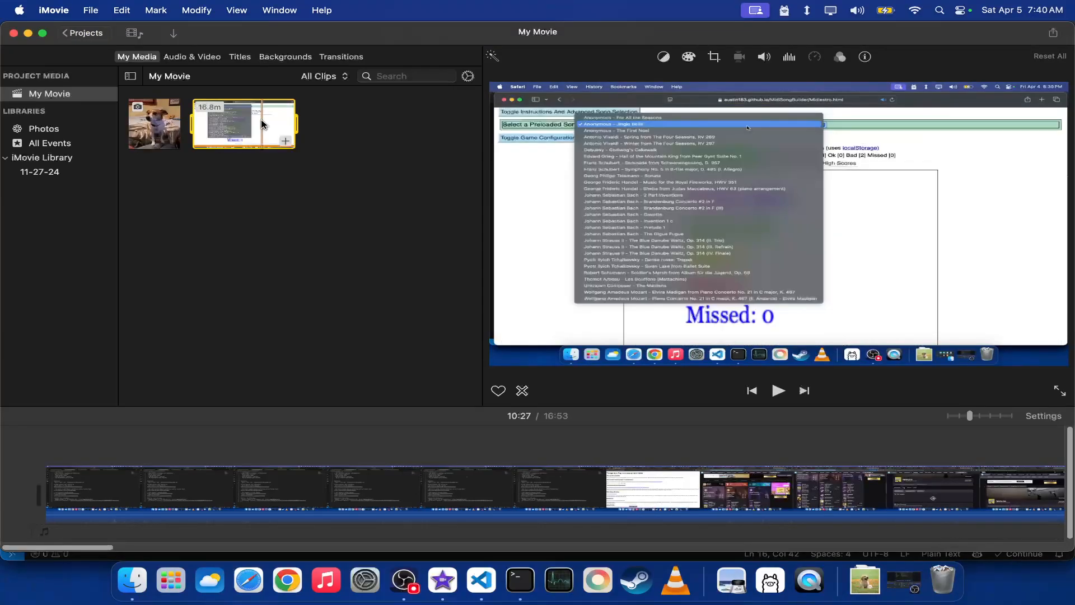
pyautogui.rightClick(261, 124)
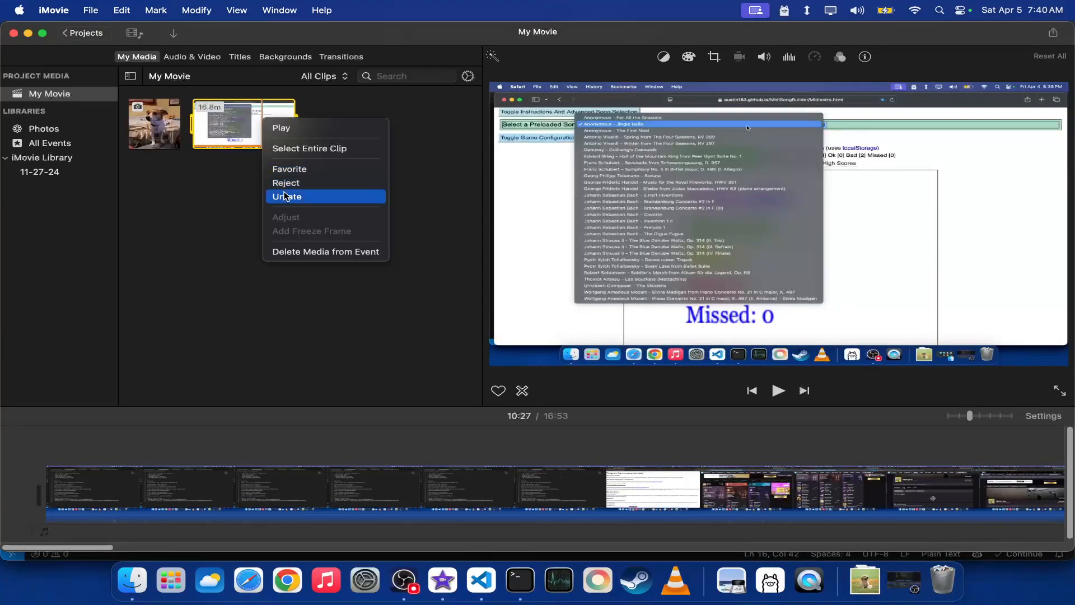
pyautogui.click(323, 252)
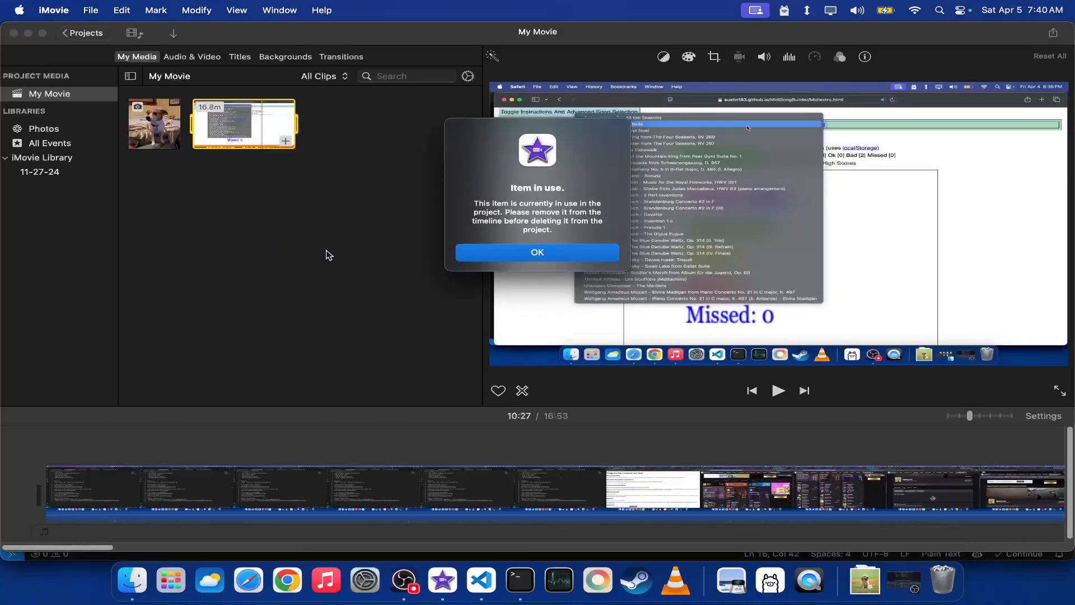
pyautogui.click(518, 255)
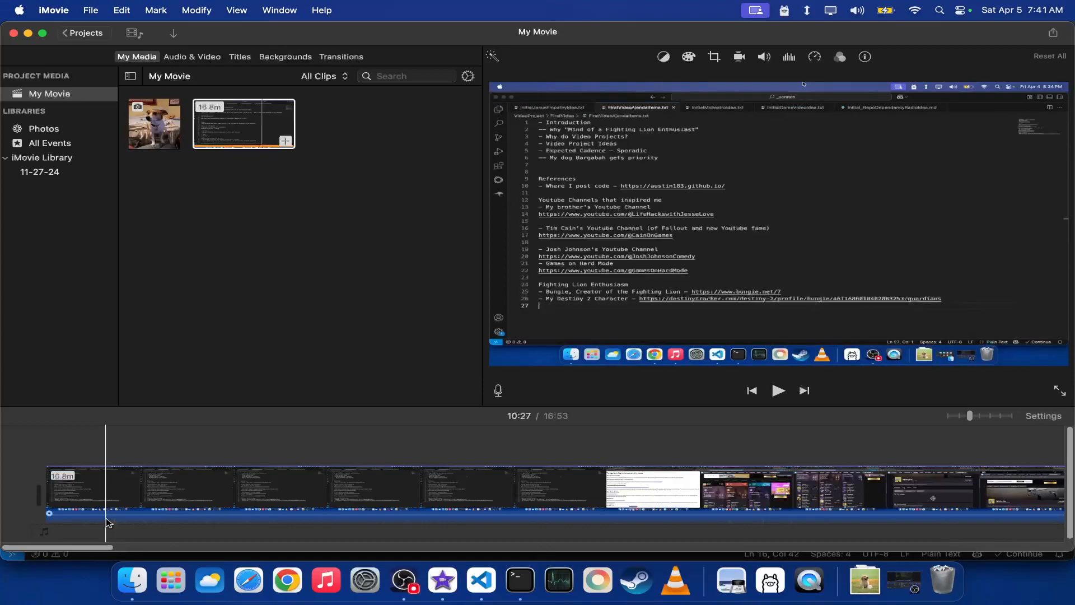
# - Import FixedVolumeOfDemo.mov from the ForYoutube folder into the My Movie media
pyautogui.click(131, 582)
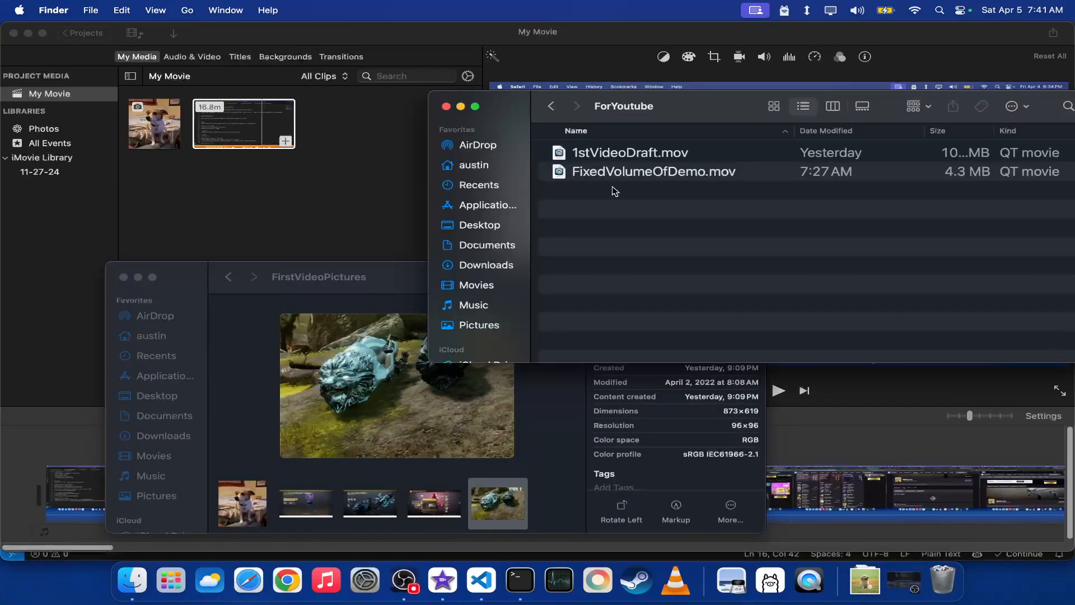
pyautogui.moveTo(558, 178); pyautogui.dragTo(267, 202)
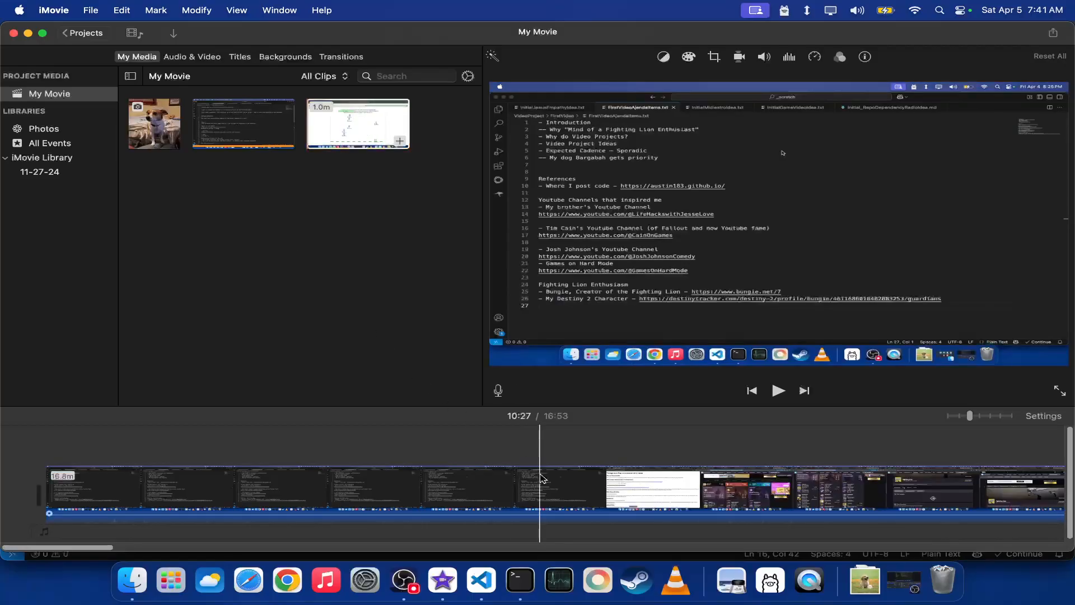
# - Look through the 16.8-minute timeline clip for the section where the falling-note game demo begins
pyautogui.hscroll(5, 643, 503)
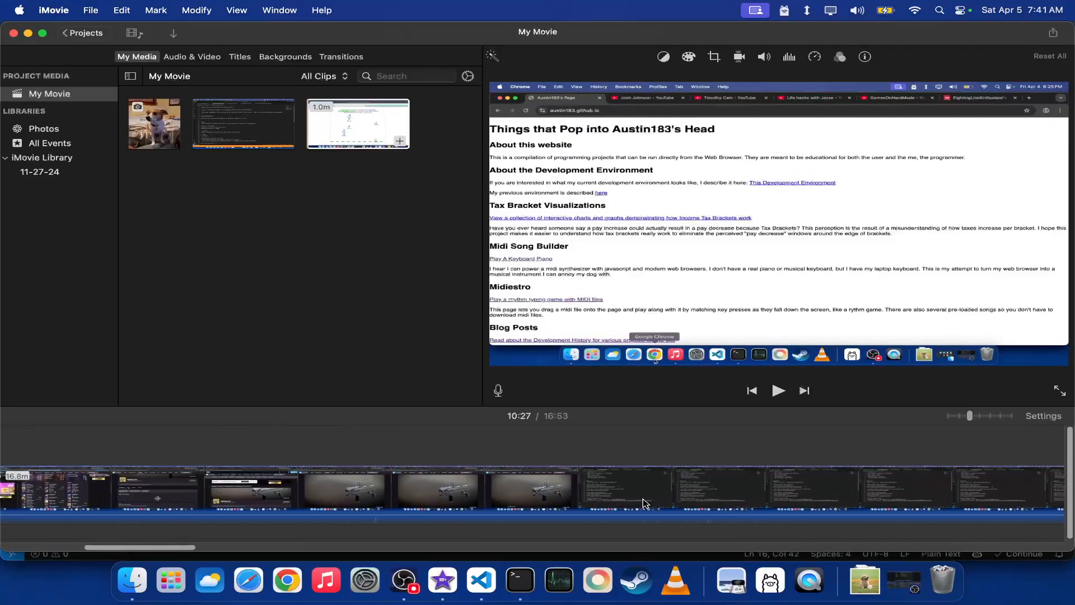
pyautogui.hscroll(8, 642, 502)
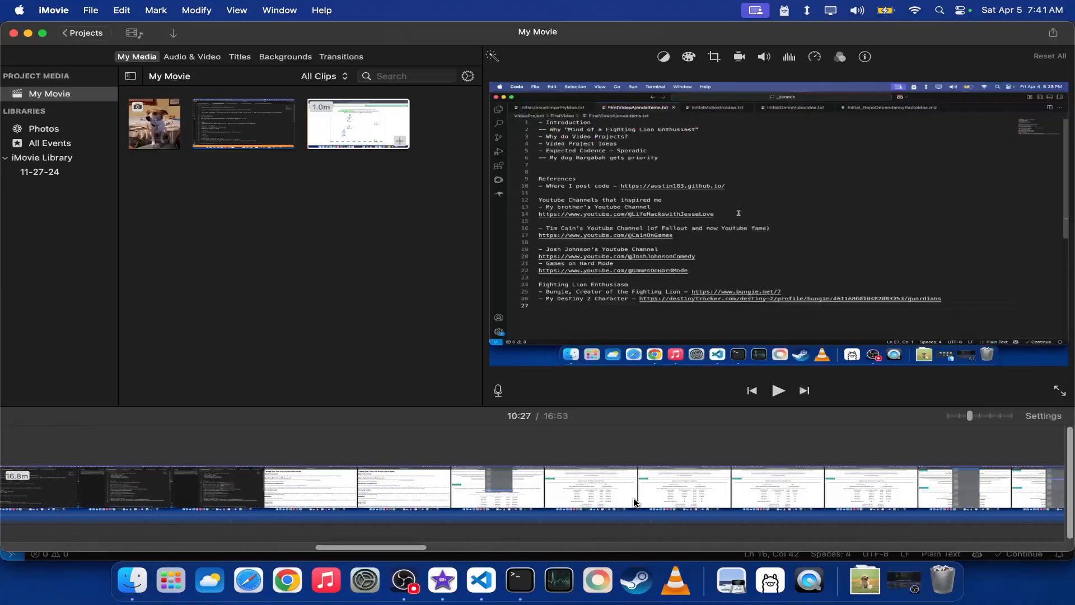
pyautogui.hscroll(8, 635, 502)
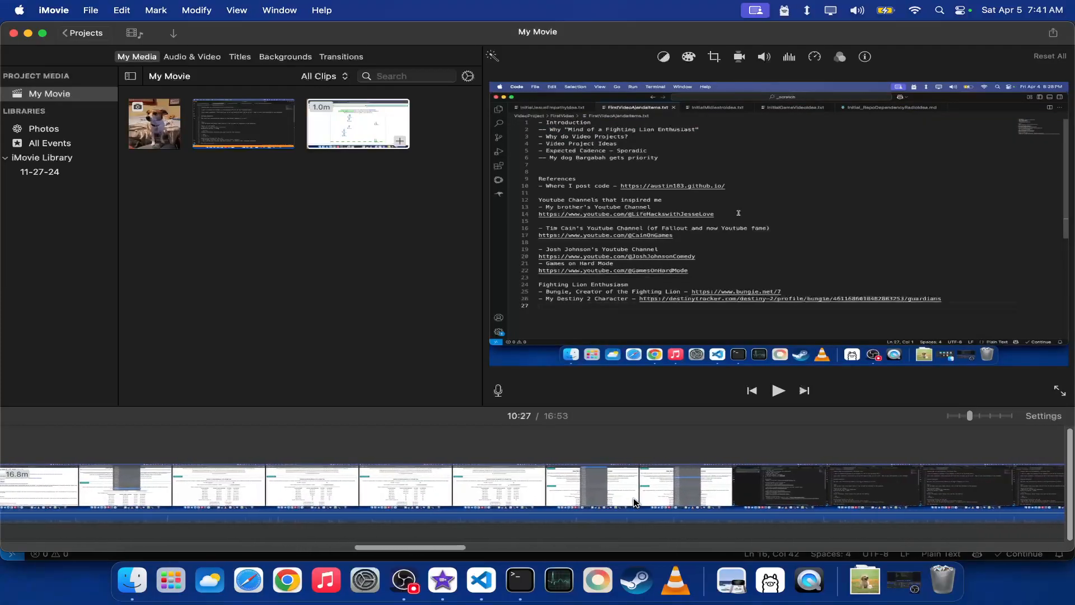
pyautogui.hscroll(8, 635, 502)
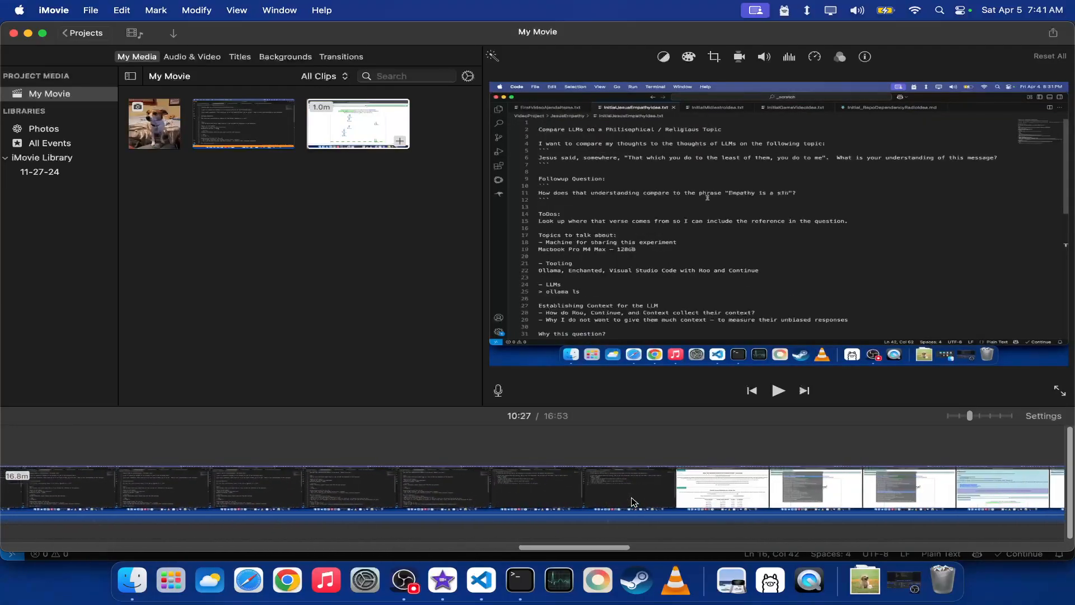
pyautogui.hscroll(8, 633, 502)
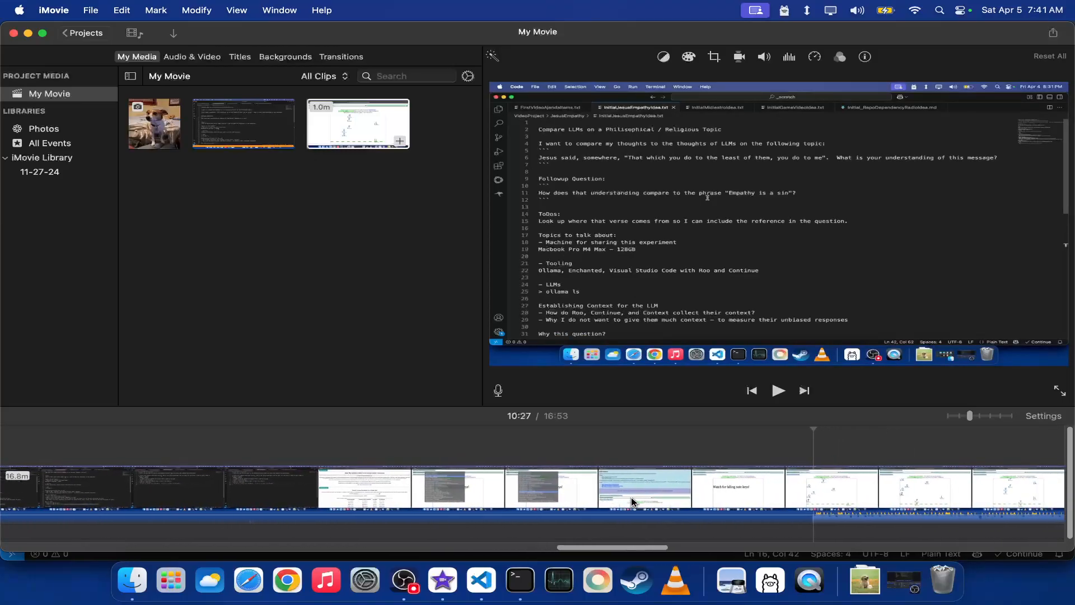
pyautogui.hscroll(4, 632, 501)
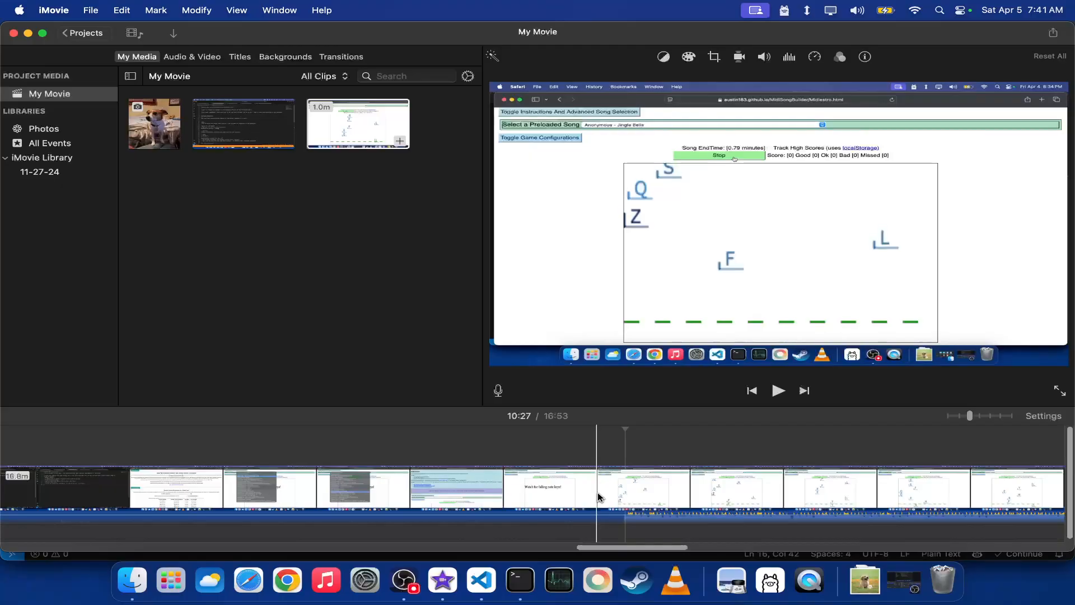
pyautogui.click(597, 492)
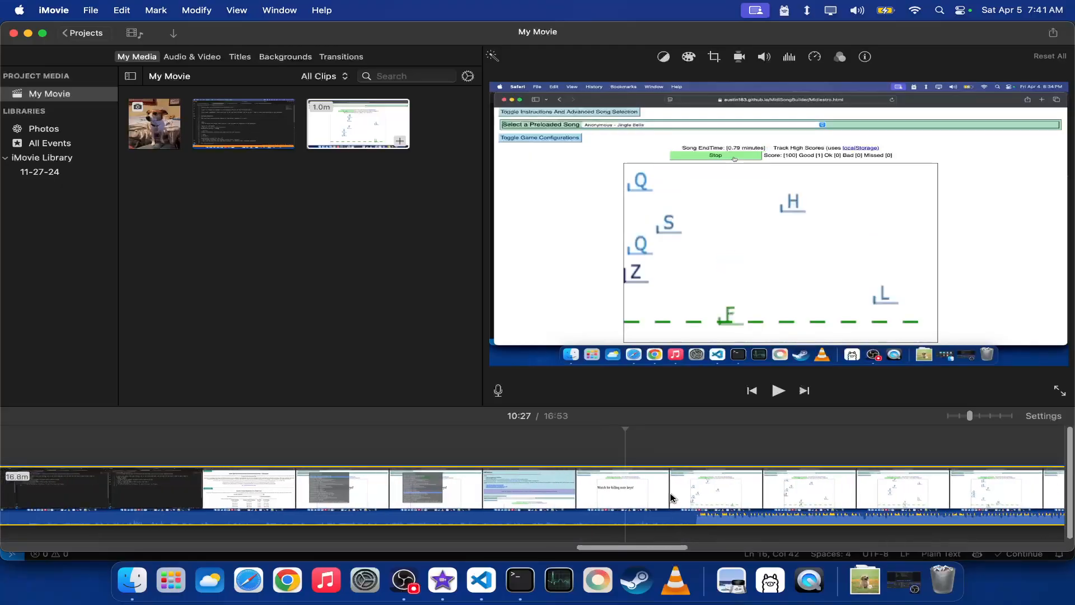
pyautogui.moveTo(604, 490); pyautogui.dragTo(609, 490)
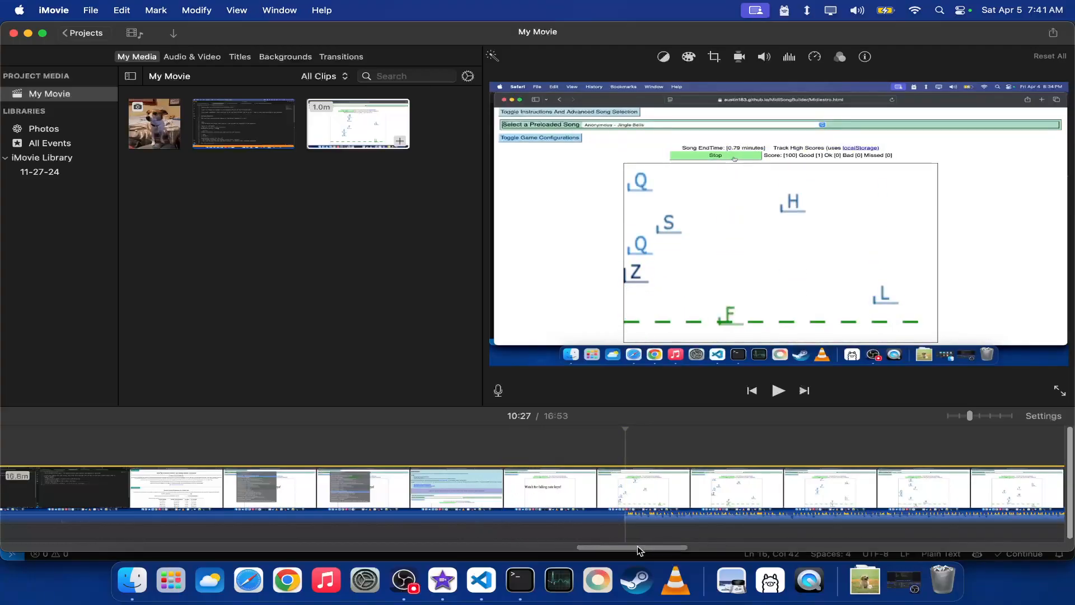
pyautogui.moveTo(637, 546); pyautogui.dragTo(616, 546)
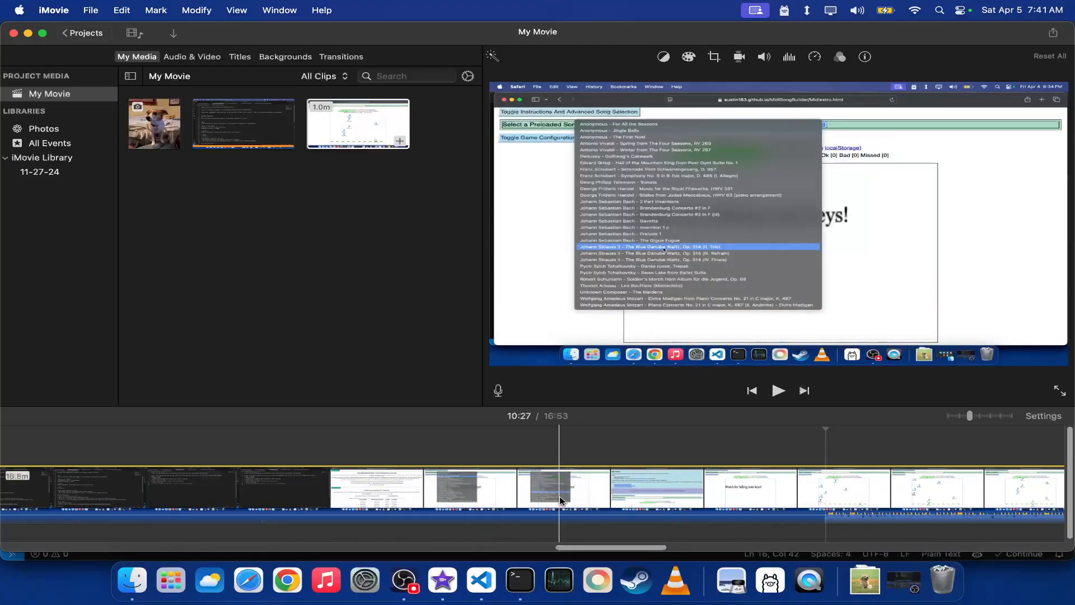
# - Play the timeline clip from 09:45 through the song selection, stopping at about 10:15
pyautogui.click(431, 495)
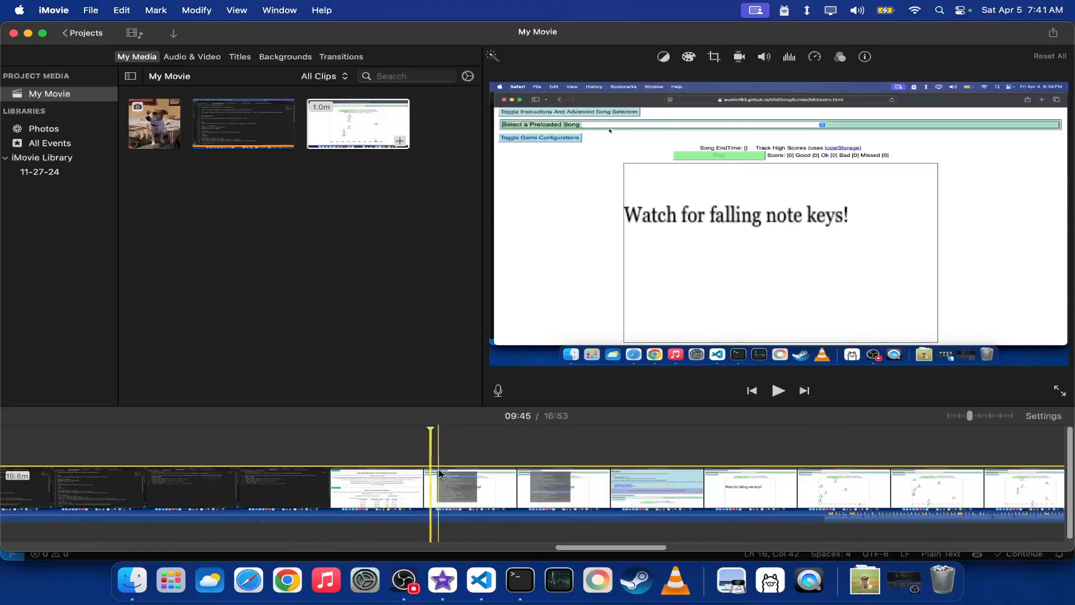
pyautogui.click(779, 391)
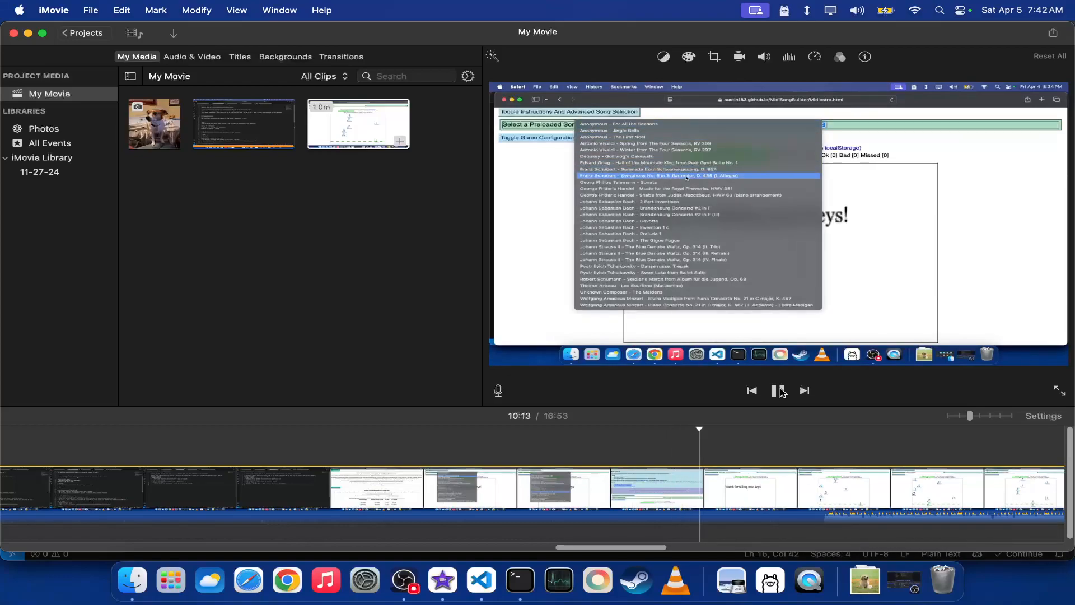
pyautogui.click(778, 390)
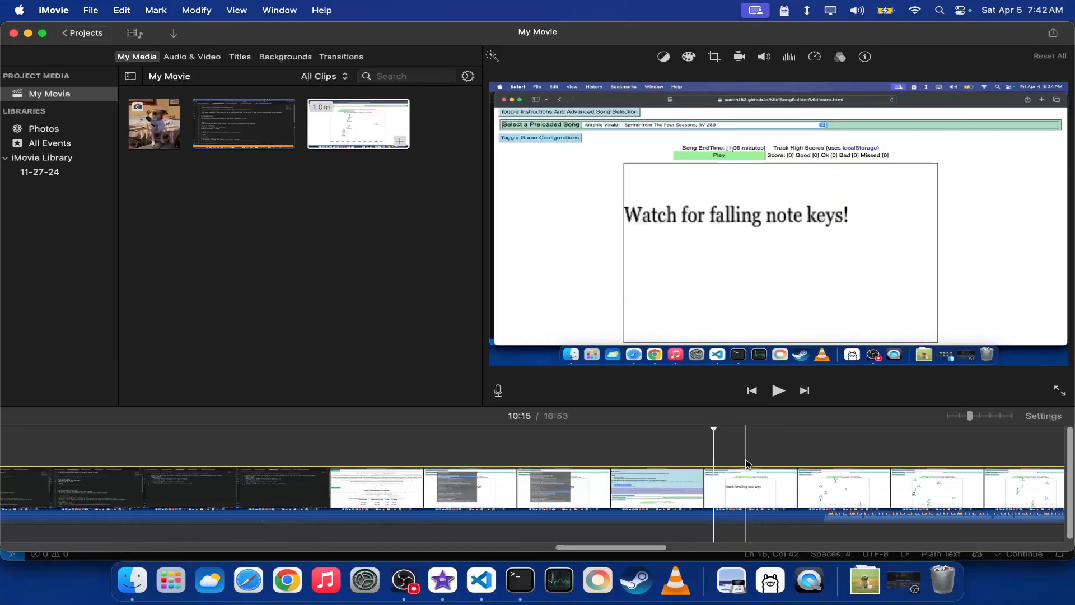
# - Place the playhead at 10:14 on the timeline clip, before the falling-note demo, and add a marker there
pyautogui.click(708, 467)
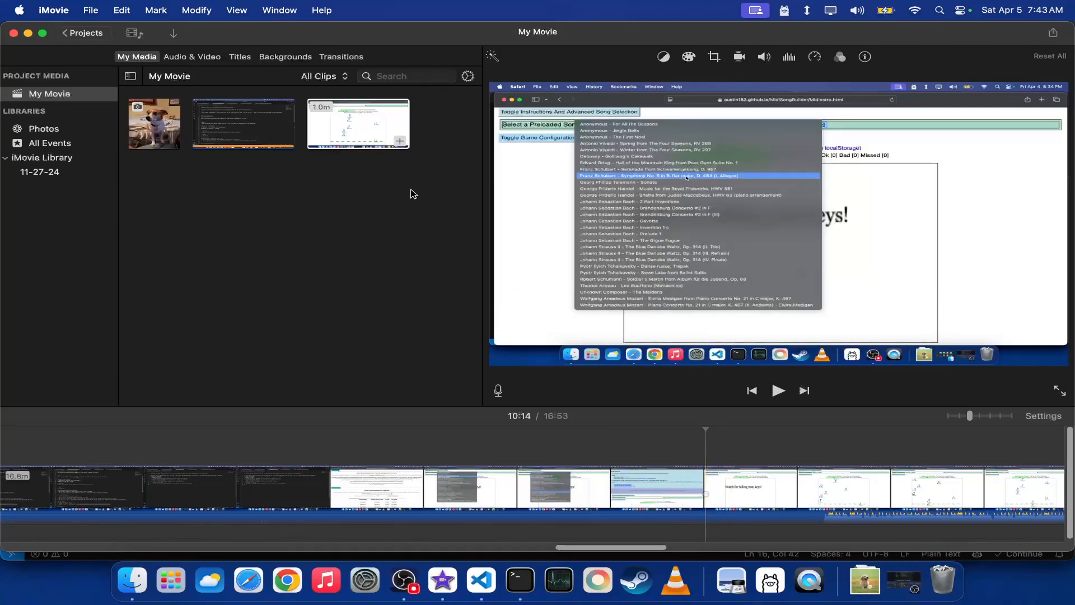
pyautogui.click(370, 109)
pyautogui.click(706, 492)
pyautogui.click(204, 4)
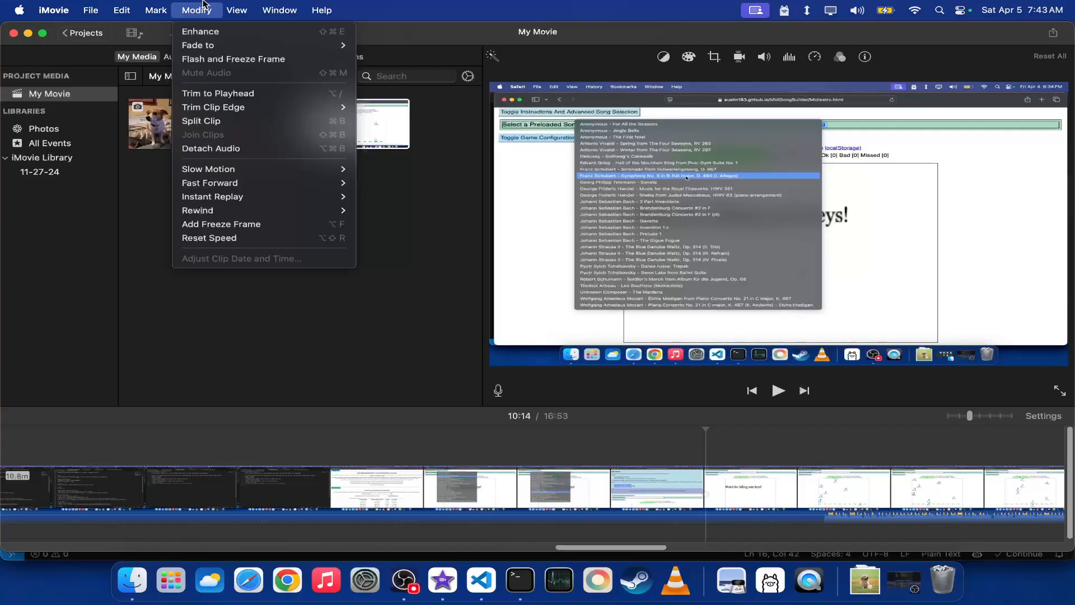
pyautogui.moveTo(163, 4)
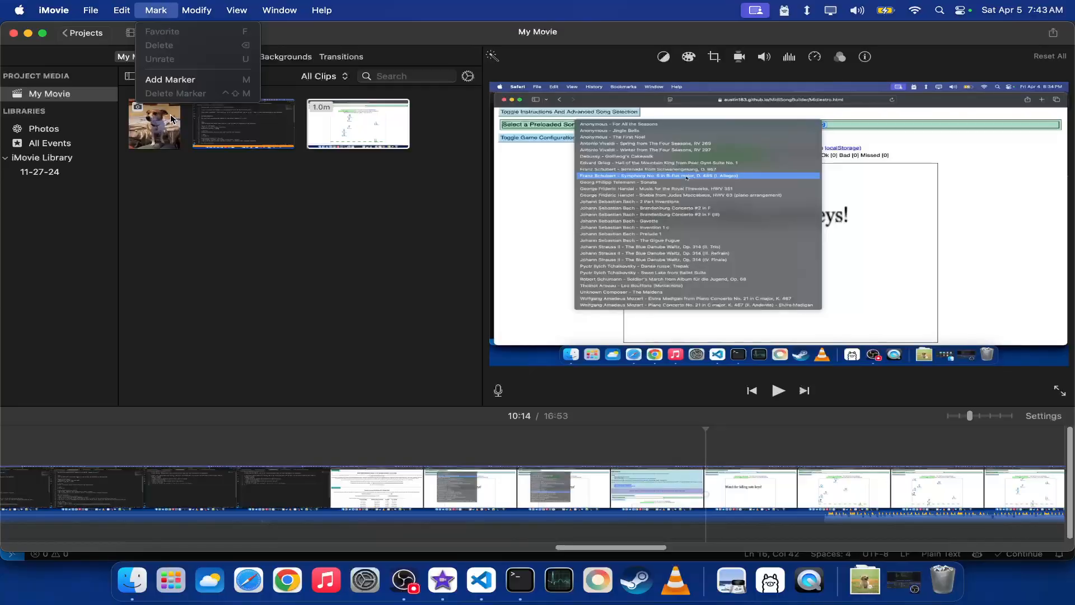
pyautogui.click(181, 85)
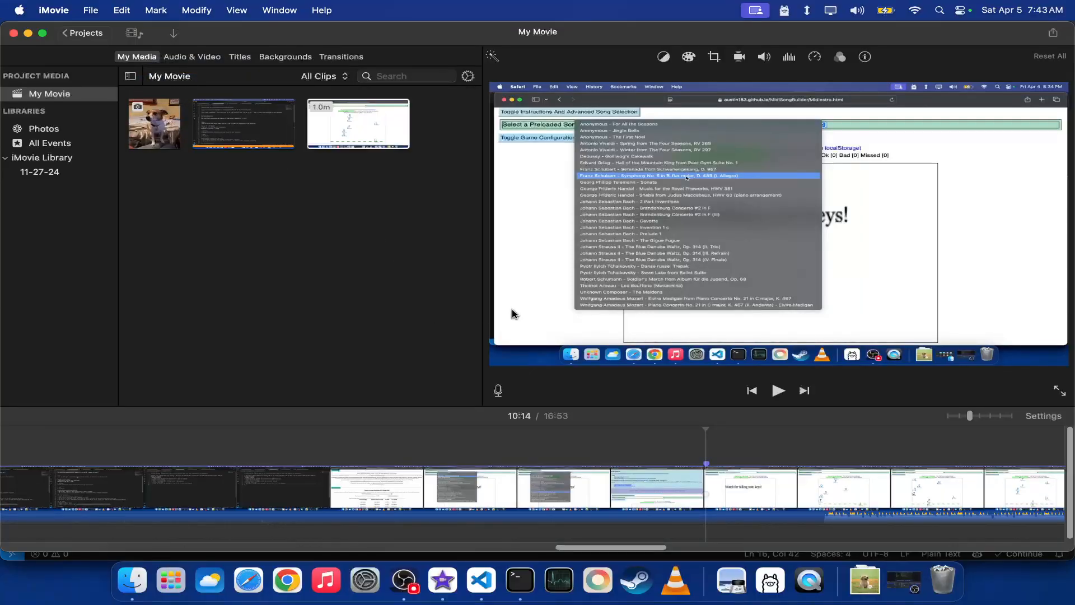
pyautogui.hscroll(4, 947, 519)
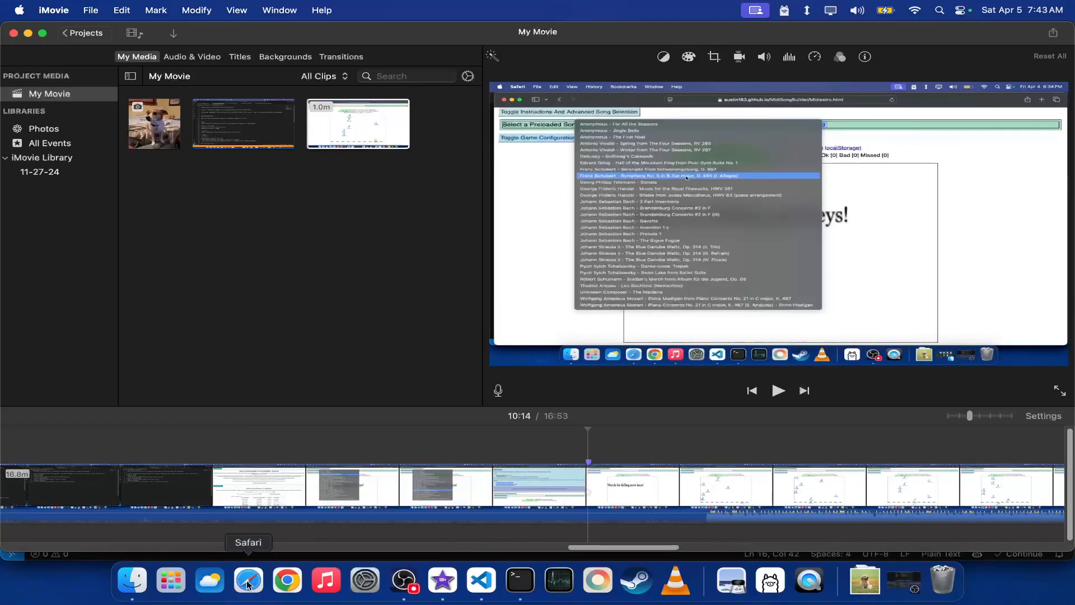
# - Switch to Chrome and search Google for "how do I remove sections of a video clip in iMovie"
pyautogui.click(298, 581)
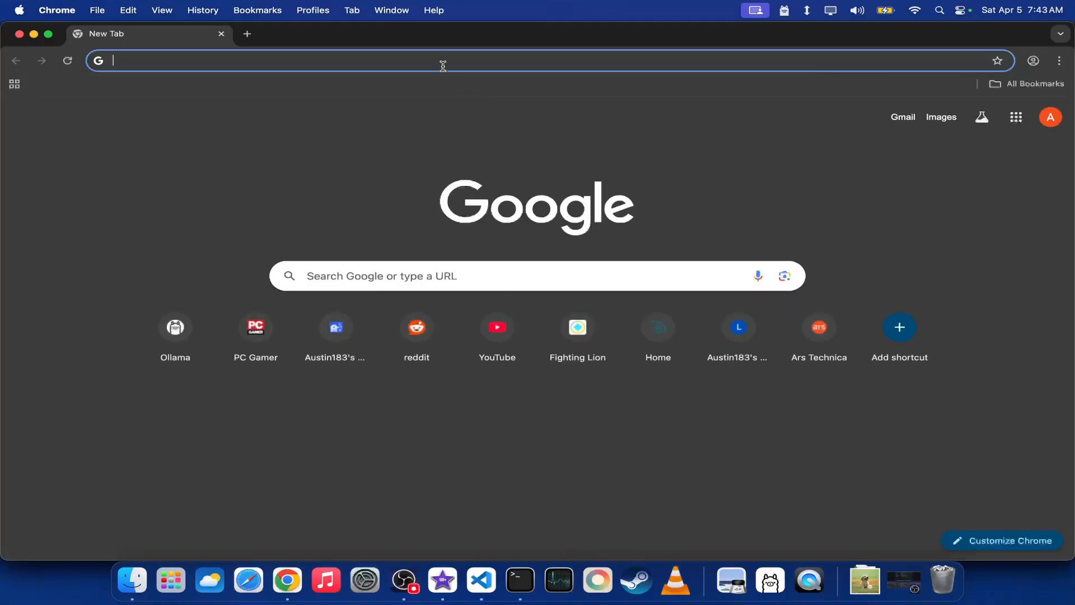
pyautogui.click(450, 56)
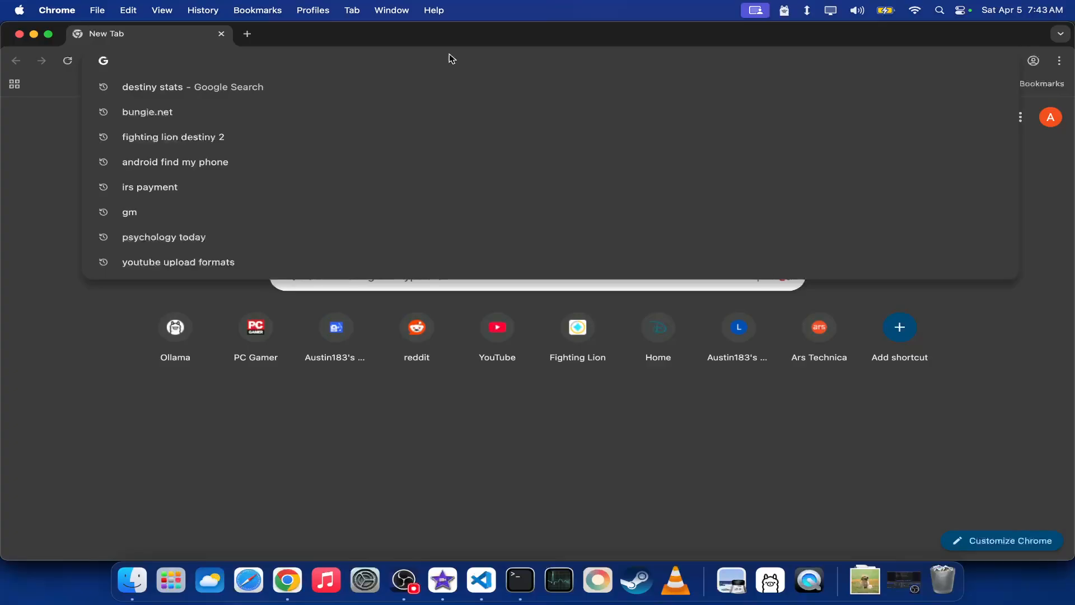
pyautogui.write('how t')
pyautogui.press('BackSpace')
pyautogui.write('do I')
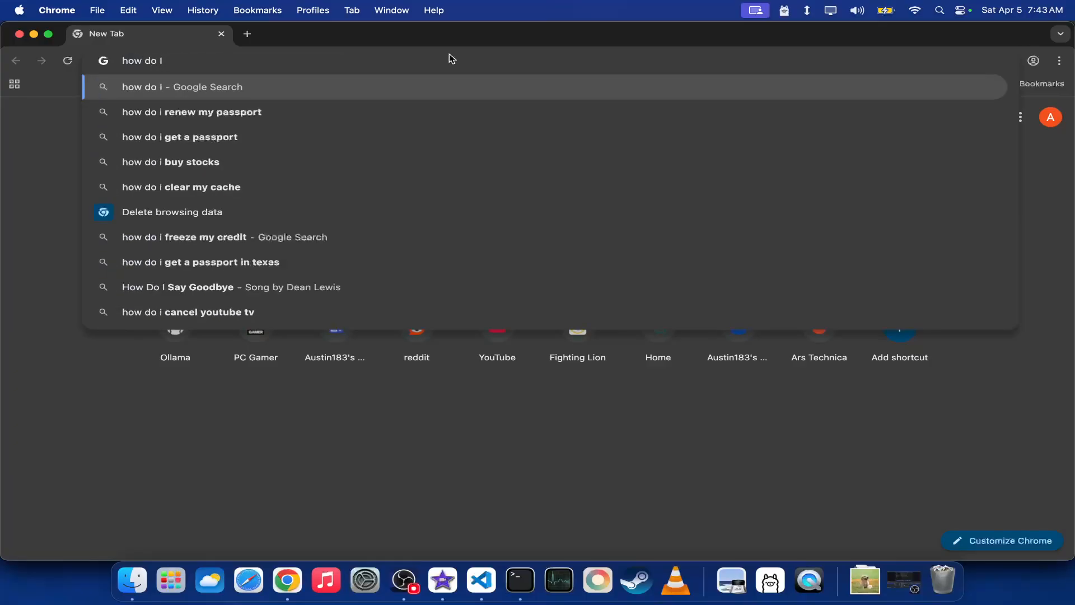
pyautogui.write(' remove sections of a vi')
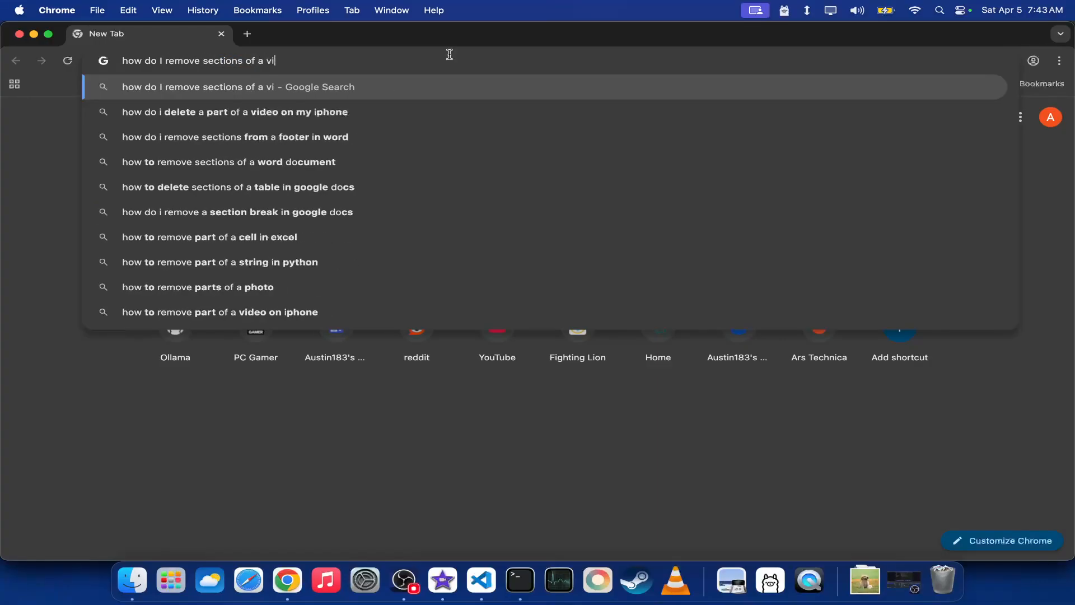
pyautogui.write('deo clip in iMovie')
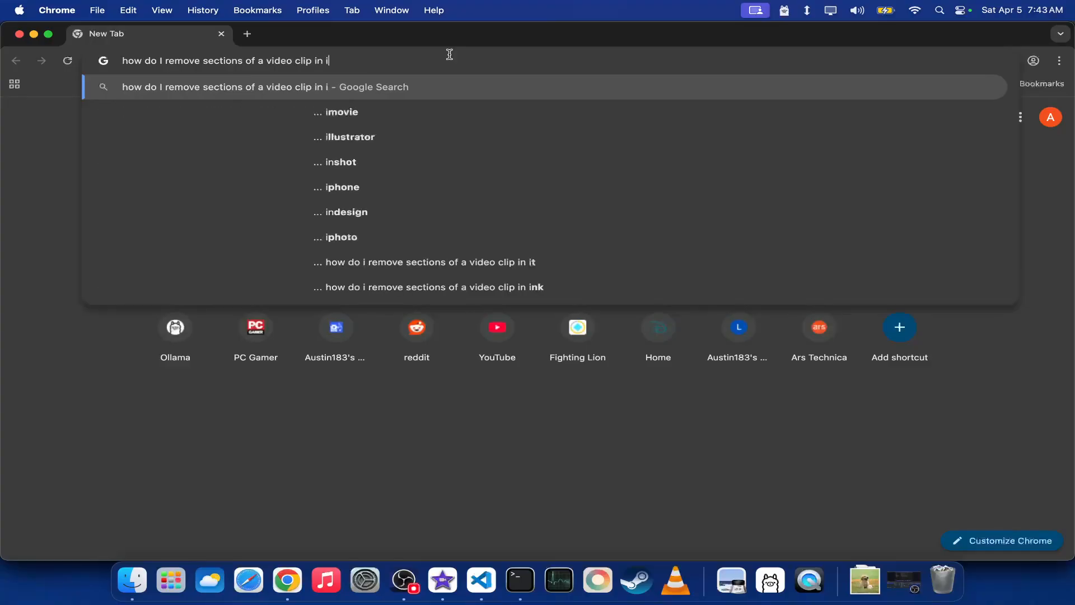
pyautogui.press('Return')
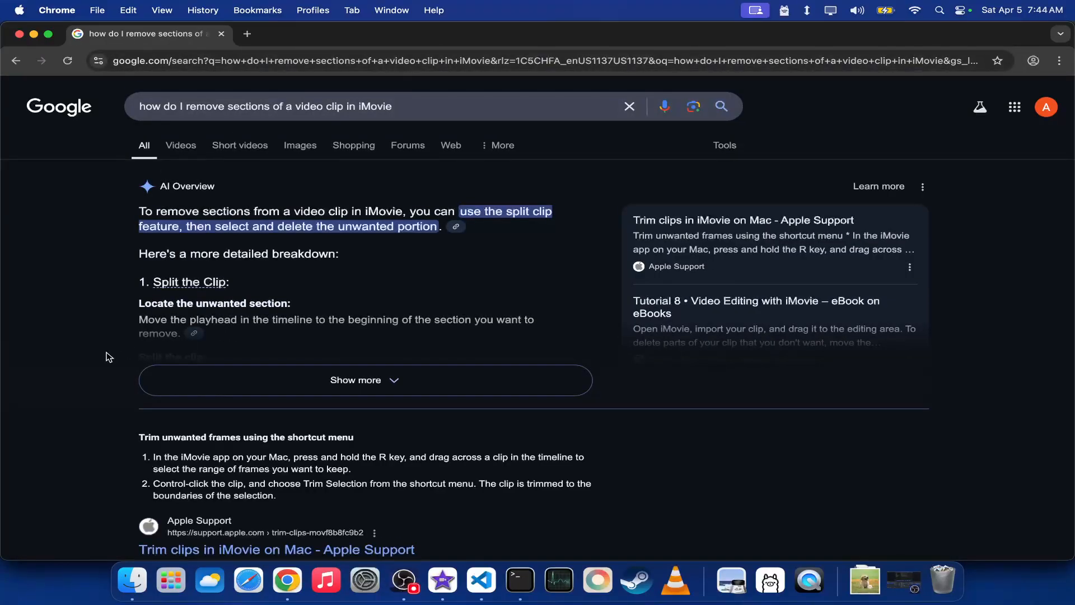
# - Open the Apple Support result "Trim clips in iMovie on Mac" in a new tab and view it
pyautogui.scroll(-5, 108, 357)
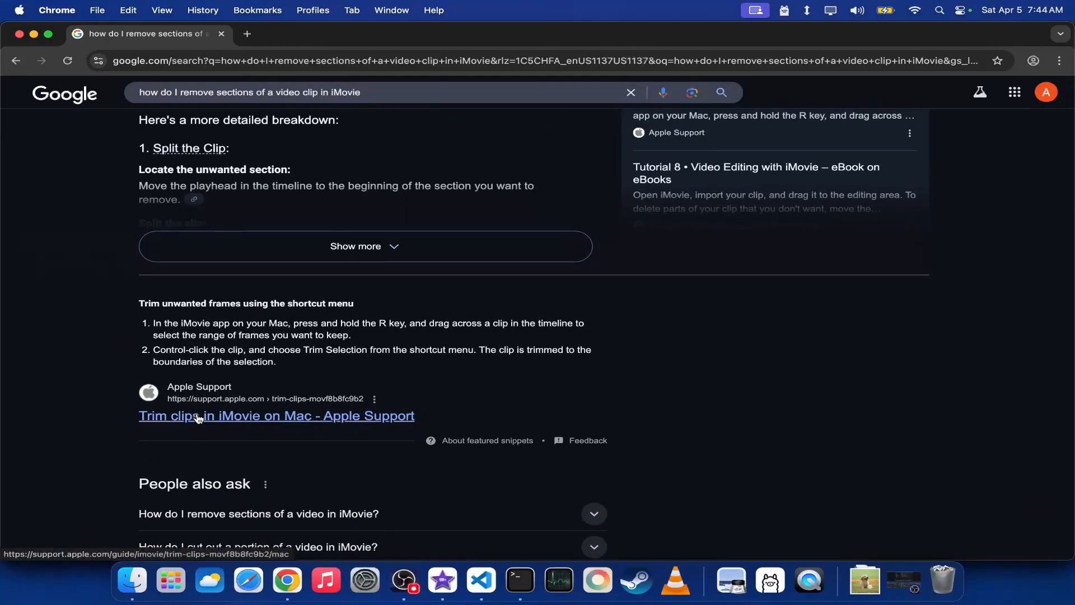
pyautogui.rightClick(198, 417)
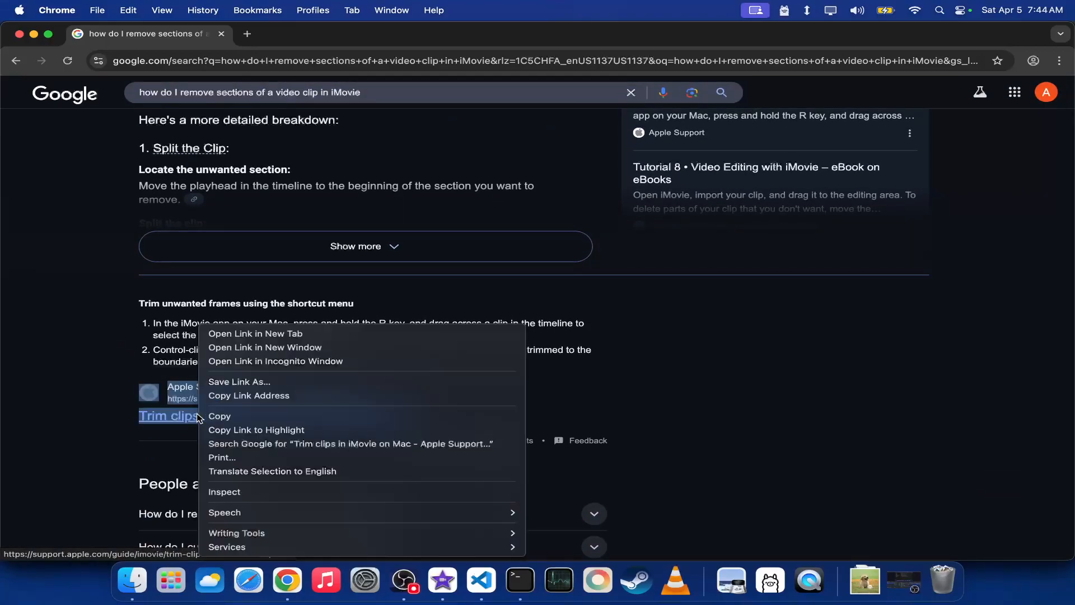
pyautogui.click(256, 335)
pyautogui.click(339, 35)
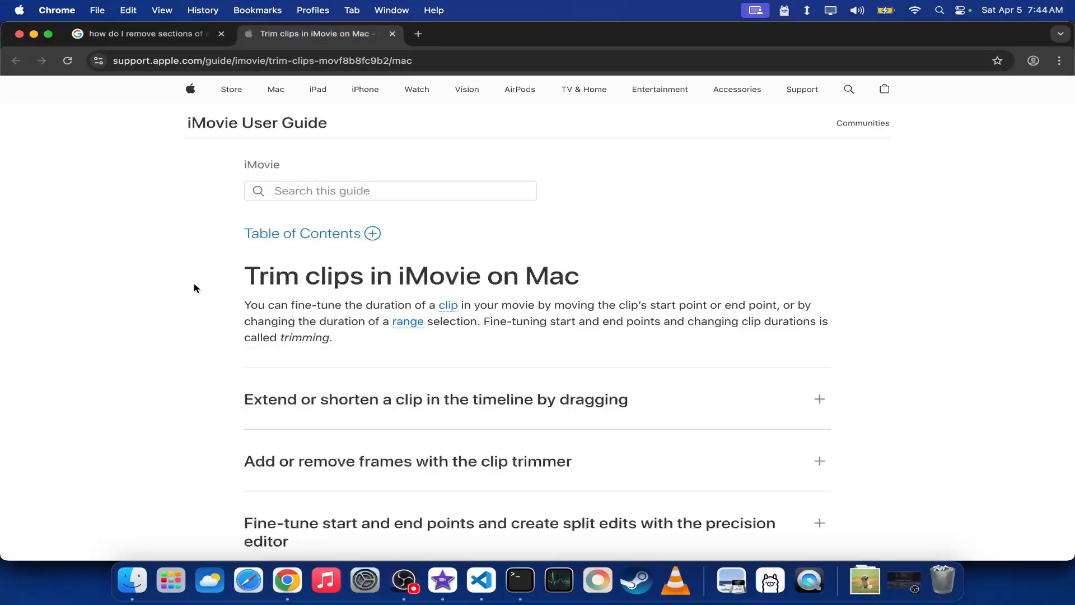
# - Expand and read the guide's section "Add or remove frames with the clip trimmer", and return to iMovie
pyautogui.scroll(-5, 195, 284)
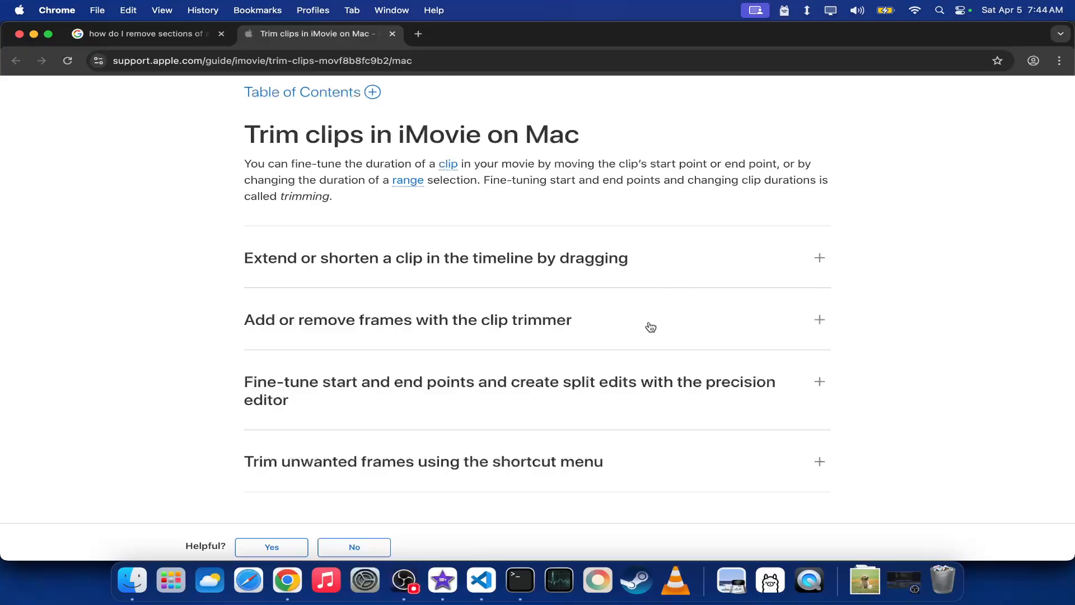
pyautogui.click(513, 331)
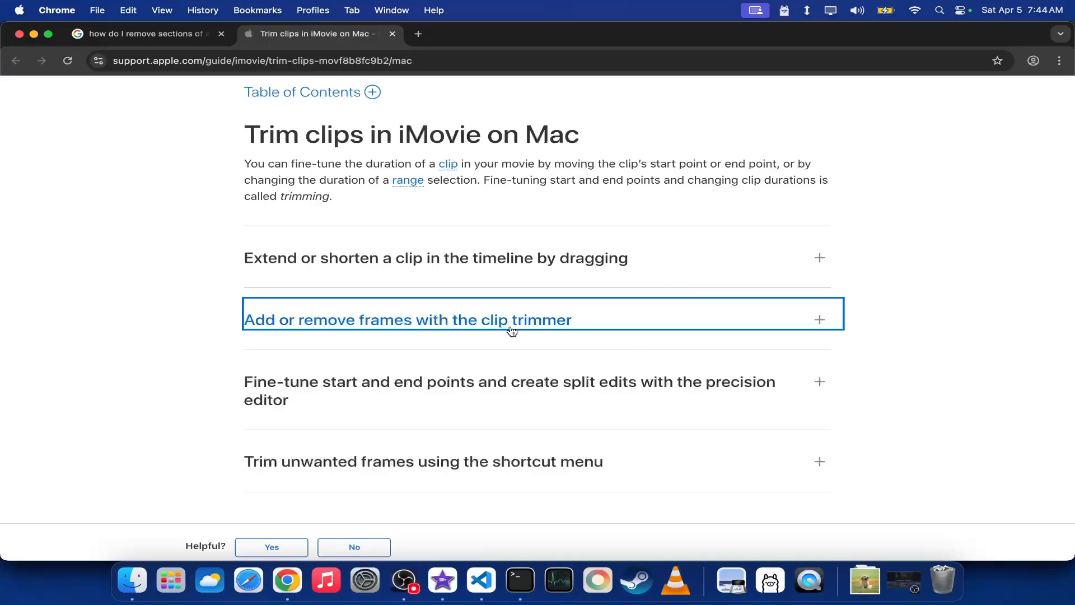
pyautogui.scroll(-3, 941, 382)
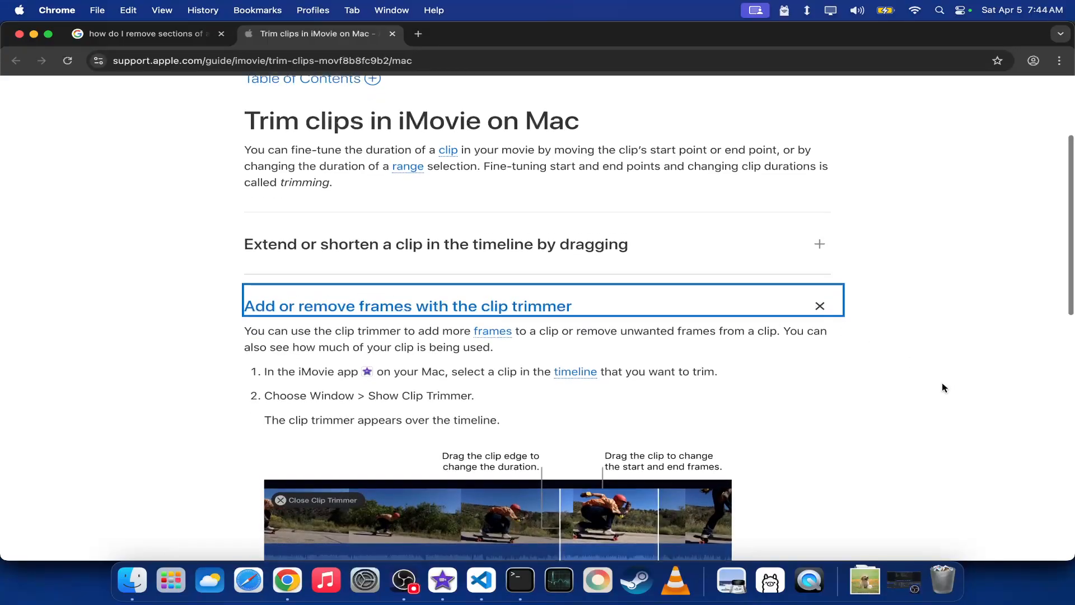
pyautogui.scroll(-1, 942, 386)
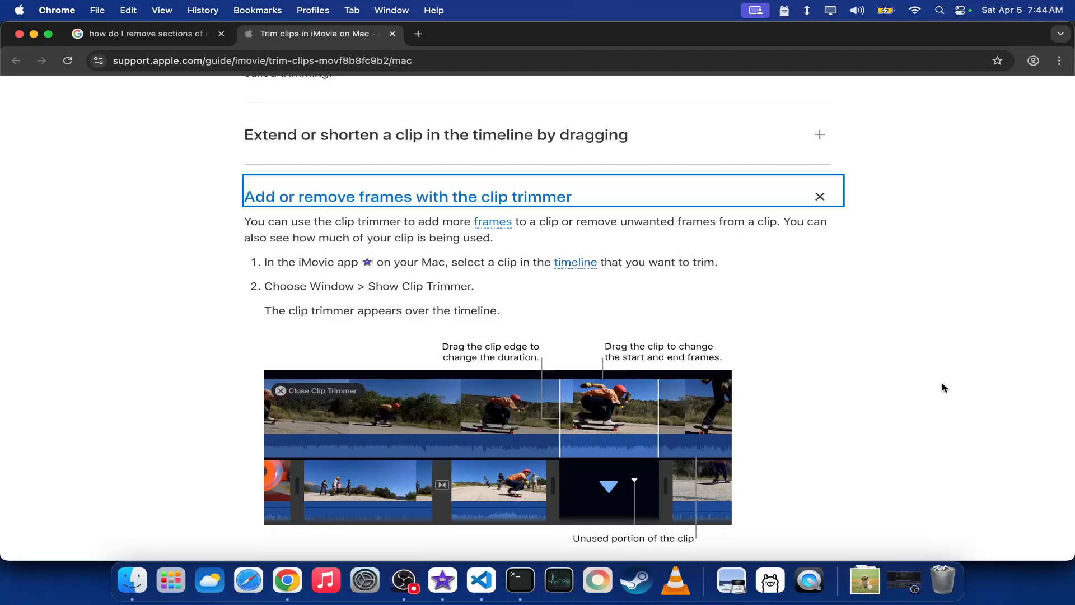
pyautogui.scroll(-1, 942, 386)
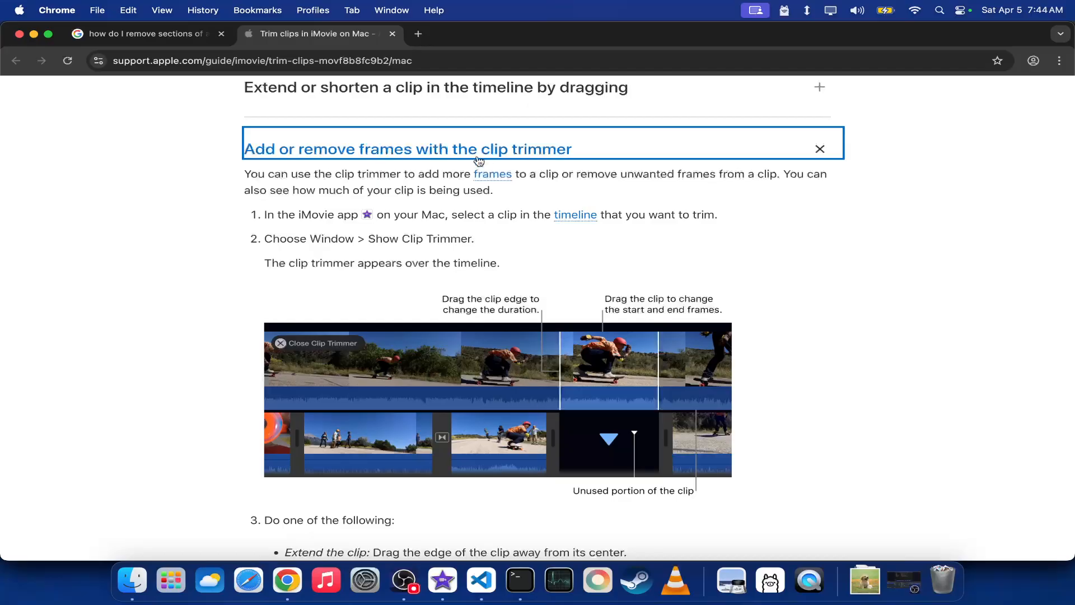
pyautogui.scroll(-2, 485, 477)
pyautogui.scroll(-3, 484, 476)
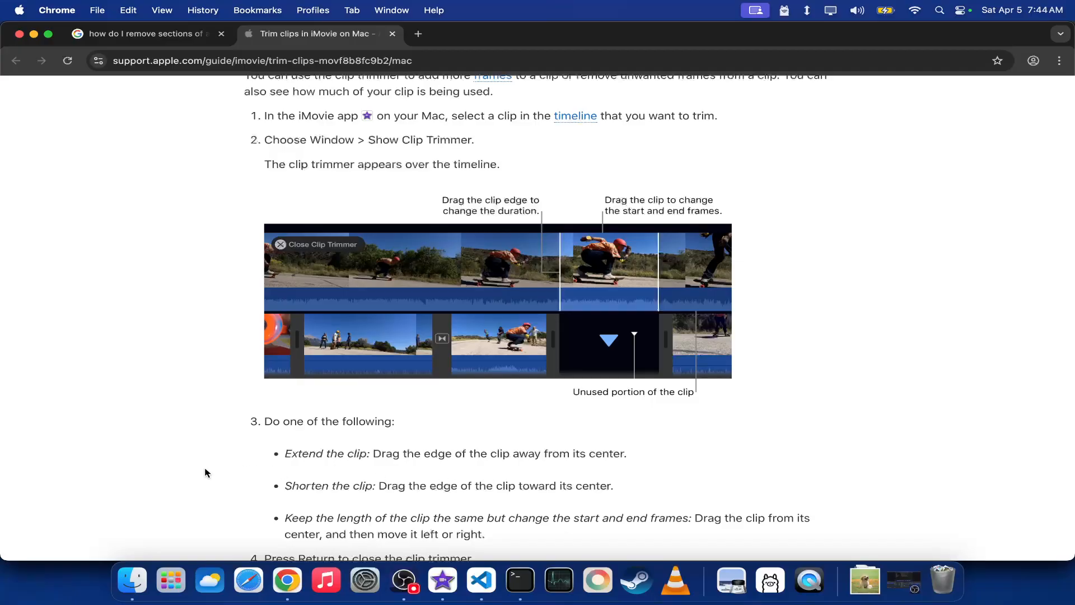
pyautogui.scroll(-5, 206, 472)
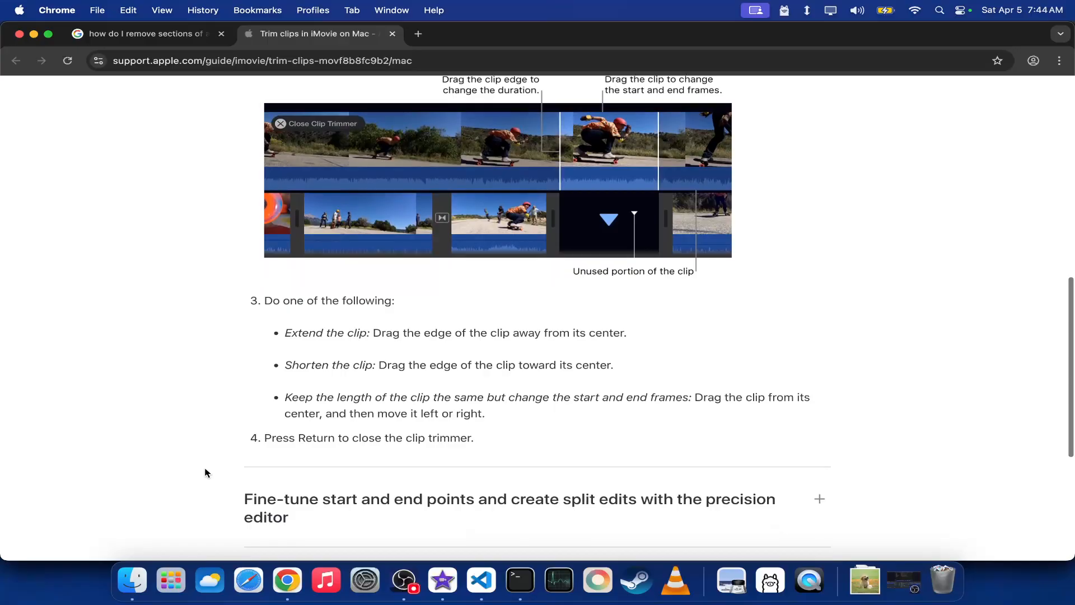
pyautogui.scroll(-3, 206, 472)
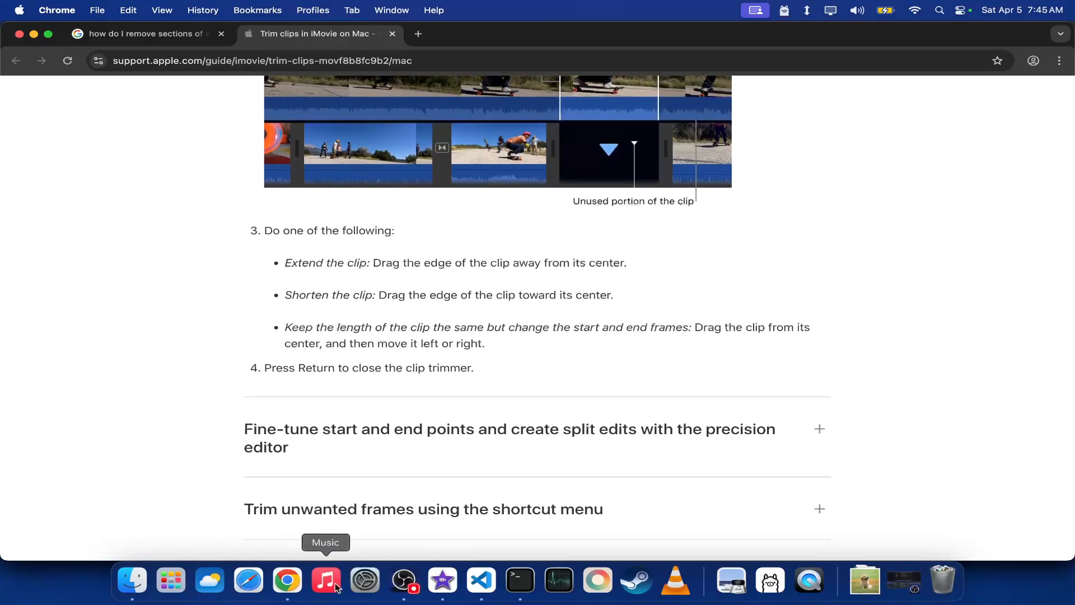
pyautogui.click(453, 580)
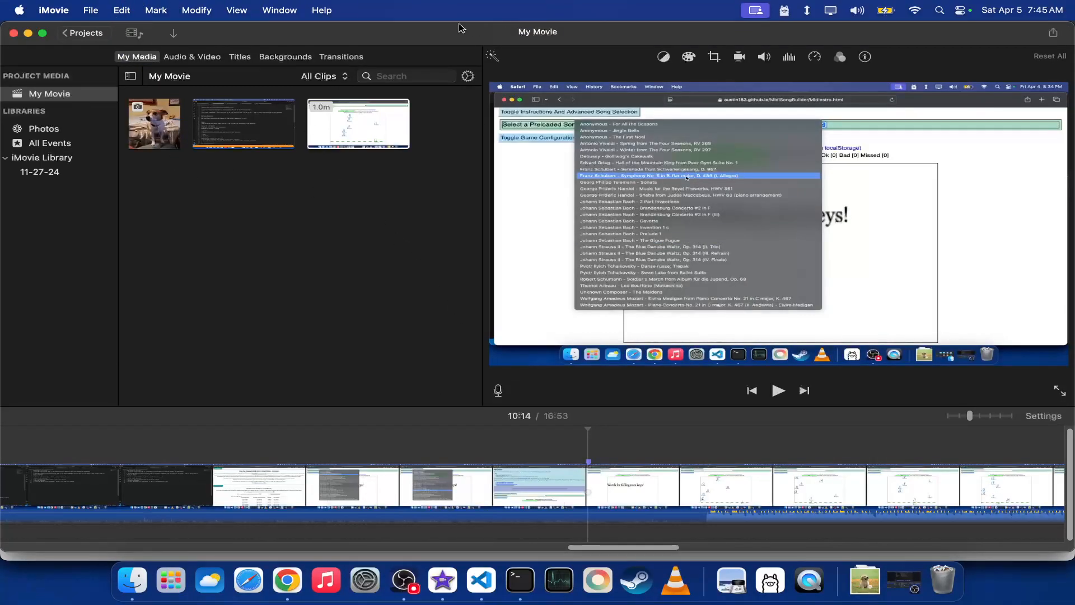
# - Split the timeline clip at the 10:14 marker, just before the original falling-note demo
pyautogui.click(194, 8)
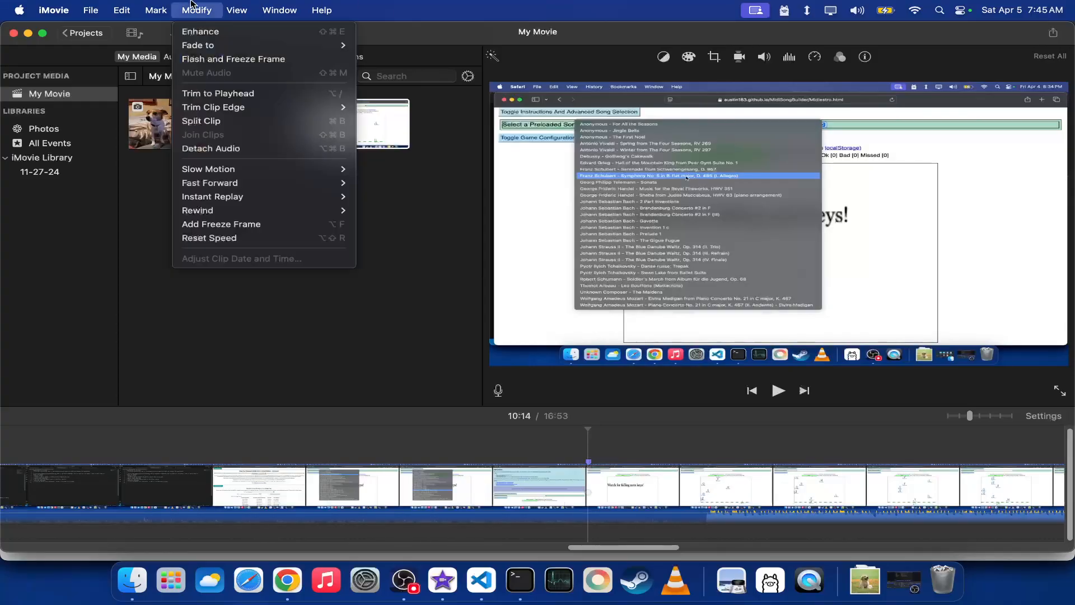
pyautogui.moveTo(234, 112)
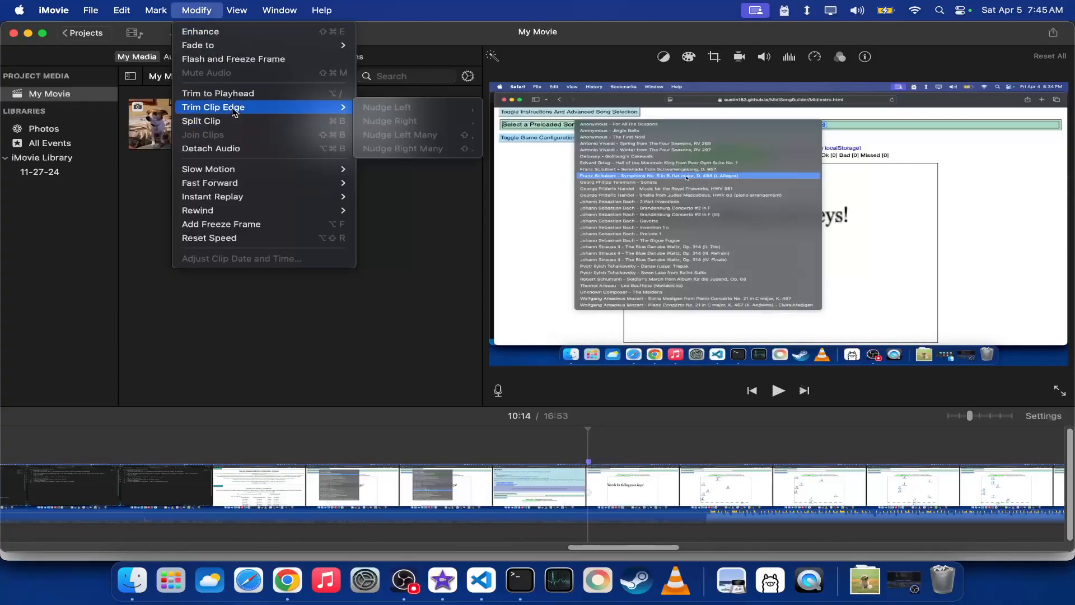
pyautogui.click(234, 121)
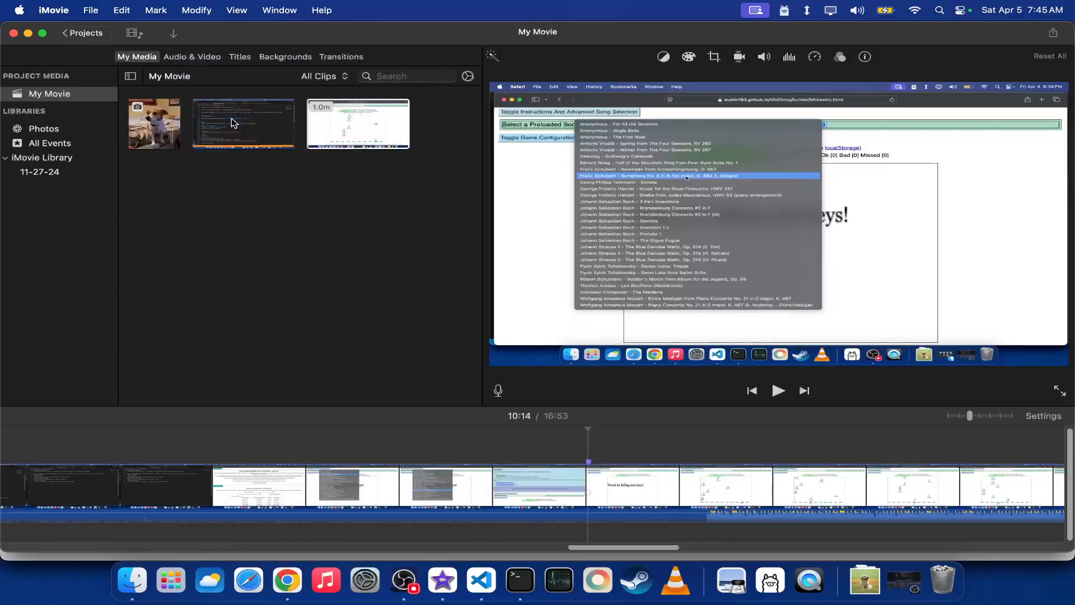
pyautogui.moveTo(638, 509)
pyautogui.mouseDown()
pyautogui.moveTo(702, 506)
pyautogui.moveTo(638, 509)
pyautogui.mouseUp()
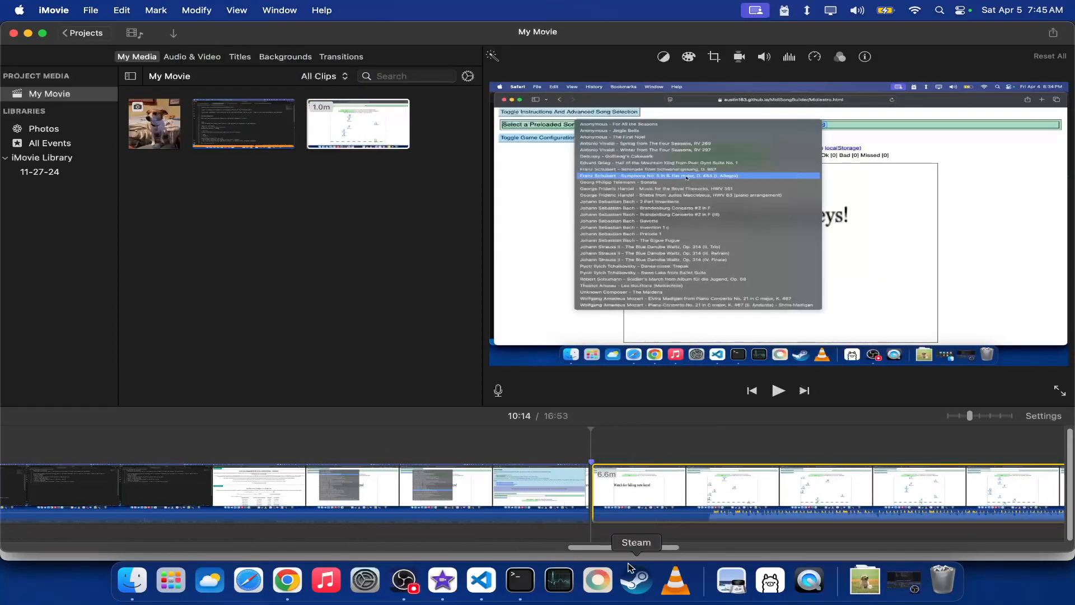
# - Play short parts of the original demo from 11:08 in the second timeline clip to check its sound
pyautogui.hscroll(10, 766, 474)
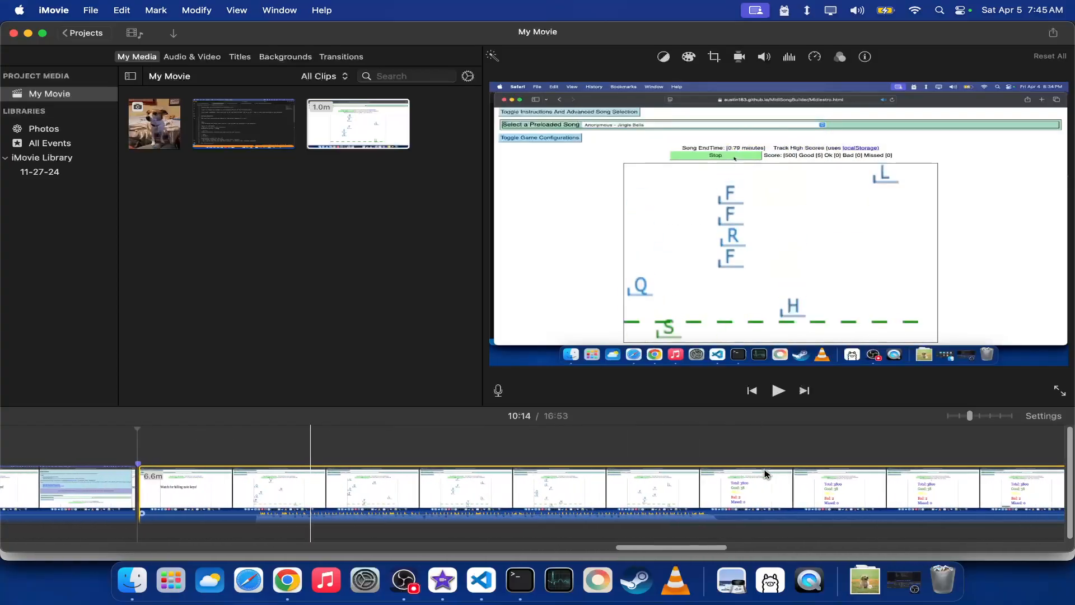
pyautogui.hscroll(-1, 766, 475)
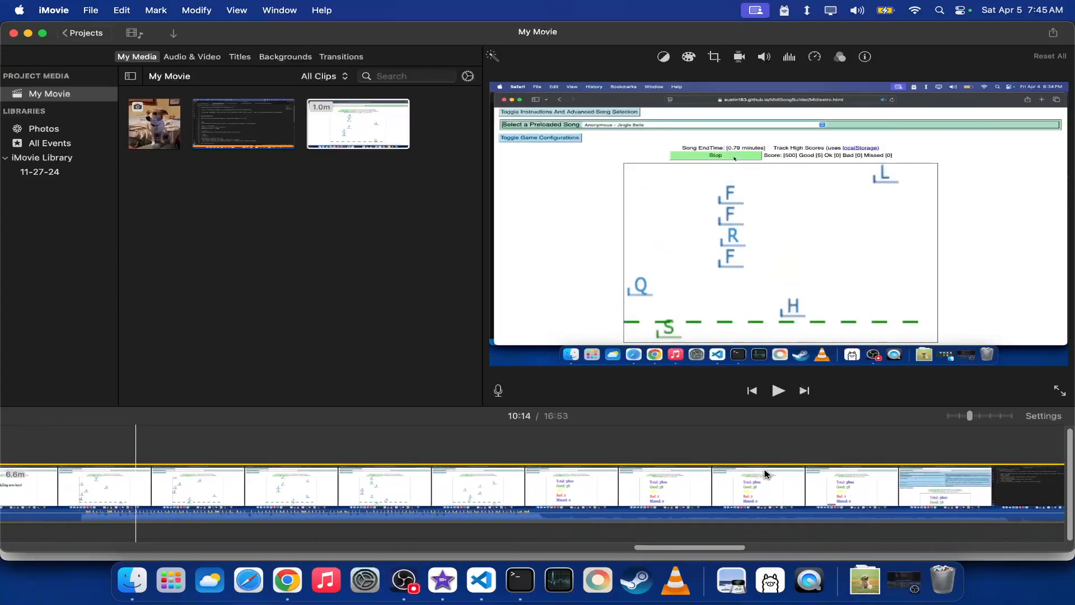
pyautogui.click(485, 501)
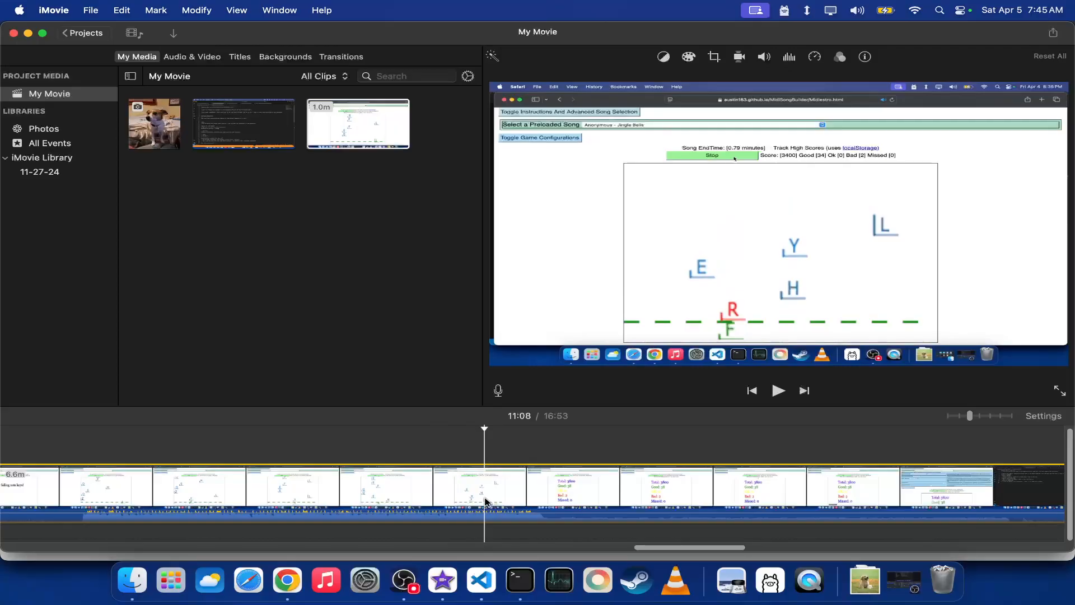
pyautogui.click(779, 391)
pyautogui.click(779, 390)
pyautogui.click(779, 391)
pyautogui.click(779, 391)
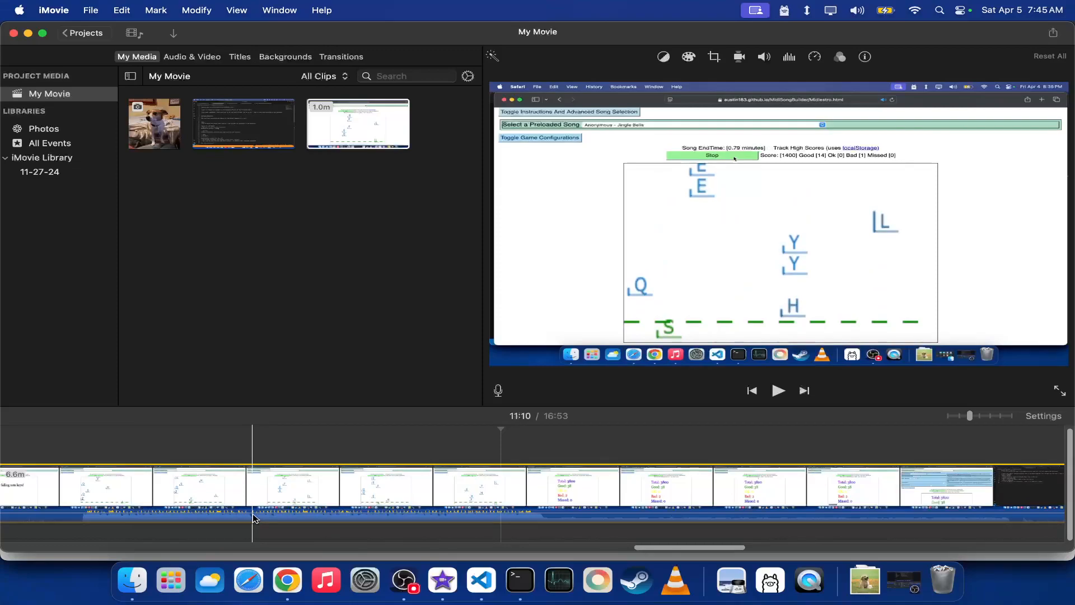
# - Magnify the timeline and examine the original demo footage back to the split at the 10:14 marker
pyautogui.press('super+equal')
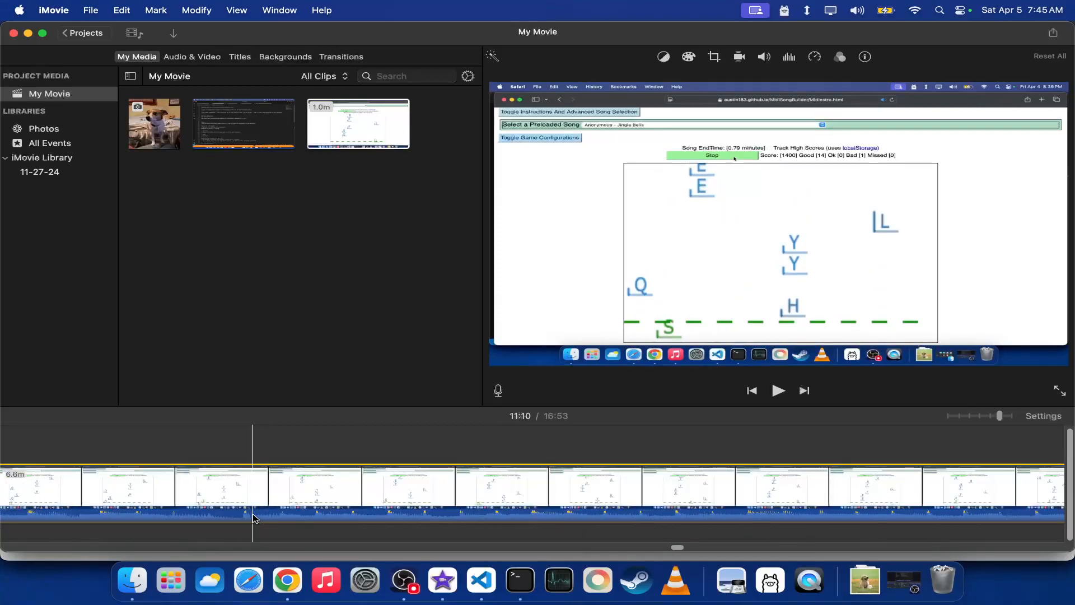
pyautogui.hscroll(-10, 253, 518)
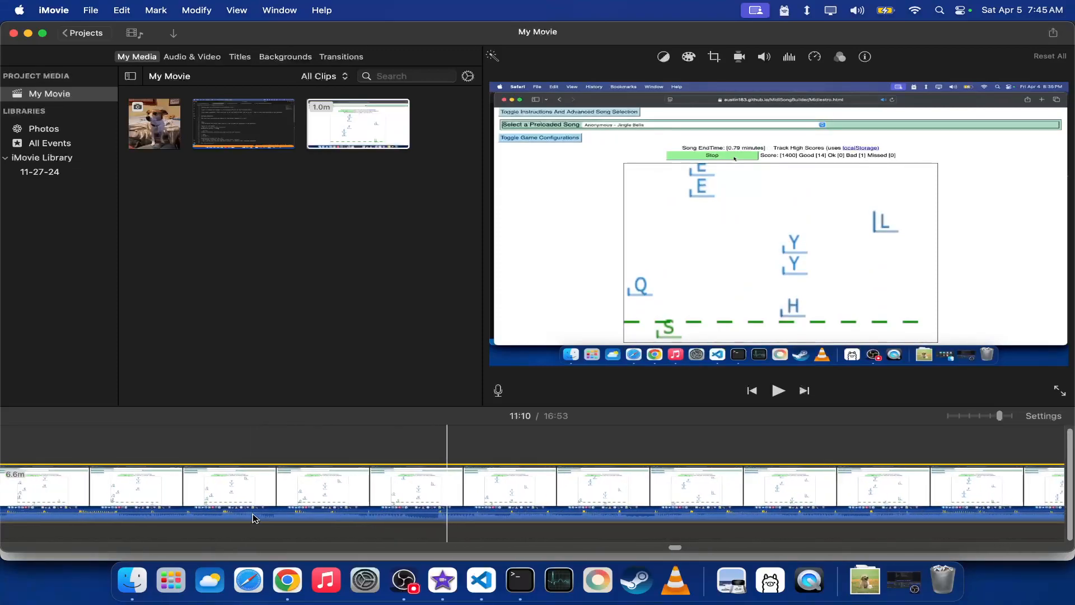
pyautogui.hscroll(-5, 255, 518)
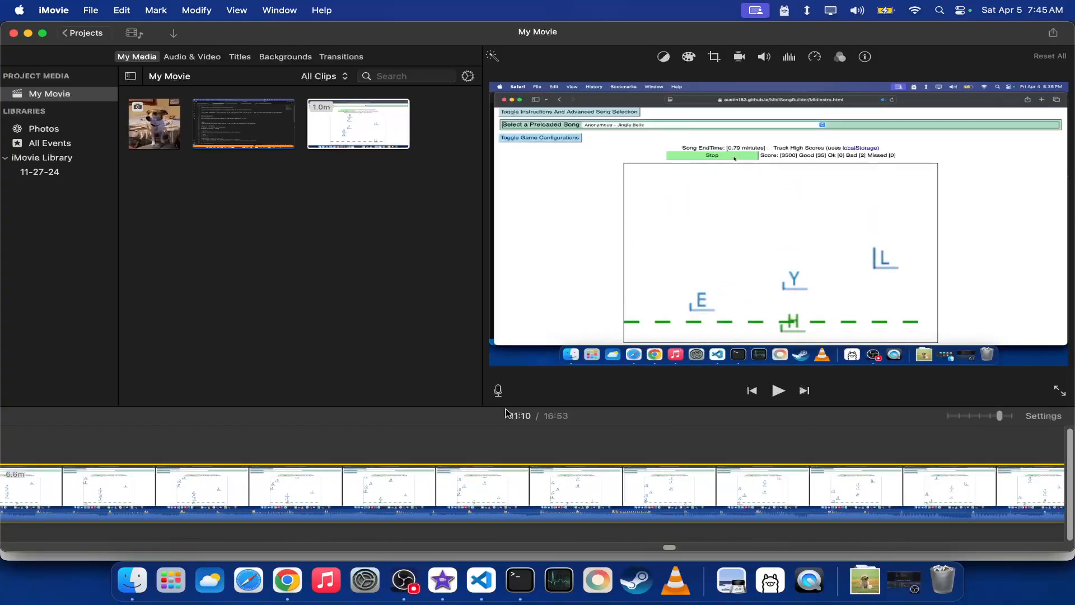
pyautogui.hscroll(-5, 504, 481)
pyautogui.hscroll(-5, 504, 482)
pyautogui.hscroll(-4, 504, 482)
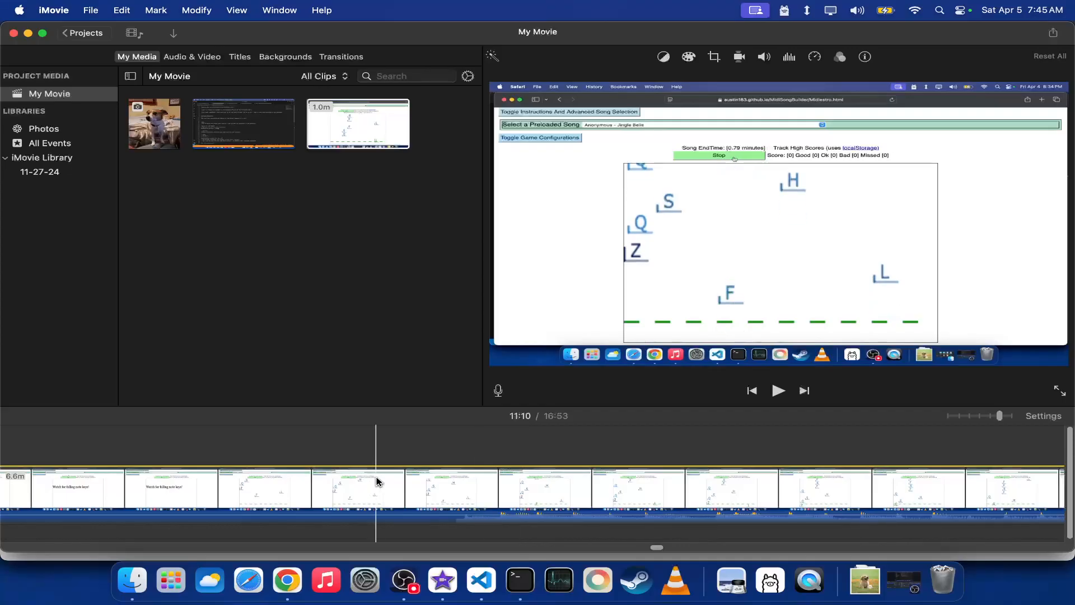
pyautogui.hscroll(-5, 413, 487)
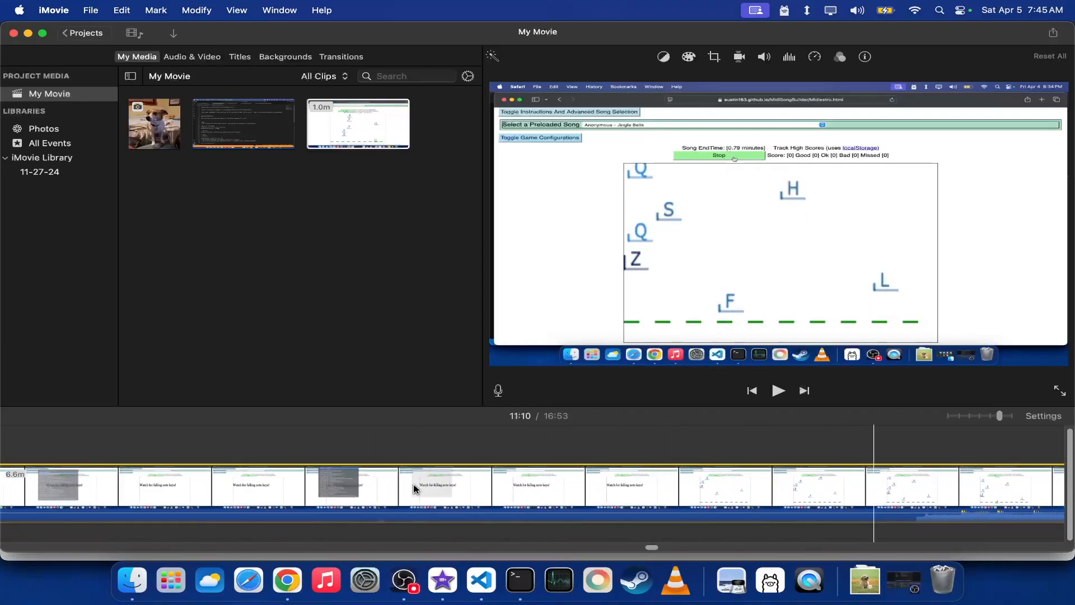
pyautogui.hscroll(5, 413, 487)
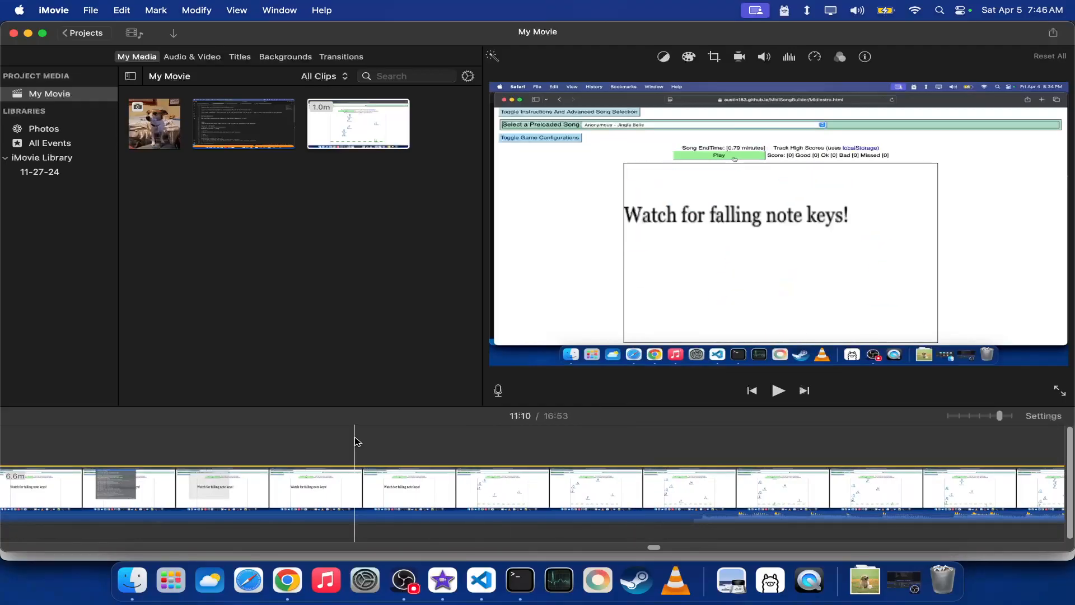
pyautogui.hscroll(-3, 354, 441)
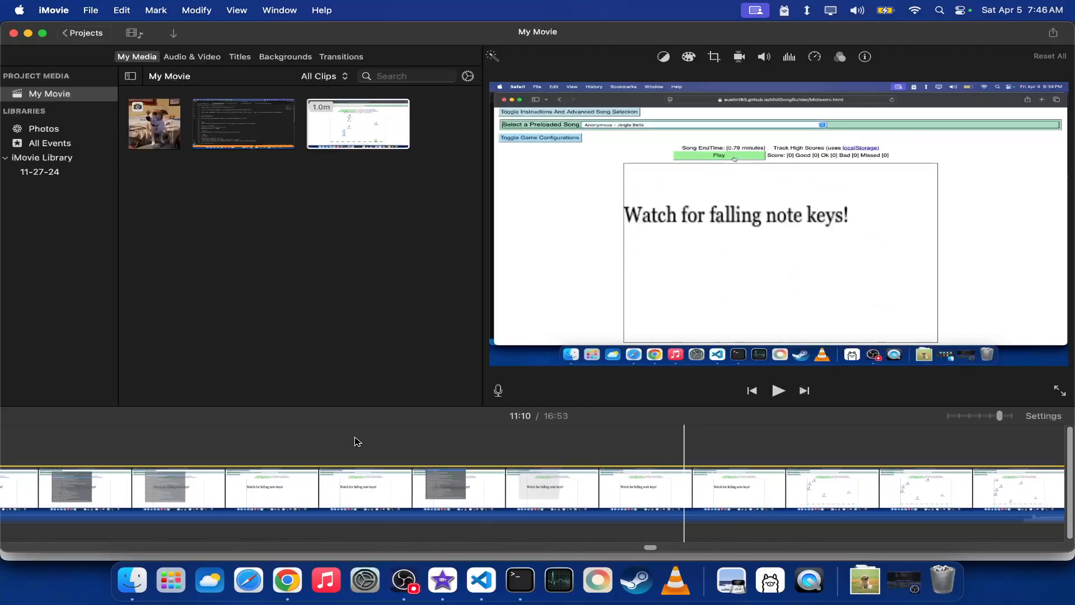
pyautogui.scroll(-2, 354, 442)
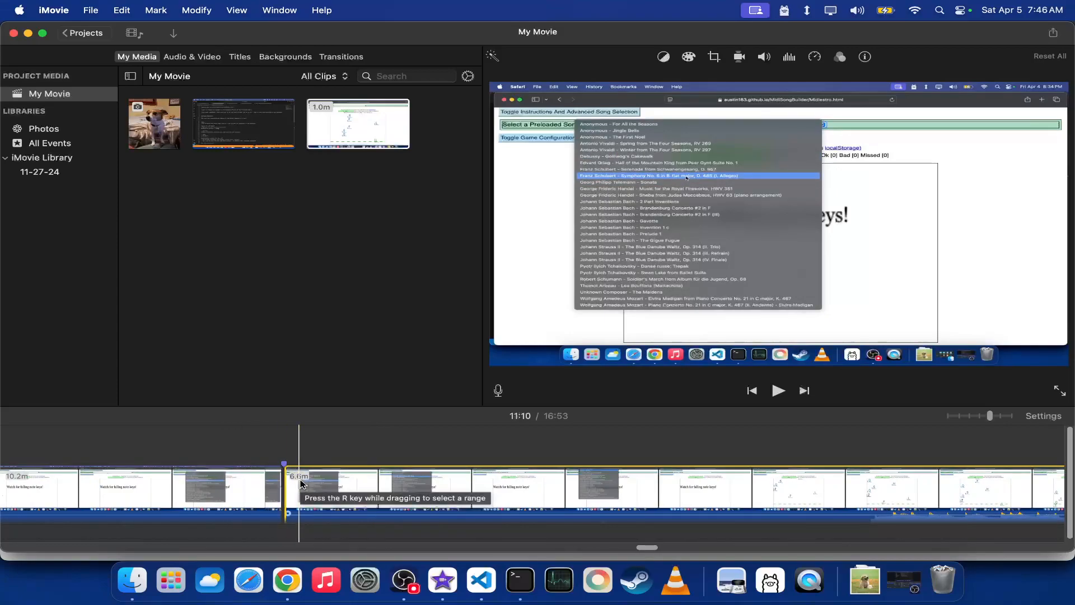
# - Split the clip at 12:01, where the game page footage ends and the dark code editor footage begins
pyautogui.hscroll(5, 753, 464)
pyautogui.hscroll(5, 753, 465)
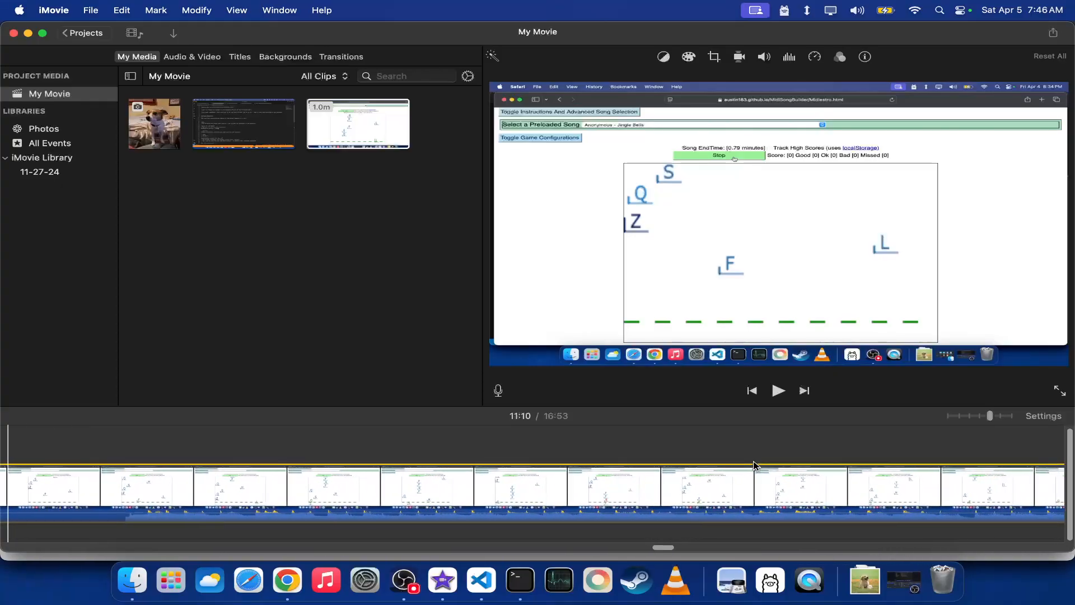
pyautogui.hscroll(3, 753, 465)
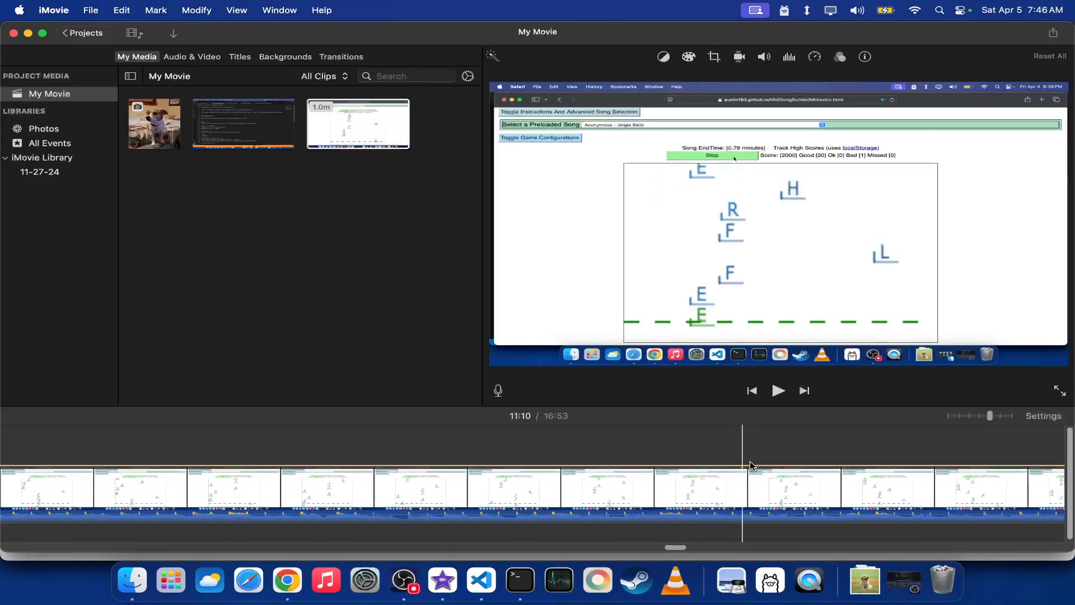
pyautogui.hscroll(6, 750, 465)
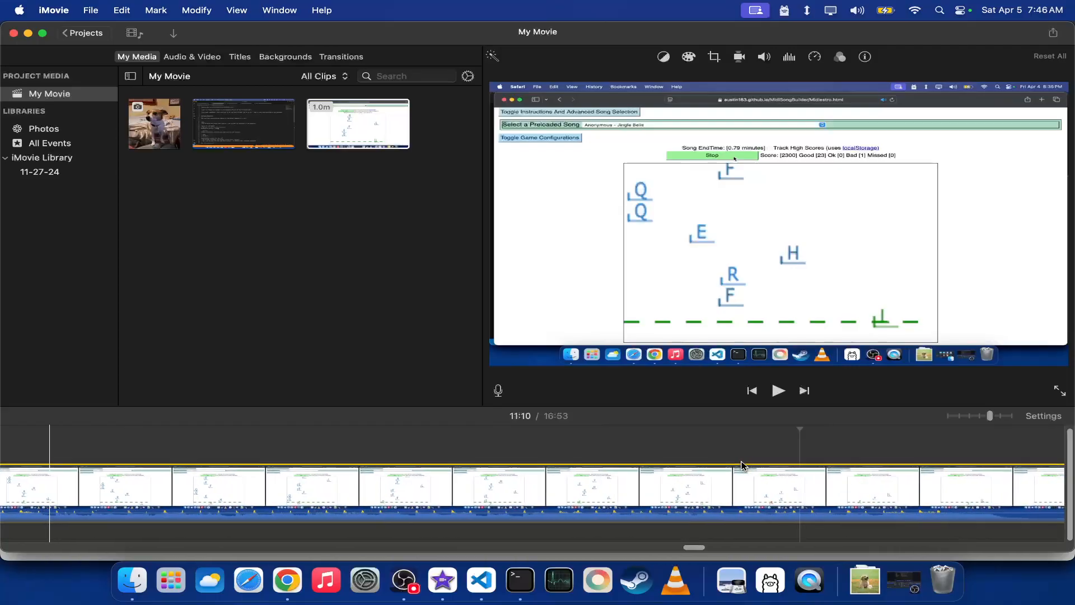
pyautogui.hscroll(3, 756, 464)
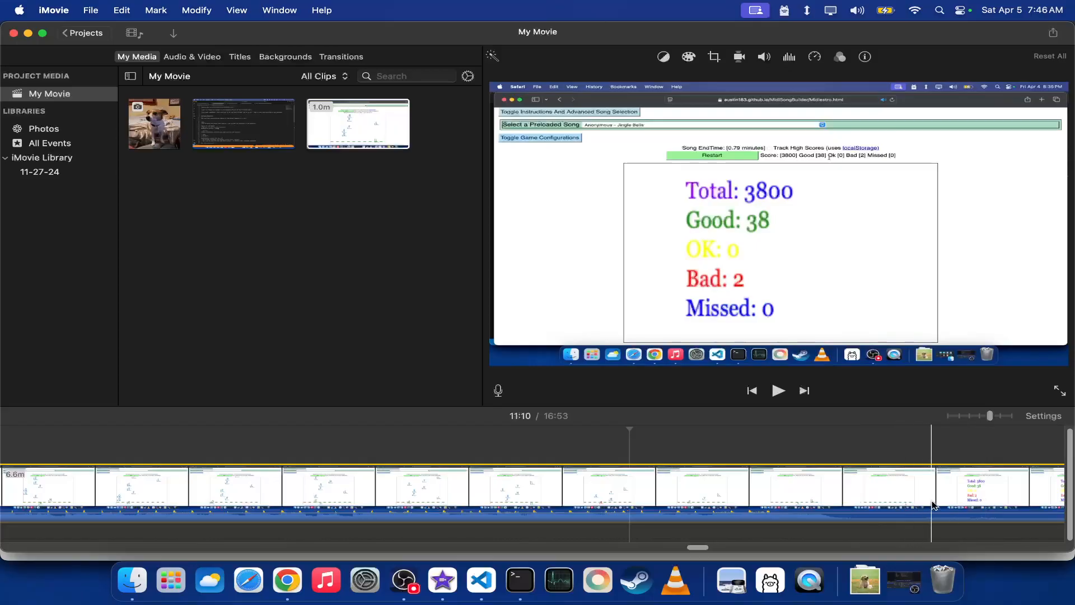
pyautogui.hscroll(2, 895, 504)
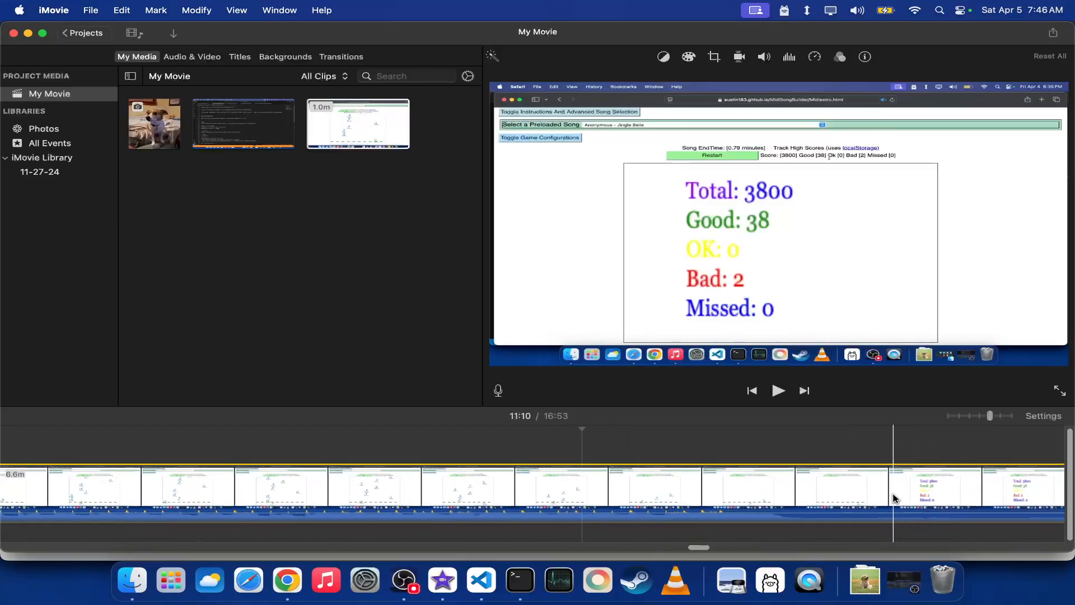
pyautogui.hscroll(6, 887, 498)
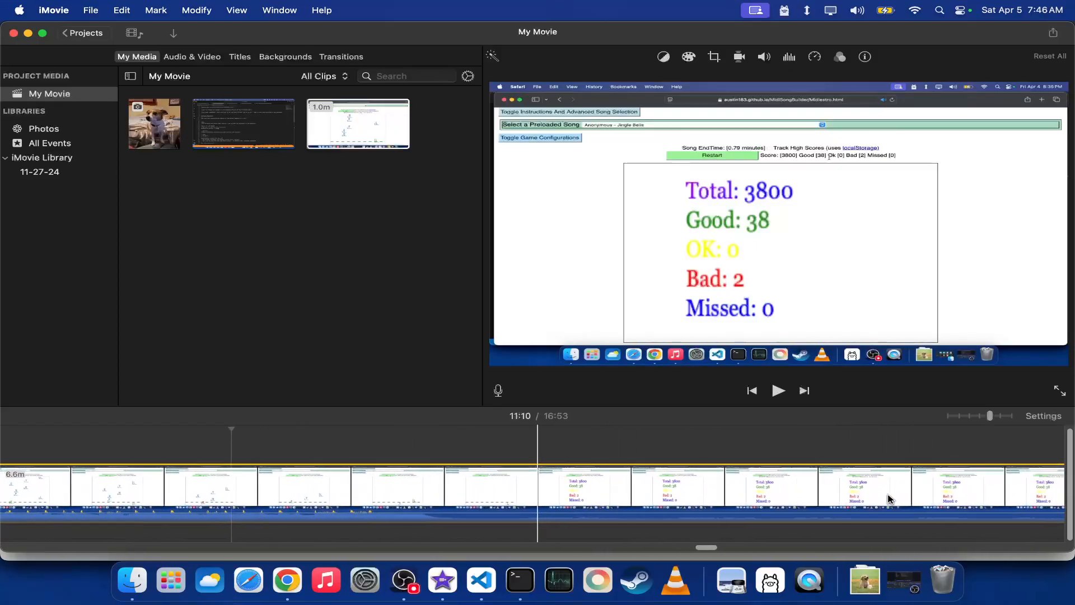
pyautogui.hscroll(6, 890, 499)
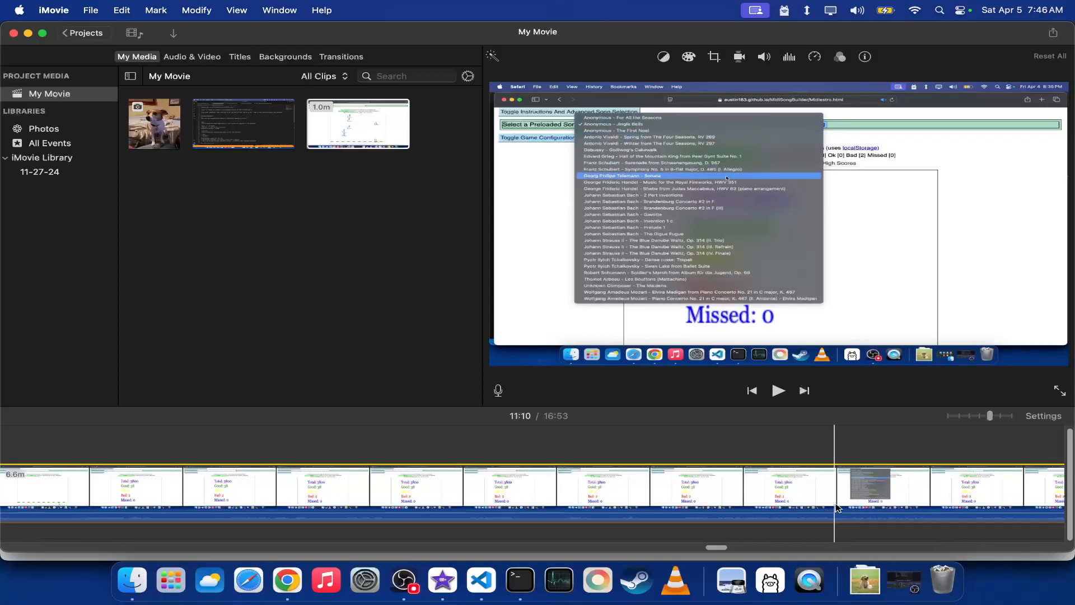
pyautogui.hscroll(6, 834, 508)
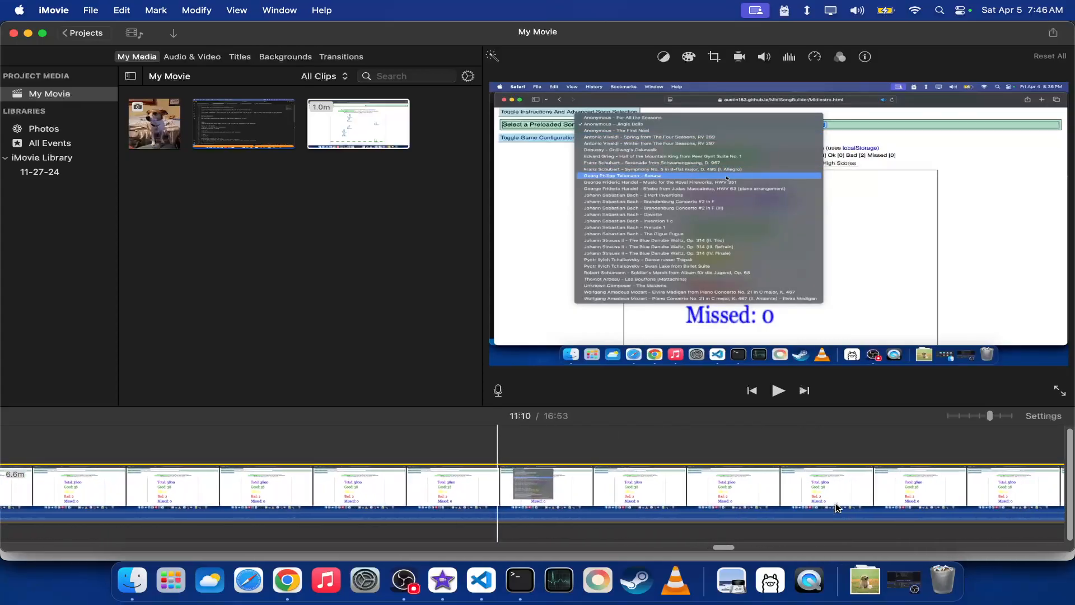
pyautogui.hscroll(6, 836, 506)
pyautogui.hscroll(5, 836, 507)
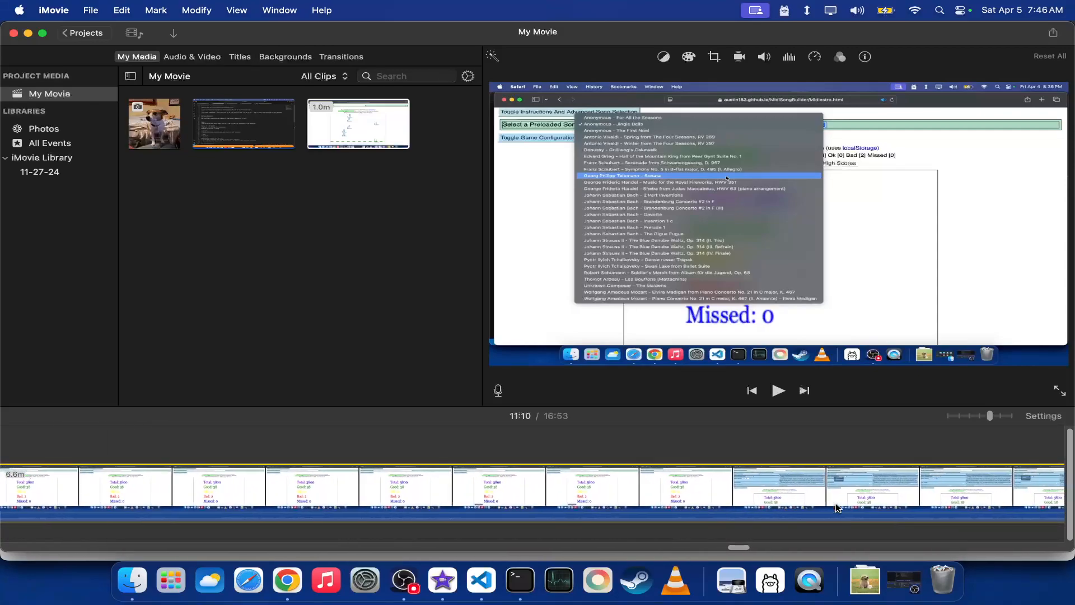
pyautogui.hscroll(5, 836, 507)
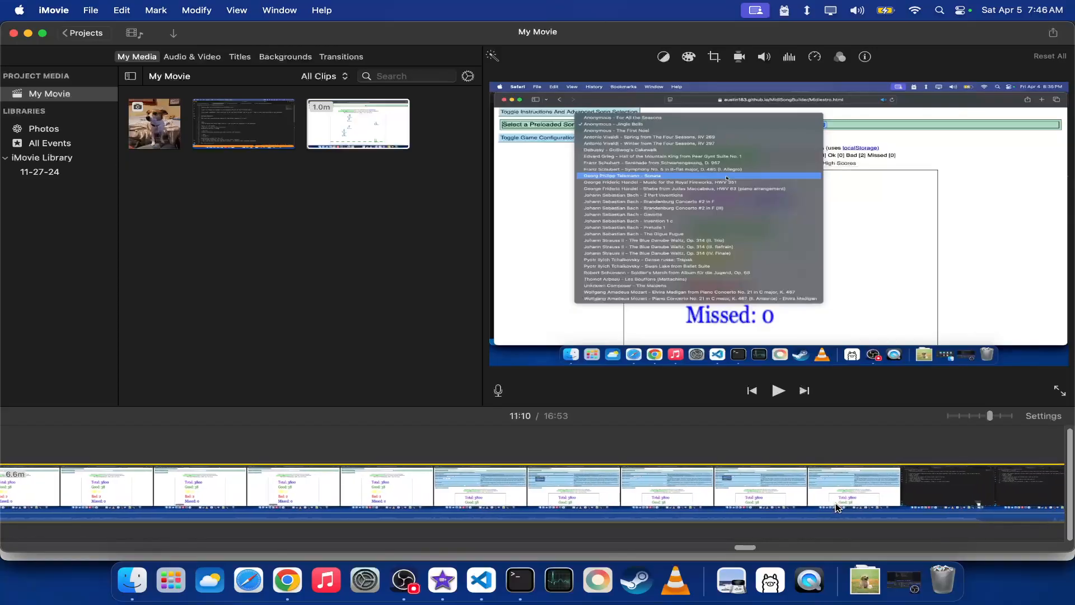
pyautogui.hscroll(1, 836, 507)
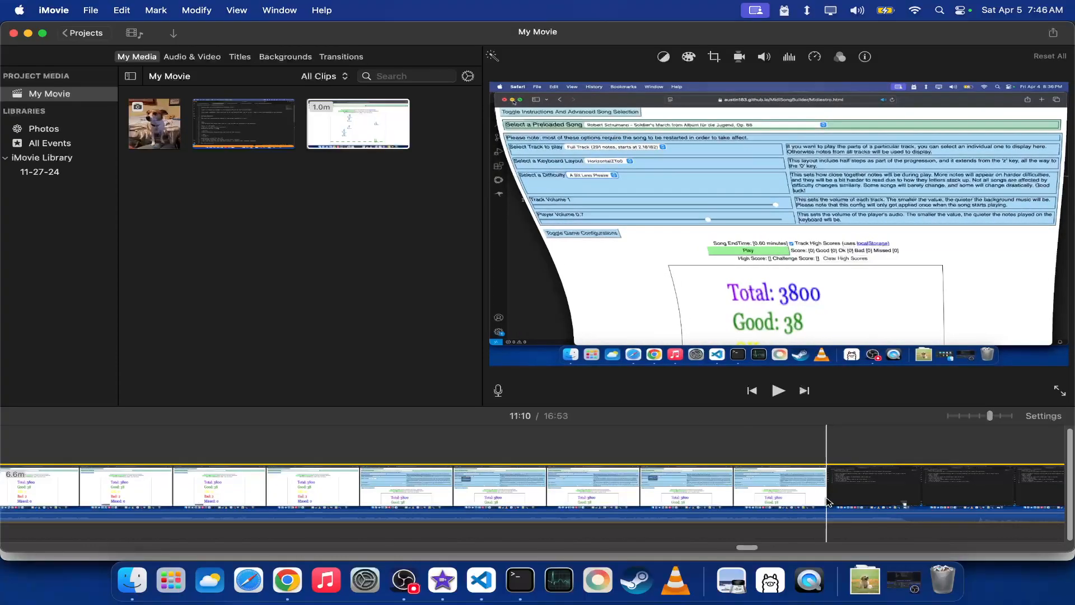
pyautogui.click(828, 502)
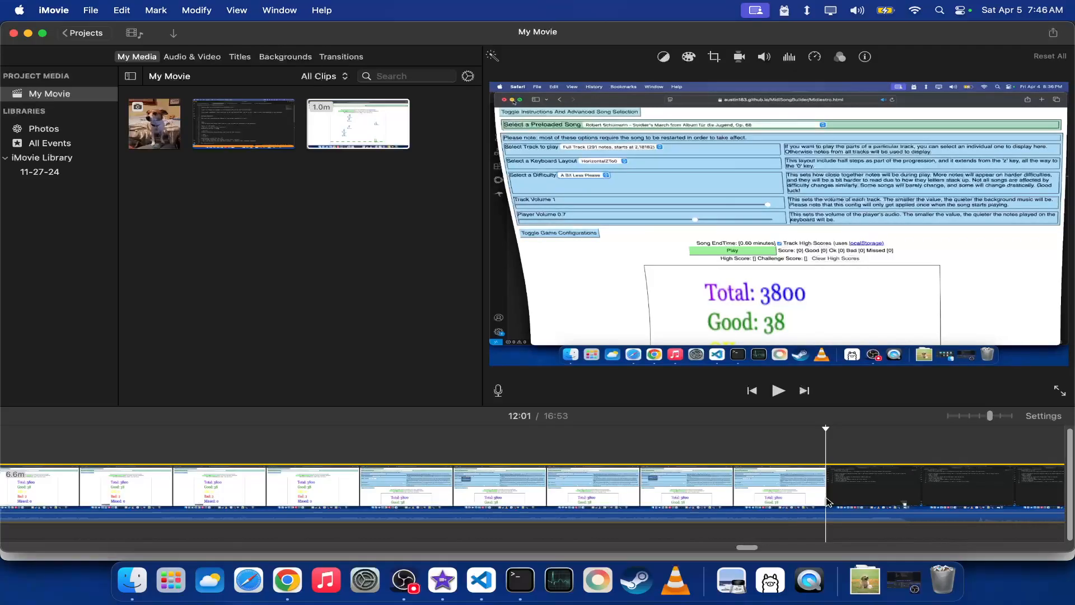
pyautogui.click(205, 11)
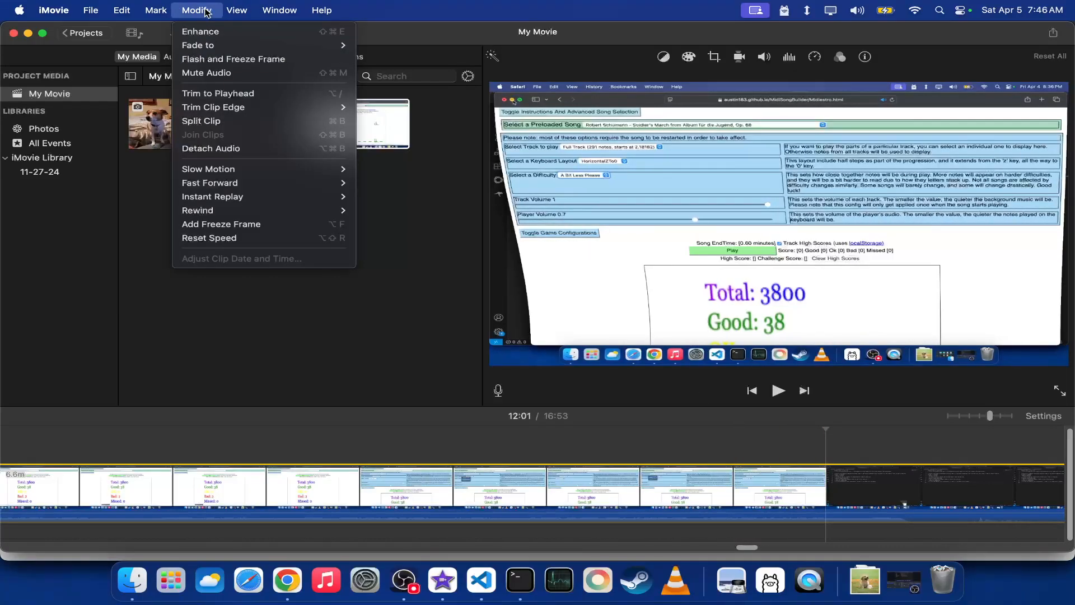
pyautogui.click(216, 127)
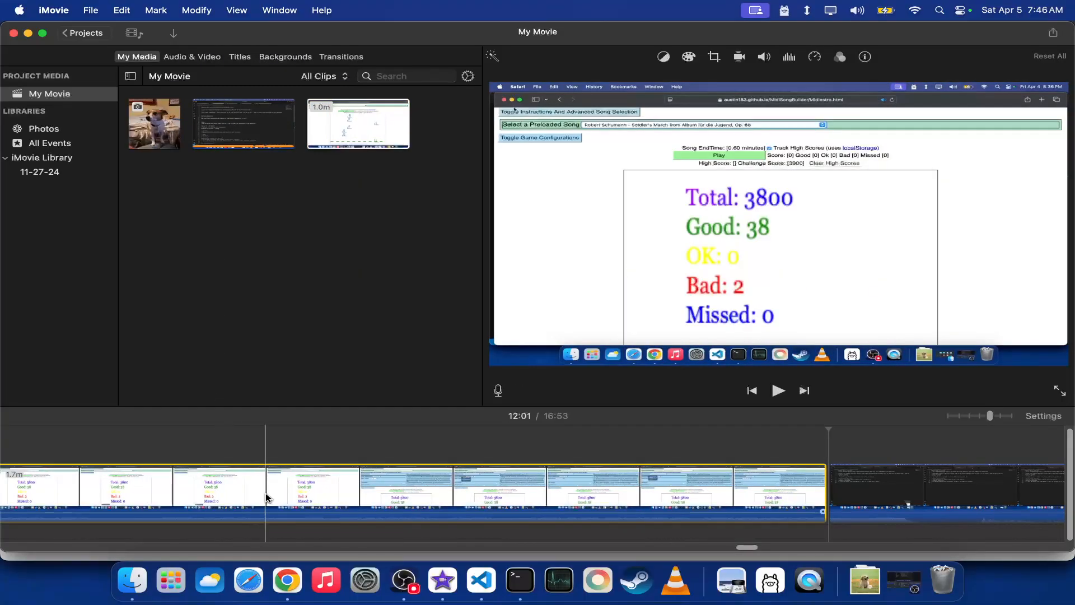
# - Delete the original demo segment between the two splits and insert the 1.0m replacement recording into the timeline at the 10:14 cut
pyautogui.rightClick(265, 492)
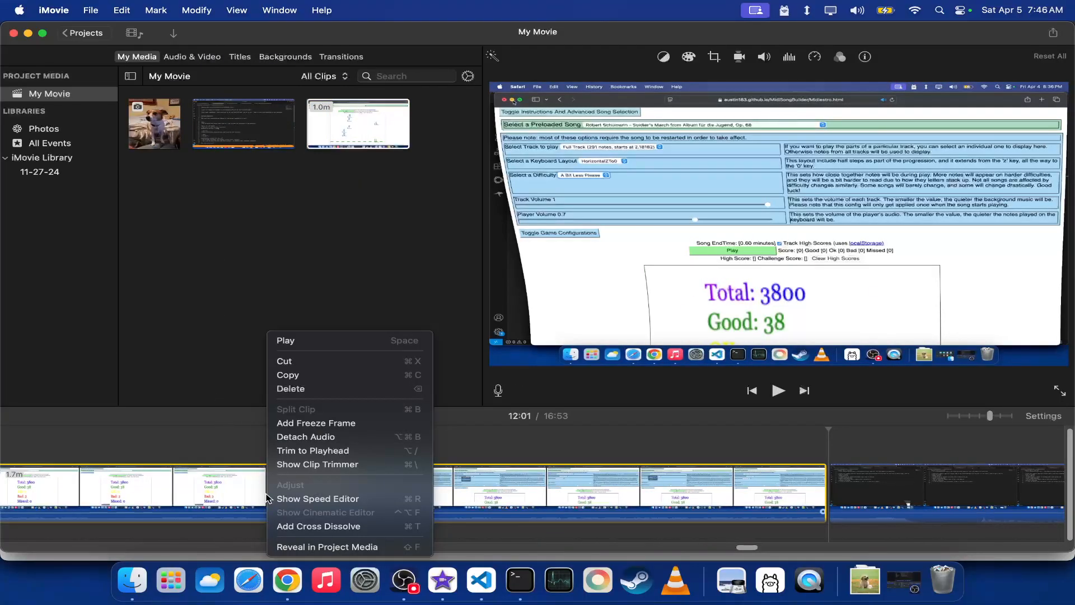
pyautogui.click(310, 395)
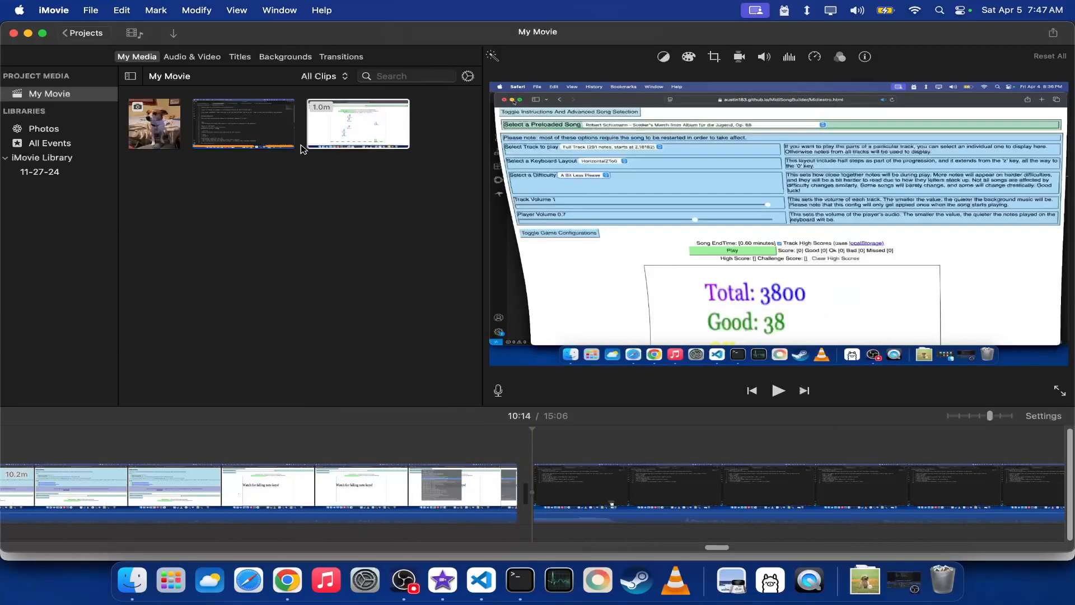
pyautogui.click(364, 131)
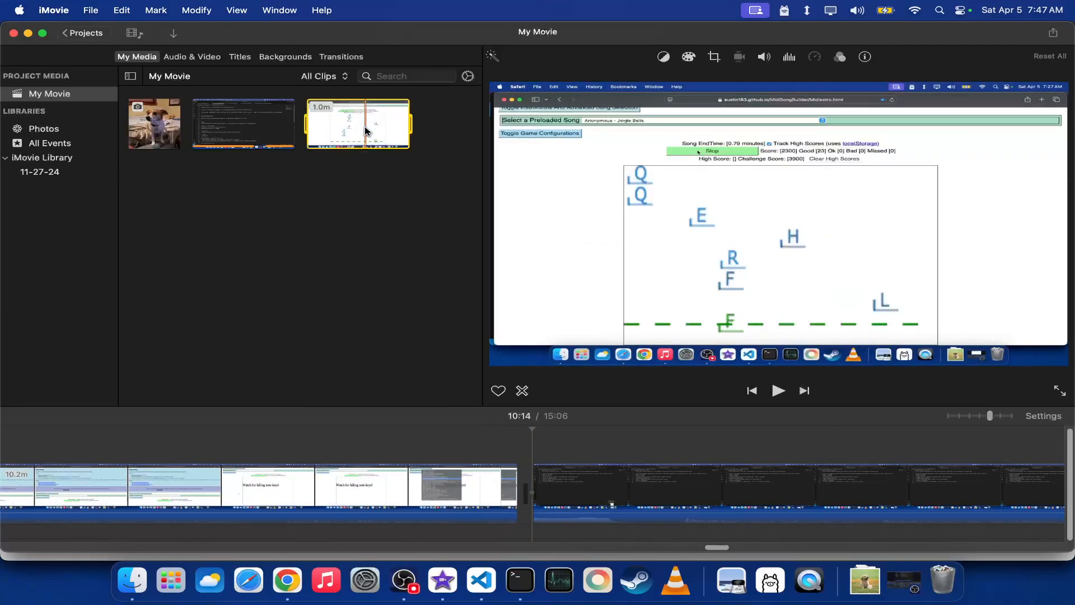
pyautogui.moveTo(427, 355); pyautogui.dragTo(520, 493)
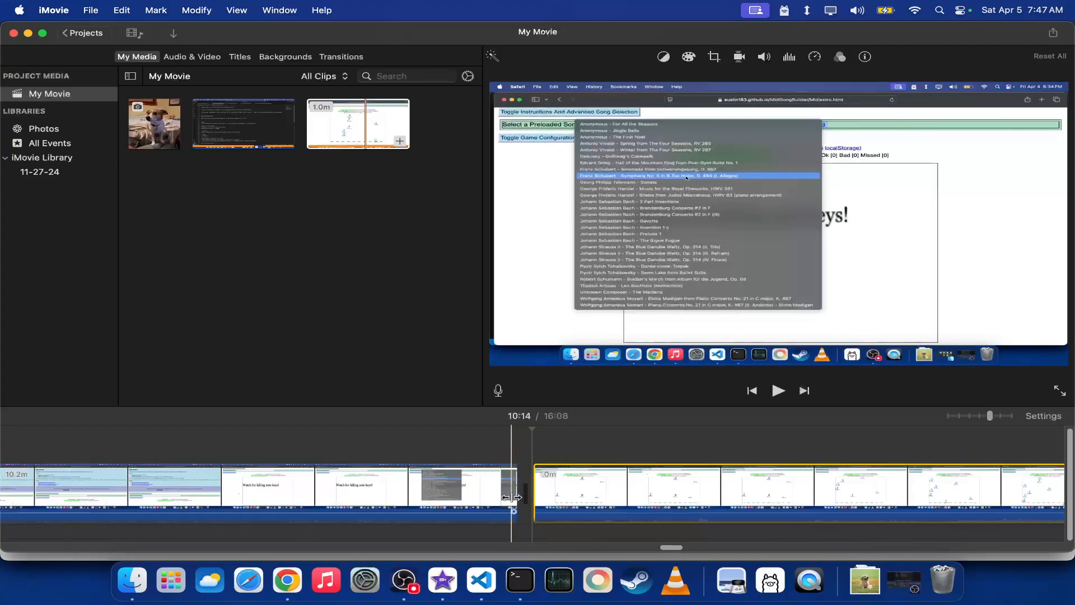
pyautogui.hscroll(5, 652, 436)
pyautogui.hscroll(5, 654, 440)
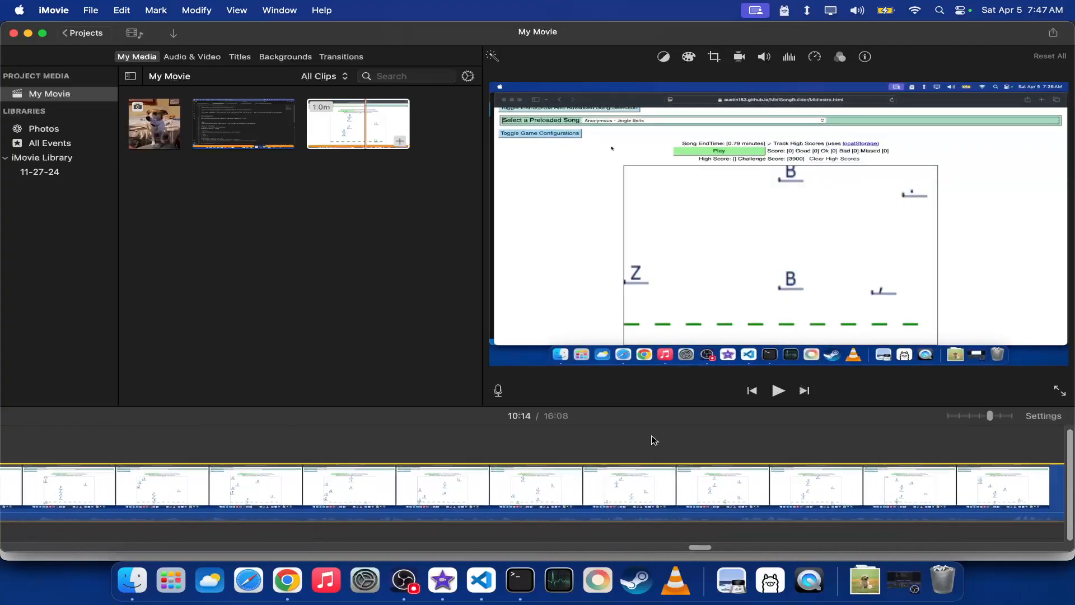
# - Examine both ends of the inserted 1.0m replacement recording, where it meets the neighbouring timeline clips
pyautogui.hscroll(5, 652, 437)
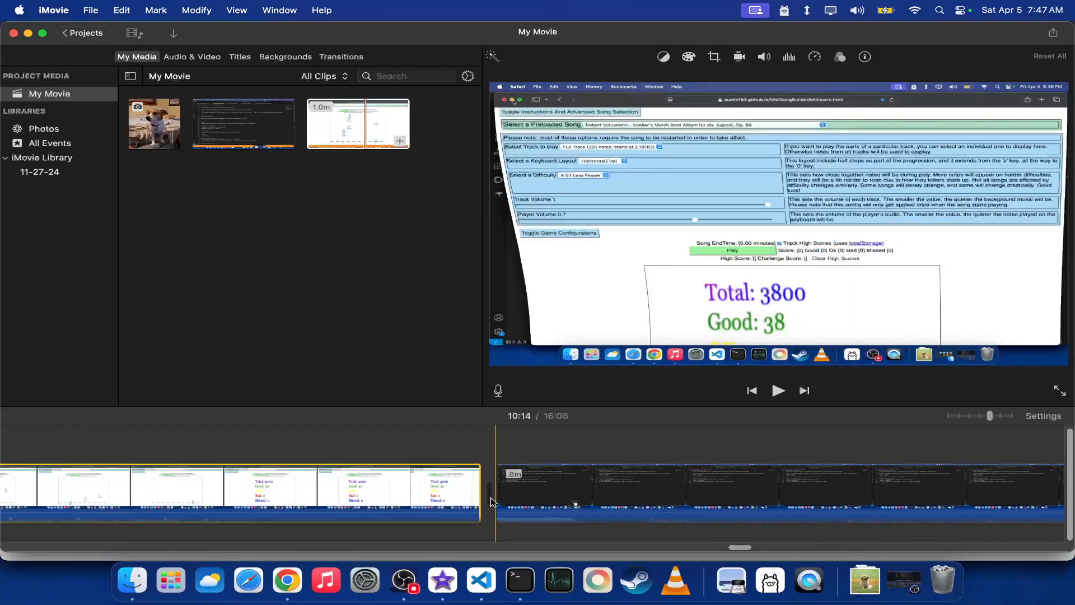
pyautogui.click(491, 498)
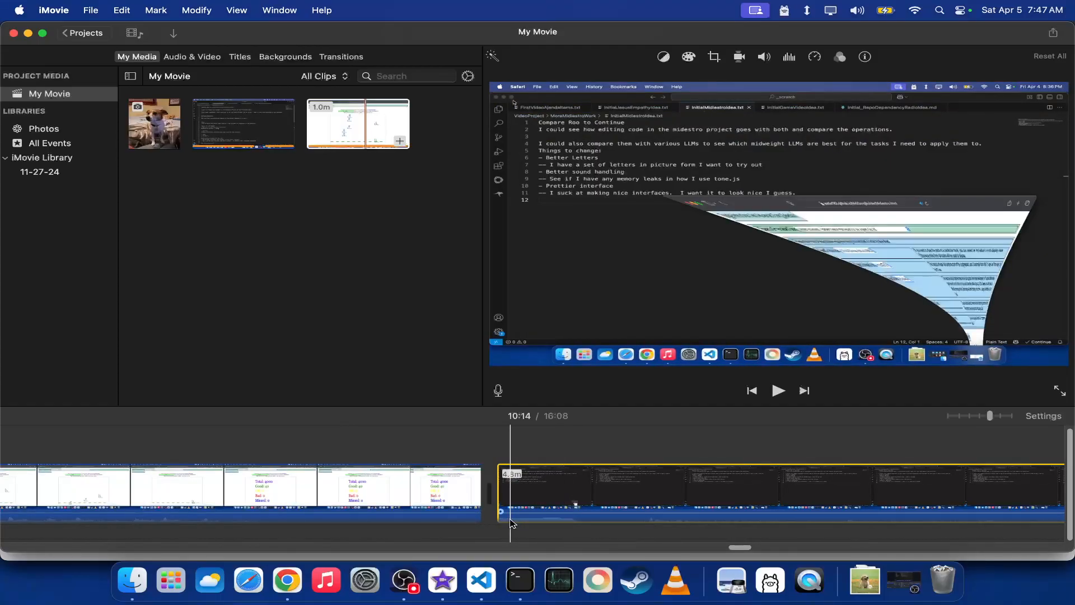
pyautogui.hscroll(-10, 511, 523)
pyautogui.hscroll(-5, 510, 523)
pyautogui.hscroll(-5, 510, 524)
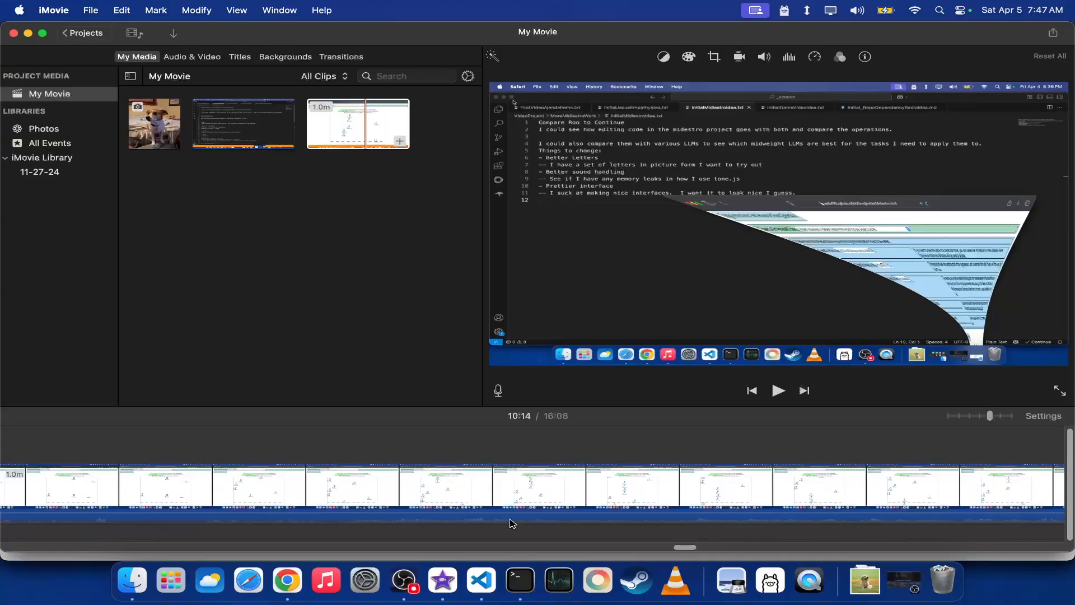
pyautogui.hscroll(-5, 511, 523)
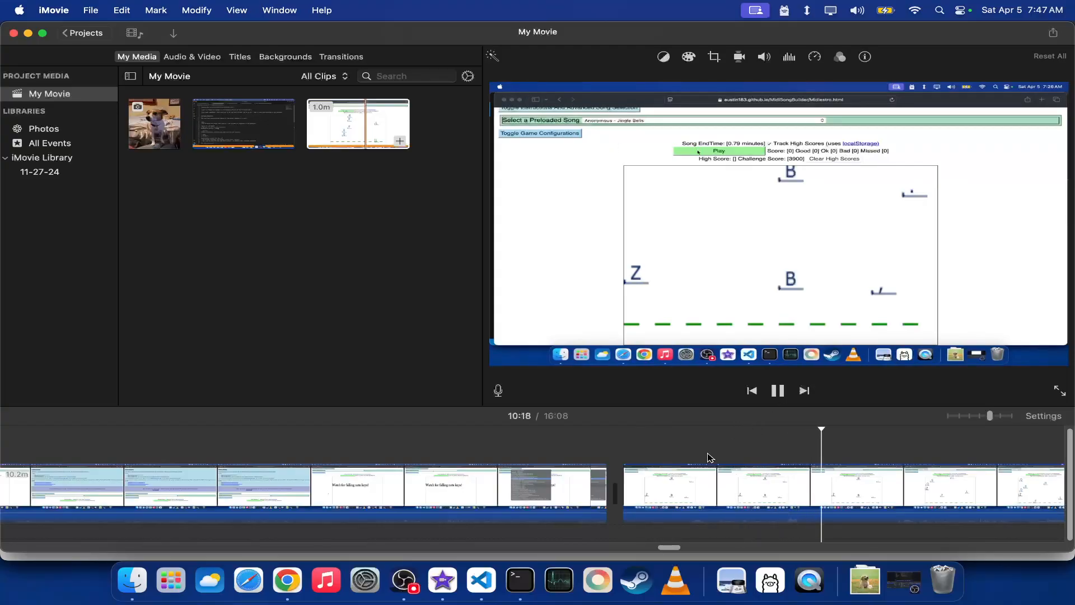
# - Play the replacement demo recording through into the following code editor clip to check its sound and the join, and stop playback
pyautogui.hscroll(7, 707, 457)
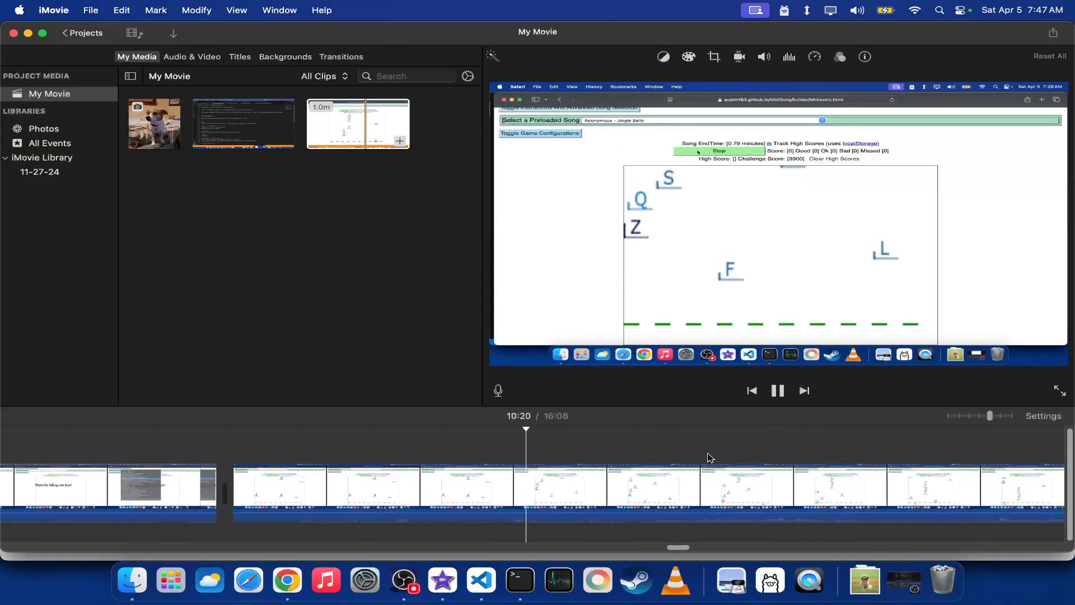
pyautogui.hscroll(5, 708, 458)
pyautogui.hscroll(3, 707, 458)
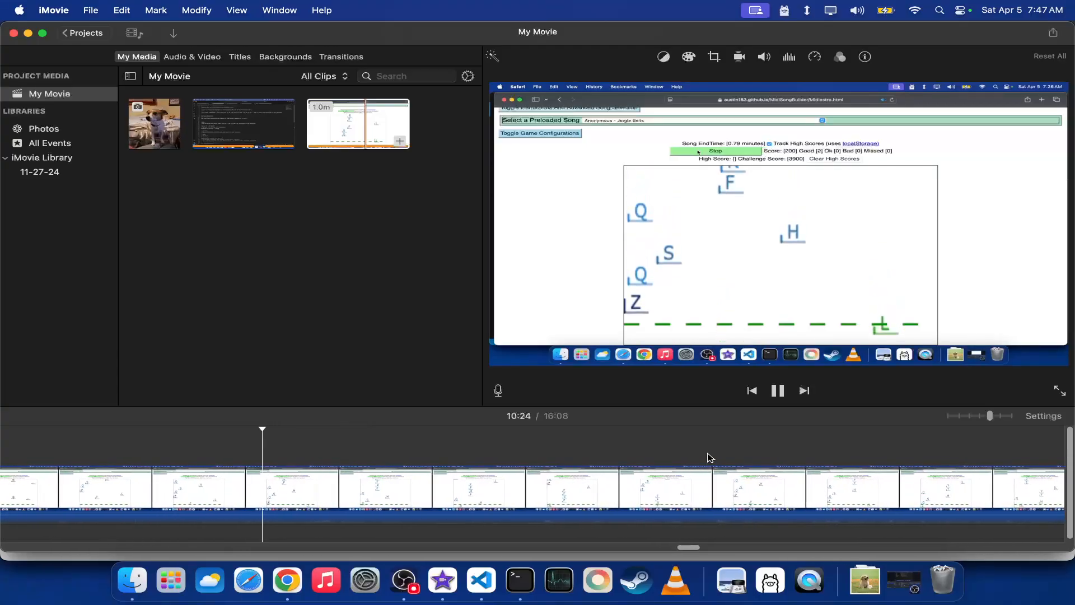
pyautogui.hscroll(2, 708, 458)
pyautogui.hscroll(1, 708, 458)
pyautogui.hscroll(1, 708, 458)
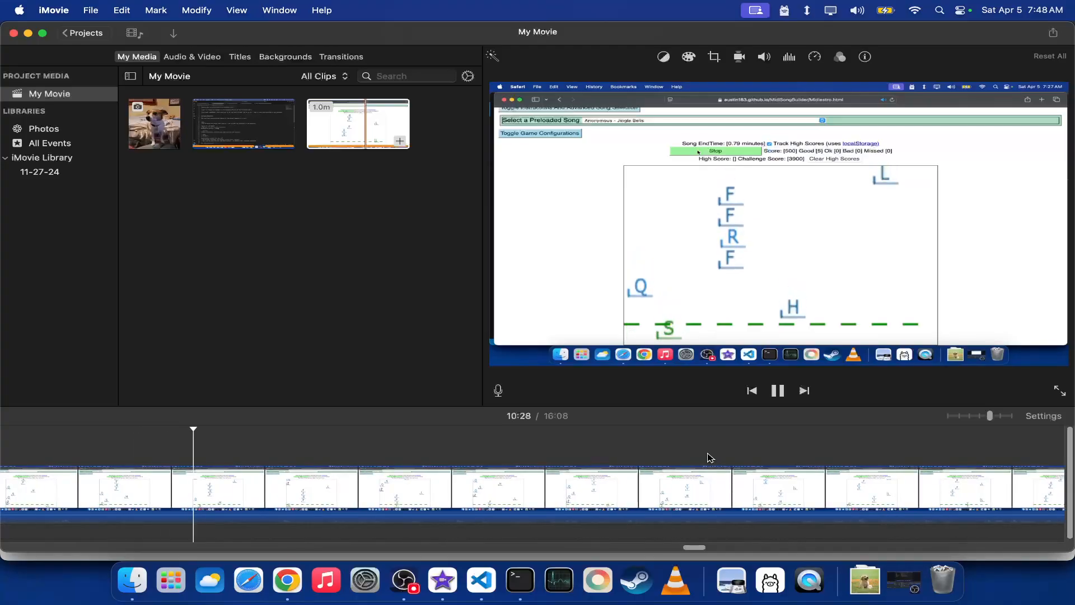
pyautogui.hscroll(1, 707, 458)
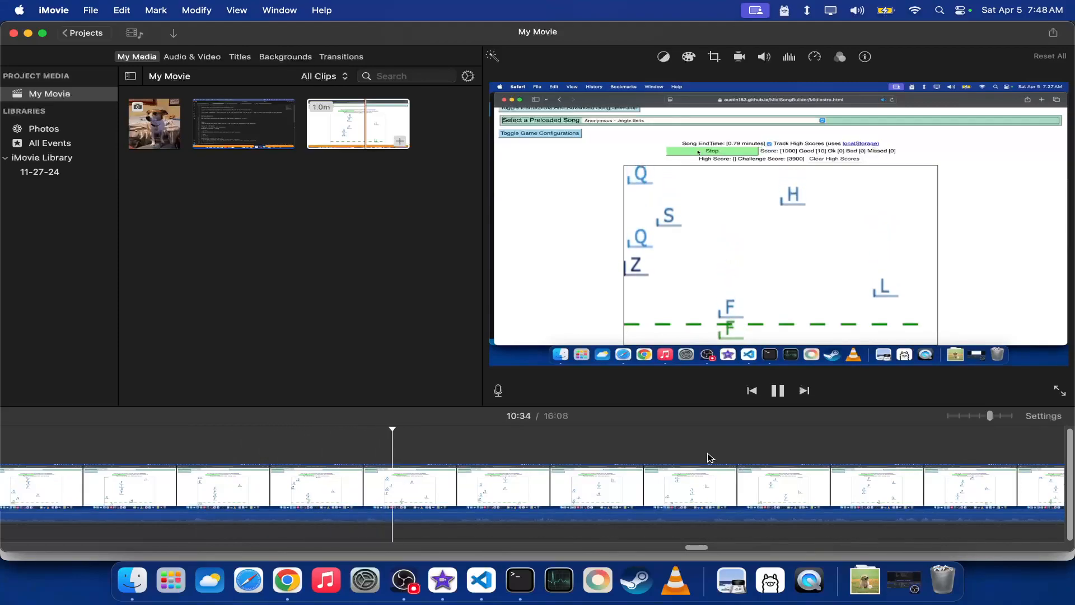
pyautogui.hscroll(2, 708, 458)
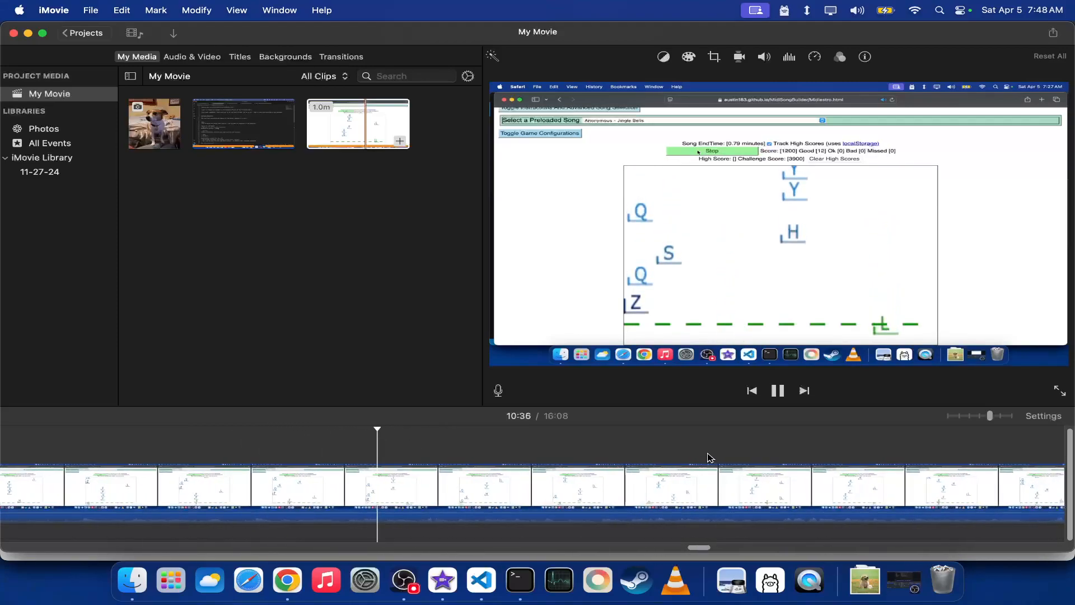
pyautogui.hscroll(1, 707, 458)
pyautogui.hscroll(2, 710, 458)
pyautogui.hscroll(2, 710, 457)
pyautogui.hscroll(1, 710, 458)
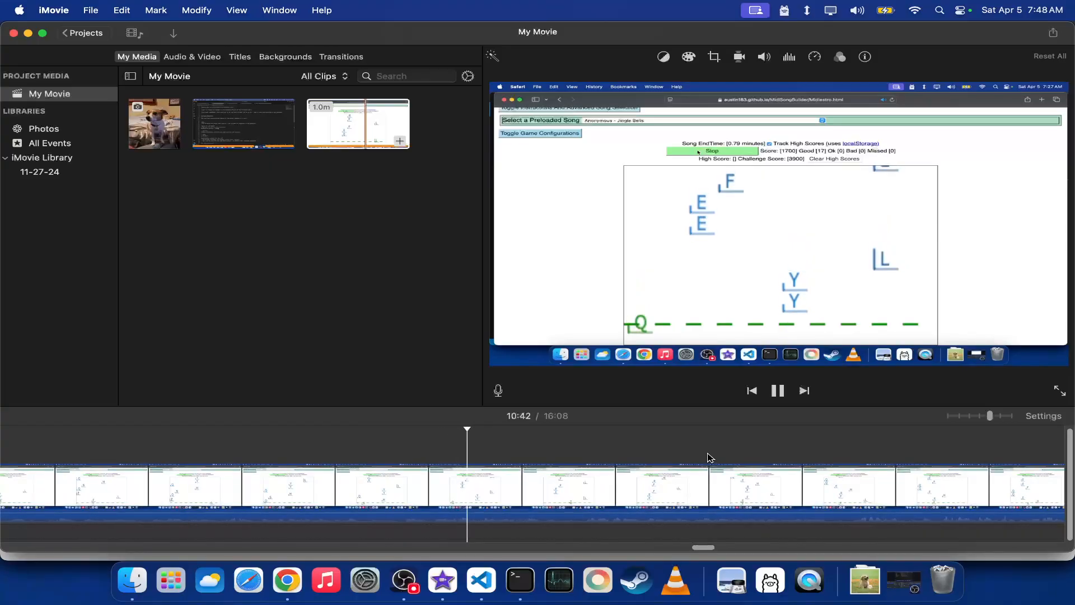
pyautogui.hscroll(3, 710, 457)
pyautogui.hscroll(3, 710, 458)
pyautogui.hscroll(4, 710, 458)
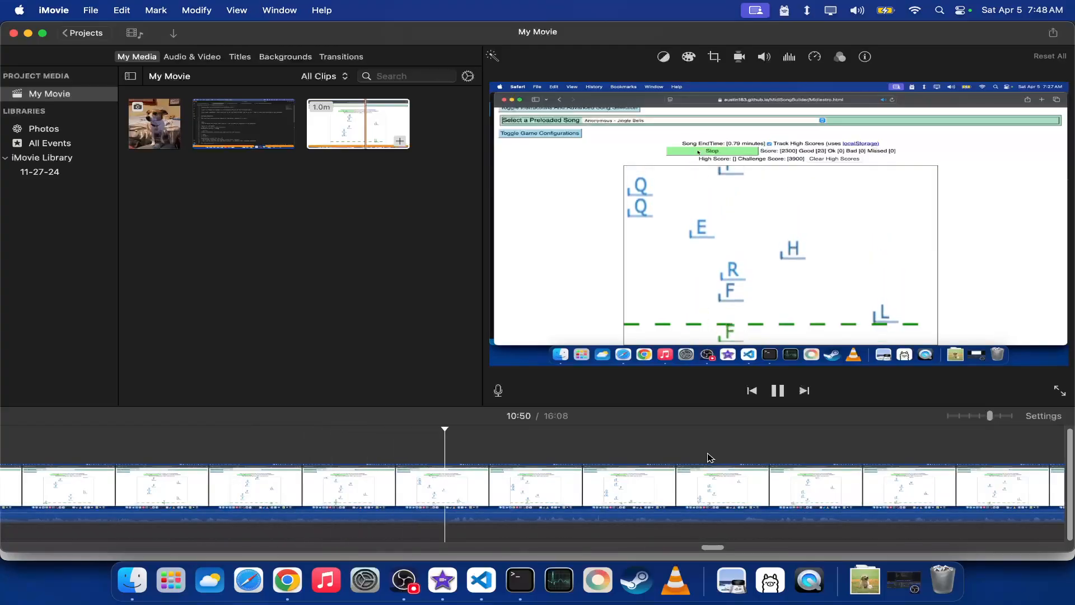
pyautogui.hscroll(5, 709, 458)
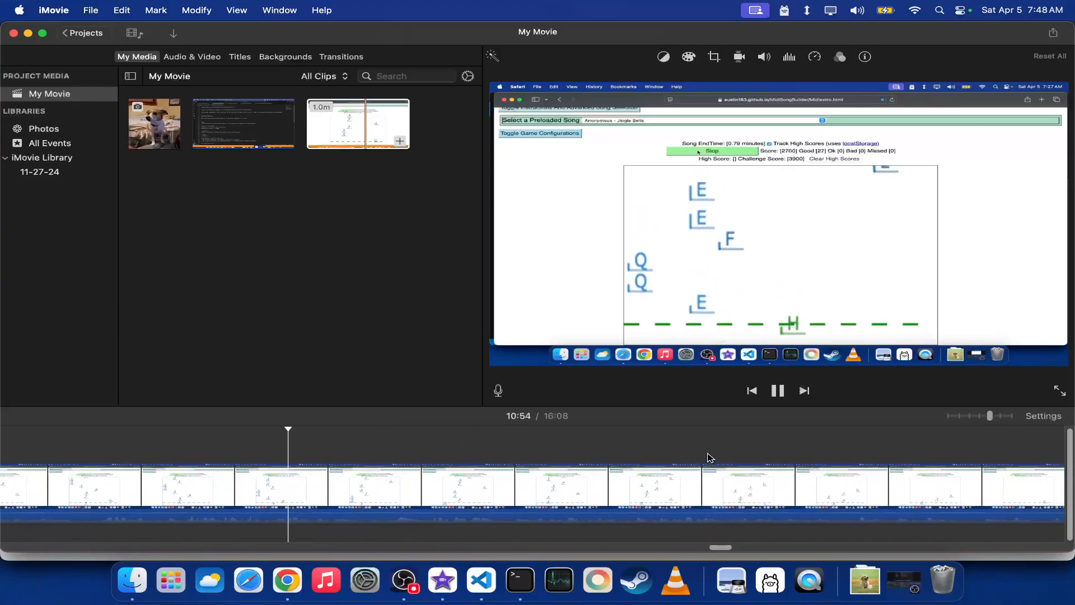
pyautogui.hscroll(2, 710, 458)
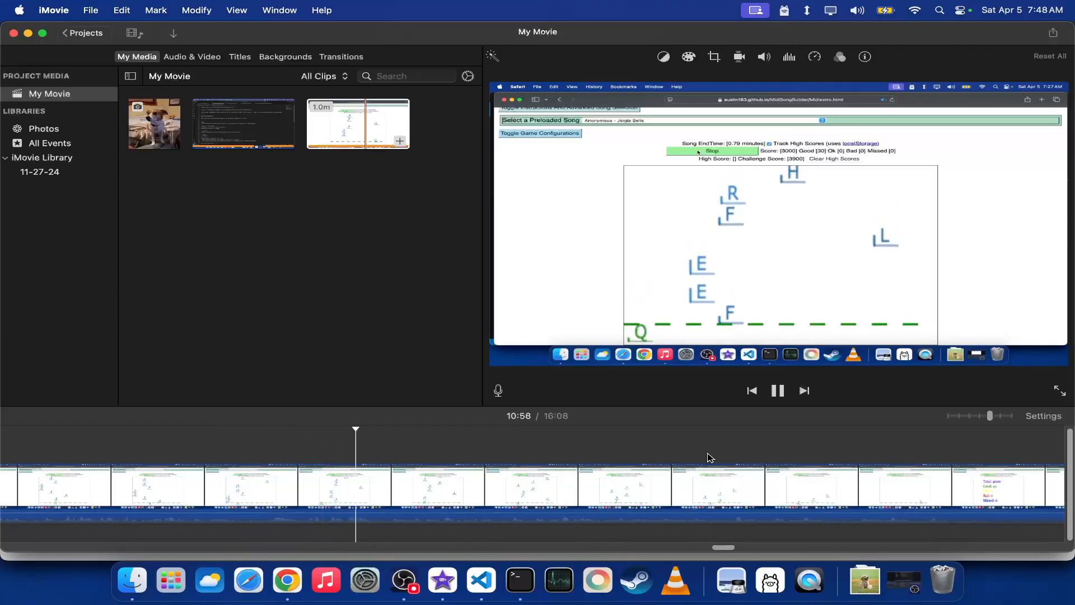
pyautogui.hscroll(3, 710, 458)
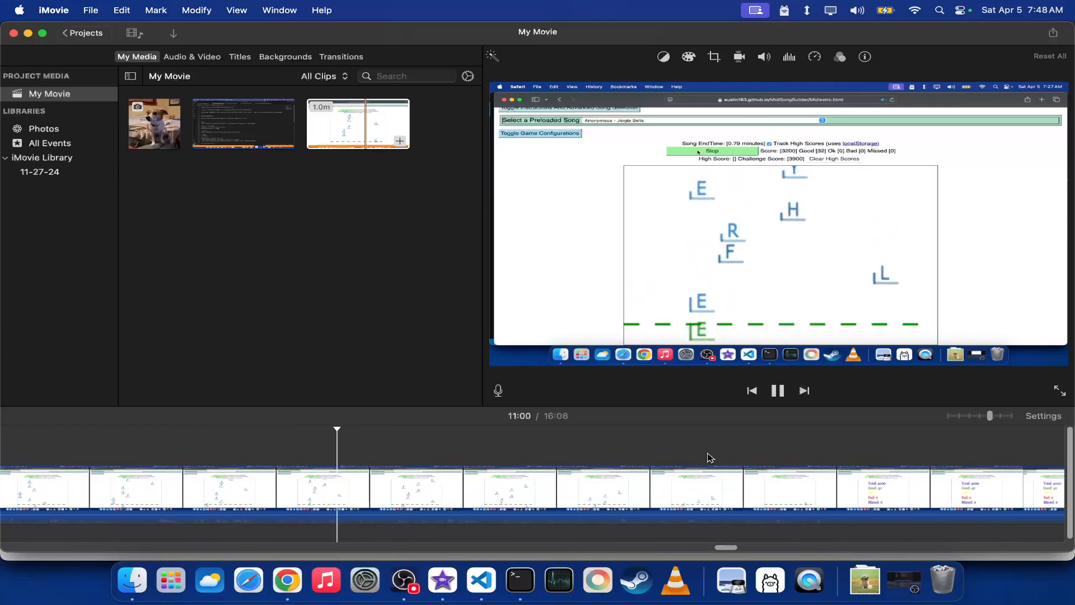
pyautogui.hscroll(3, 709, 458)
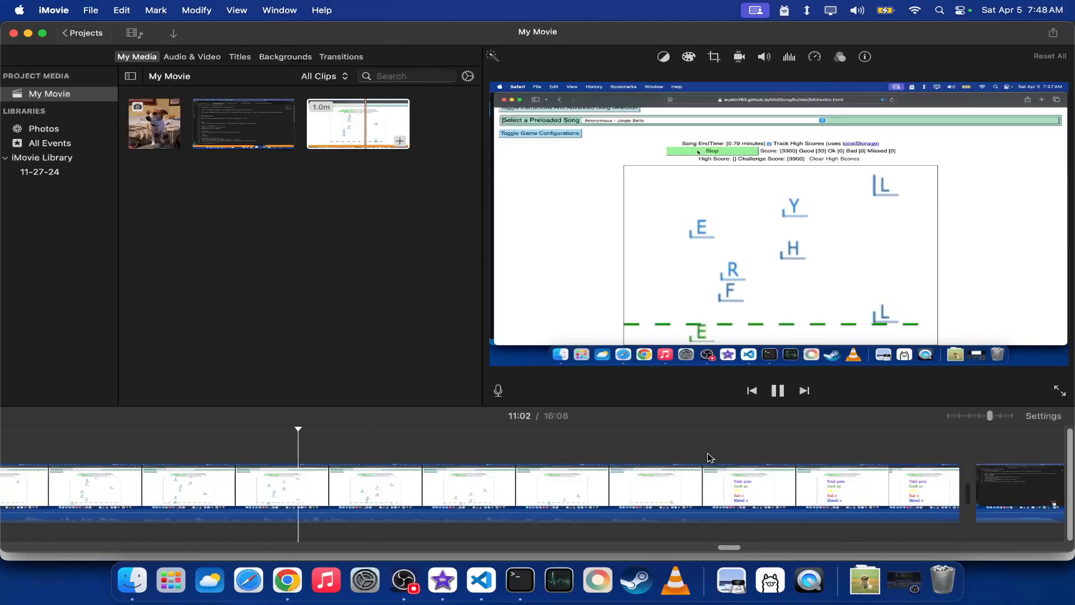
pyautogui.hscroll(3, 709, 458)
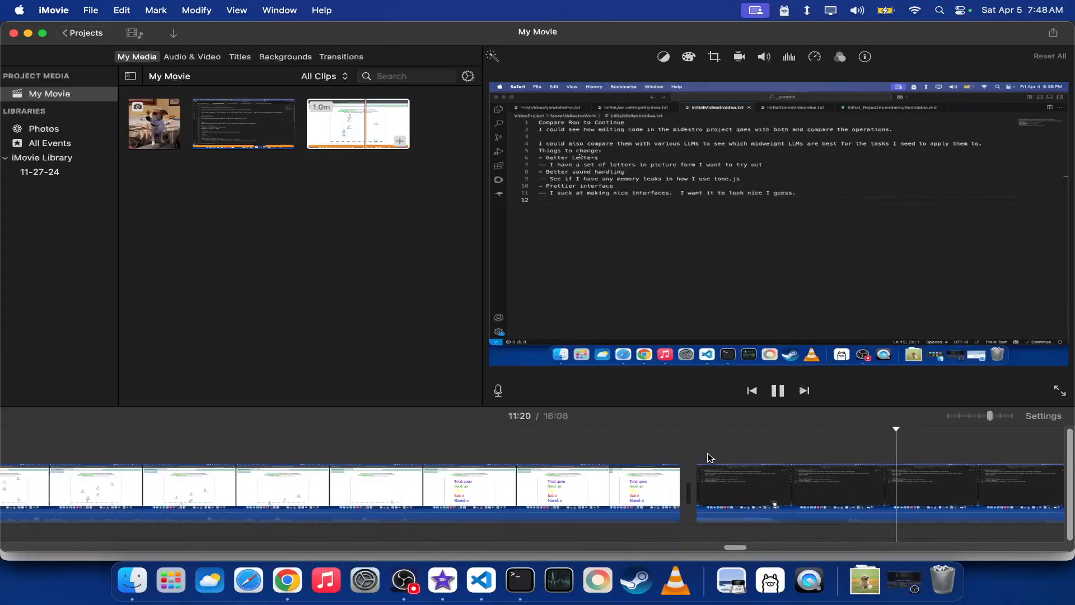
pyautogui.click(777, 393)
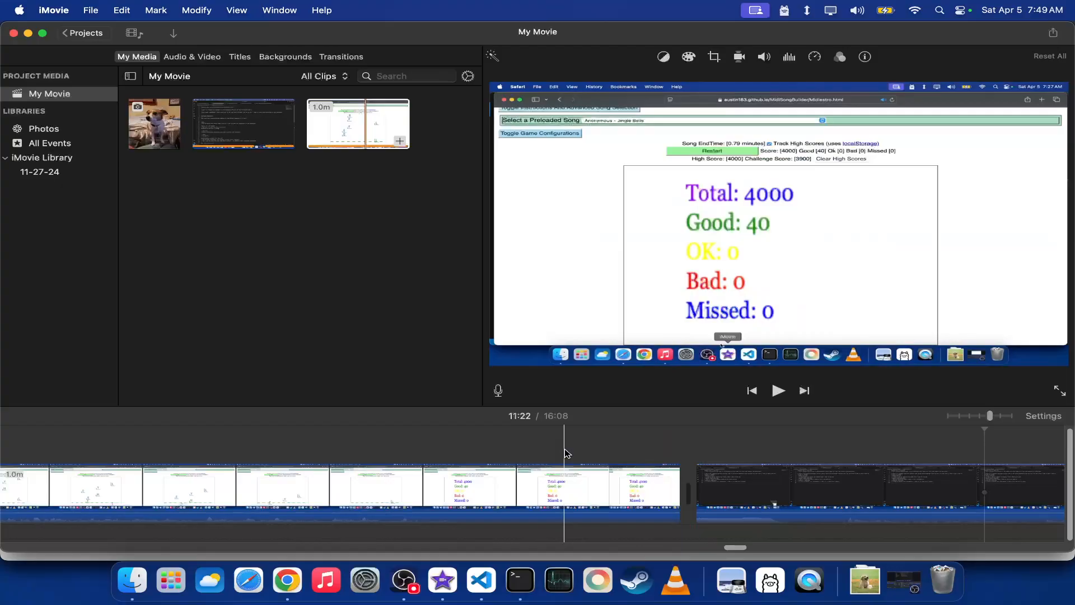
# - Review the volume and newer-recording items in the SecondVideo-EditingTheFirstVideo.txt to-do list in VS Code, and return to iMovie
pyautogui.hscroll(-10, 567, 454)
pyautogui.hscroll(-5, 567, 454)
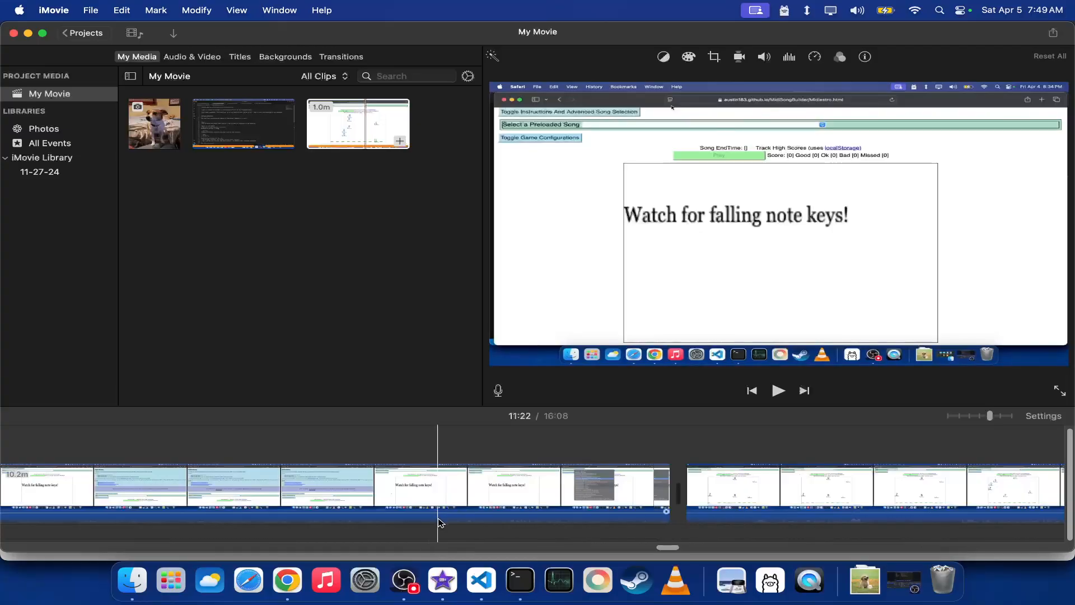
pyautogui.click(481, 580)
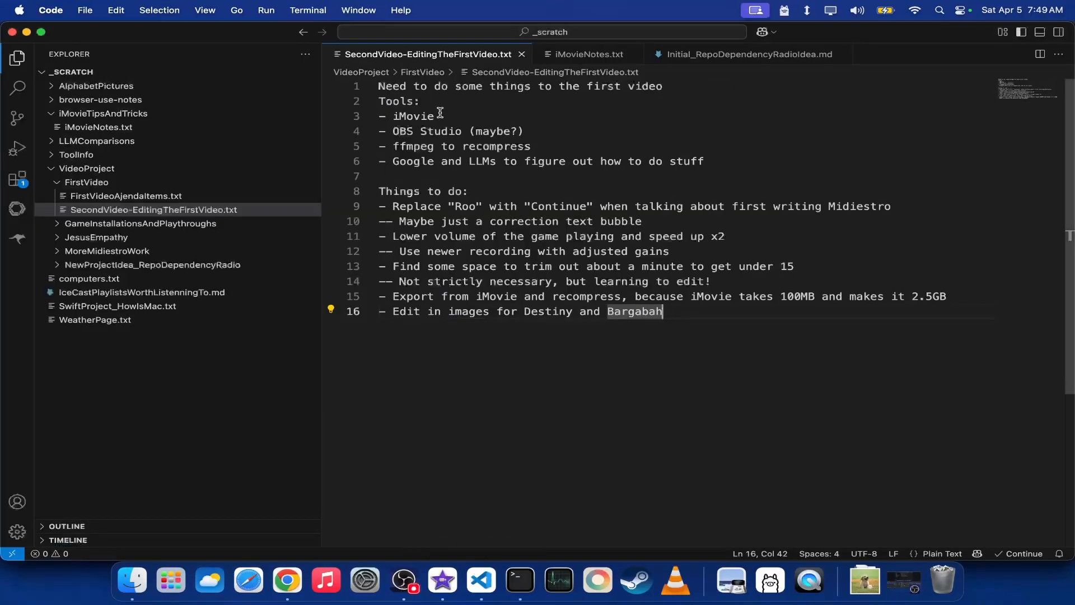
pyautogui.click(674, 251)
pyautogui.moveTo(674, 251); pyautogui.dragTo(359, 235)
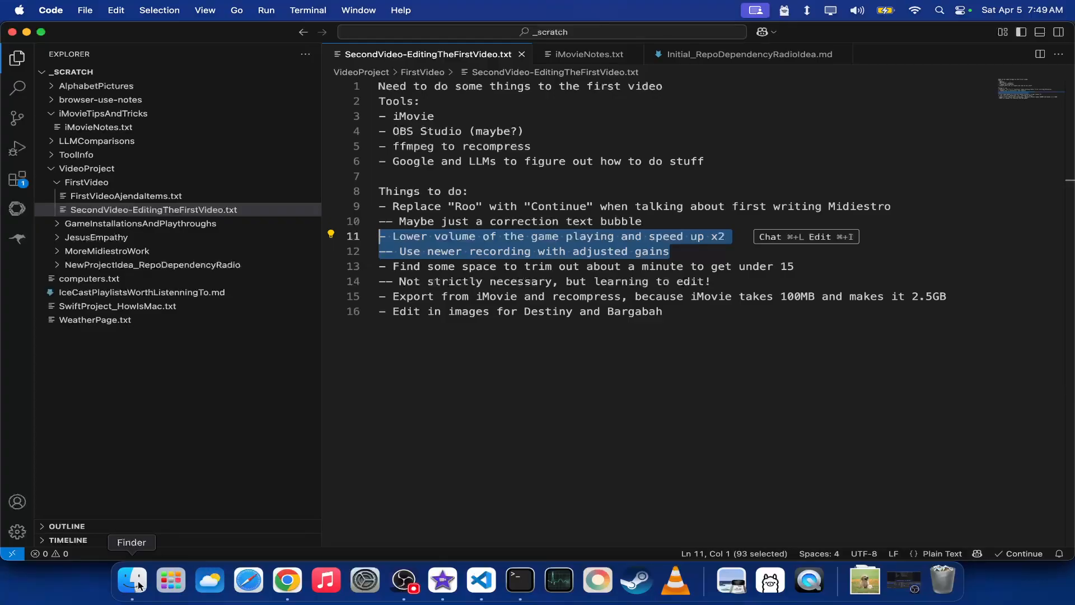
pyautogui.click(443, 592)
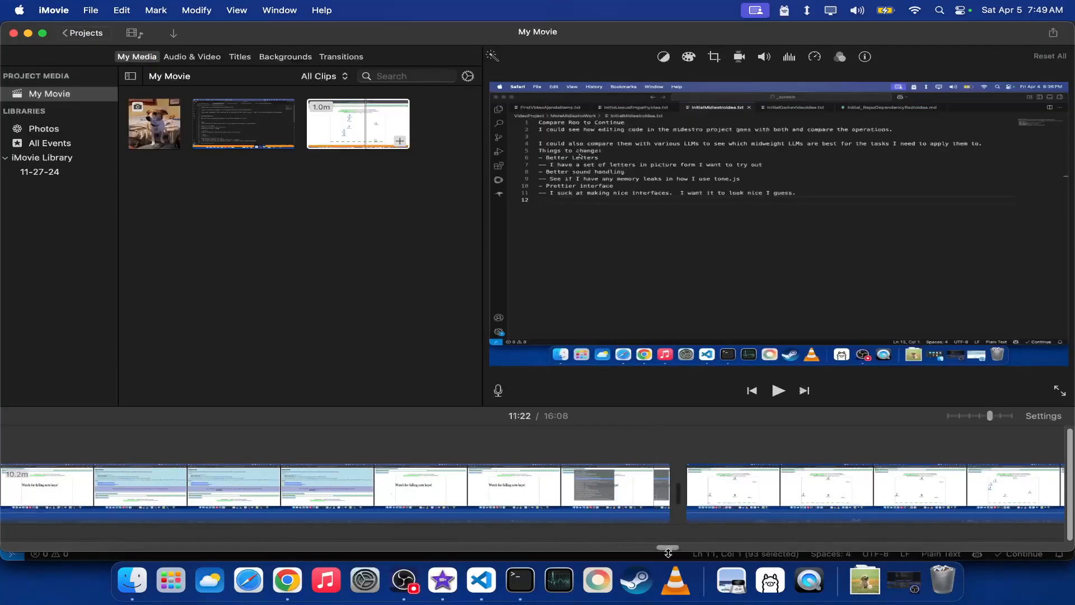
# - Check the end of the last timeline clip, compare it with the to-do notes in VS Code, and minimize the notes window
pyautogui.moveTo(667, 547); pyautogui.dragTo(1063, 571)
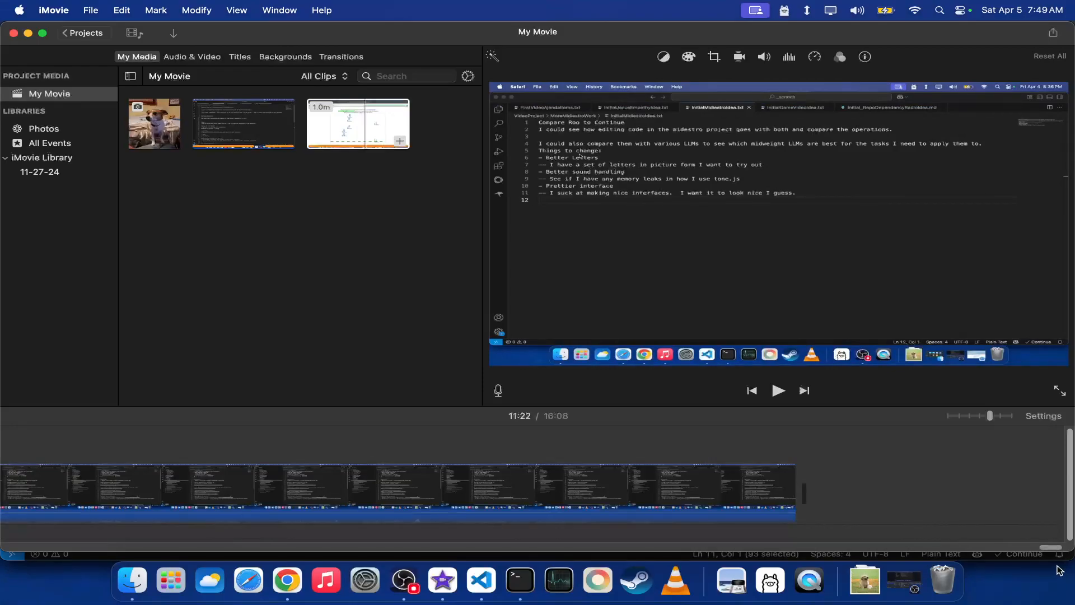
pyautogui.click(710, 500)
pyautogui.click(777, 390)
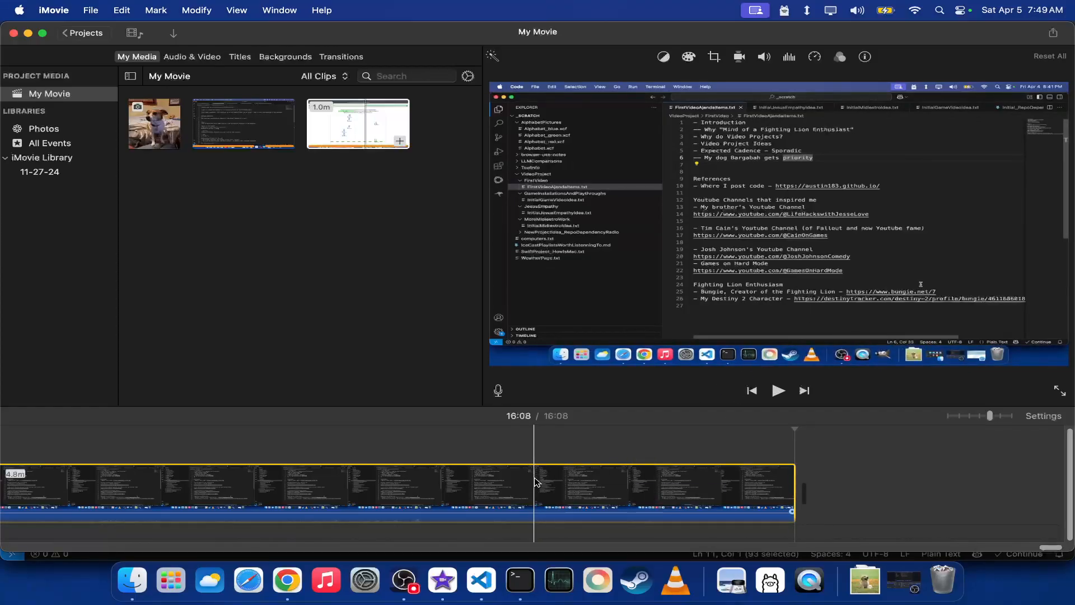
pyautogui.click(497, 581)
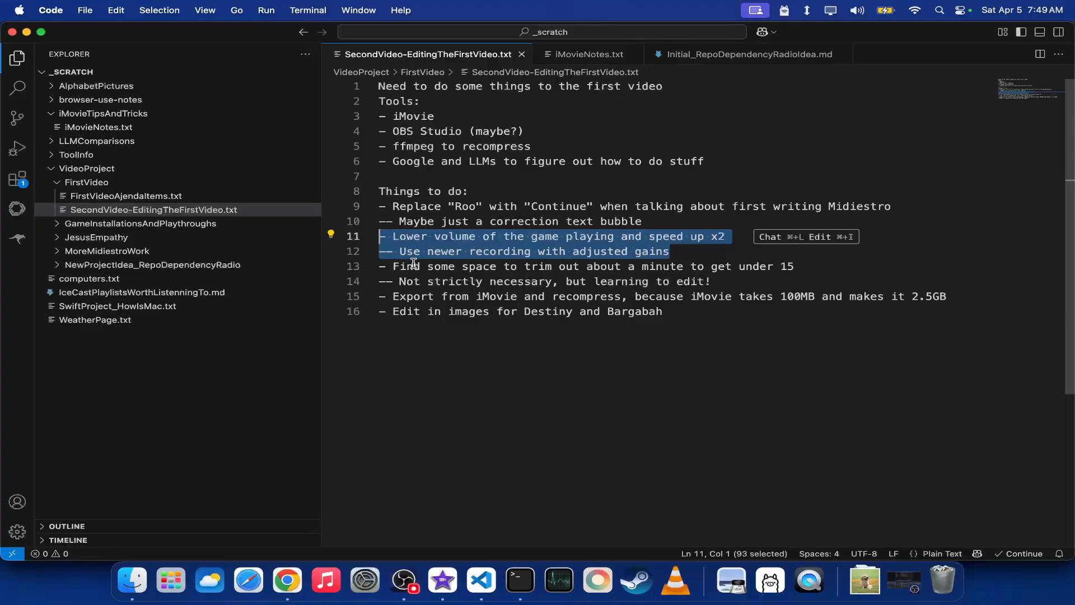
pyautogui.click(27, 31)
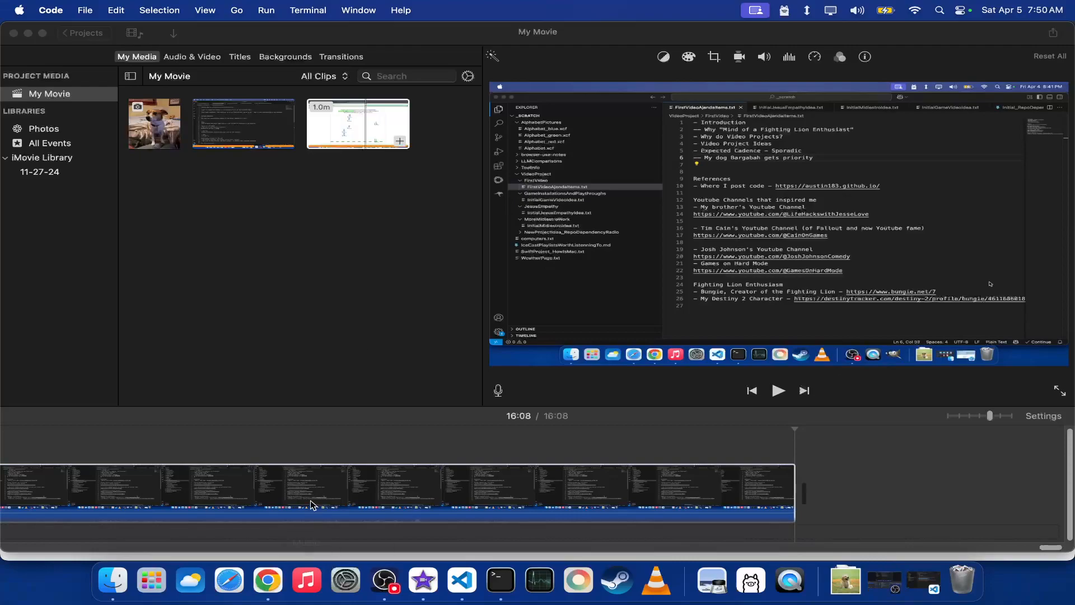
# - Import the four Destiny pictures, starting with FightingLionGhost.png, from the FirstVideoPictures folder in Finder into the iMovie project's media
pyautogui.hscroll(-10, 312, 505)
pyautogui.hscroll(-10, 312, 504)
pyautogui.hscroll(-10, 312, 504)
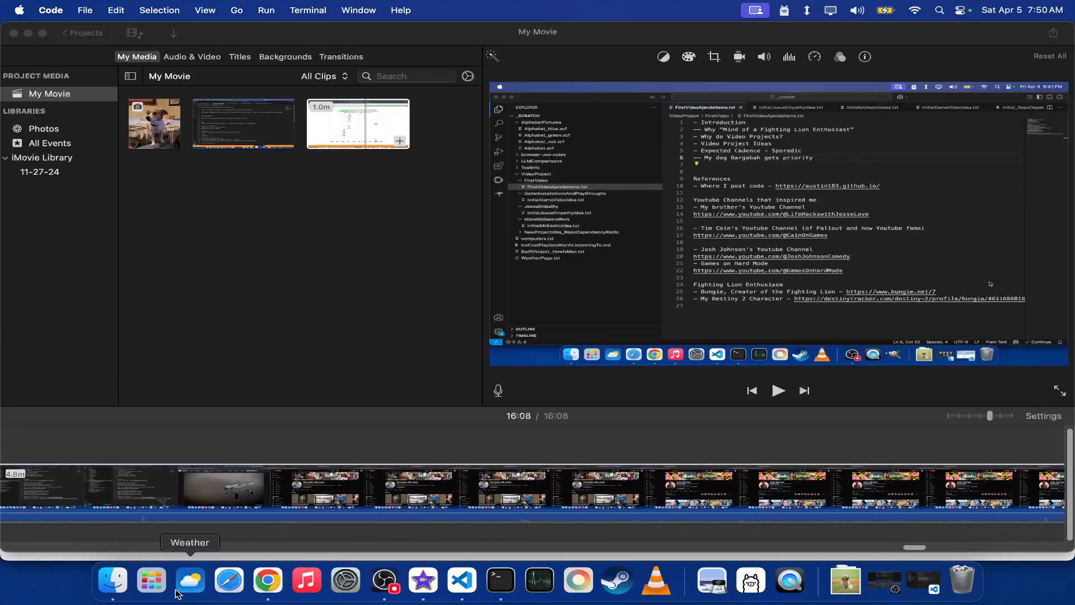
pyautogui.click(110, 591)
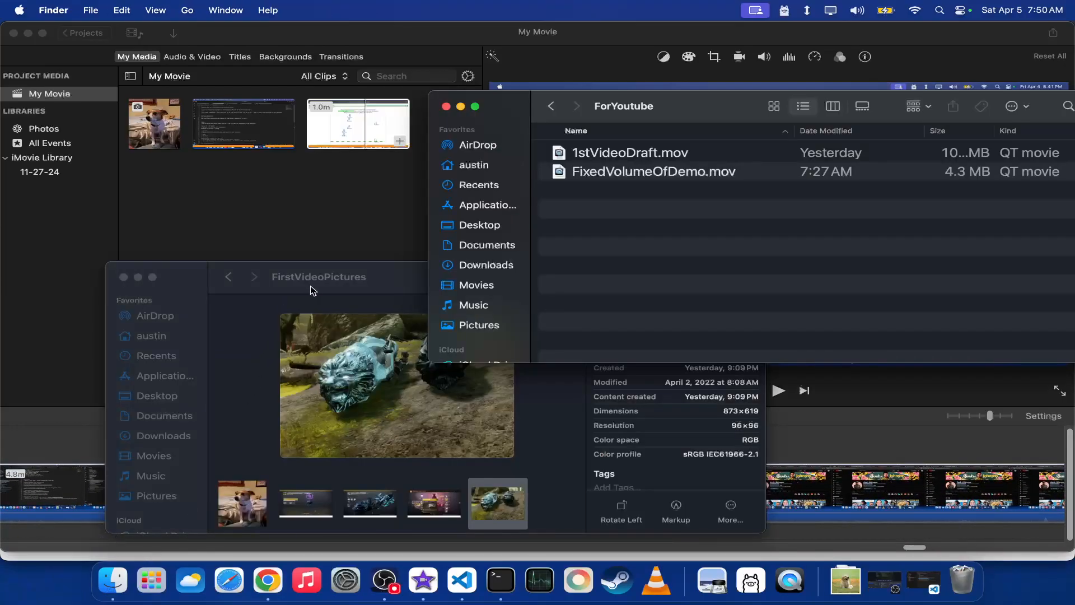
pyautogui.click(405, 265)
pyautogui.click(306, 499)
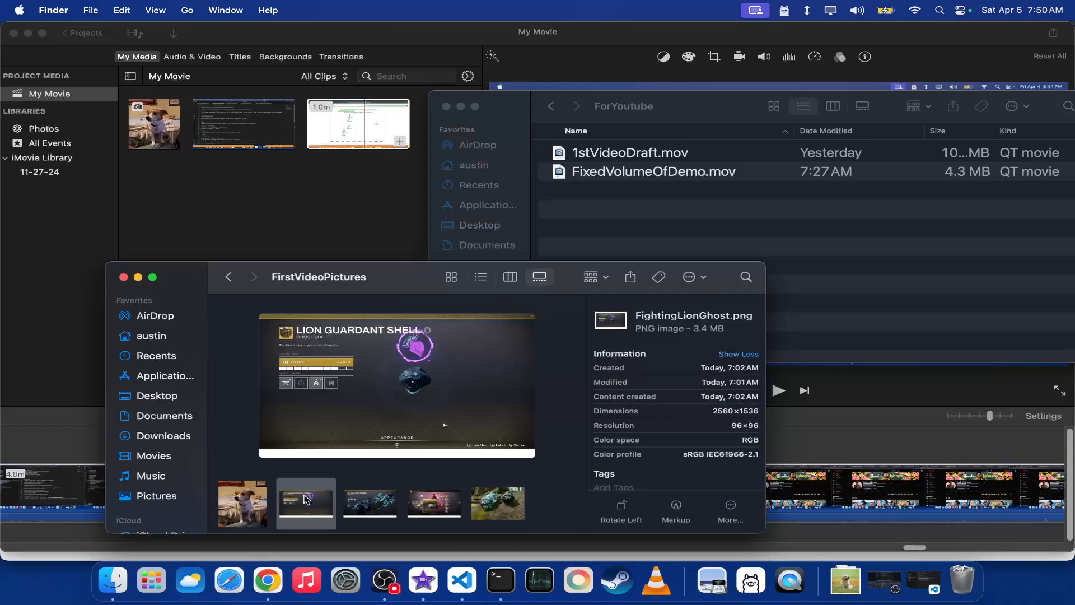
pyautogui.keyDown('shift'); pyautogui.click(499, 502); pyautogui.keyUp('shift')
pyautogui.moveTo(500, 502); pyautogui.dragTo(240, 187)
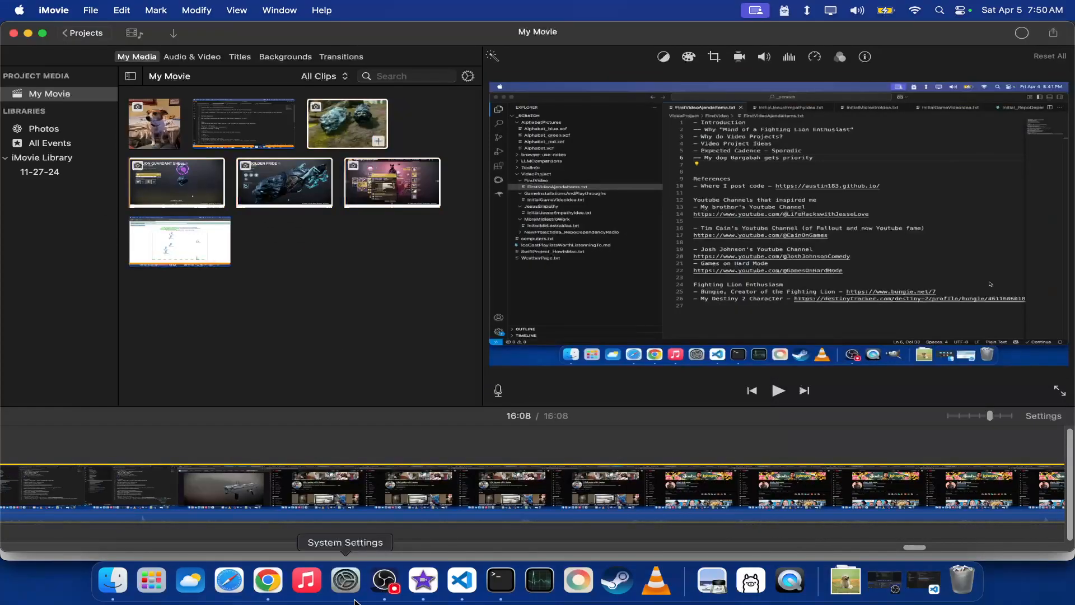
# - In the VS Code to-do list, insert three blank lines after "Maybe just a correction text bubble"
pyautogui.click(462, 580)
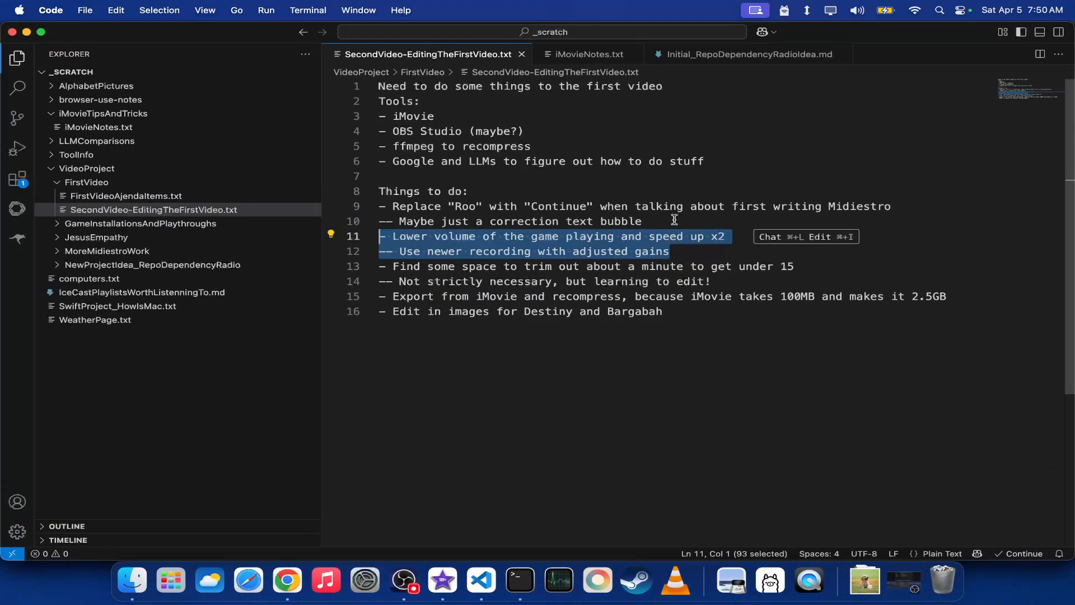
pyautogui.click(689, 248)
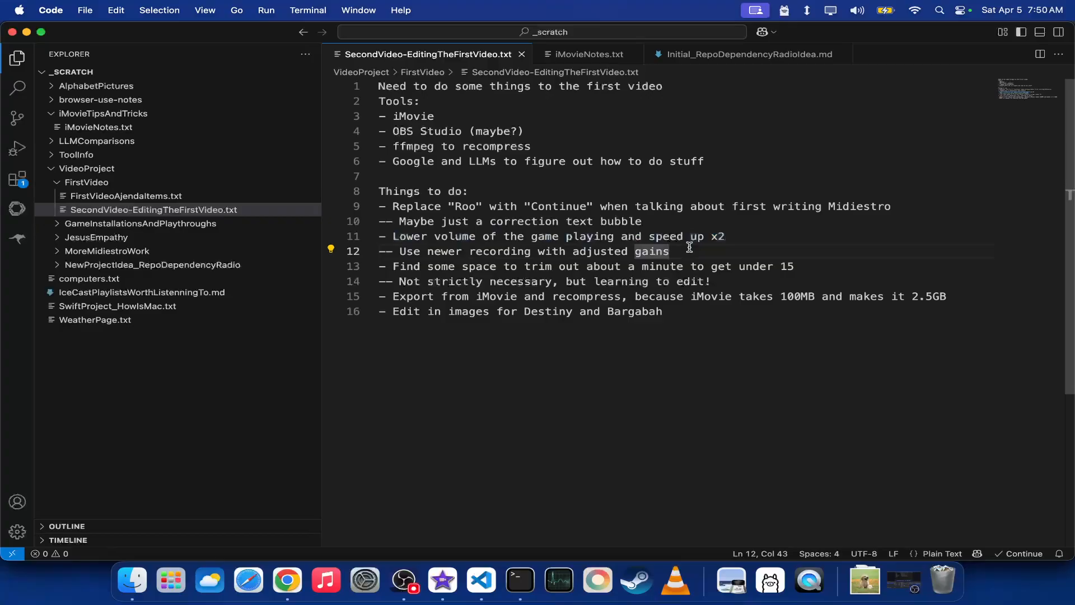
pyautogui.press('Up')
pyautogui.press('Up')
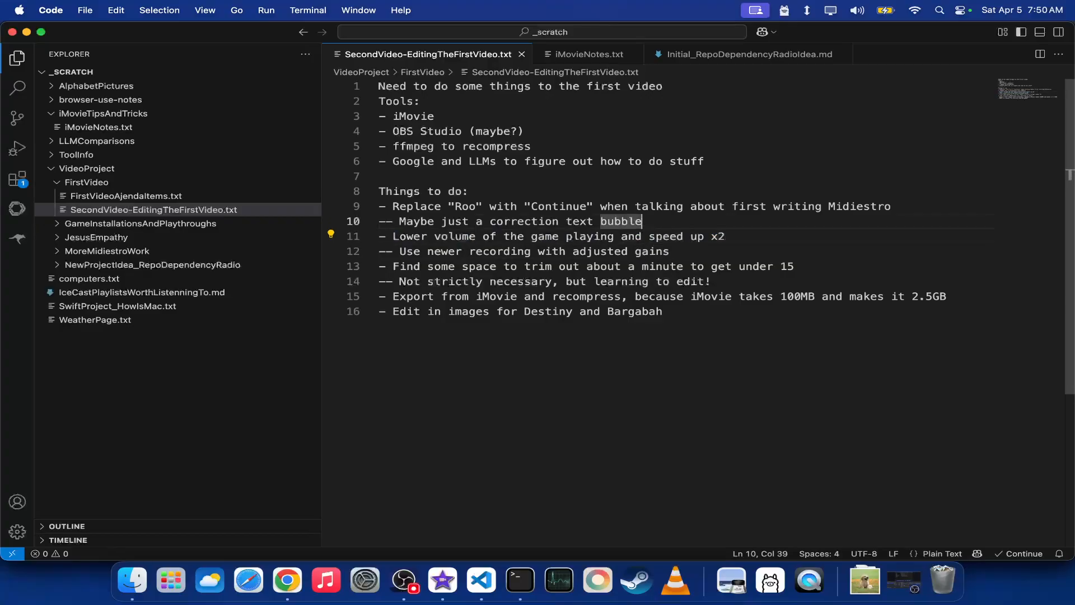
pyautogui.press('Return')
pyautogui.press('Return')
pyautogui.press('Return')
pyautogui.press('Down')
pyautogui.press('Down')
pyautogui.press('Down')
pyautogui.press('Down')
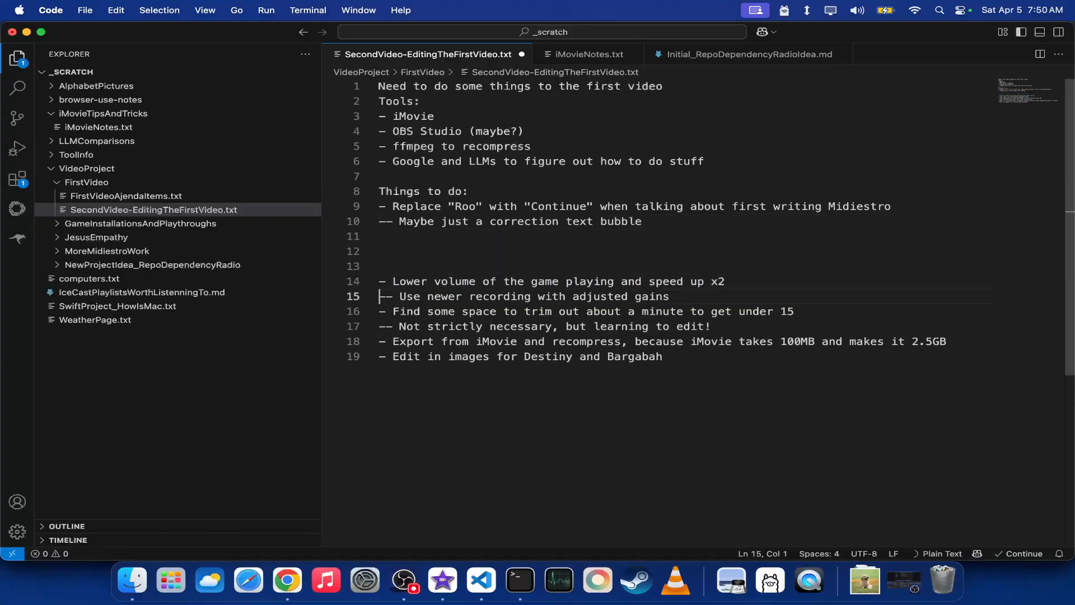
# - Move the trimming, export and image-editing items above the blank lines, leaving the two game-volume lines separated at the list's end
pyautogui.press('Up')
pyautogui.hotkey('shift', 'Down')
pyautogui.hotkey('shift', 'Down')
pyautogui.hotkey('shift', 'Down')
pyautogui.hotkey('shift', 'Down')
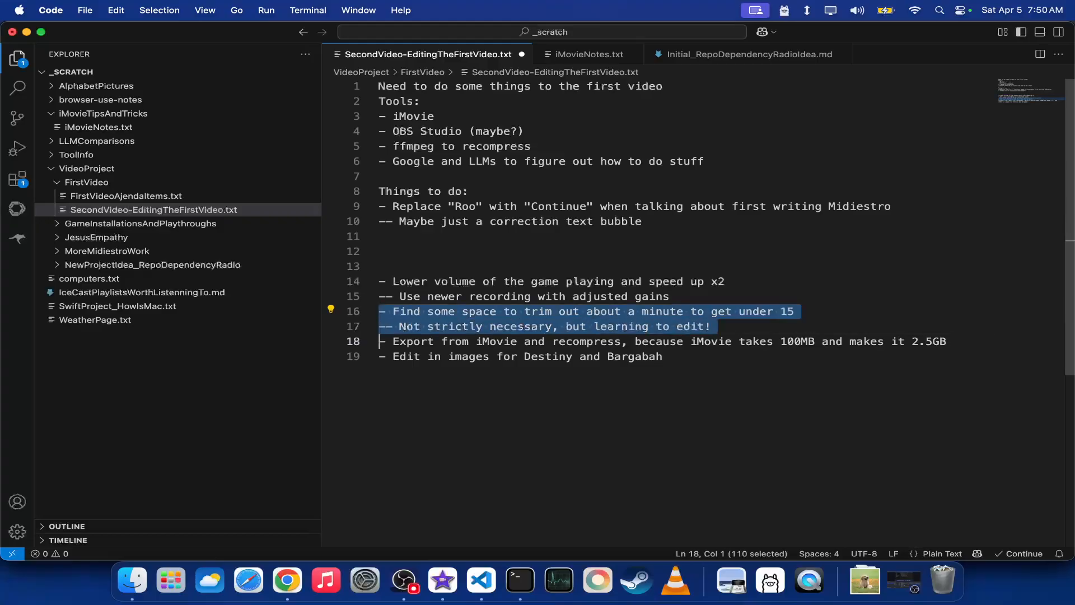
pyautogui.press('super+x')
pyautogui.press('Up')
pyautogui.press('Up')
pyautogui.press('Up')
pyautogui.press('Up')
pyautogui.press('Up')
pyautogui.press('super+v')
pyautogui.press('Down')
pyautogui.press('Down')
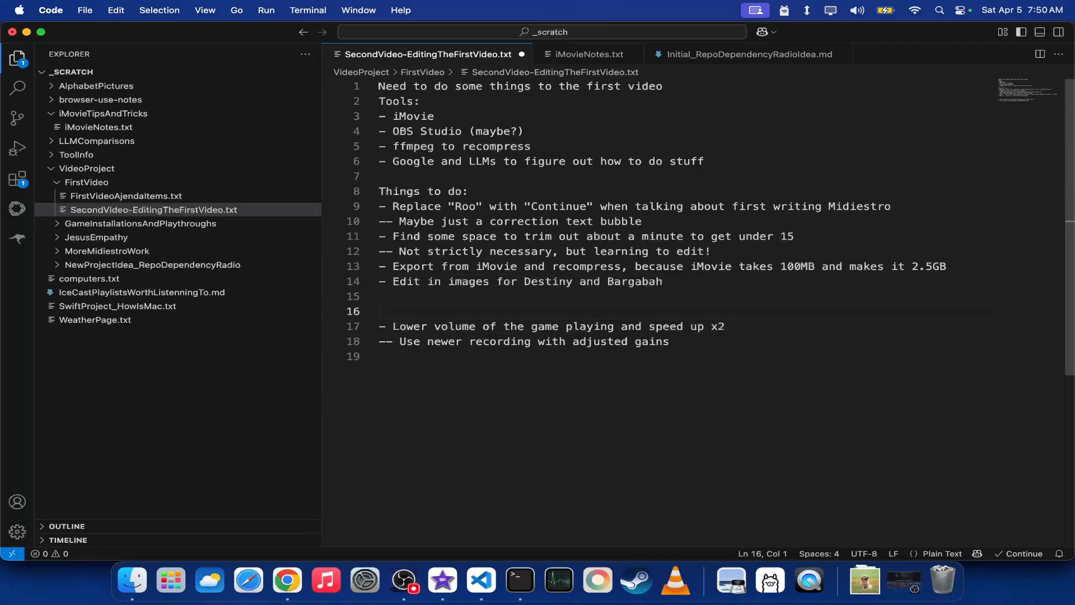
# - Add a "Done" heading above the game-volume lines in the VS Code to-do list and save the file
pyautogui.press('Return')
pyautogui.press('Return')
pyautogui.write('Done')
pyautogui.press('super+s')
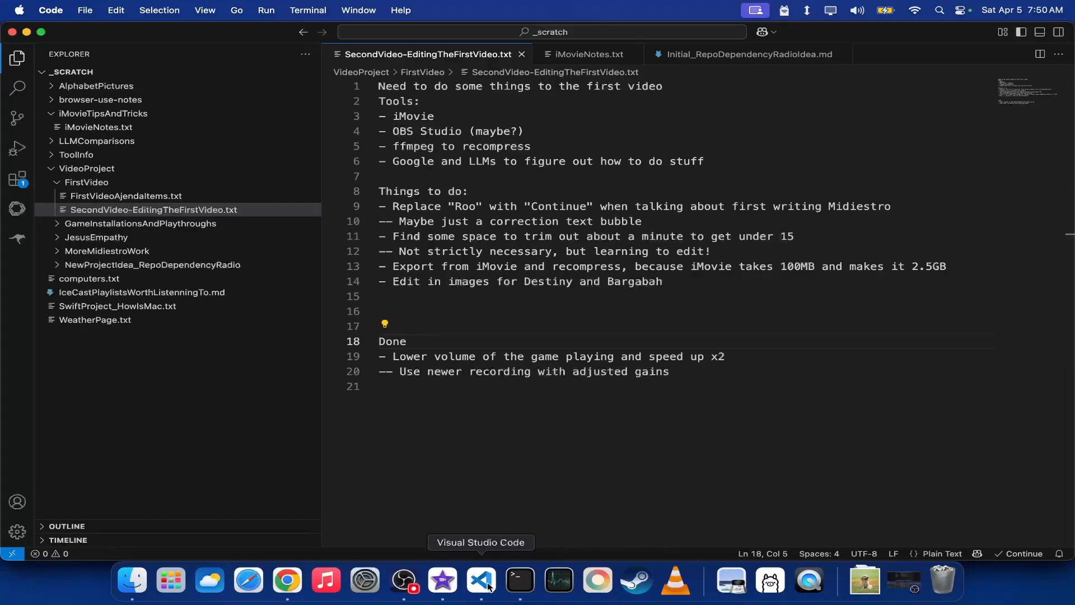
# - Switch to iMovie and place the playhead at 13:50, just before the Fighting Lion page in the last timeline clip
pyautogui.click(426, 598)
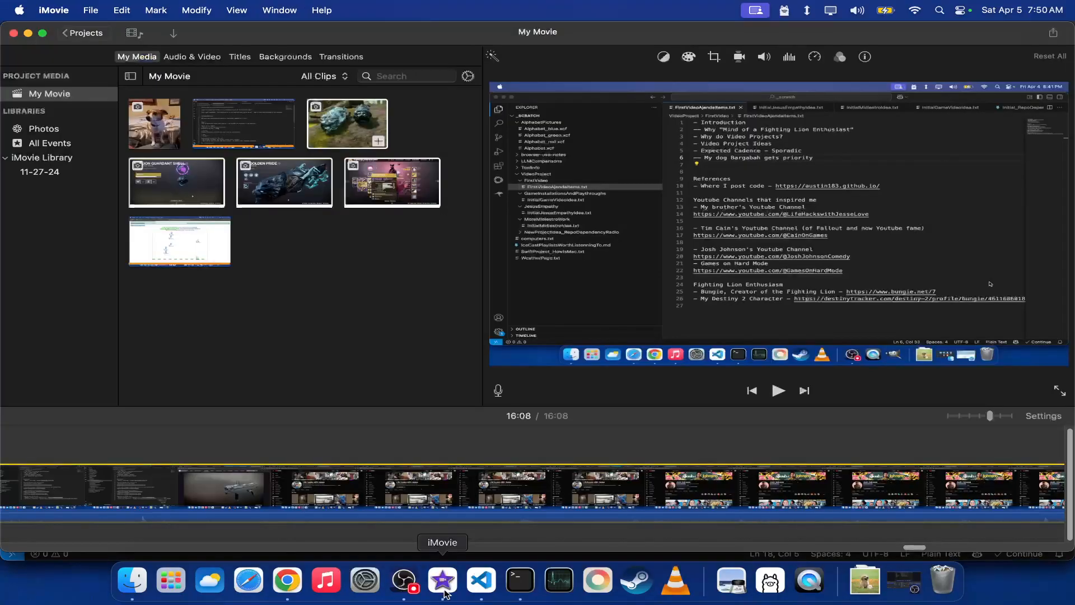
pyautogui.hscroll(-5, 258, 473)
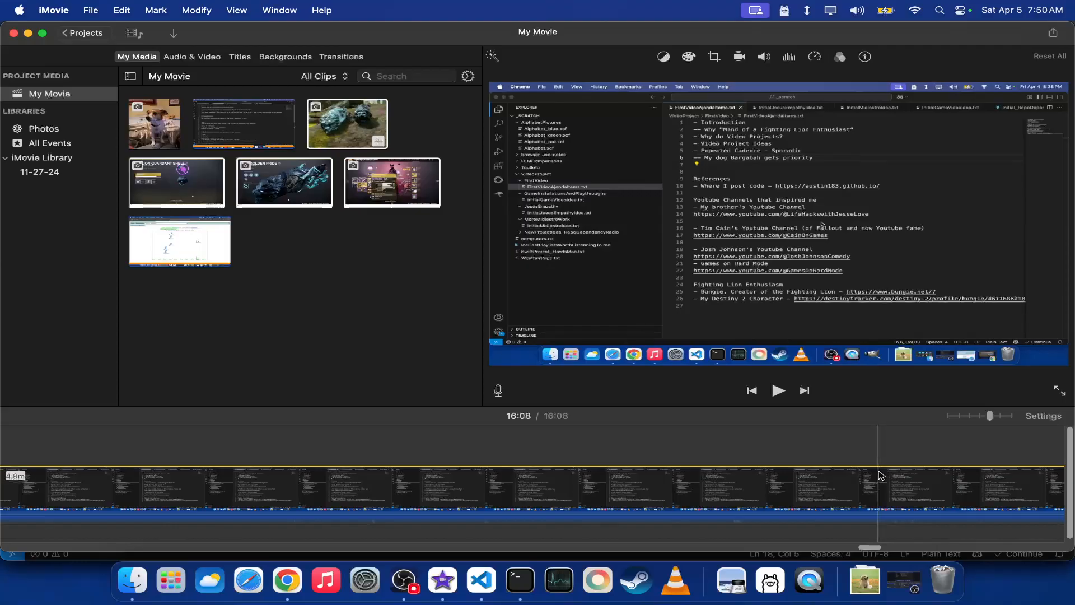
pyautogui.hscroll(10, 878, 474)
pyautogui.hscroll(8, 879, 475)
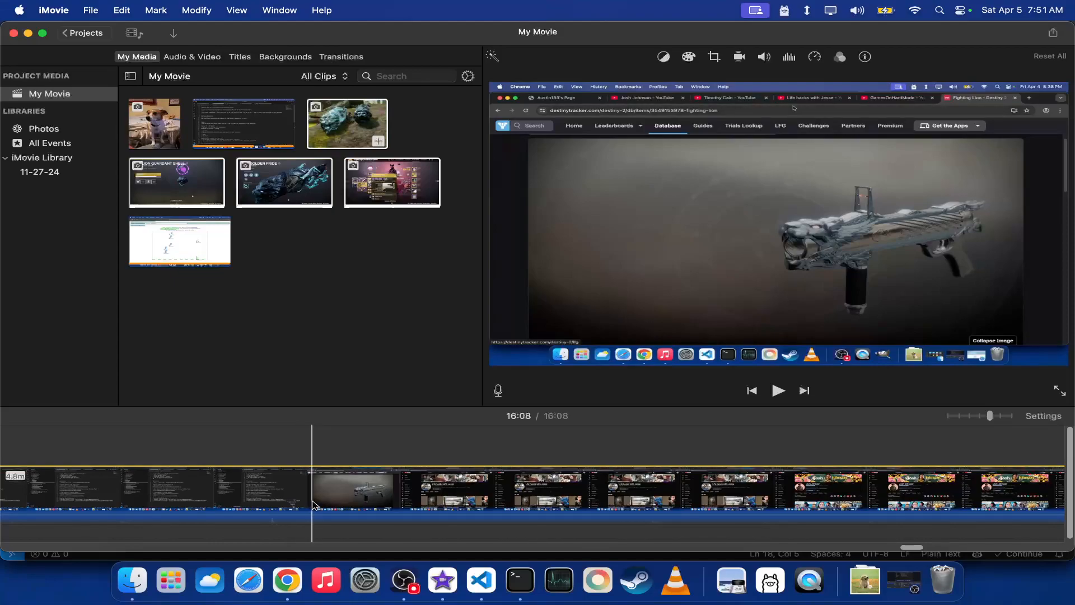
pyautogui.click(297, 504)
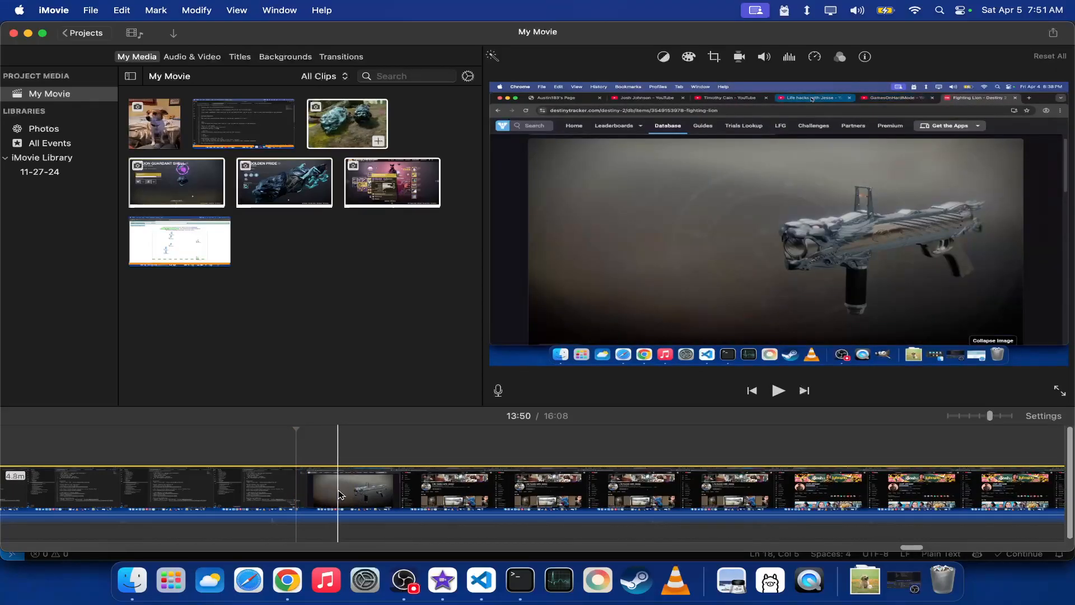
# - Examine the first clip from its introduction through the Destiny tracker pages for a place to put the pictures
pyautogui.hscroll(-10, 339, 493)
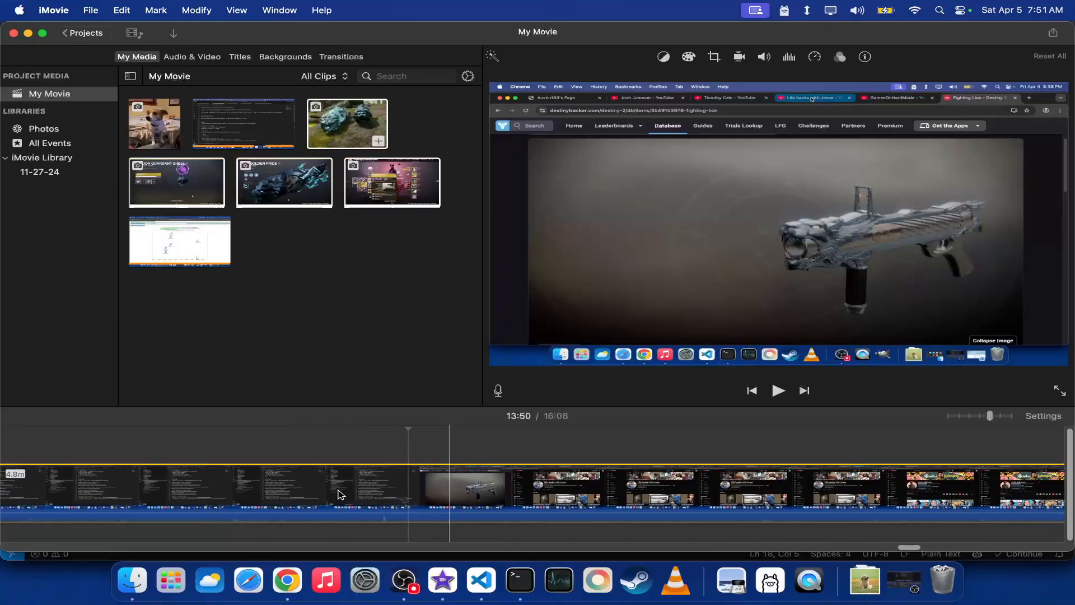
pyautogui.hscroll(-10, 338, 493)
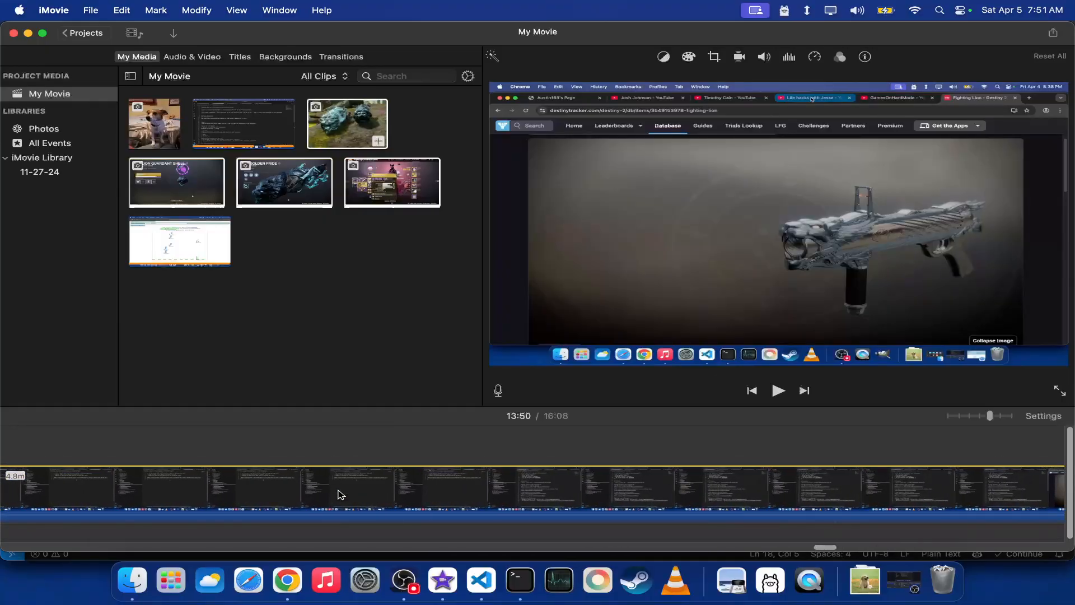
pyautogui.hscroll(-10, 338, 494)
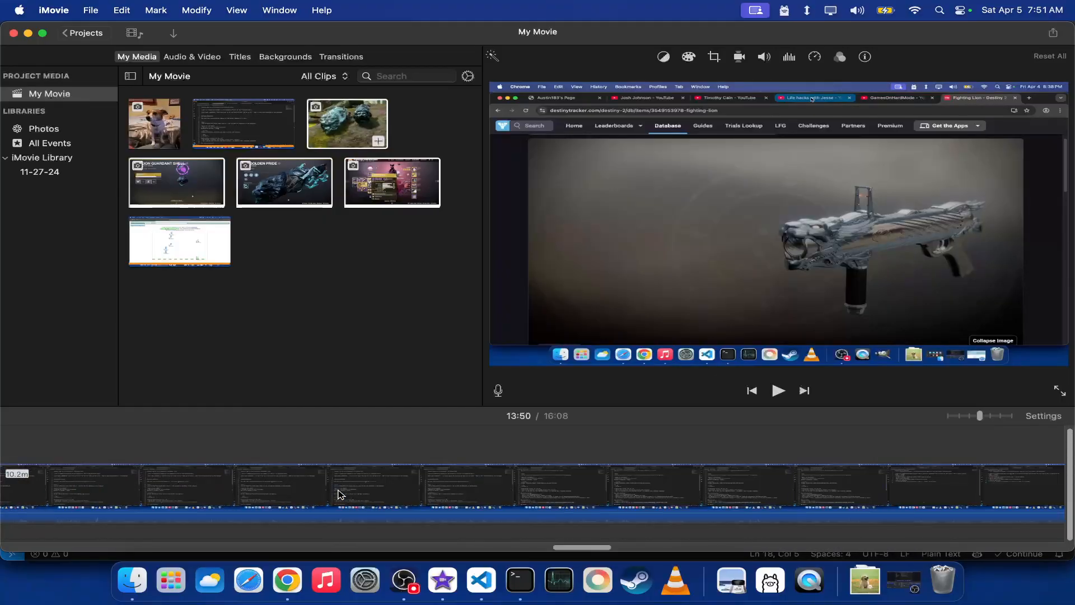
pyautogui.hscroll(-10, 338, 494)
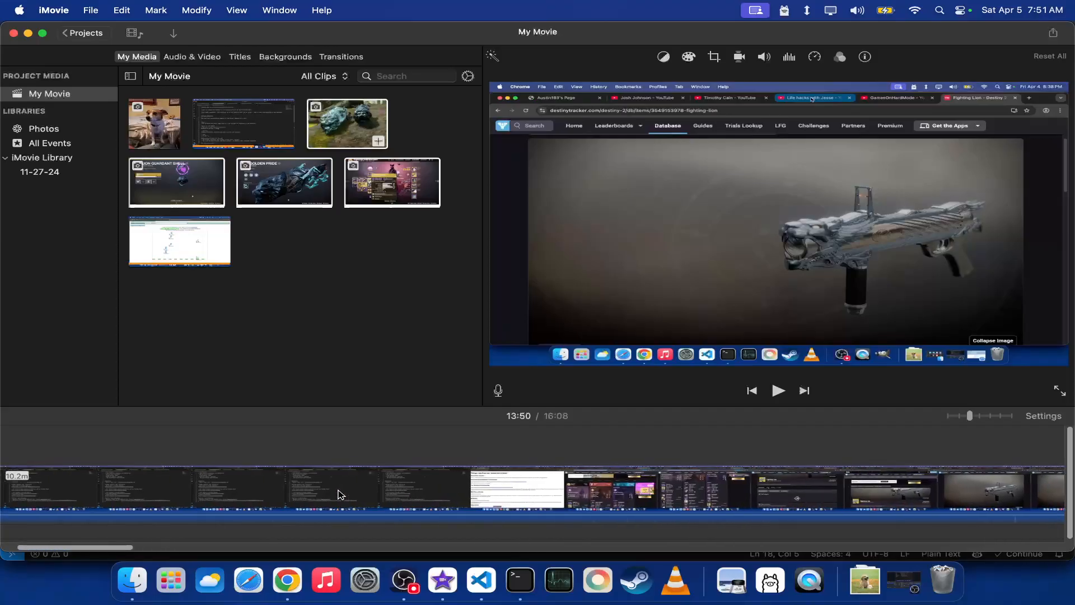
pyautogui.click(91, 501)
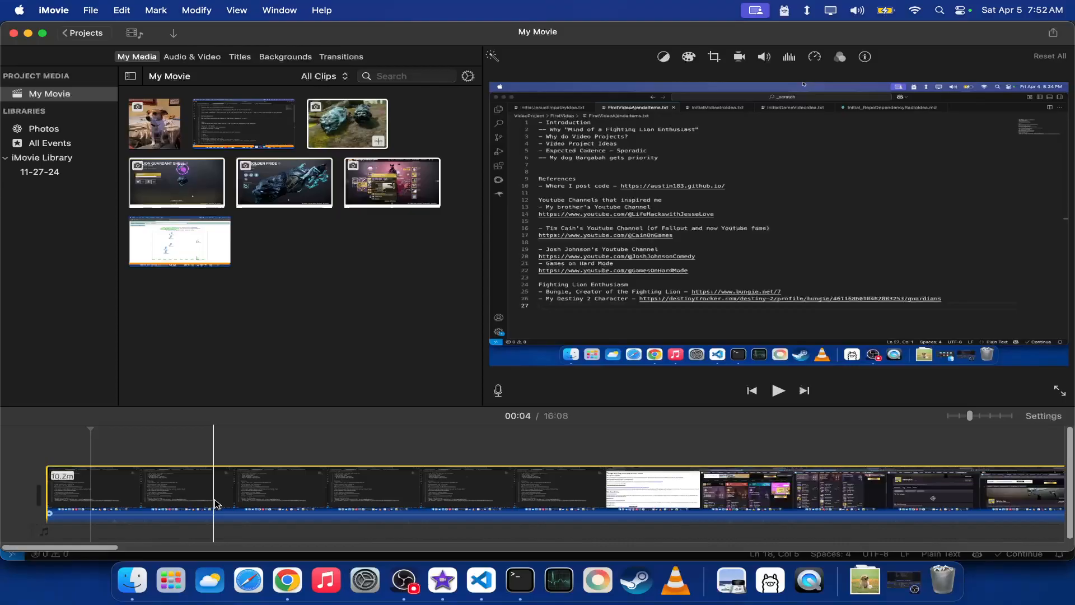
pyautogui.hscroll(5, 558, 504)
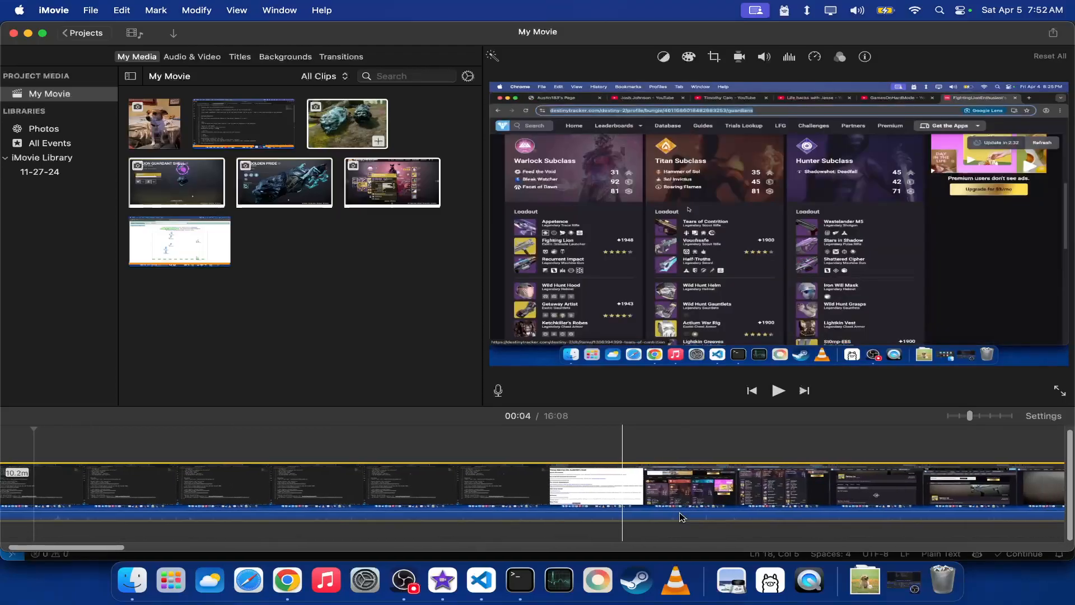
pyautogui.hscroll(8, 532, 487)
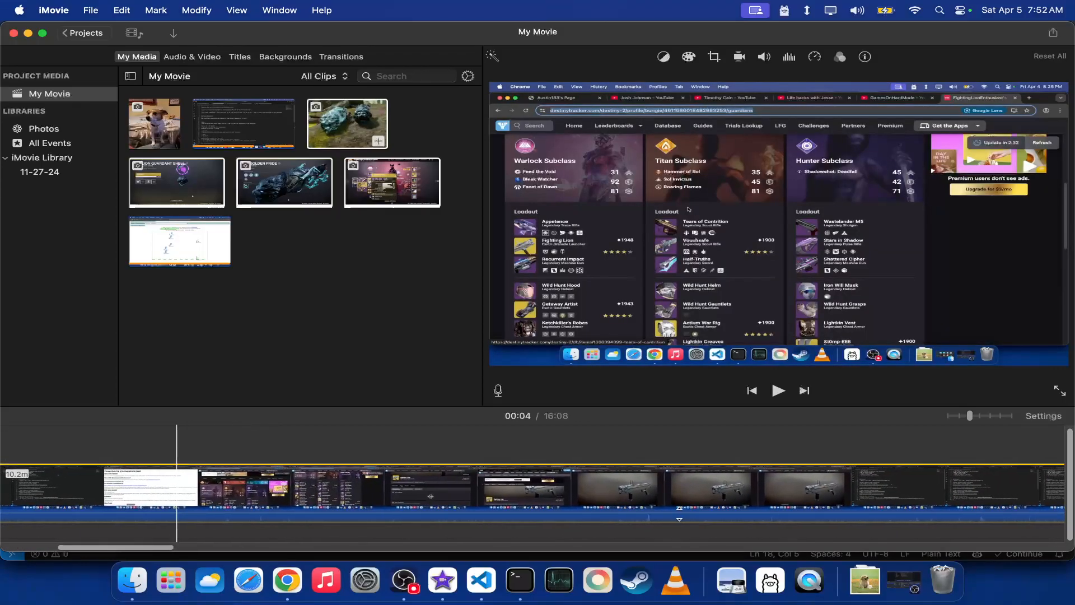
pyautogui.hscroll(-4, 532, 487)
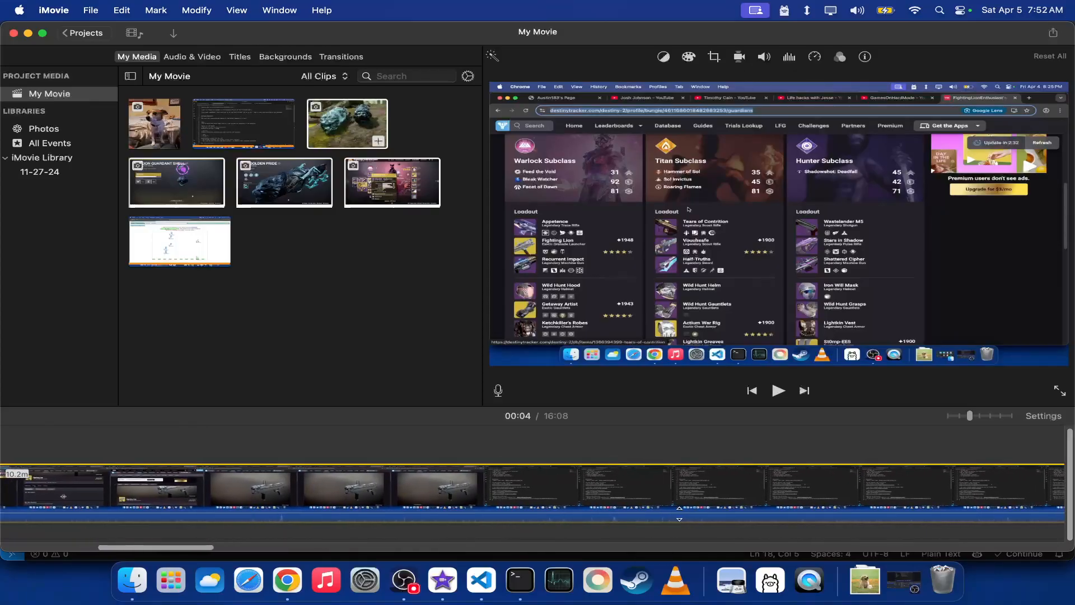
pyautogui.hscroll(-1, 532, 487)
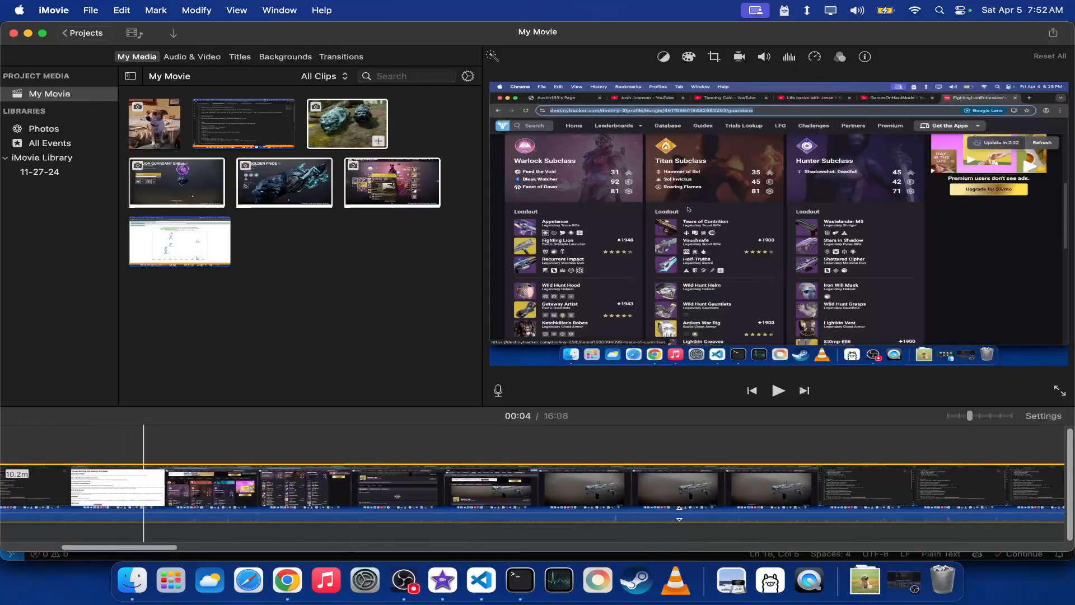
pyautogui.hscroll(-4, 257, 500)
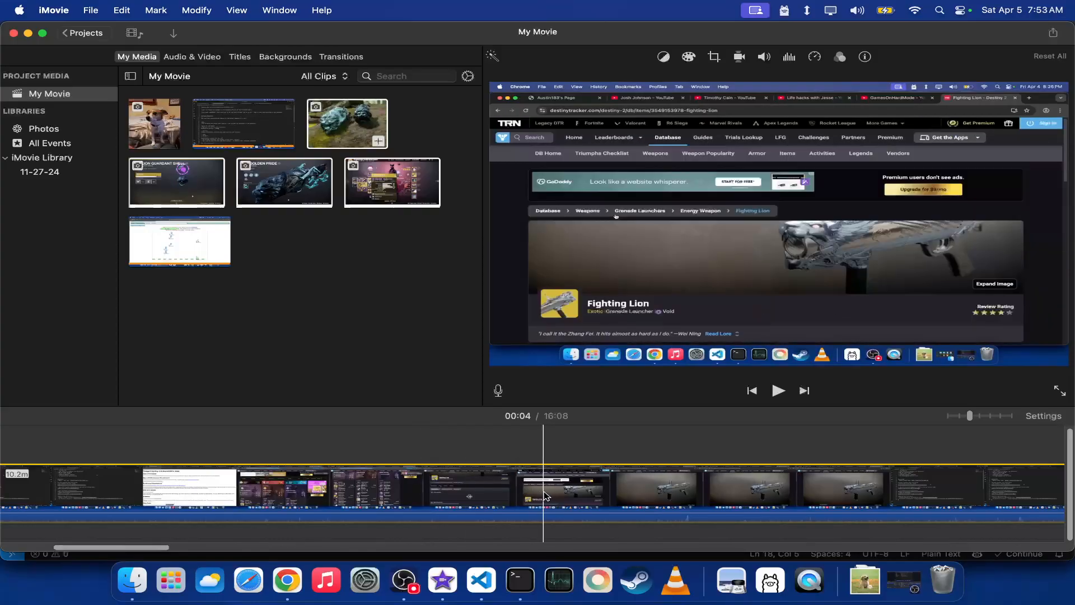
# - Play the first clip around the Destiny pages, preview the Fighting Lion picture, and pause playback at 01:28
pyautogui.click(309, 532)
pyautogui.click(779, 390)
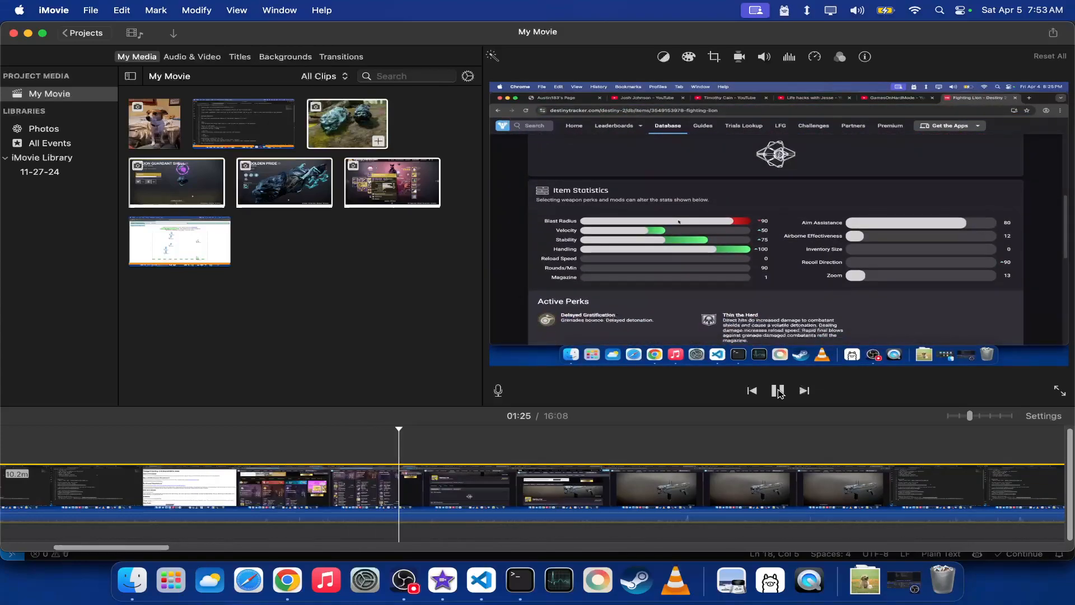
pyautogui.click(778, 391)
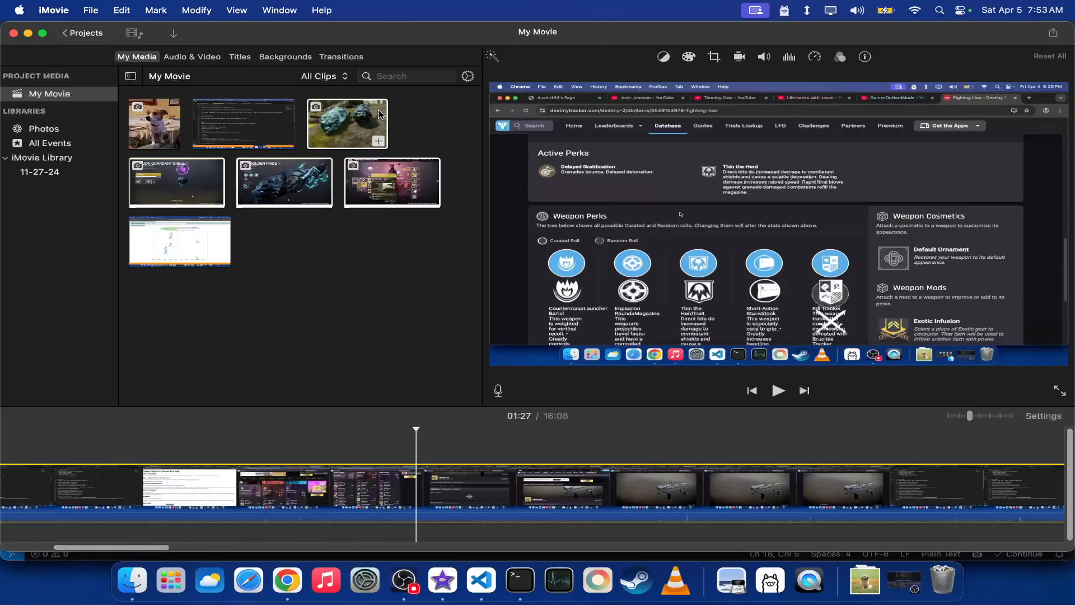
pyautogui.click(388, 184)
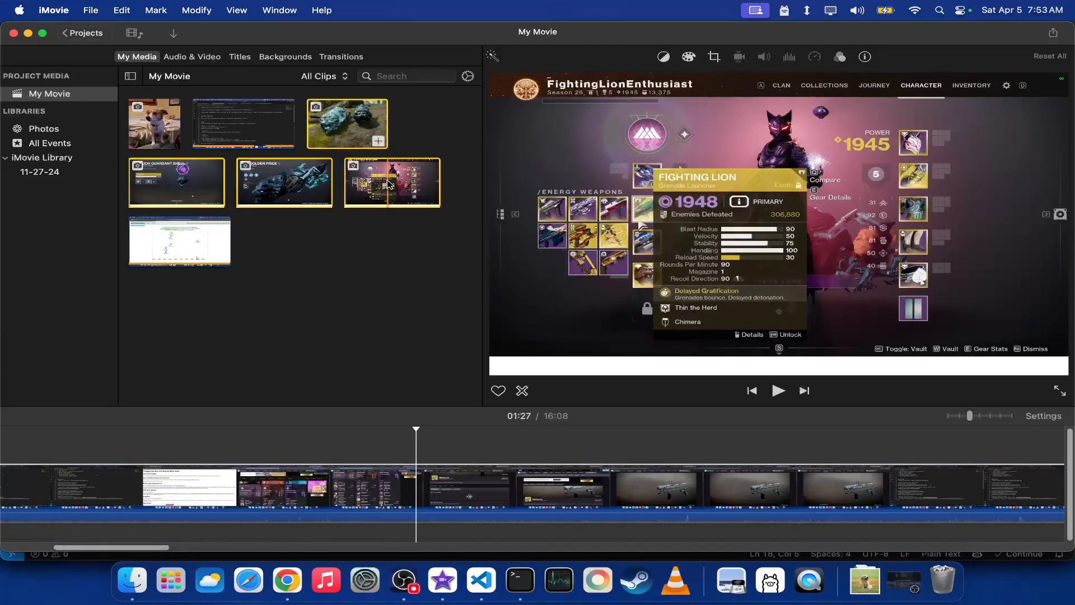
pyautogui.moveTo(388, 184); pyautogui.dragTo(411, 280)
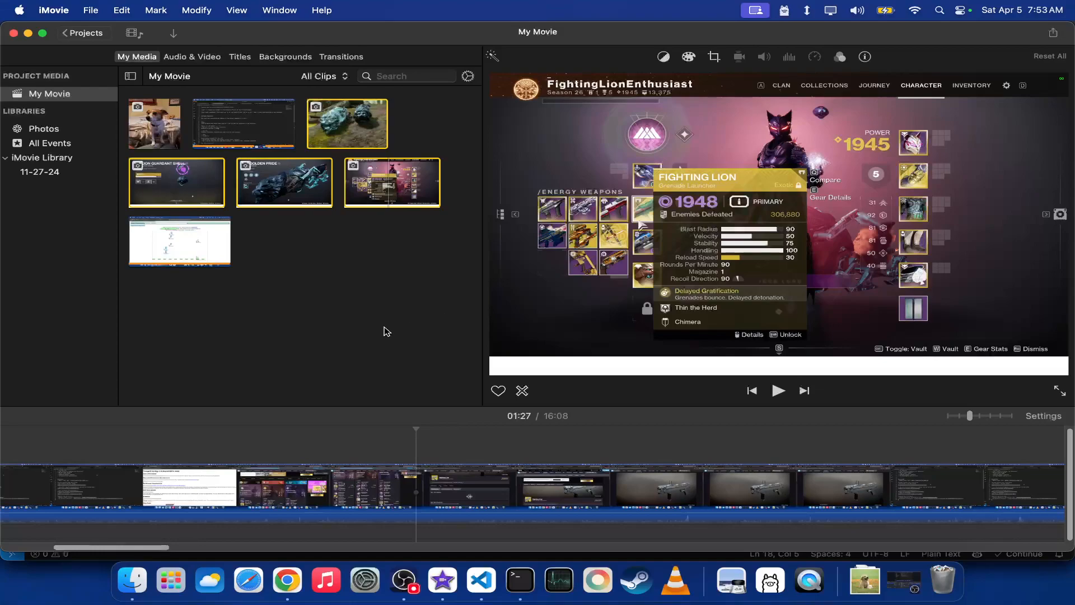
pyautogui.click(365, 427)
pyautogui.click(778, 392)
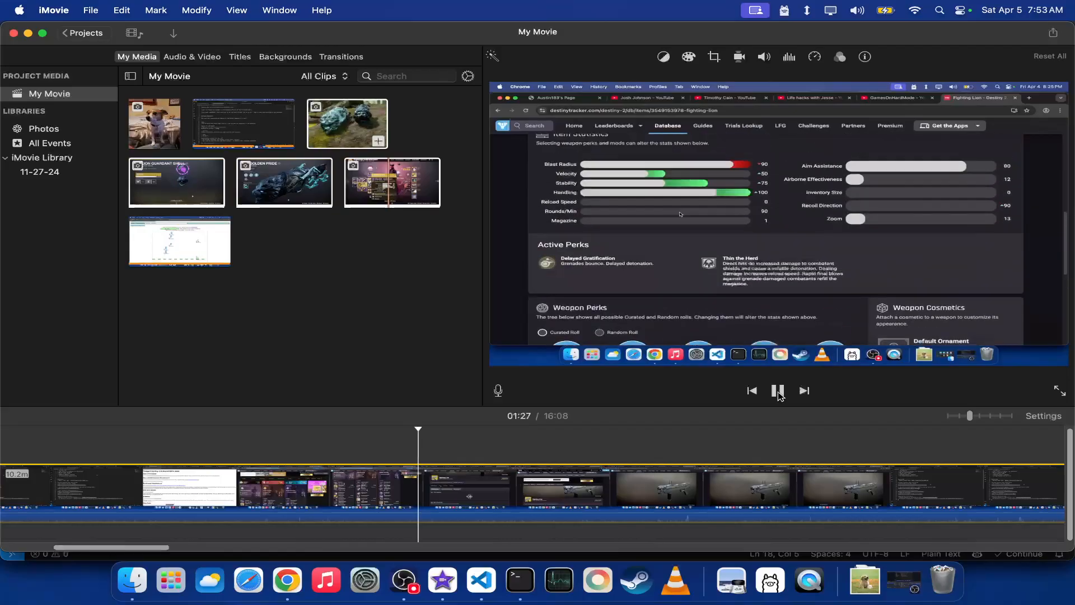
pyautogui.click(778, 391)
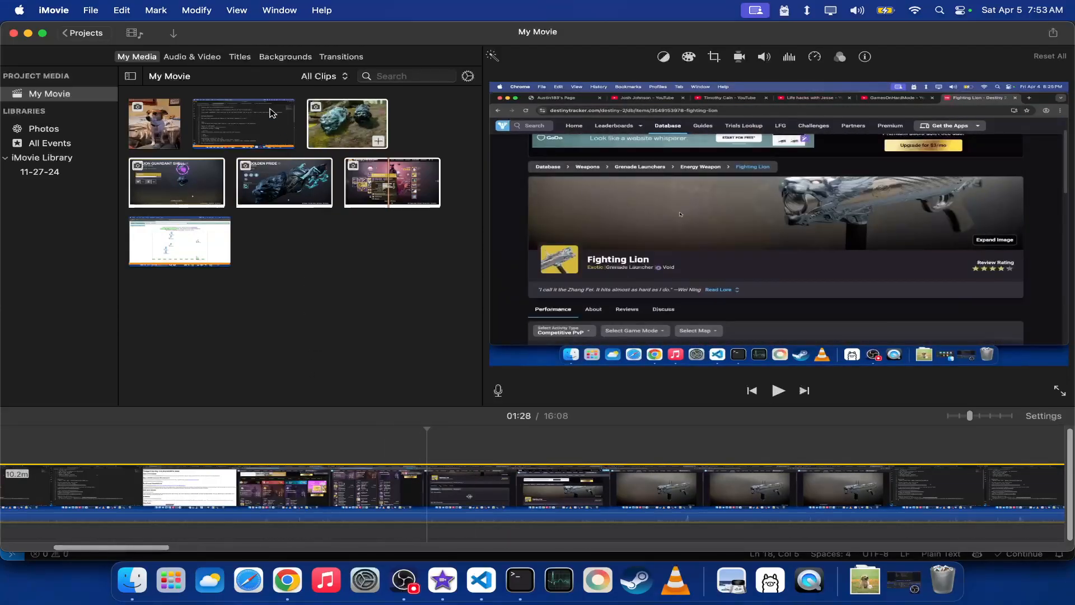
pyautogui.click(224, 77)
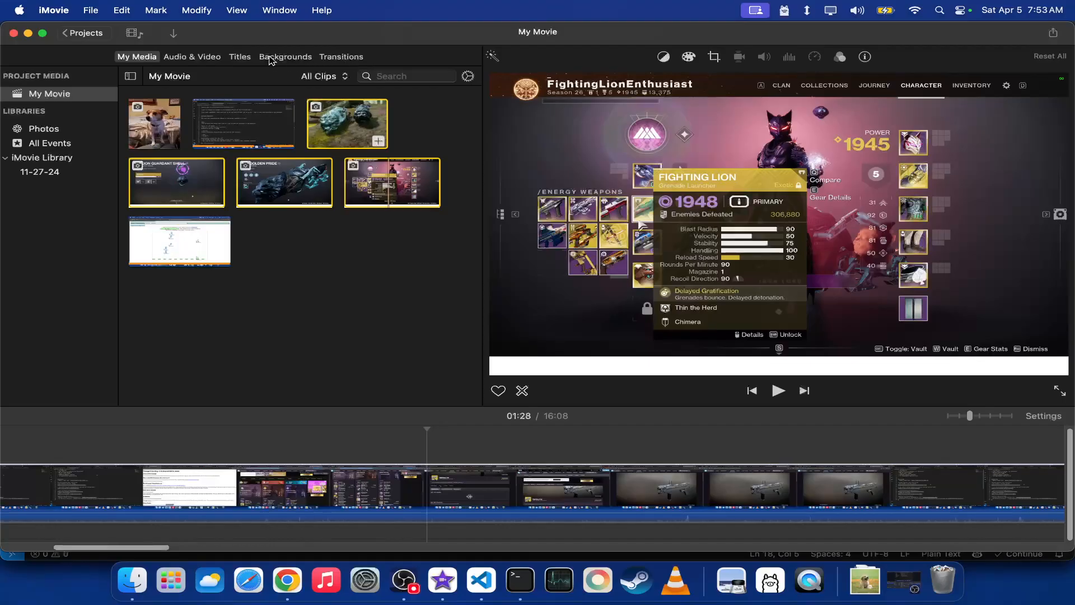
pyautogui.click(286, 57)
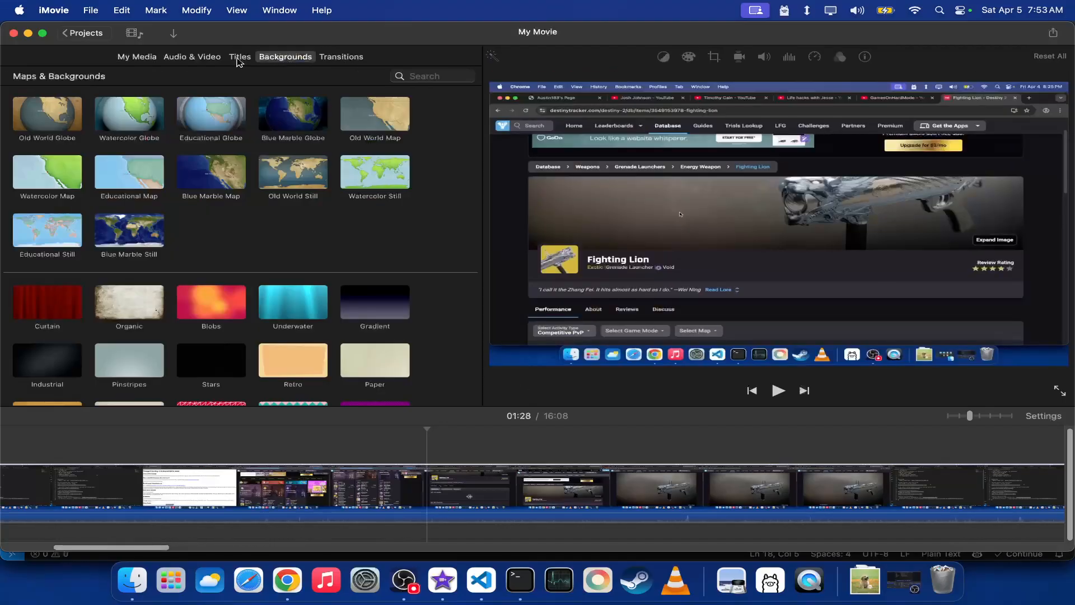
pyautogui.click(149, 58)
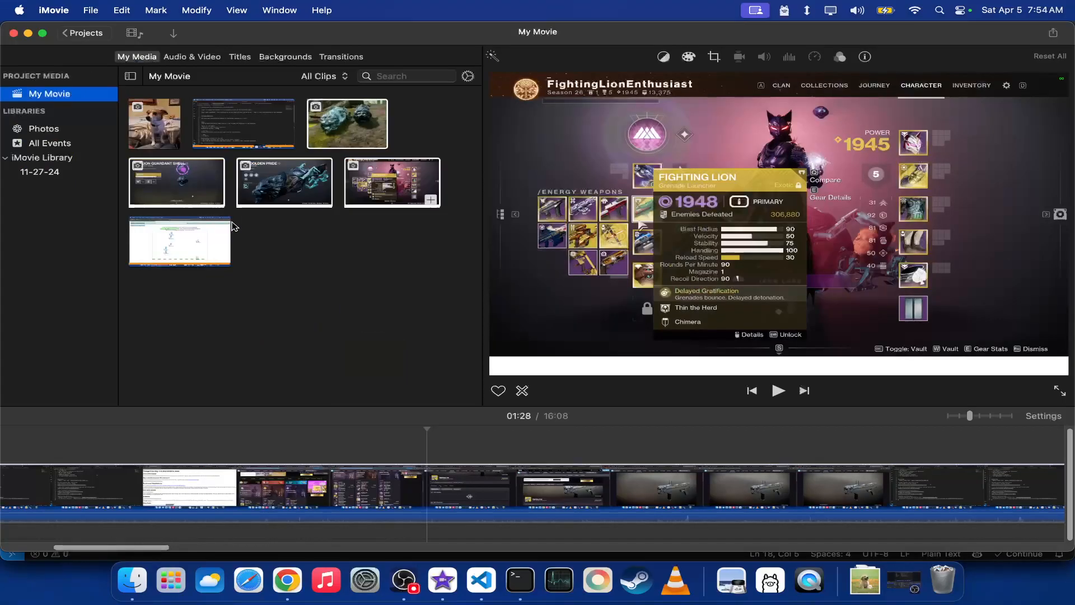
pyautogui.click(380, 407)
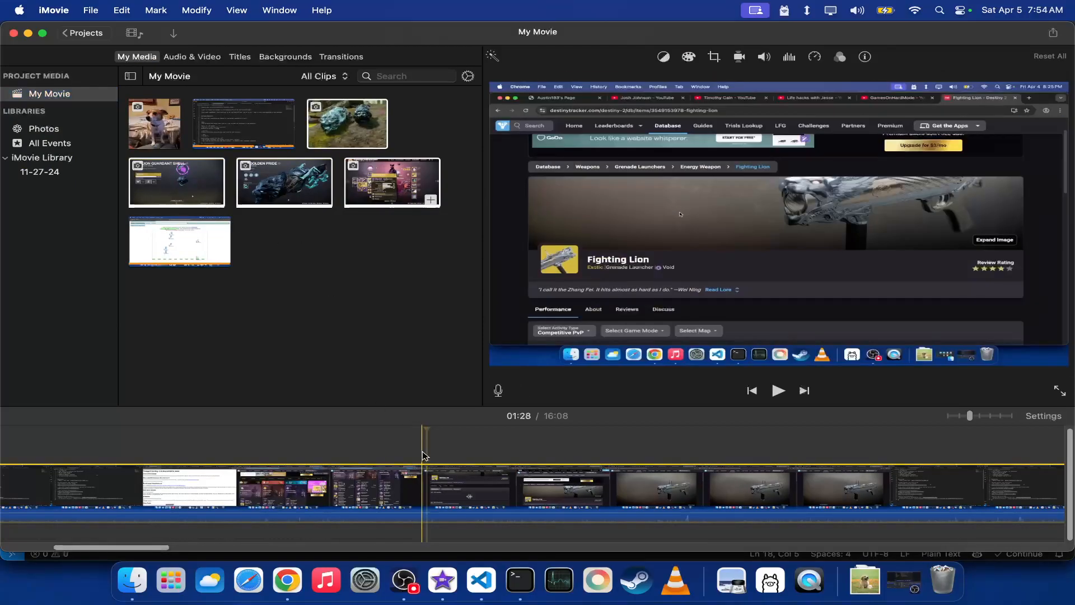
pyautogui.click(300, 177)
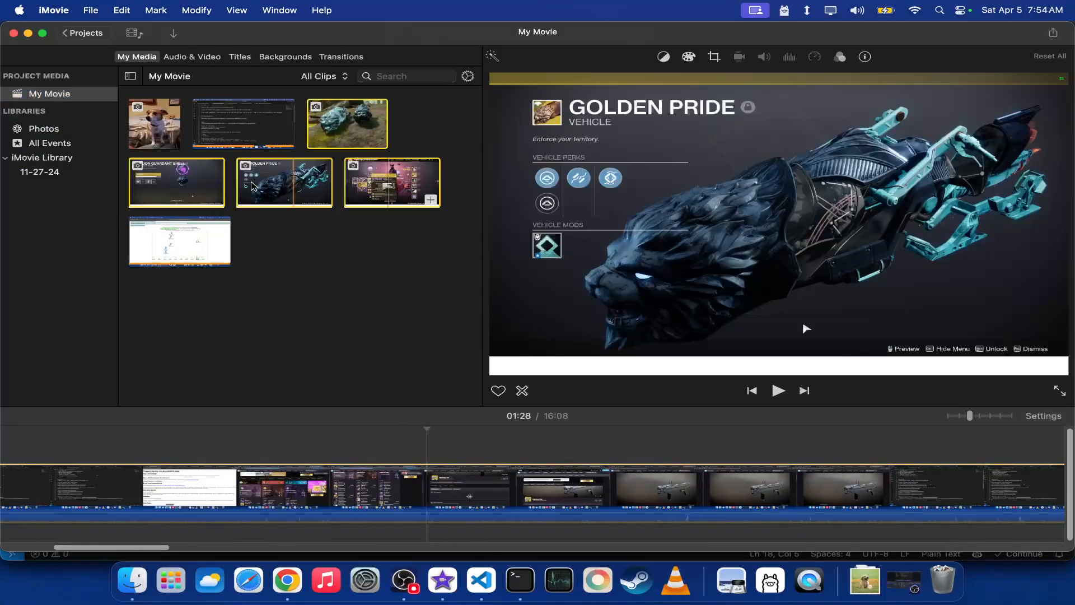
pyautogui.rightClick(389, 170)
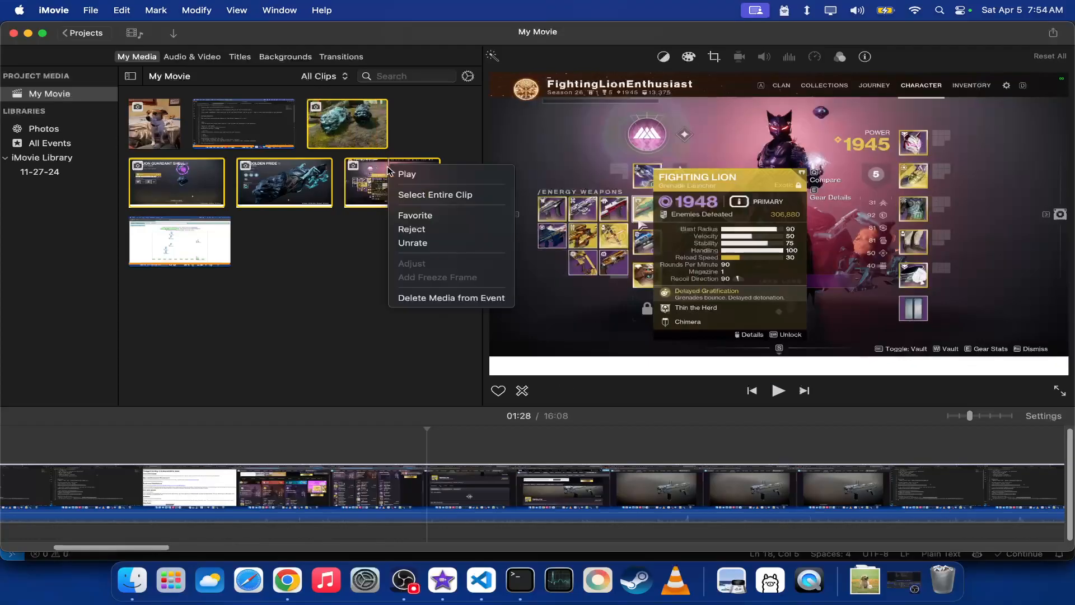
pyautogui.click(364, 324)
pyautogui.click(431, 468)
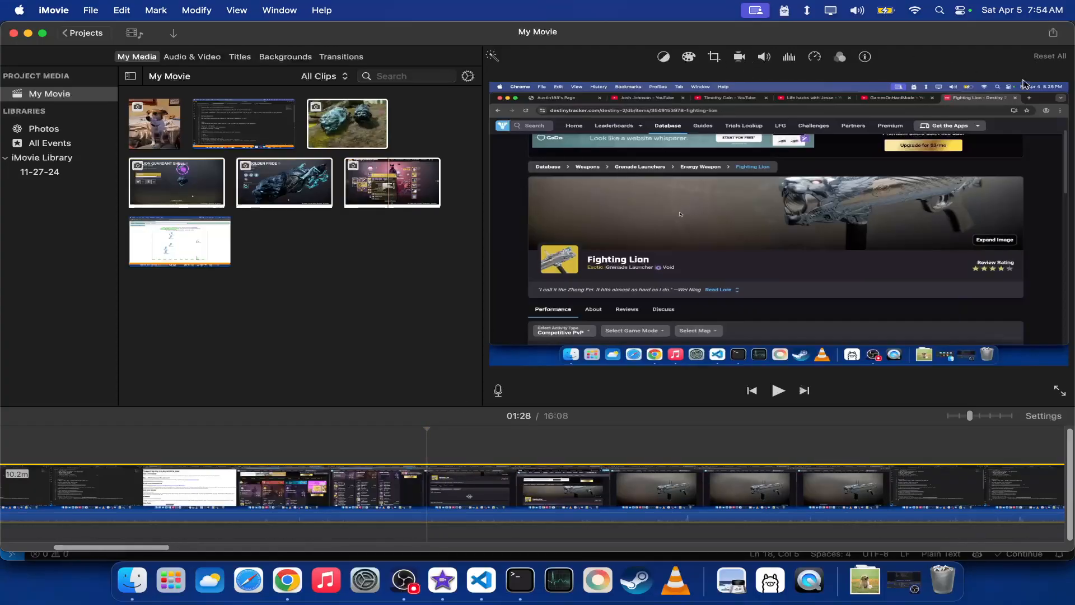
# - Try to place the four Destiny pictures on the first timeline clip at about 01:28 with the Replace option
pyautogui.click(274, 228)
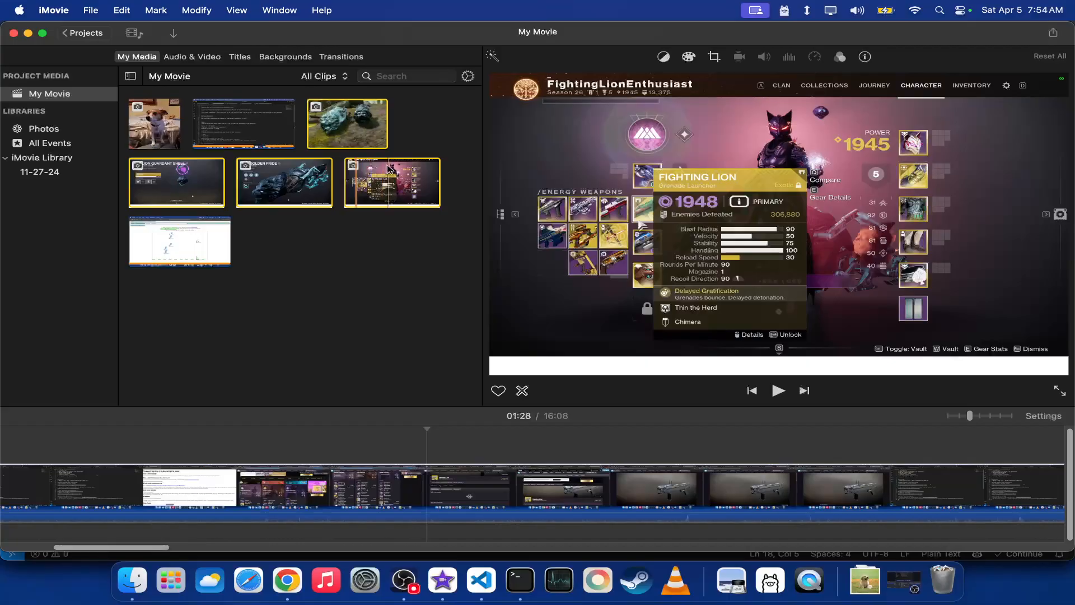
pyautogui.moveTo(386, 168); pyautogui.dragTo(426, 492)
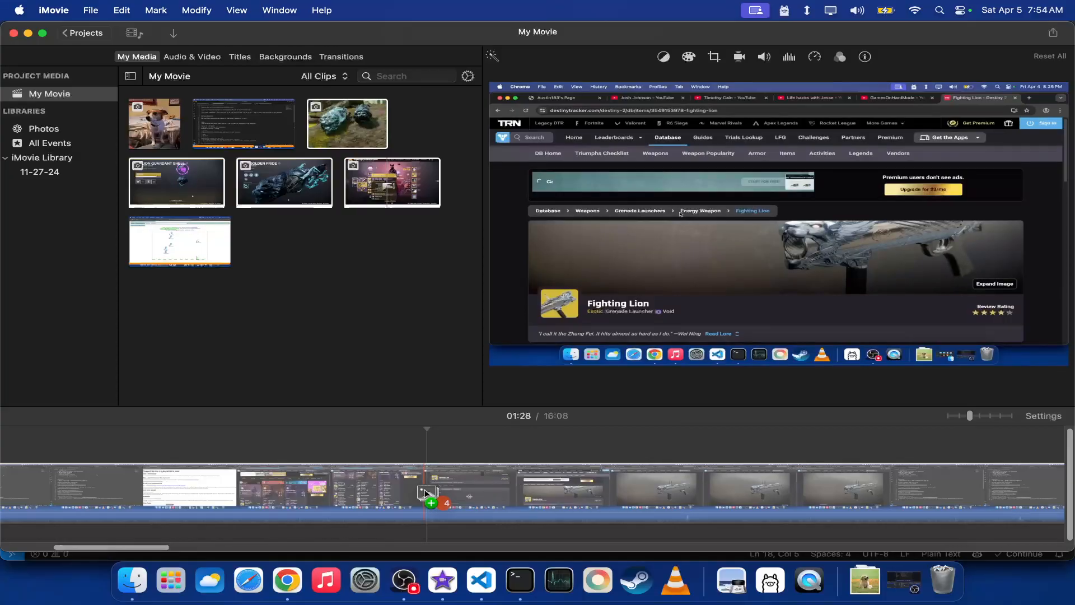
pyautogui.moveTo(425, 489); pyautogui.dragTo(425, 492)
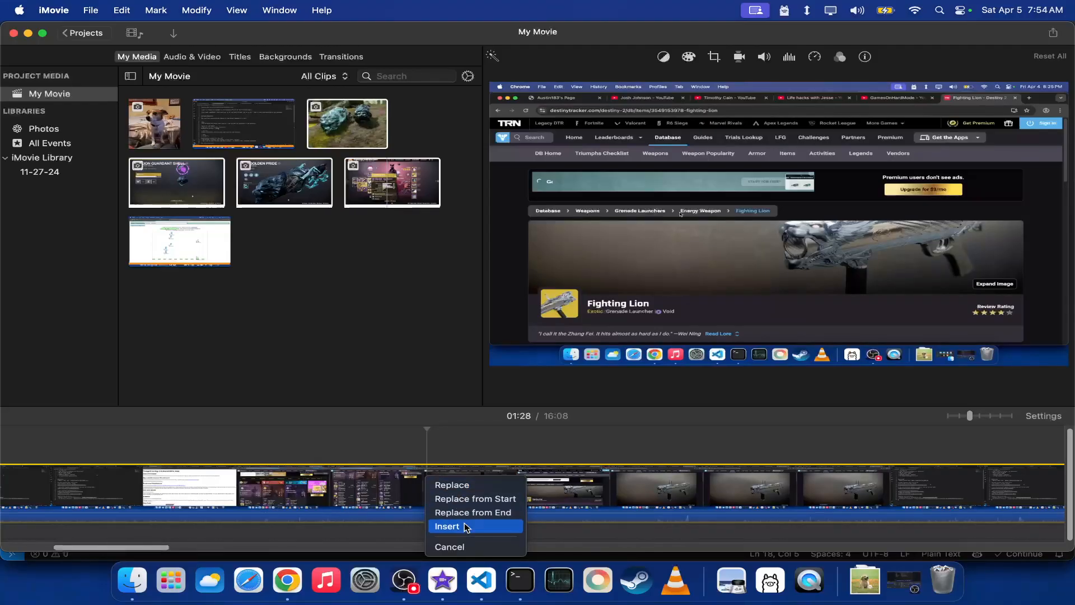
pyautogui.click(463, 486)
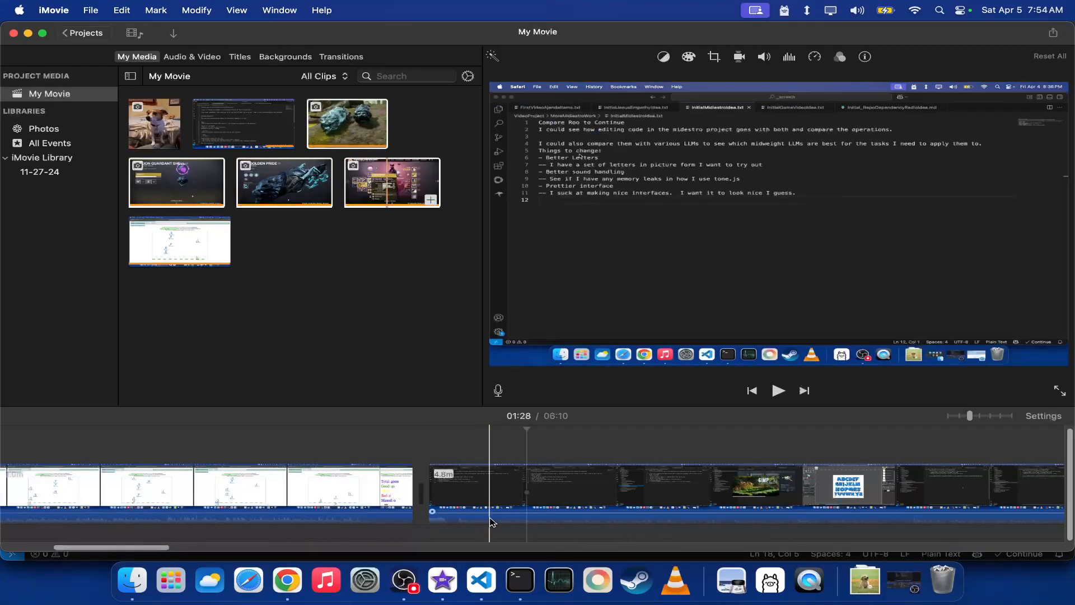
# - Inspect the start of the timeline and undo the replacement of the first clip with the four Destiny pictures
pyautogui.hscroll(-5, 491, 521)
pyautogui.hscroll(-3, 491, 521)
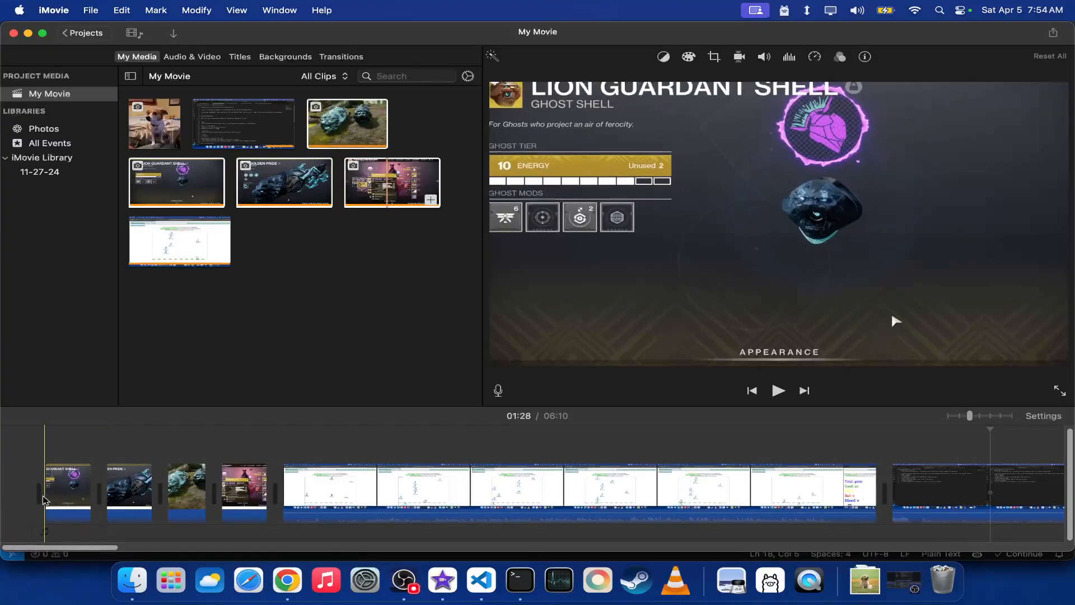
pyautogui.click(343, 492)
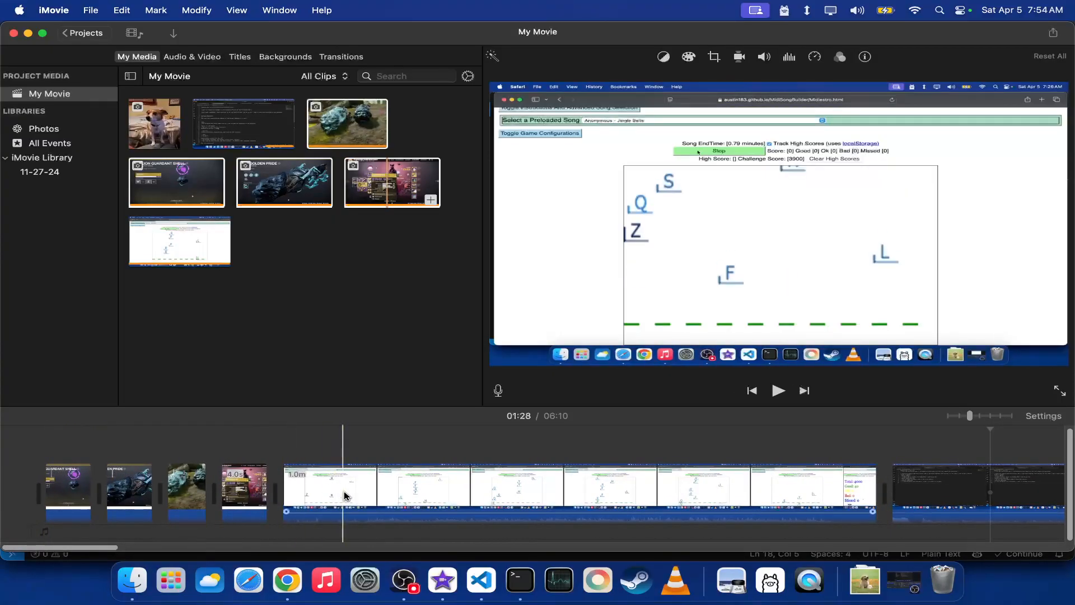
pyautogui.press('super+z')
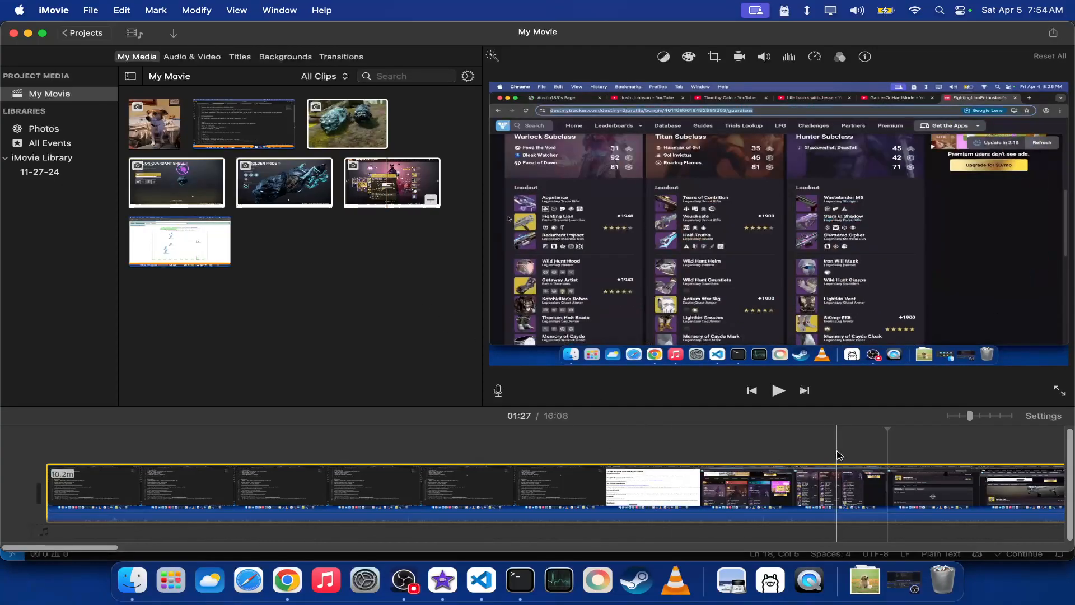
# - Examine the first clip from the Destiny tracker pages through the video idea notes up to the Roo and Continue comparison
pyautogui.hscroll(3, 839, 441)
pyautogui.hscroll(2, 839, 441)
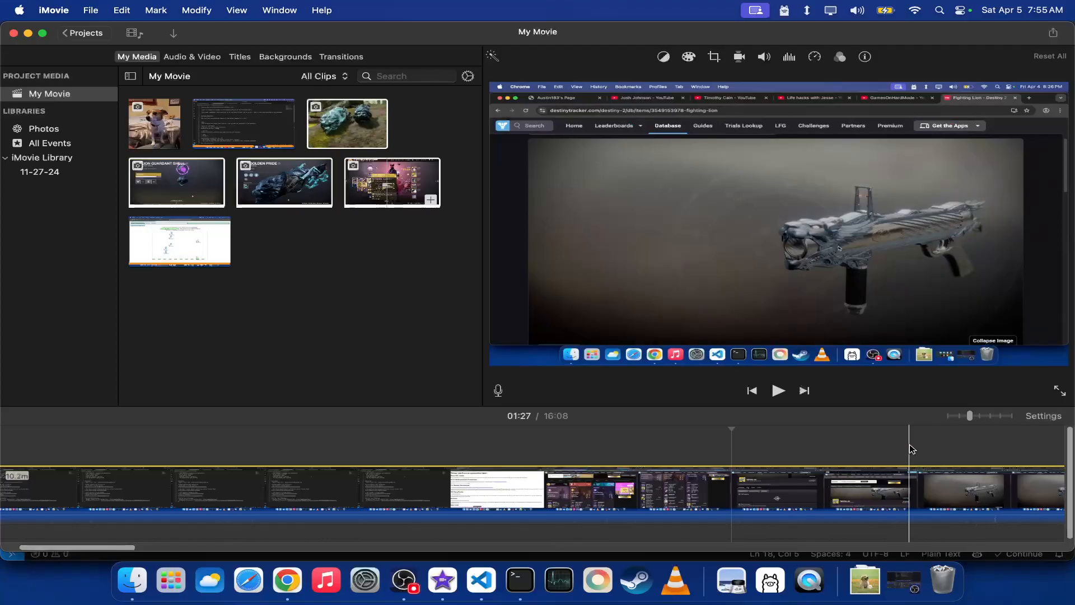
pyautogui.hscroll(6, 909, 445)
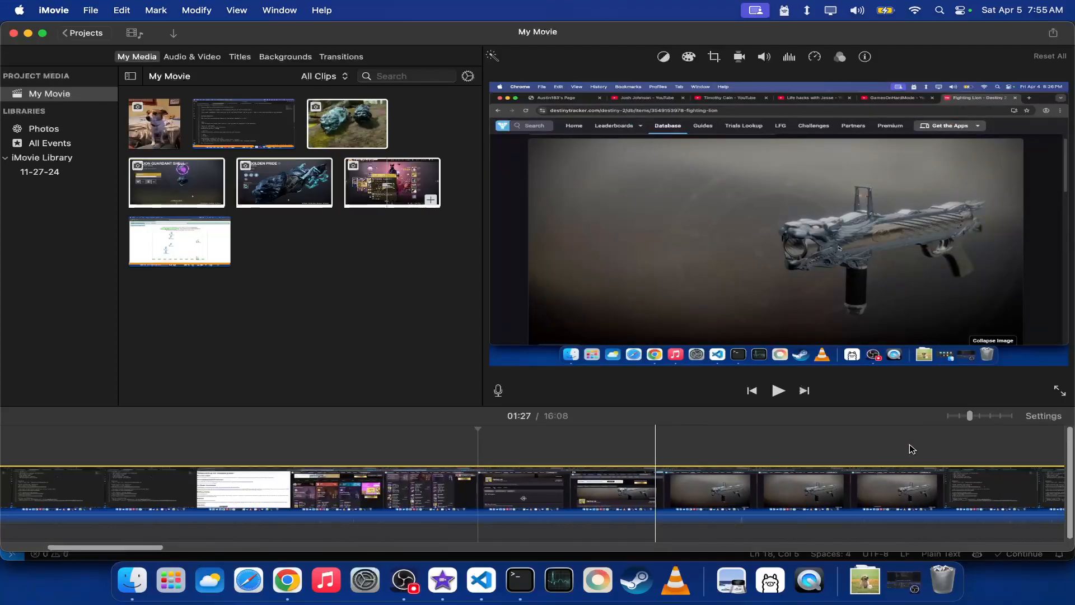
pyautogui.hscroll(6, 910, 446)
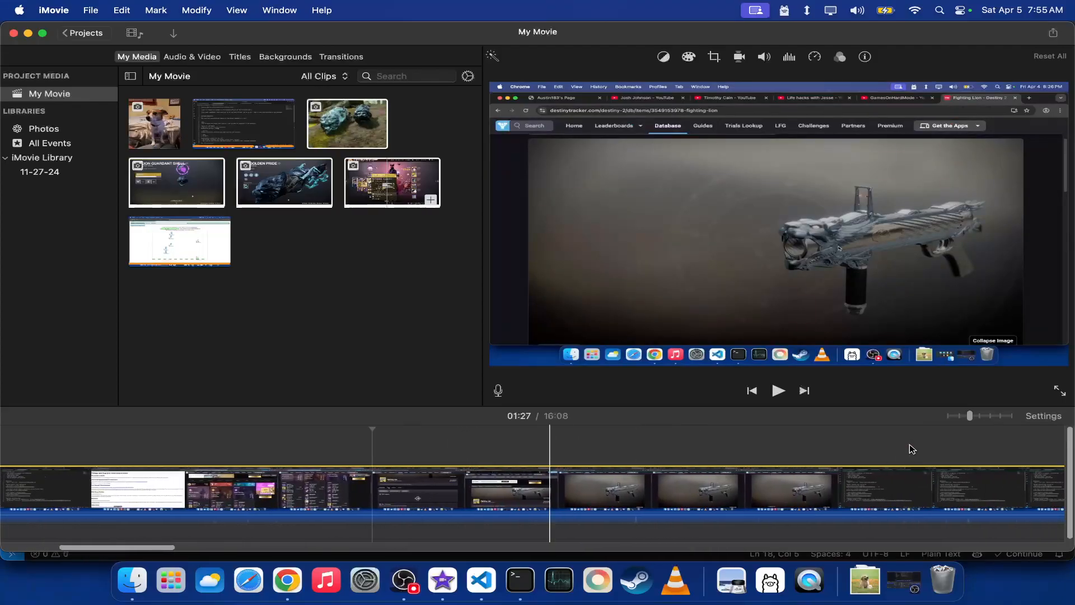
pyautogui.hscroll(5, 909, 446)
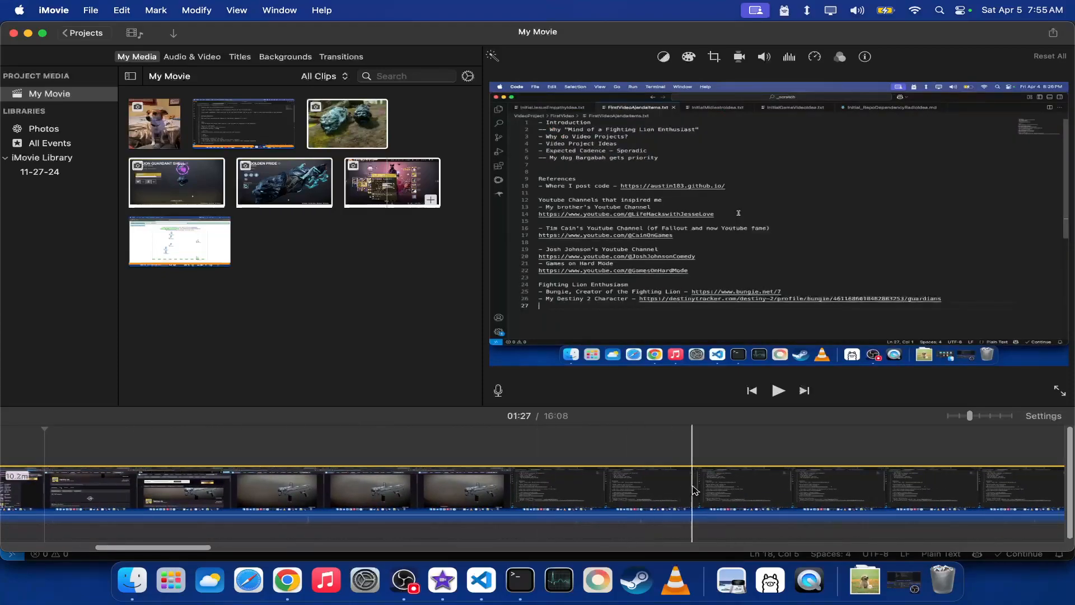
pyautogui.hscroll(6, 751, 499)
pyautogui.hscroll(8, 752, 499)
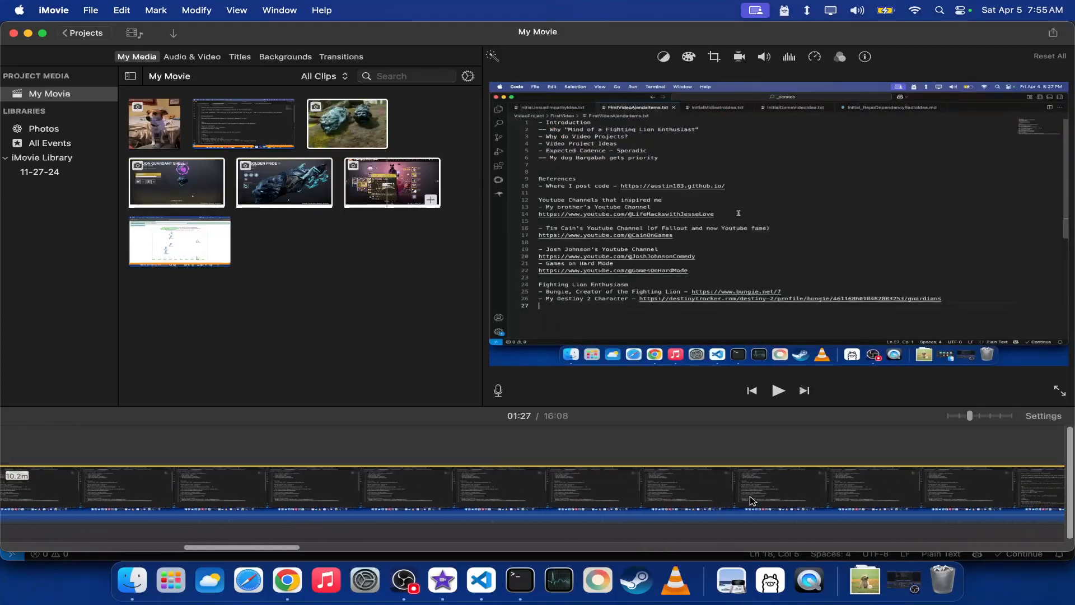
pyautogui.hscroll(3, 751, 500)
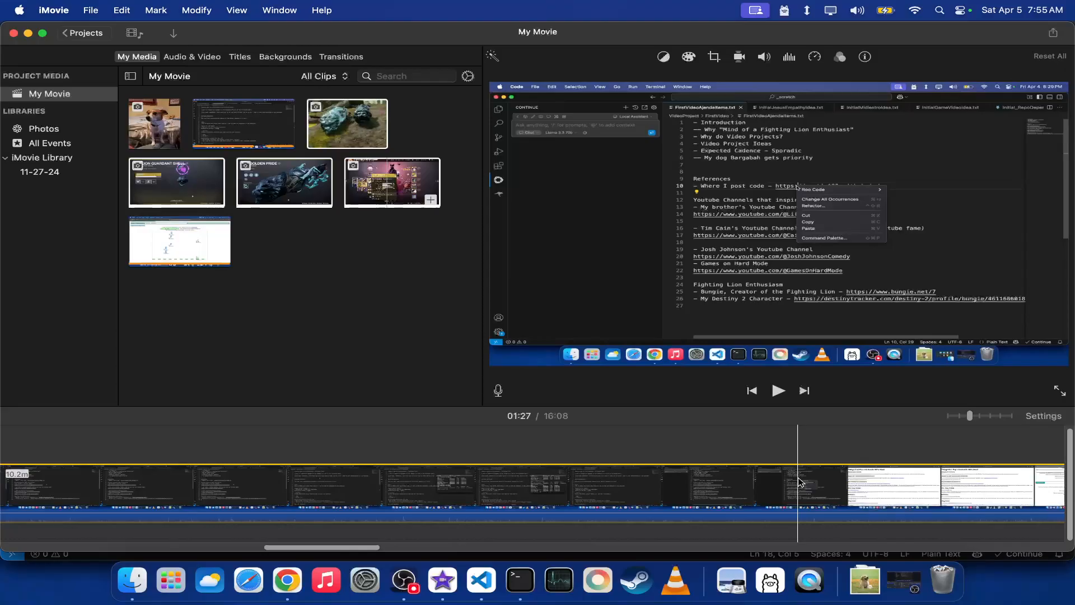
pyautogui.hscroll(5, 800, 481)
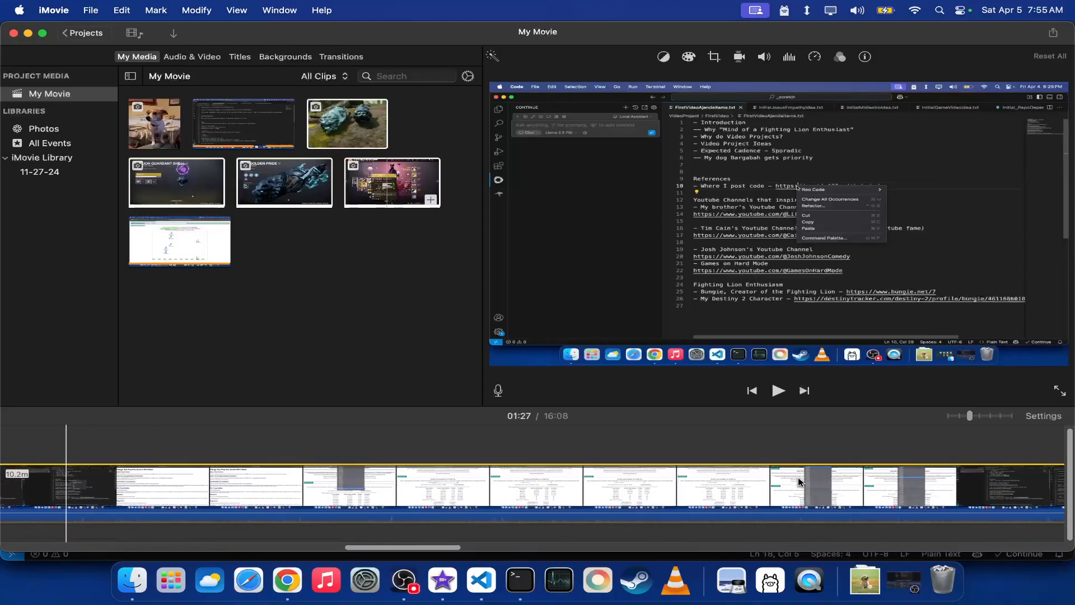
pyautogui.hscroll(3, 798, 477)
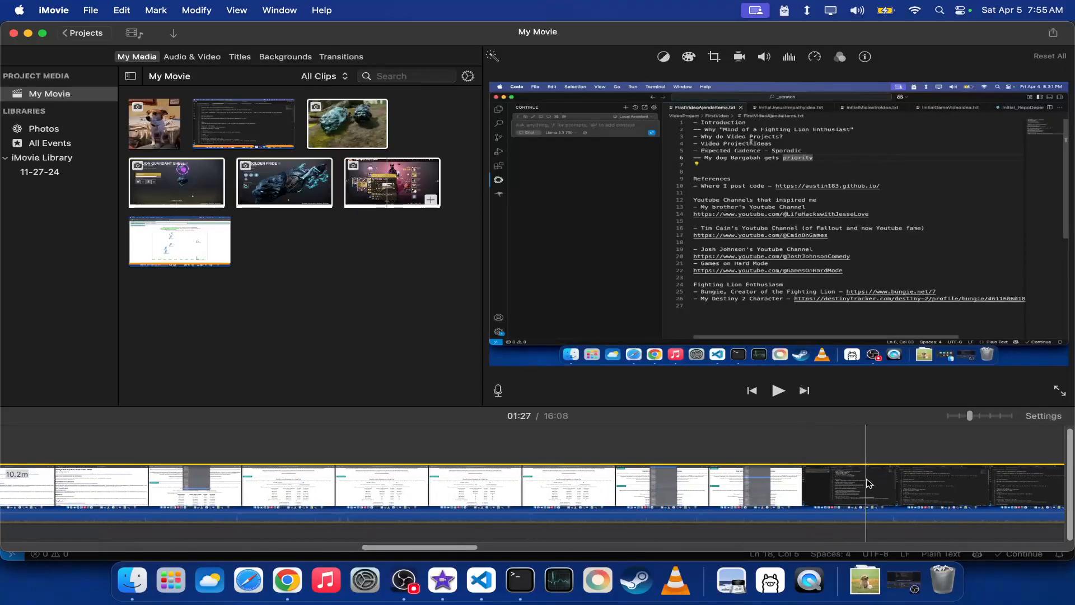
pyautogui.hscroll(6, 866, 483)
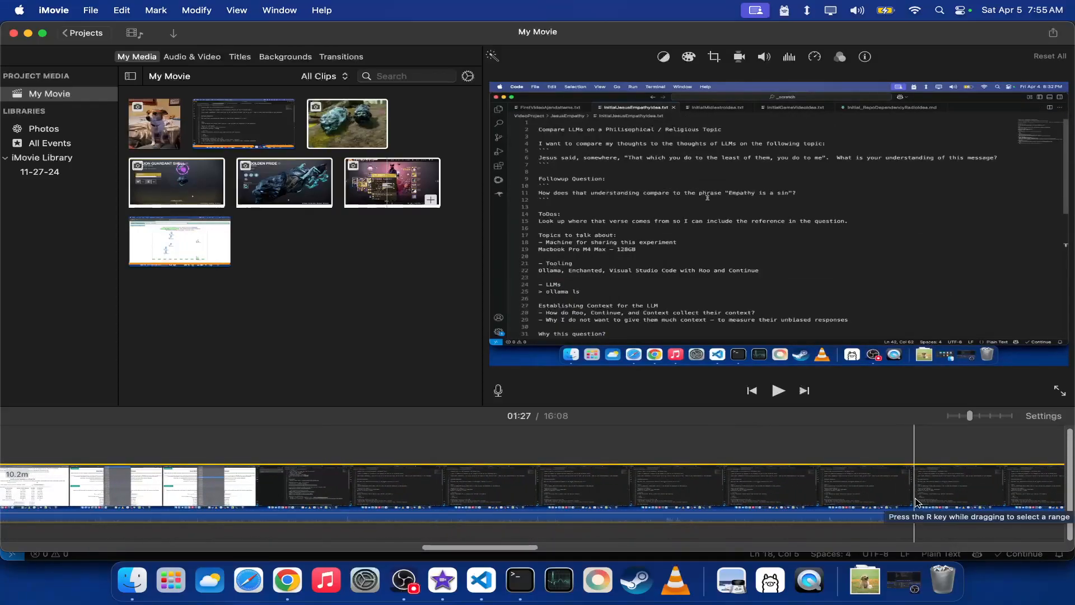
pyautogui.hscroll(5, 916, 493)
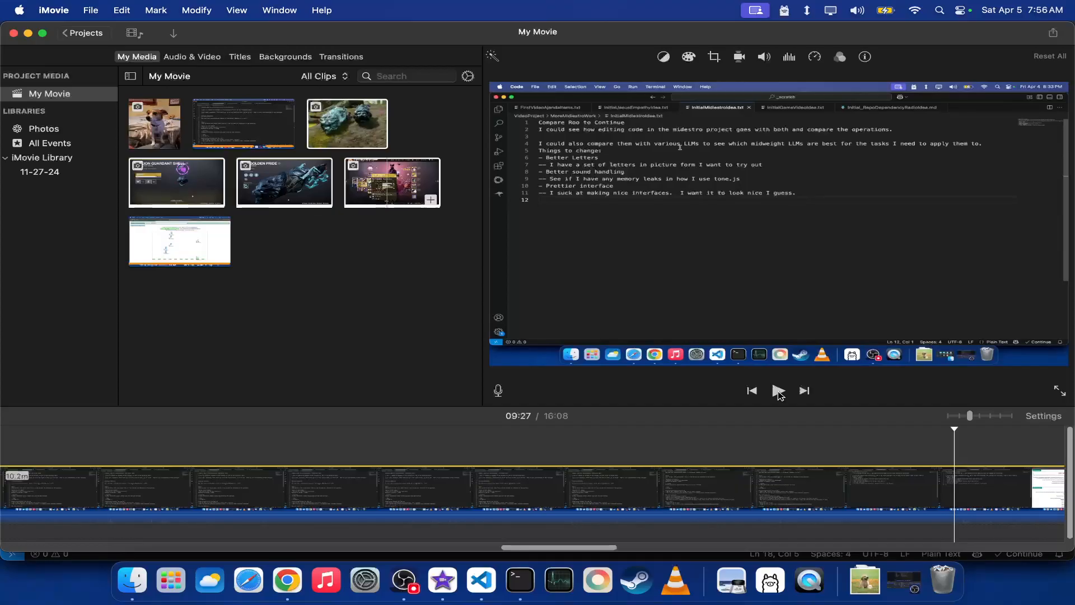
# - Play the first clip from 09:27 into the song selection, and place the playhead at the start of the third clip at 11:18
pyautogui.click(779, 391)
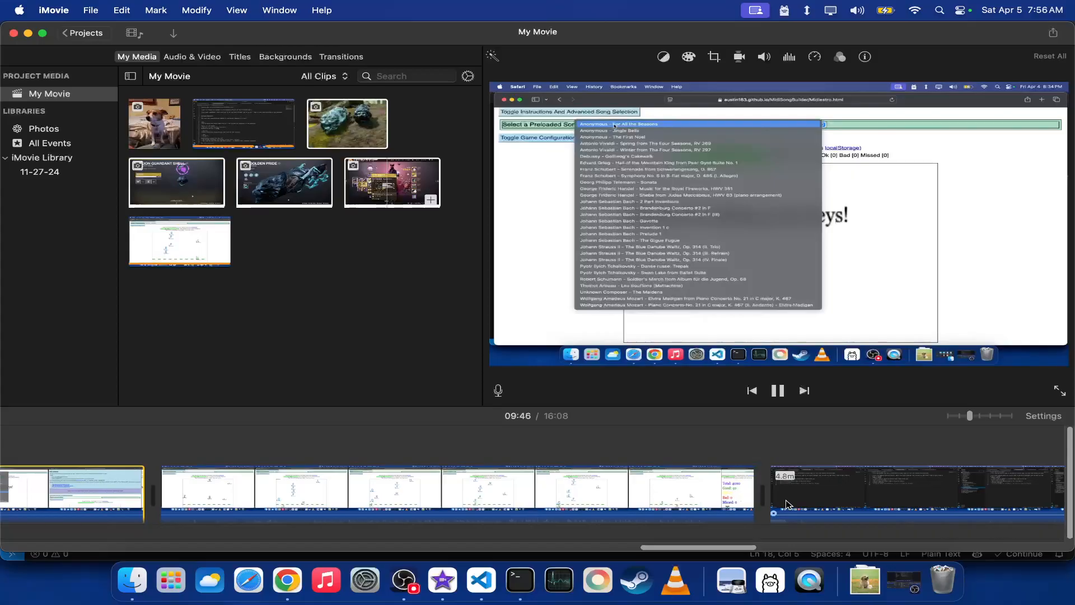
pyautogui.click(786, 504)
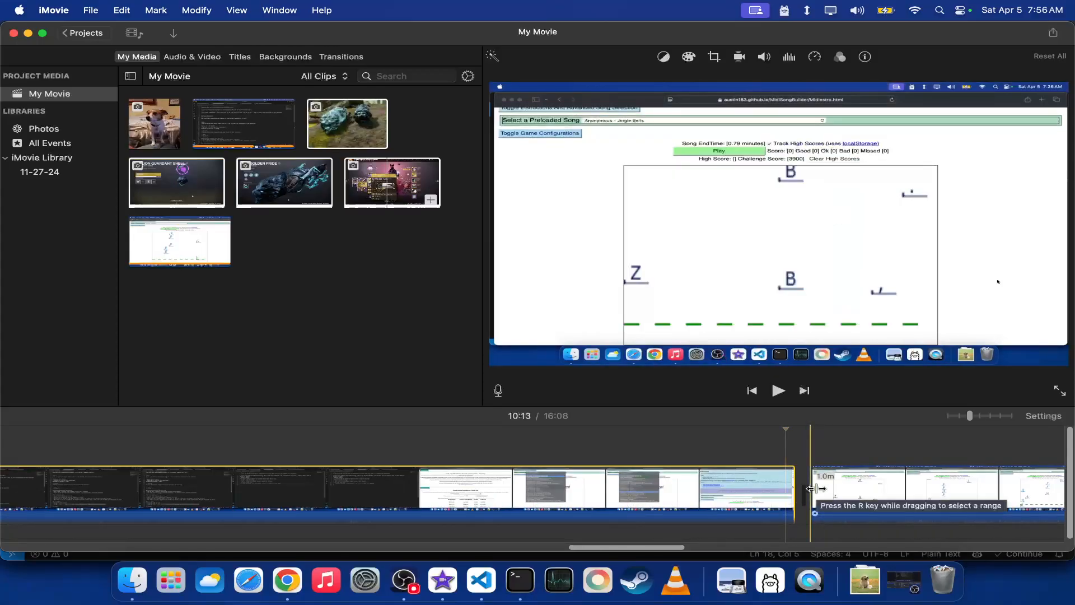
pyautogui.hscroll(10, 812, 492)
pyautogui.hscroll(2, 812, 492)
pyautogui.click(834, 493)
pyautogui.hscroll(-3, 834, 492)
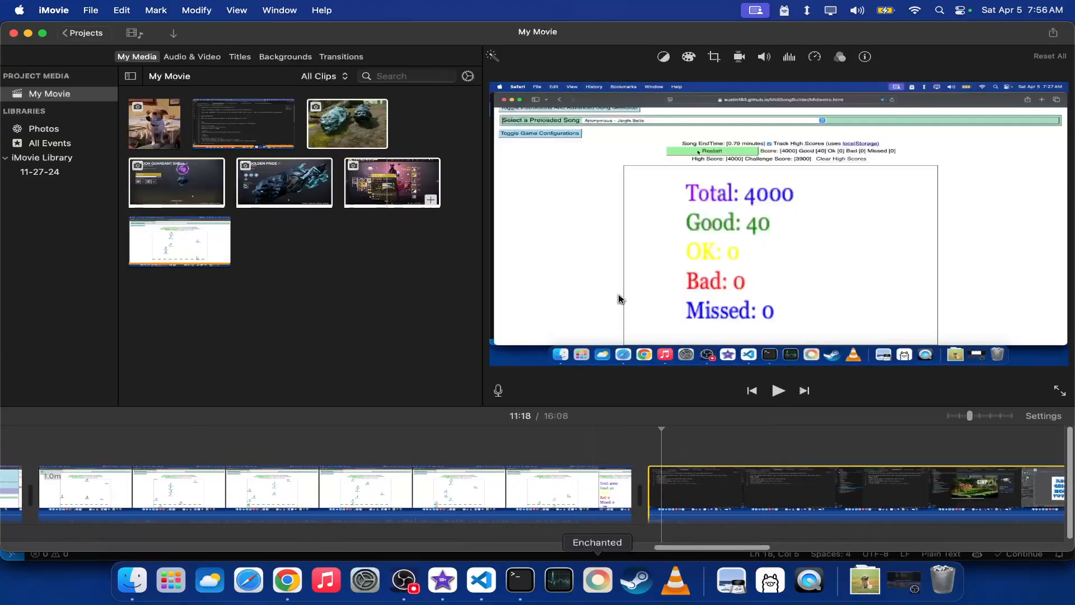
# - Play the third clip from 11:18 up to the alphabet picture files, and resume playback at 12:06 after the alphabet image
pyautogui.click(777, 395)
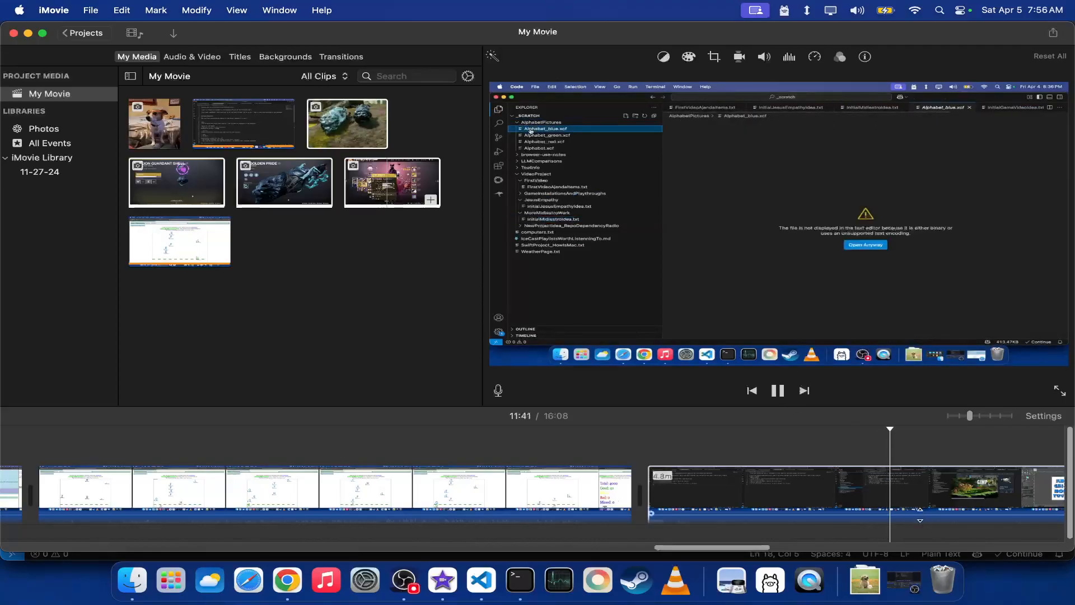
pyautogui.hscroll(6, 938, 523)
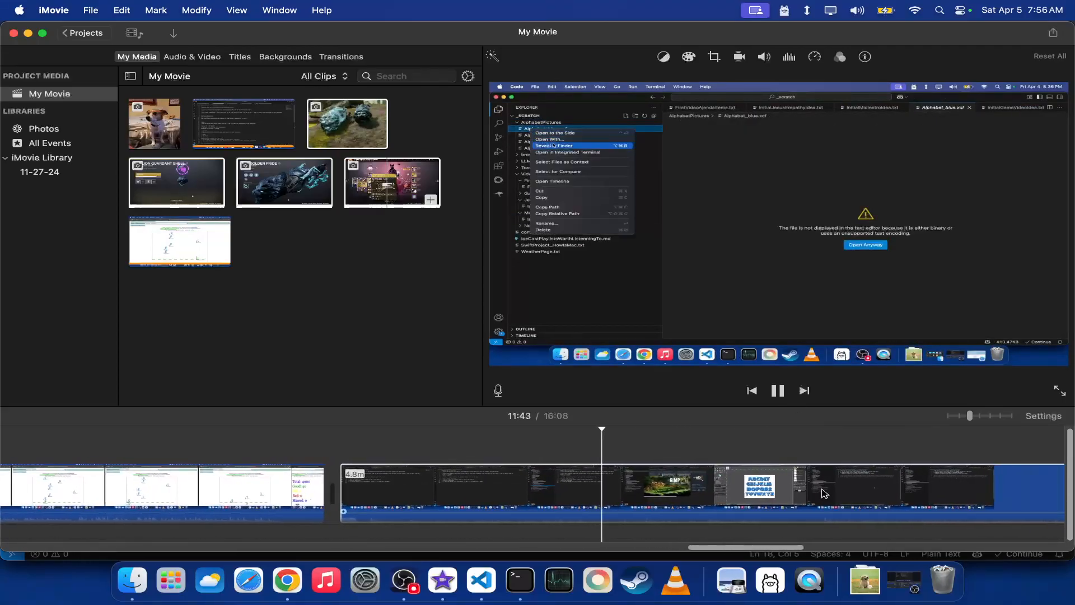
pyautogui.click(823, 492)
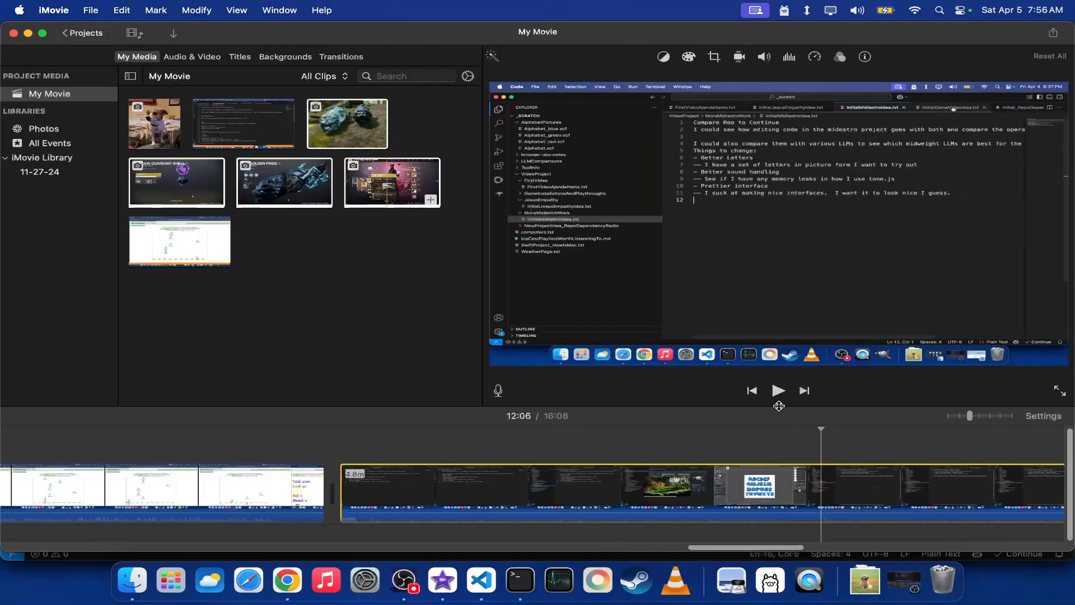
pyautogui.click(778, 390)
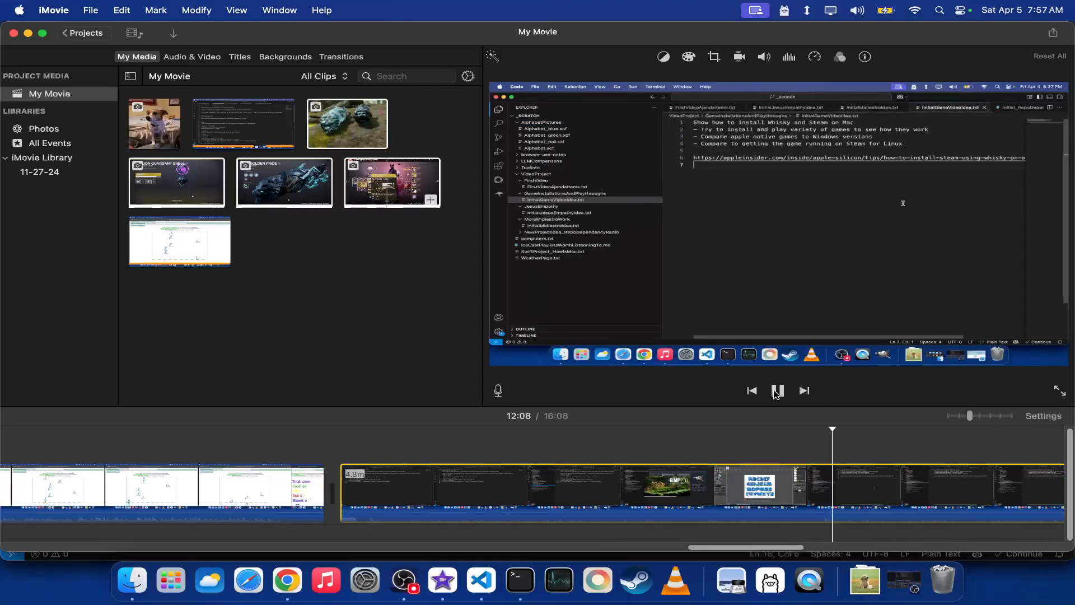
# - Continue playing the third clip from the game installation notes past the Fighting Lion frame, and pause playback at 13:06
pyautogui.hscroll(5, 896, 488)
pyautogui.hscroll(5, 896, 489)
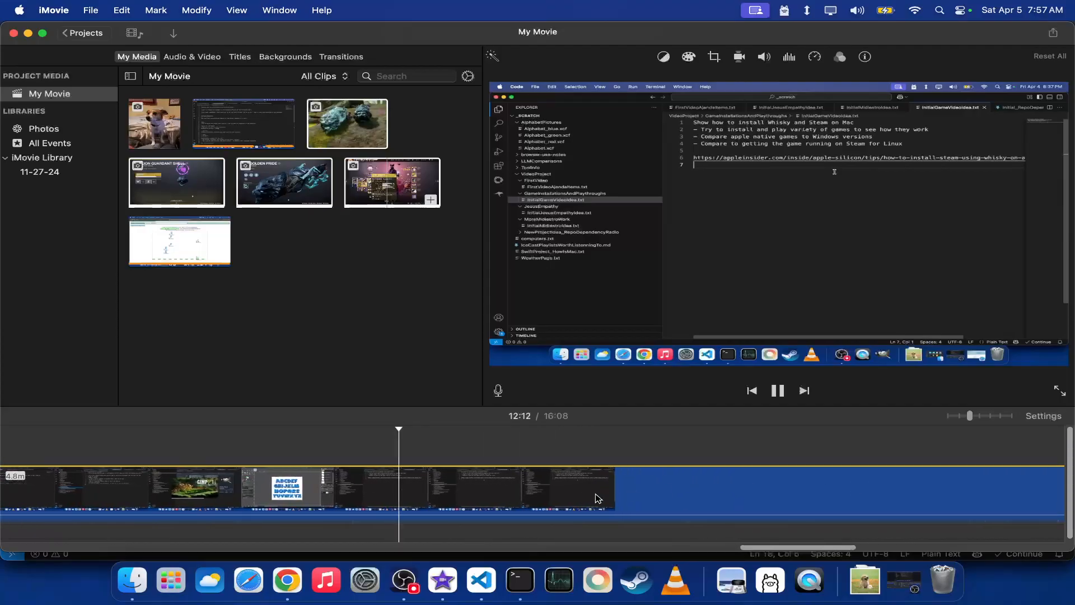
pyautogui.hscroll(-1, 648, 495)
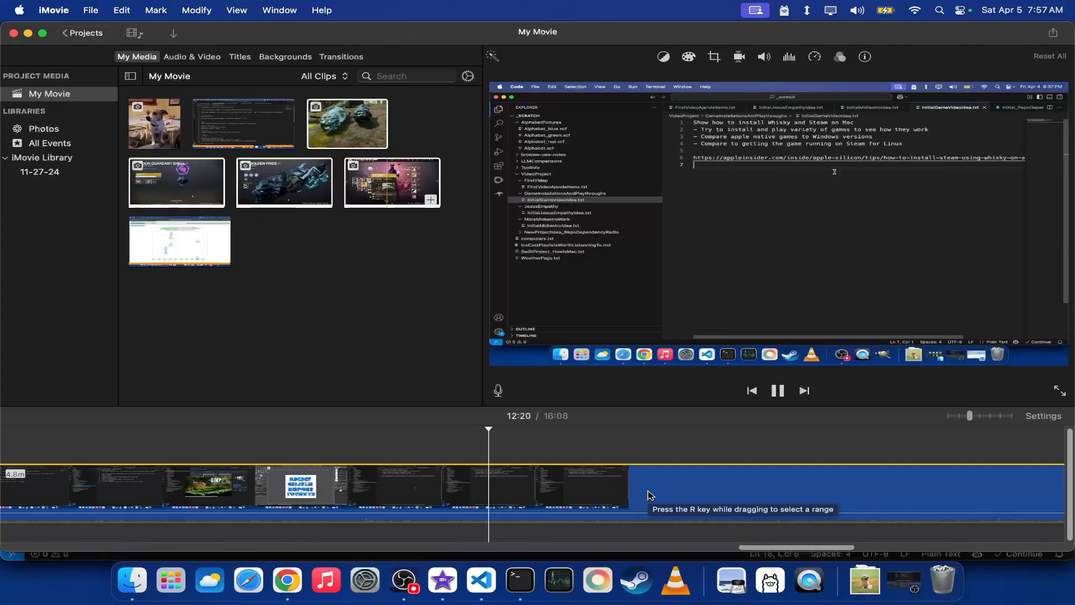
pyautogui.hscroll(10, 647, 494)
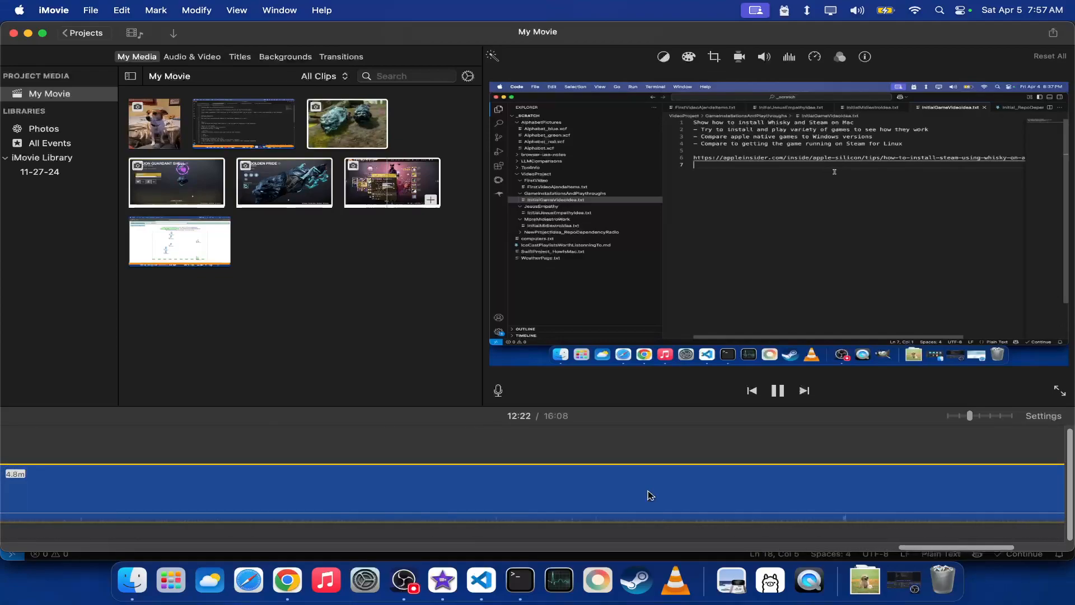
pyautogui.hscroll(-10, 648, 495)
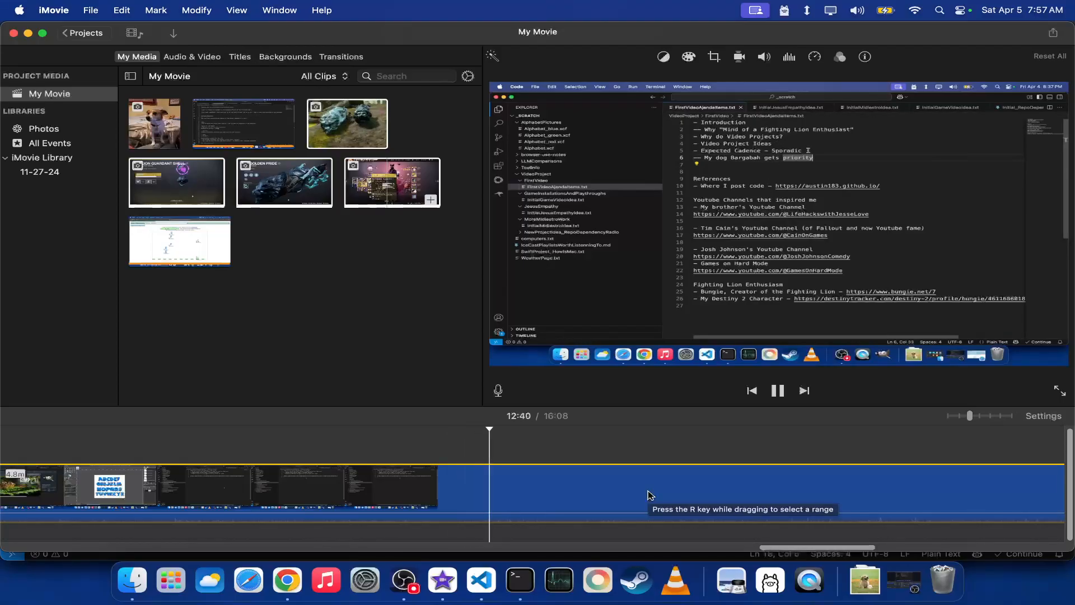
pyautogui.click(584, 497)
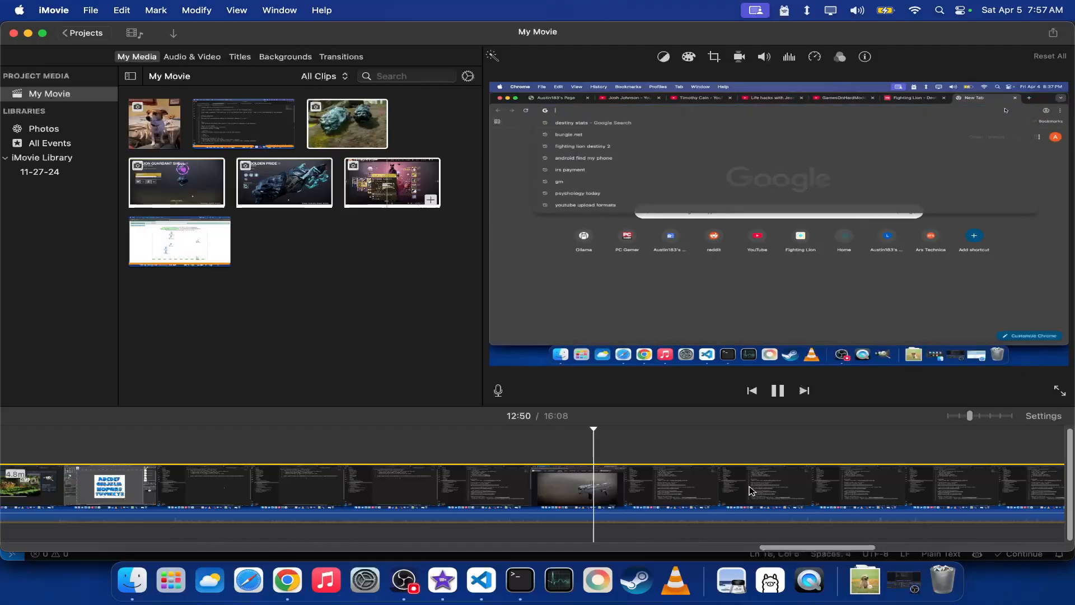
pyautogui.hscroll(5, 752, 490)
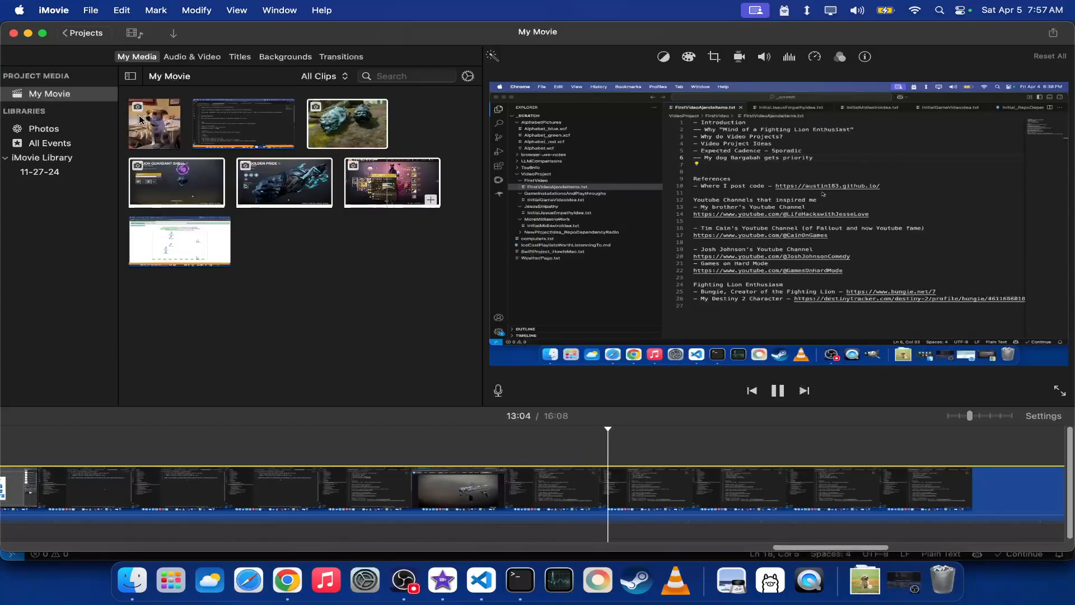
pyautogui.click(783, 395)
# - Examine the YouTube channel pages up to the third clip's end, and review the timeline back to its beginning
pyautogui.hscroll(5, 805, 490)
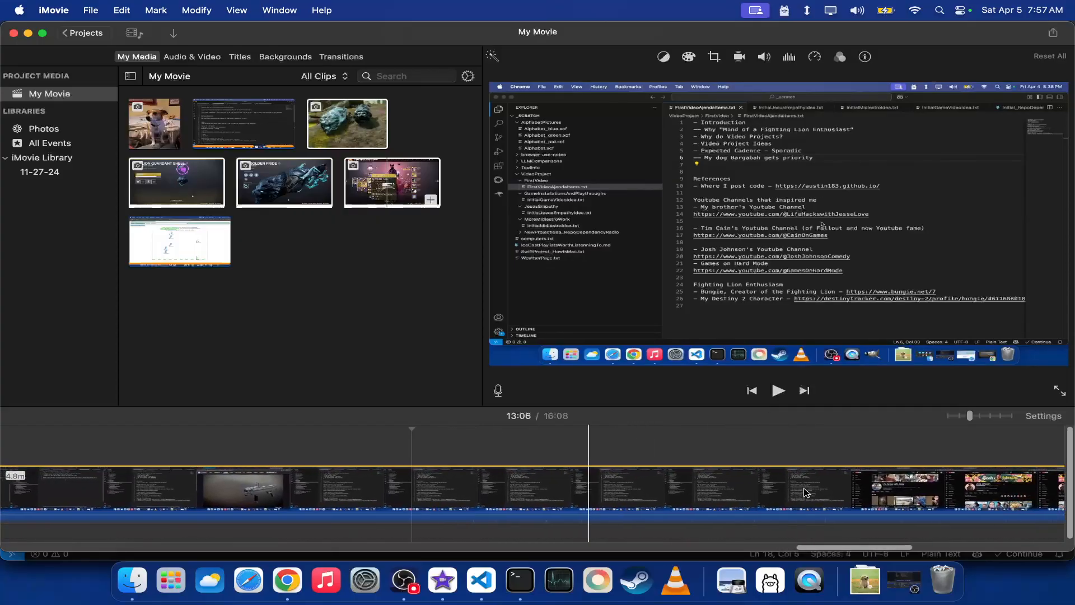
pyautogui.hscroll(8, 805, 492)
pyautogui.hscroll(8, 806, 493)
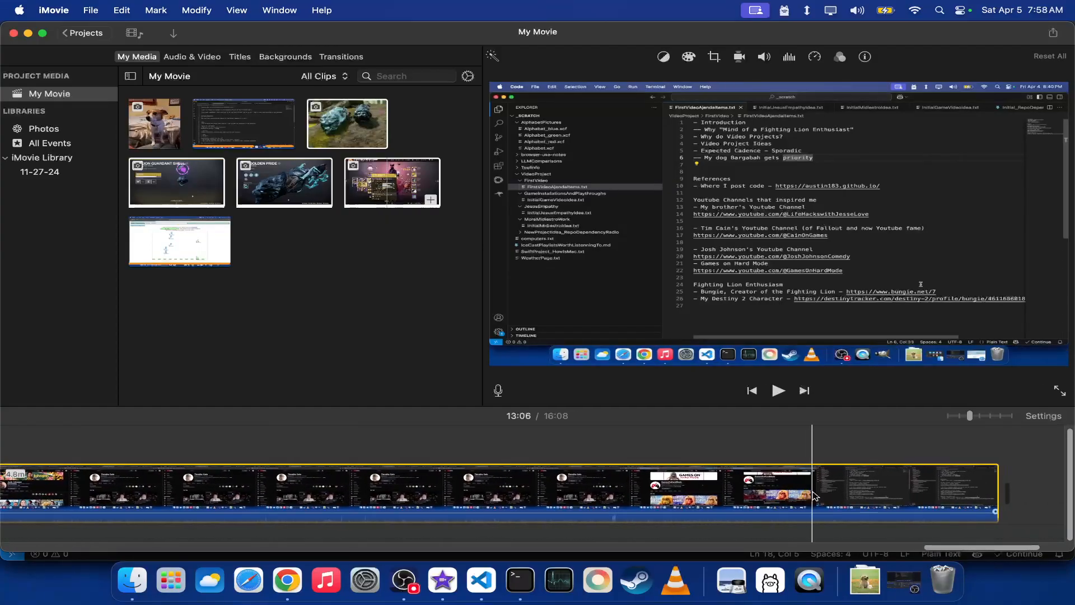
pyautogui.hscroll(-8, 784, 496)
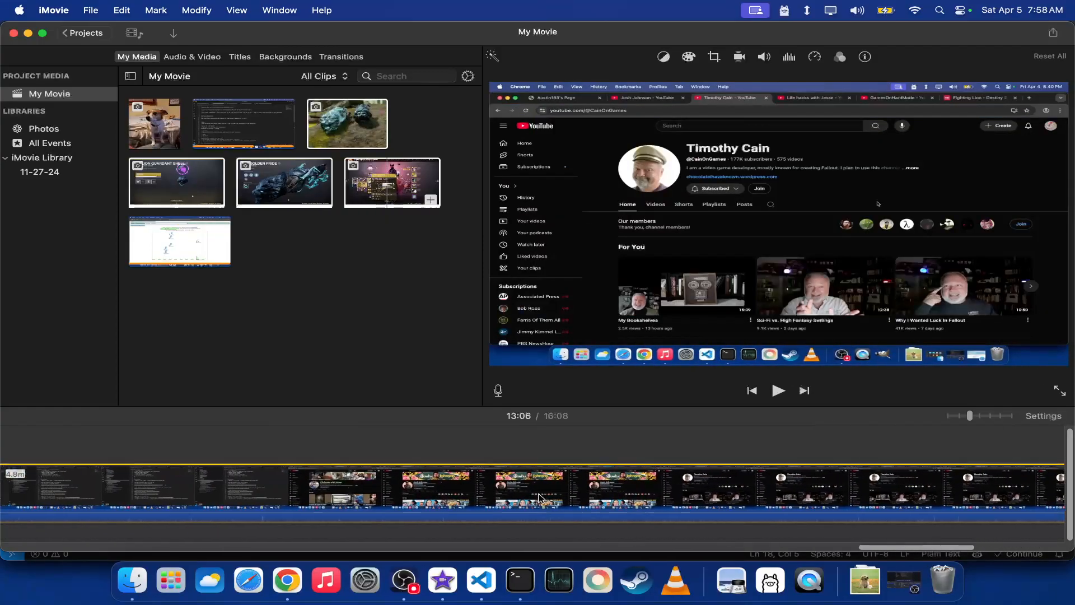
pyautogui.hscroll(-10, 540, 497)
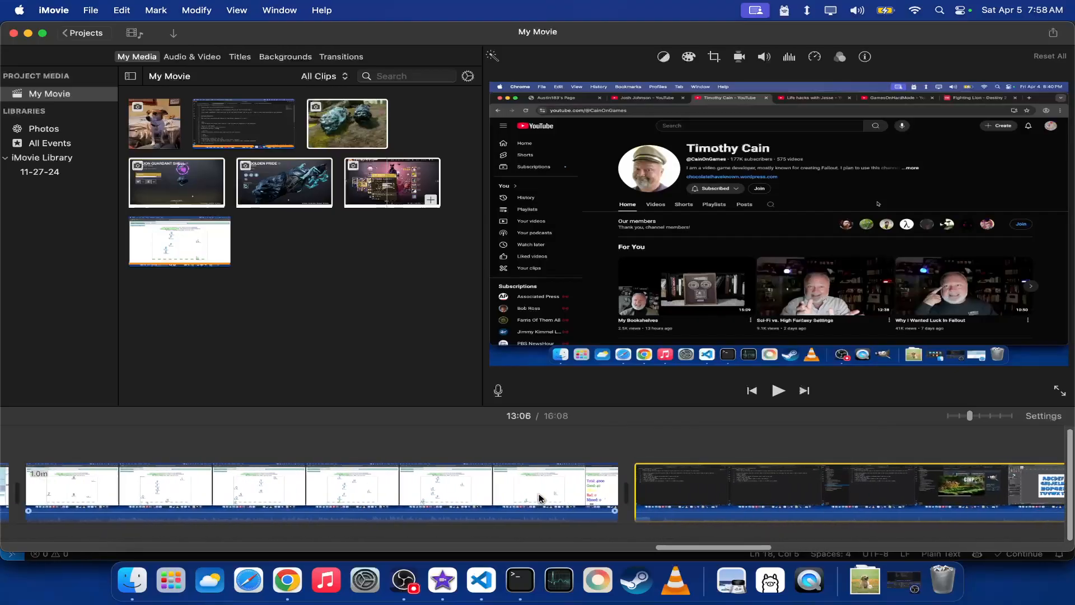
pyautogui.hscroll(-15, 540, 497)
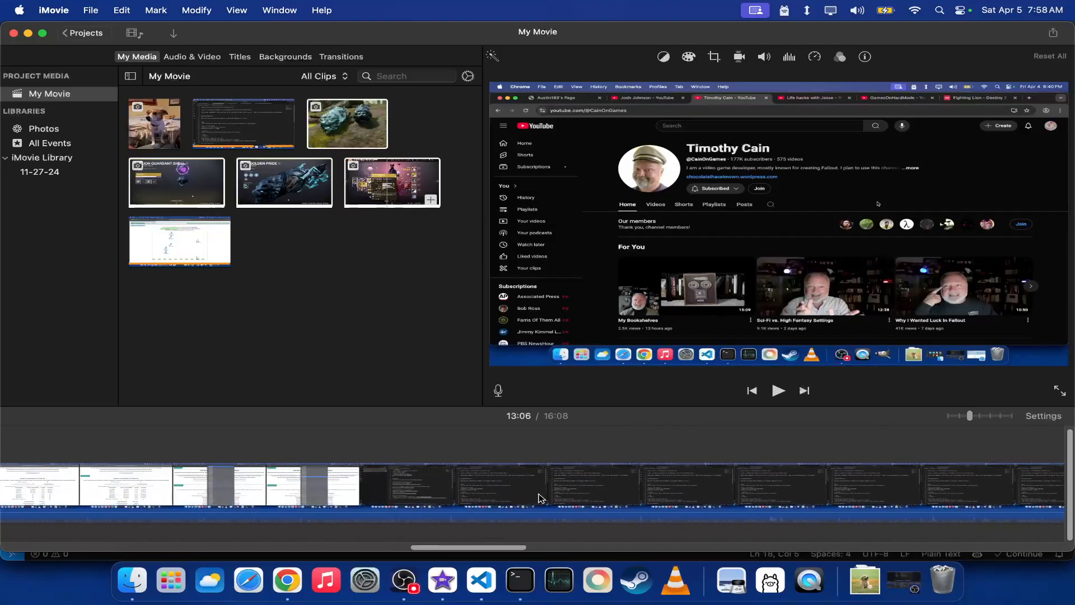
pyautogui.hscroll(-11, 541, 497)
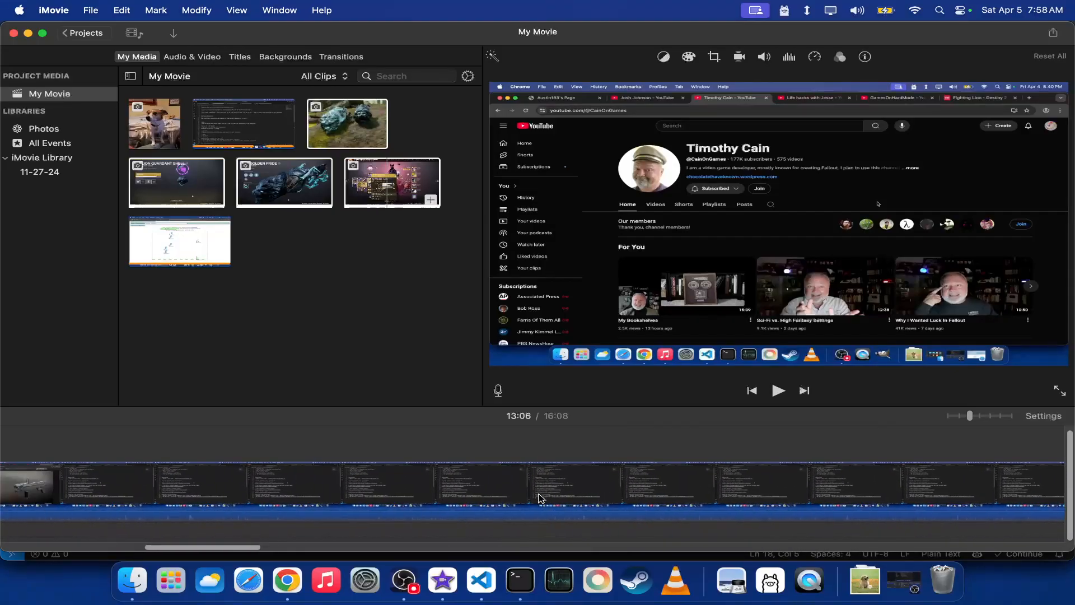
pyautogui.hscroll(-3, 540, 497)
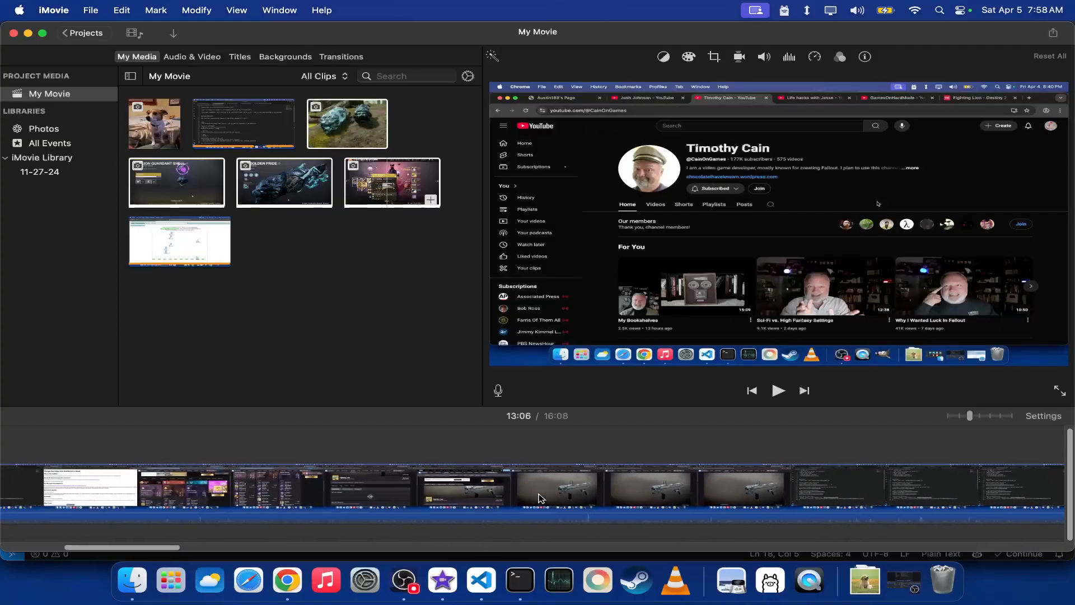
pyautogui.hscroll(-6, 540, 497)
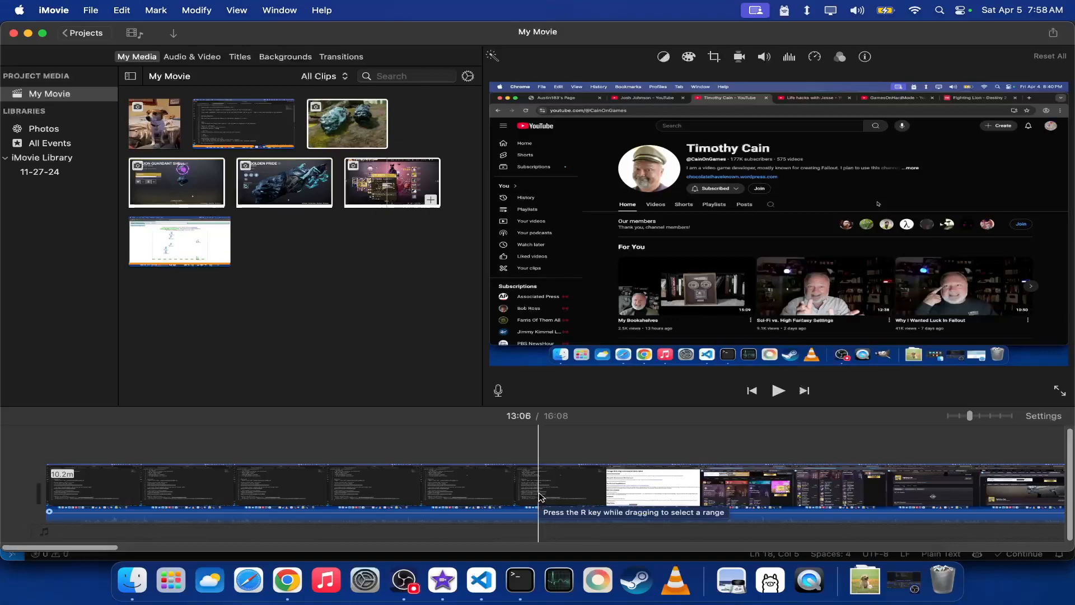
# - Play the introduction of the first clip, pause at 00:37, and inspect the Destiny tracker pages that follow
pyautogui.hscroll(1, 540, 497)
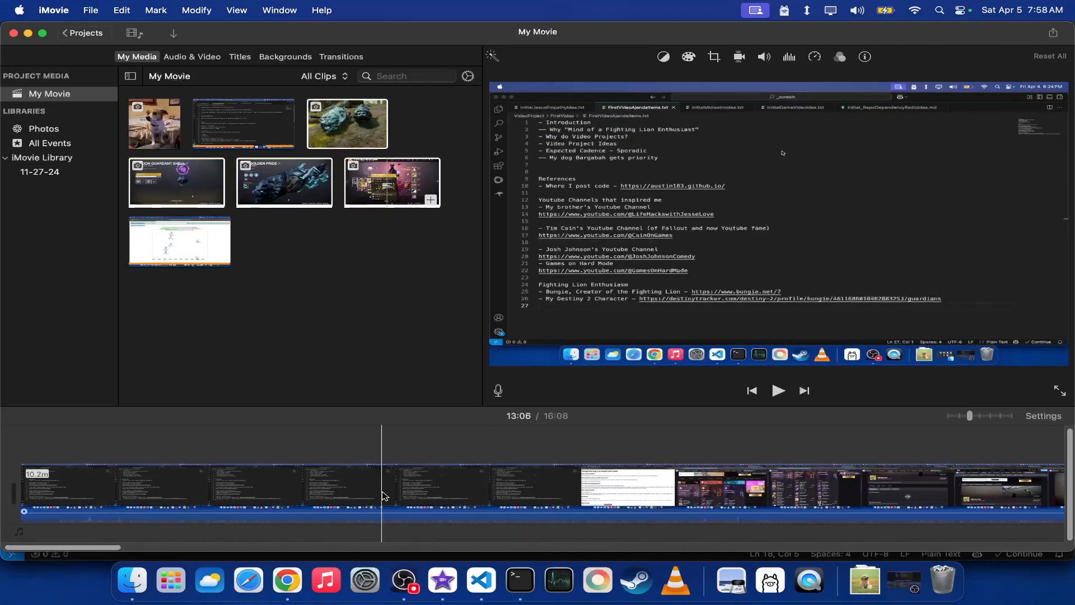
pyautogui.click(433, 495)
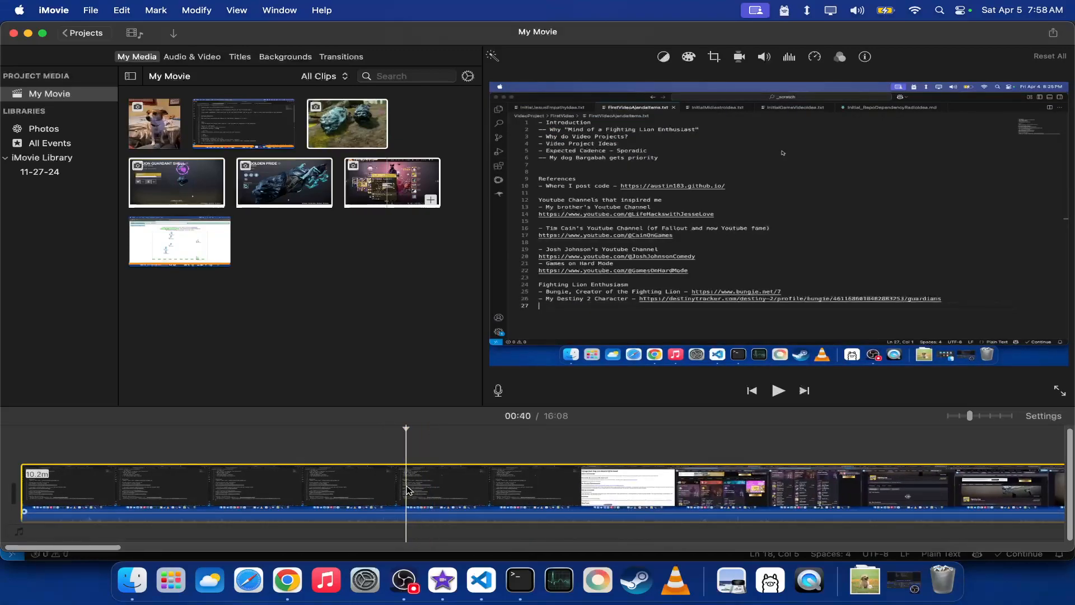
pyautogui.click(311, 501)
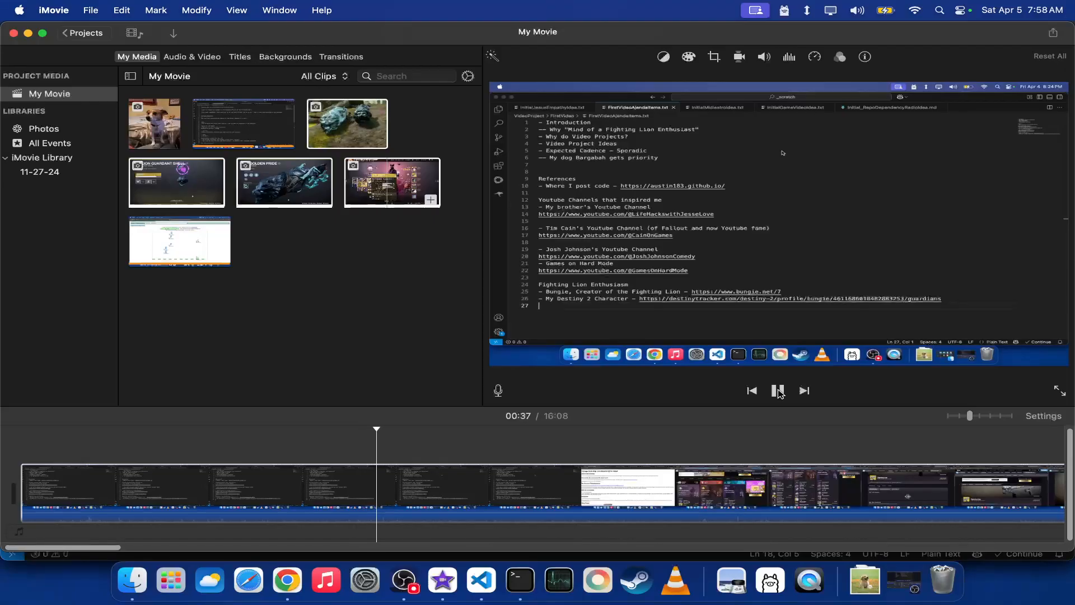
pyautogui.click(778, 390)
pyautogui.hscroll(10, 818, 506)
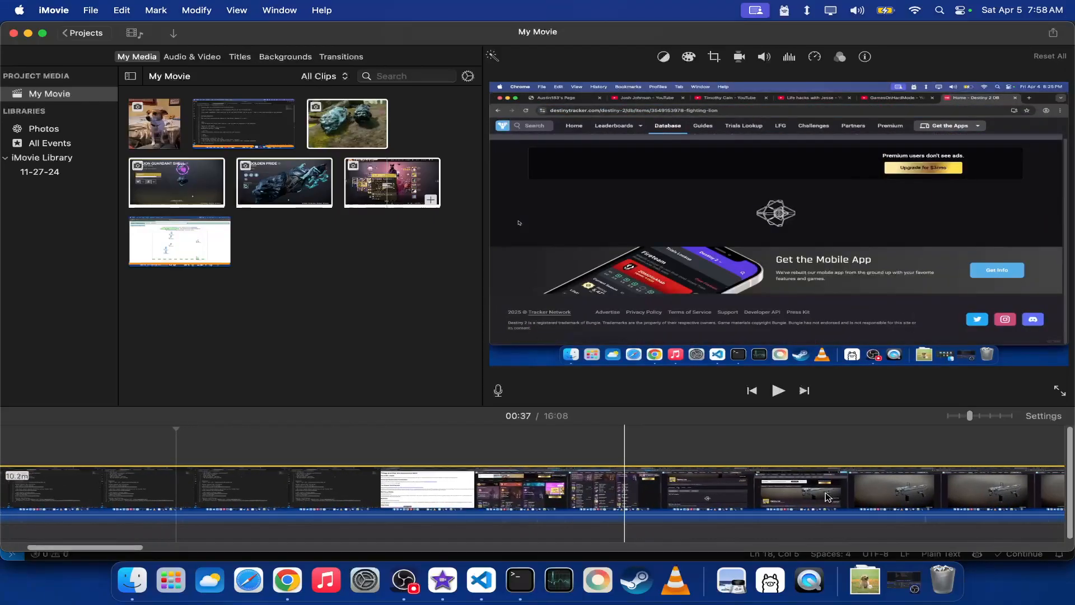
# - Play parts of the first clip's agenda notes, starting at 02:18 and again at 03:19
pyautogui.click(694, 500)
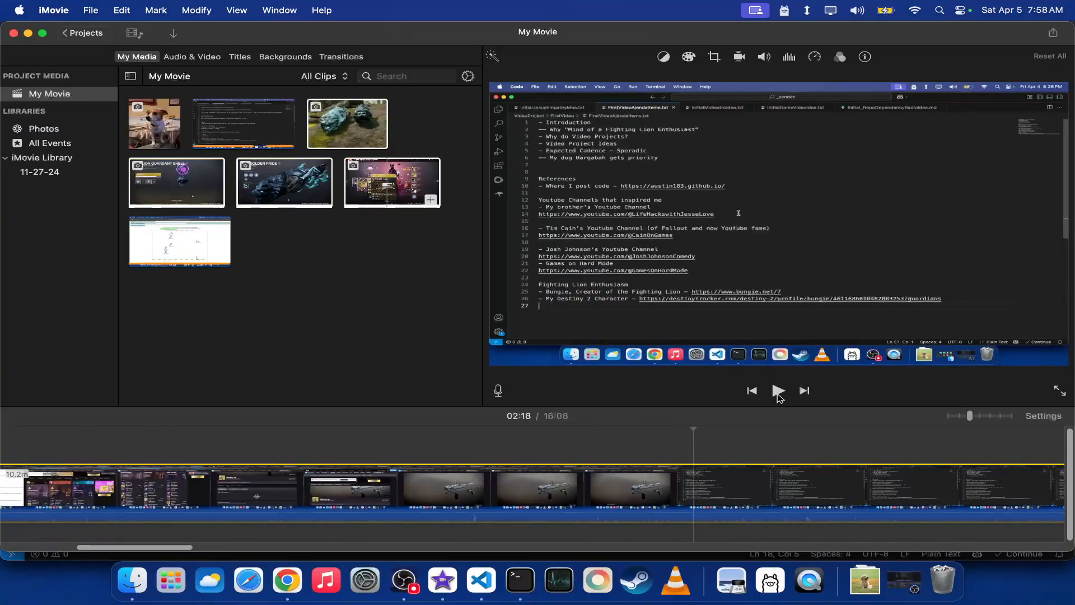
pyautogui.hscroll(4, 663, 494)
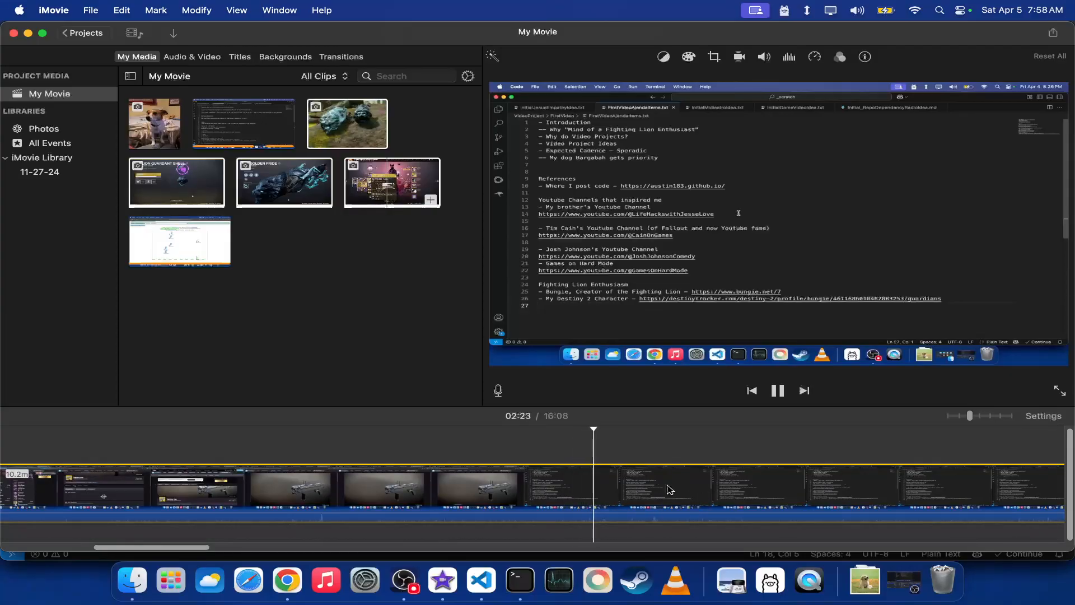
pyautogui.hscroll(5, 784, 496)
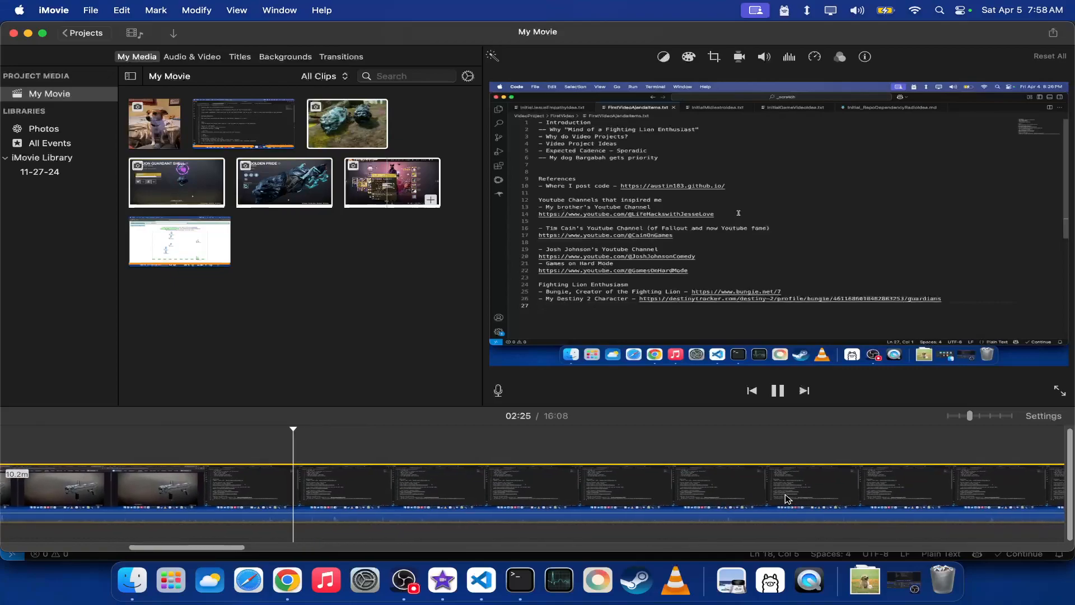
pyautogui.click(801, 486)
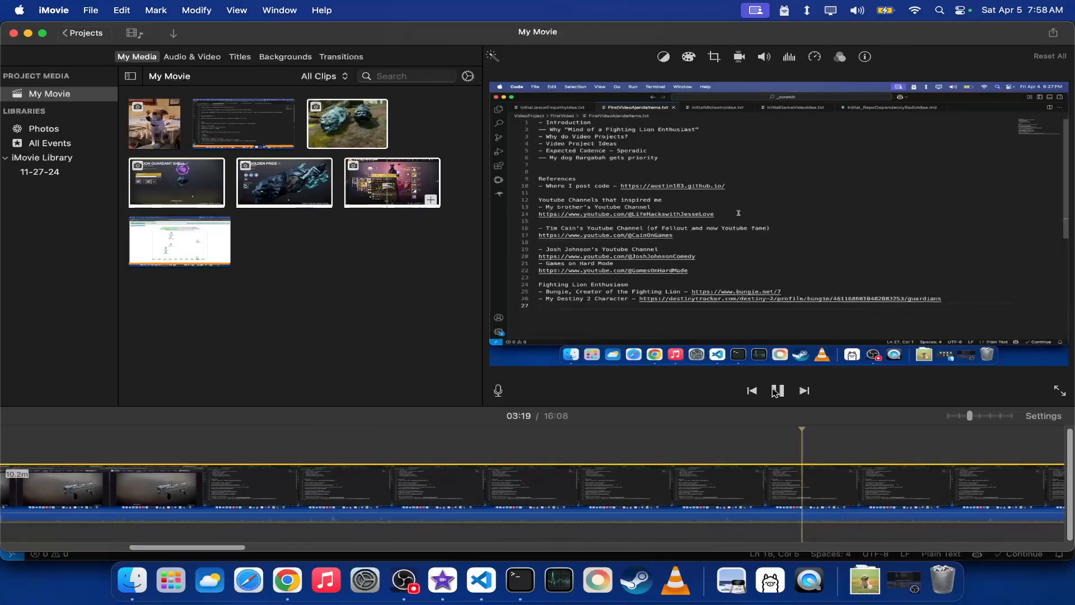
pyautogui.click(775, 392)
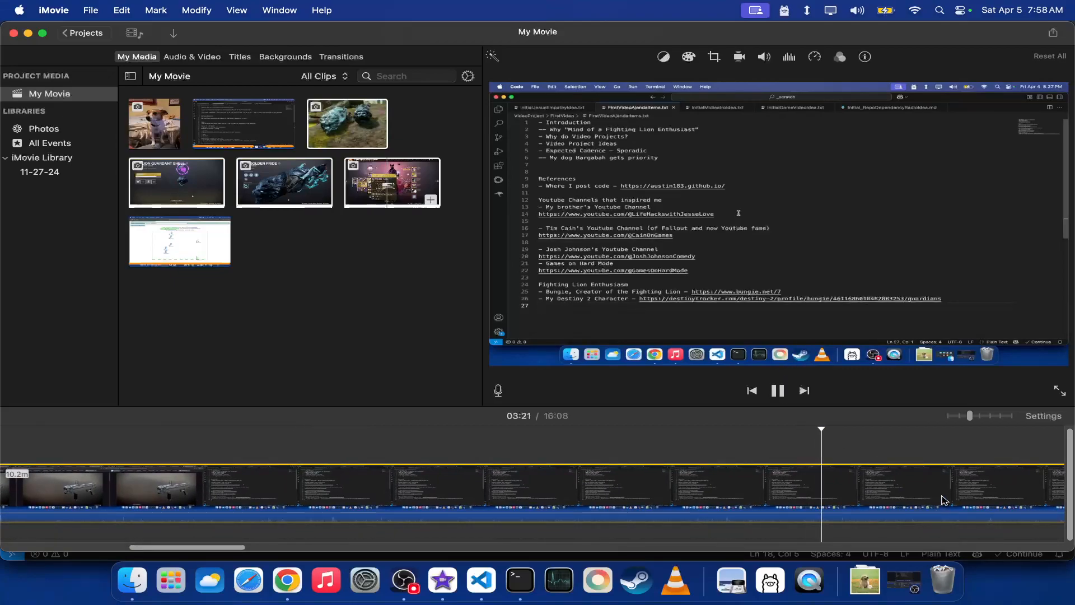
# - Skip further through the first clip's agenda notes, continue playback past 04:03, and pause at 05:15
pyautogui.hscroll(5, 942, 500)
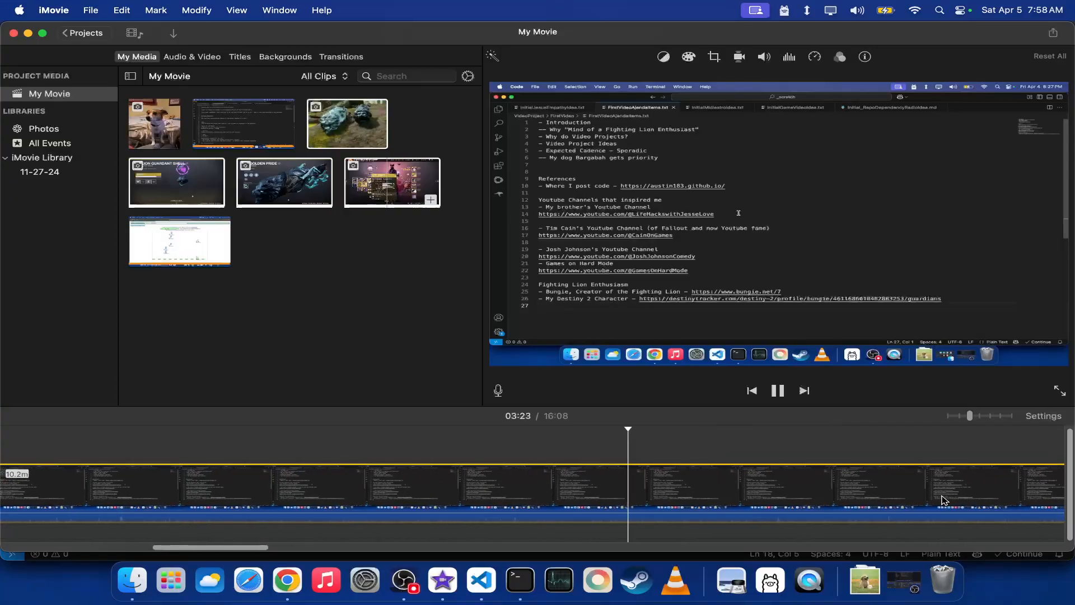
pyautogui.hscroll(3, 918, 500)
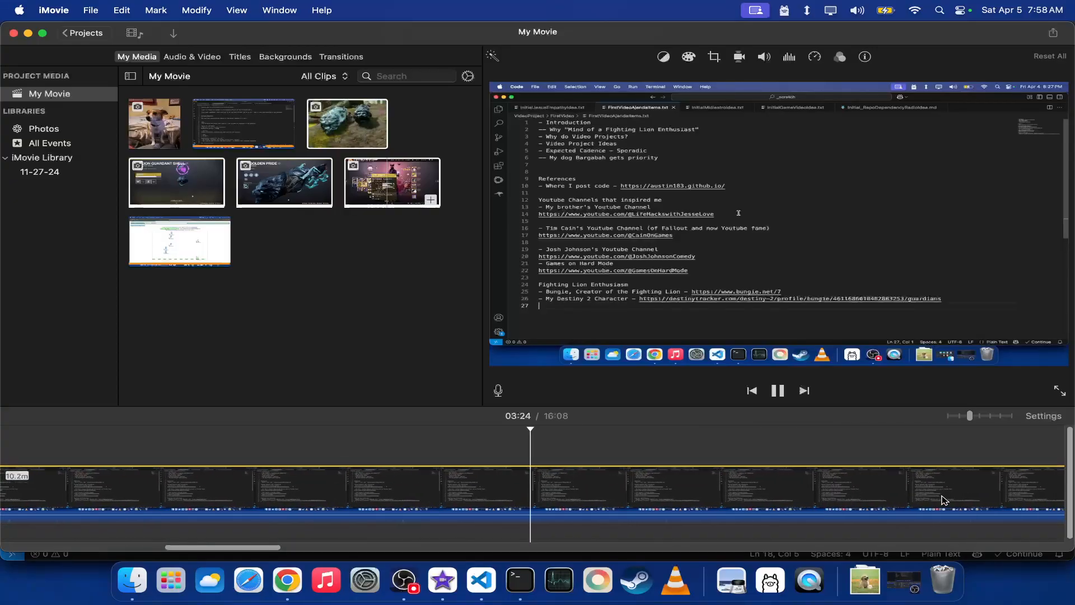
pyautogui.click(870, 501)
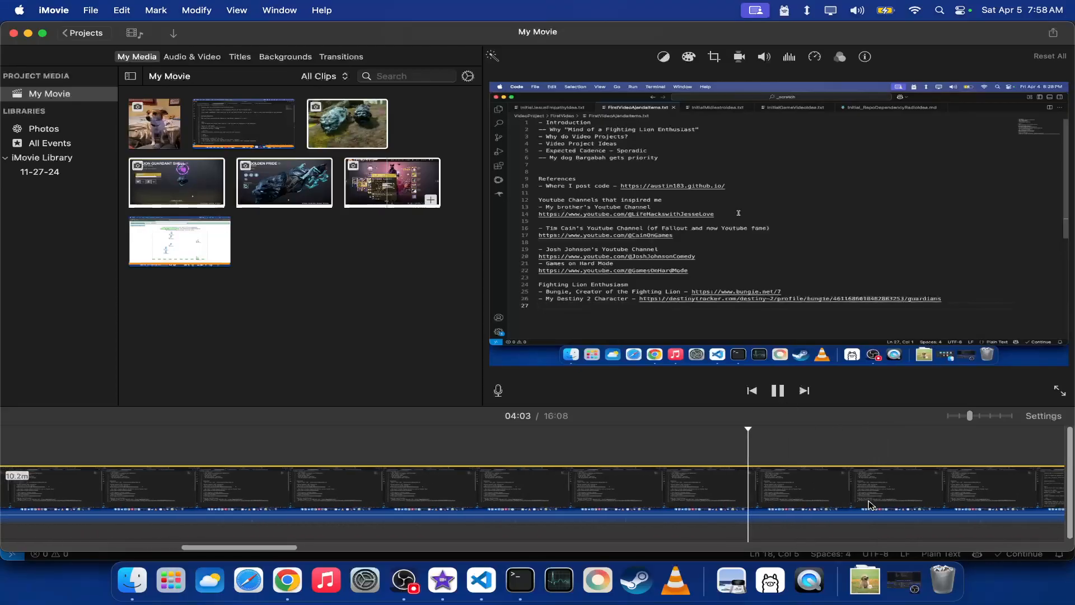
pyautogui.click(921, 477)
pyautogui.click(783, 393)
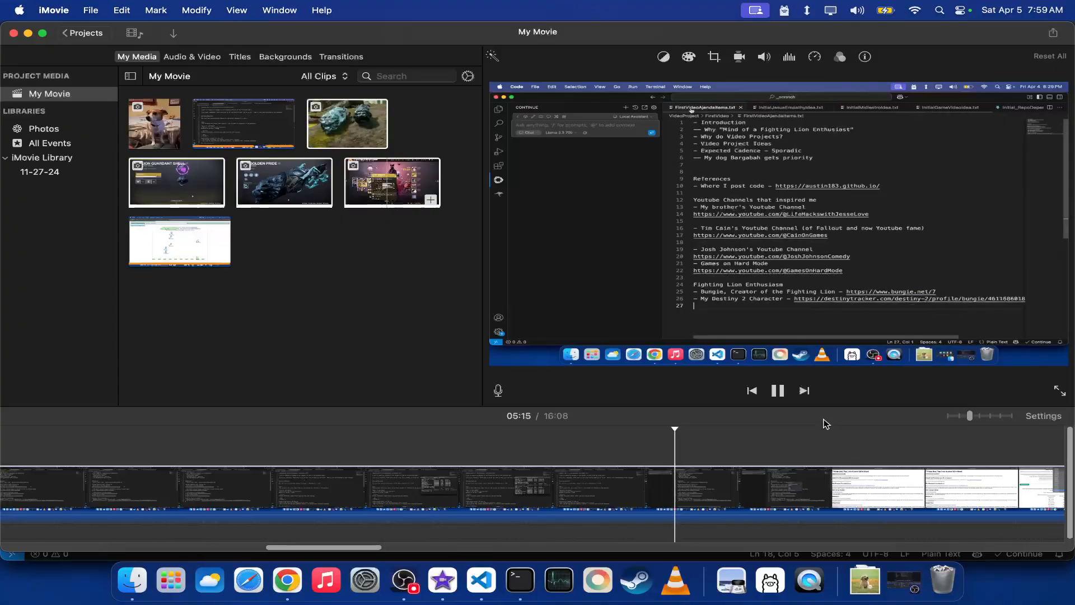
pyautogui.click(778, 390)
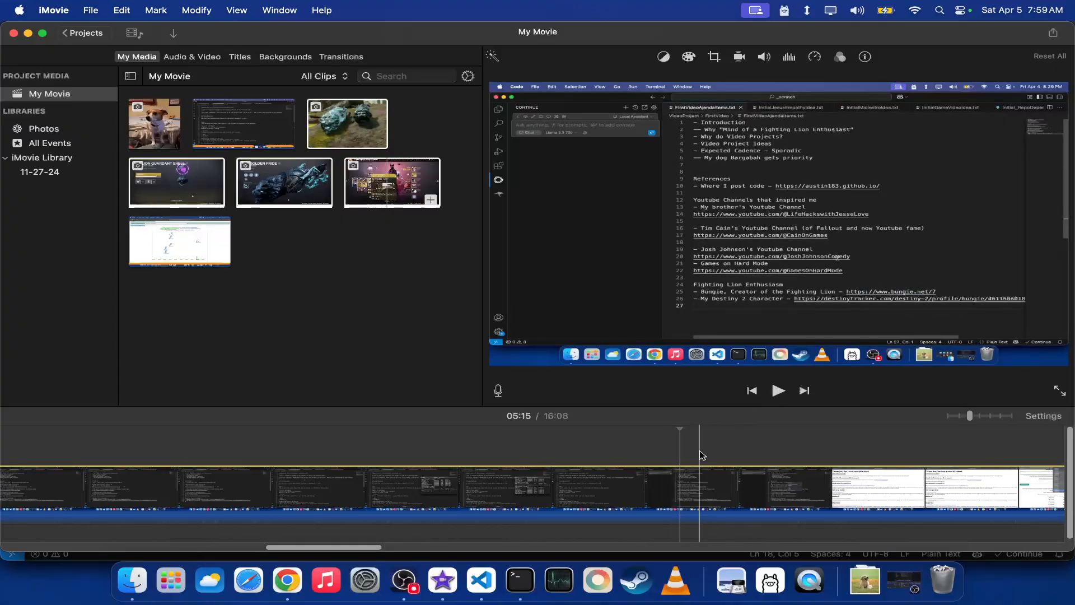
# - Replay the first clip from 05:11 and pause at 05:13, where the Continue extension is on screen
pyautogui.click(639, 490)
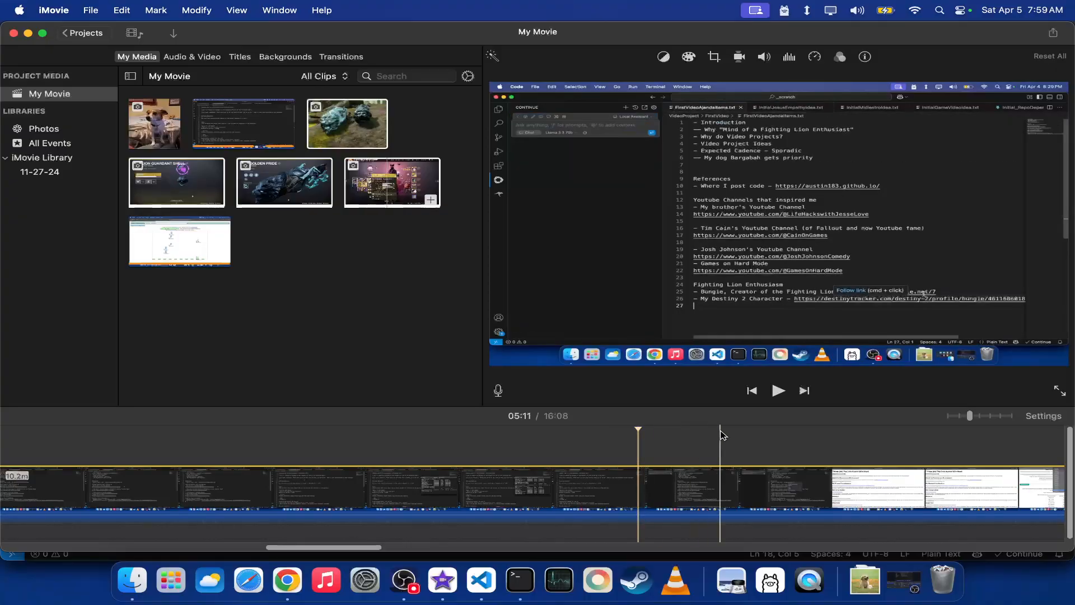
pyautogui.click(784, 393)
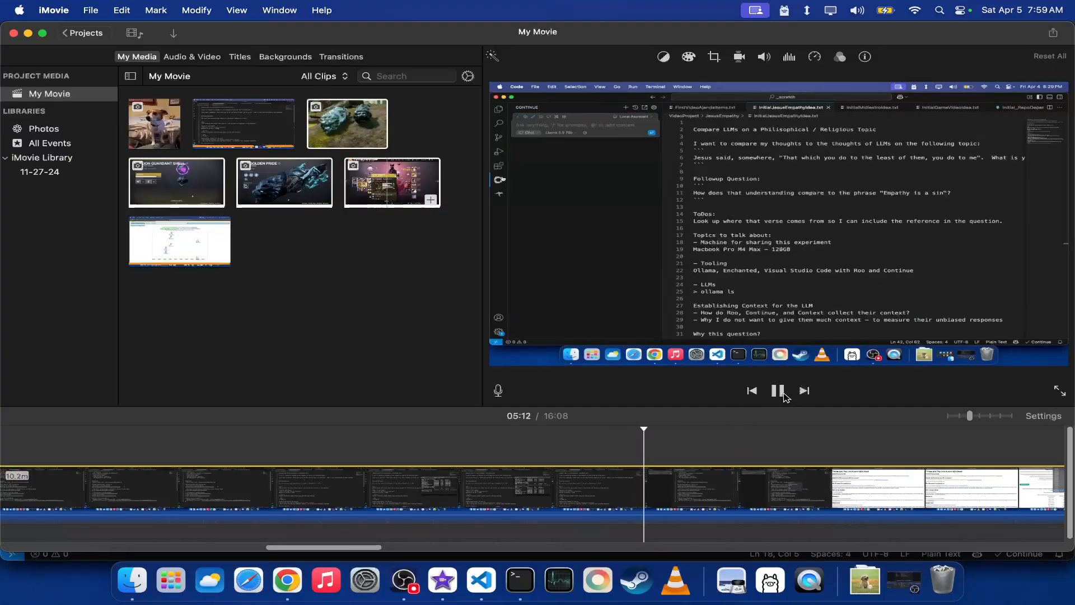
pyautogui.click(779, 392)
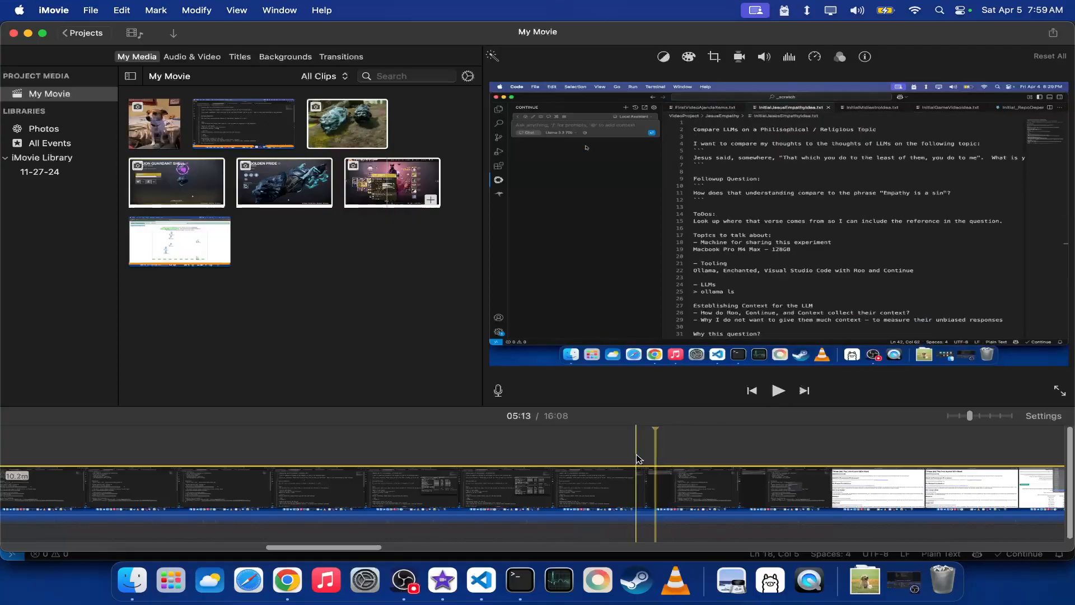
# - Open the audio and video sound effects collection and deny access to Apple Music and the media library
pyautogui.click(451, 273)
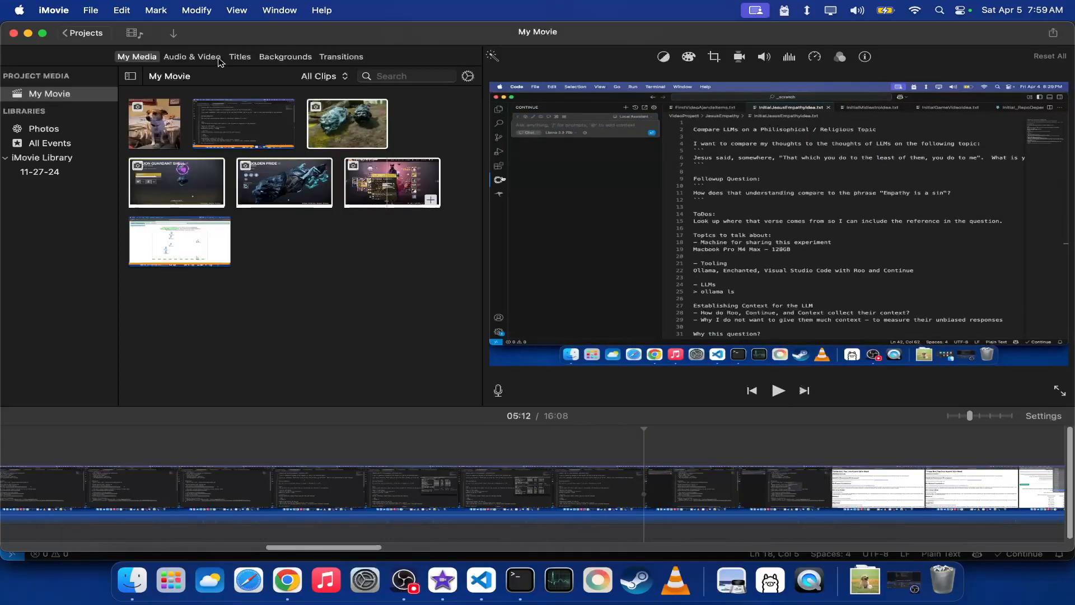
pyautogui.click(192, 57)
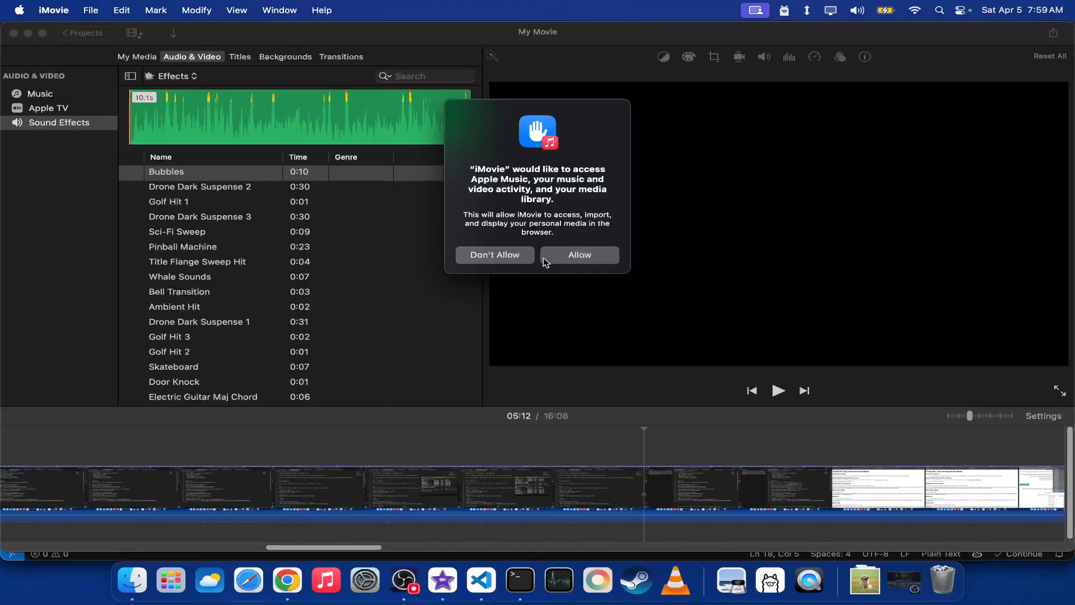
pyautogui.click(471, 259)
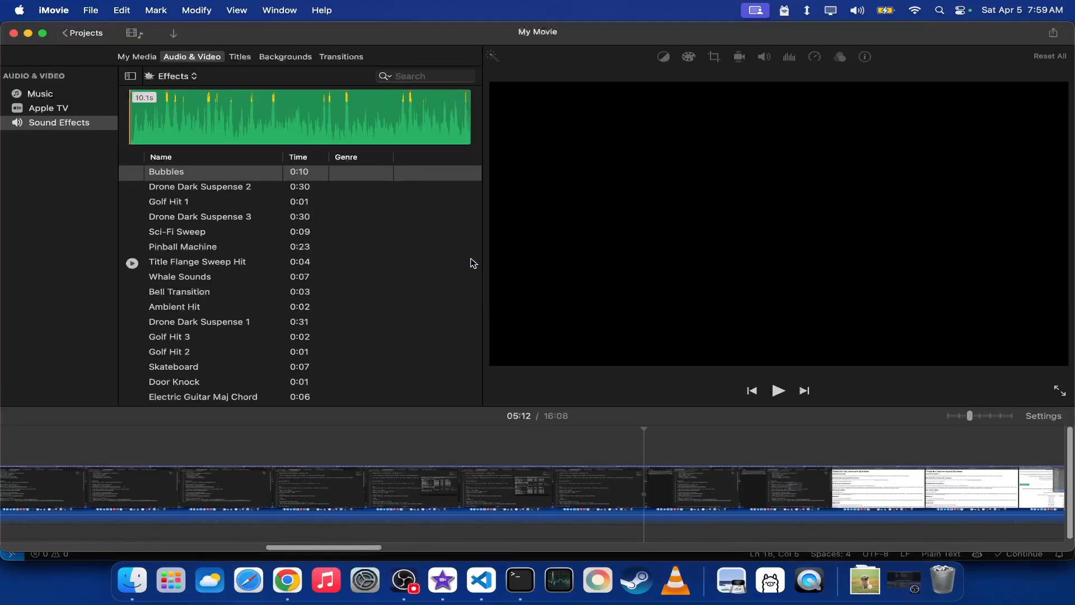
# - Browse the title styles and add the Lower title over the first clip in the timeline
pyautogui.click(236, 60)
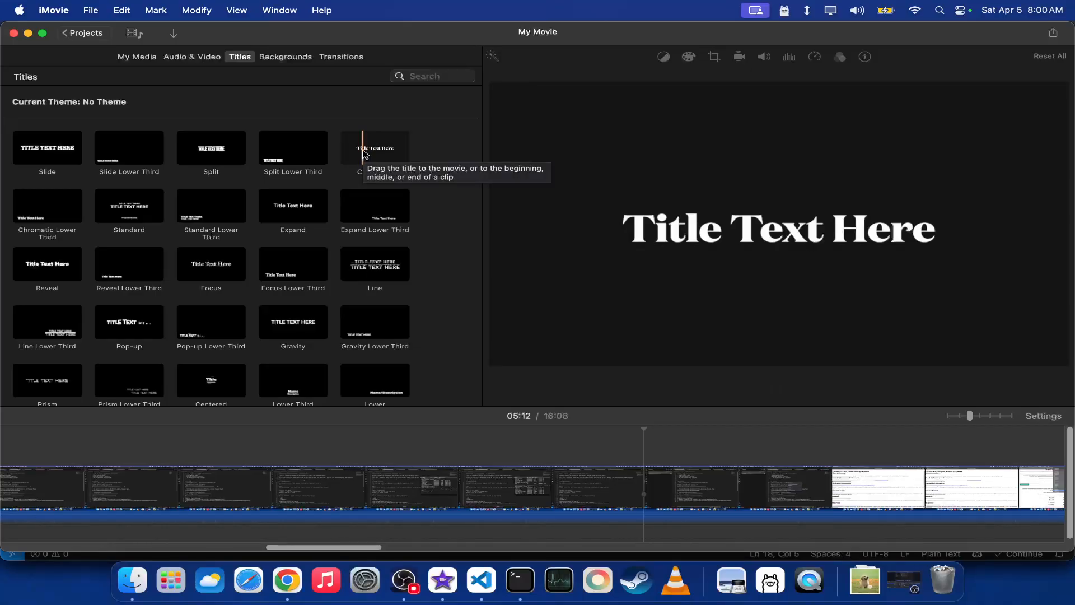
pyautogui.scroll(-6, 369, 134)
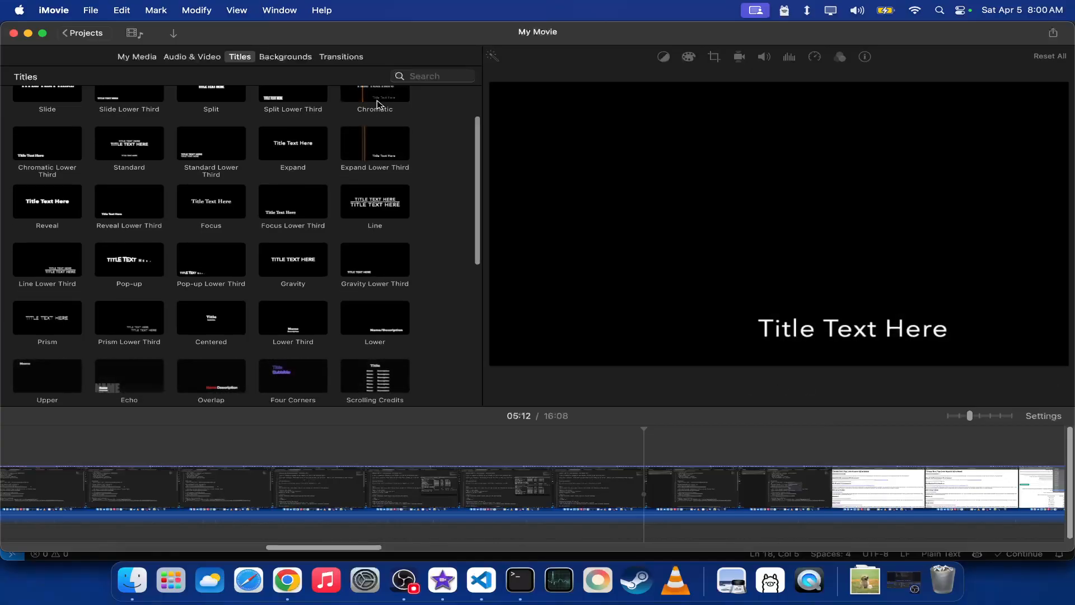
pyautogui.scroll(-1, 379, 105)
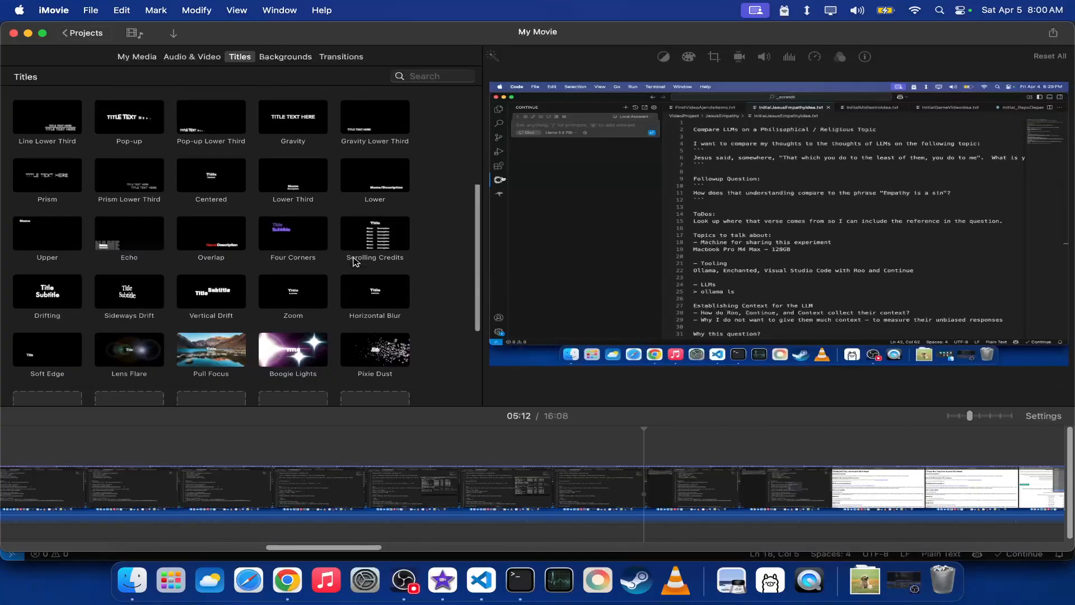
pyautogui.scroll(3, 354, 261)
pyautogui.scroll(2, 354, 262)
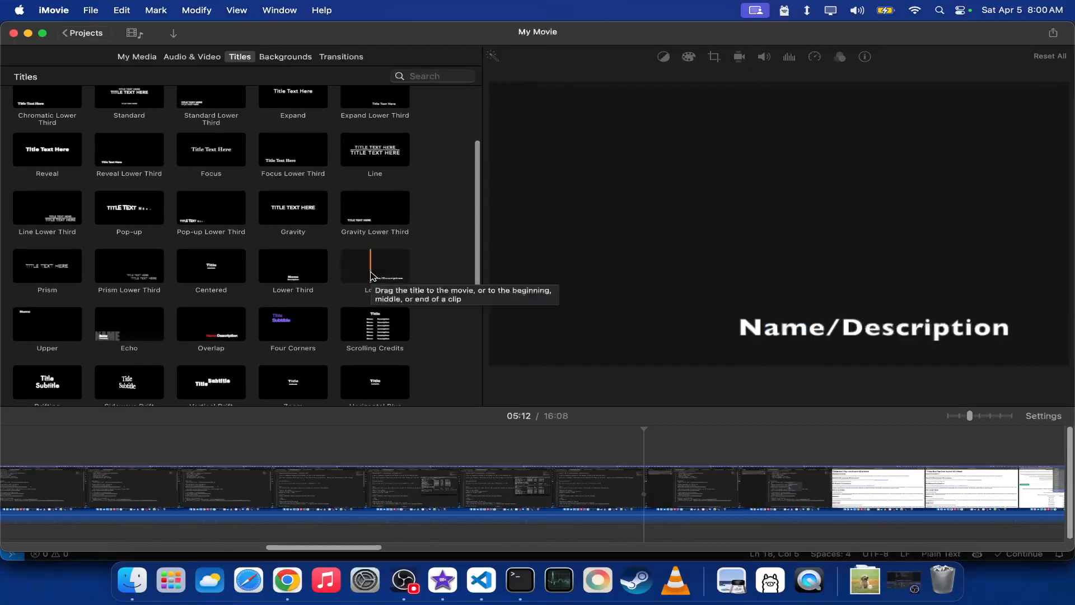
pyautogui.click(371, 275)
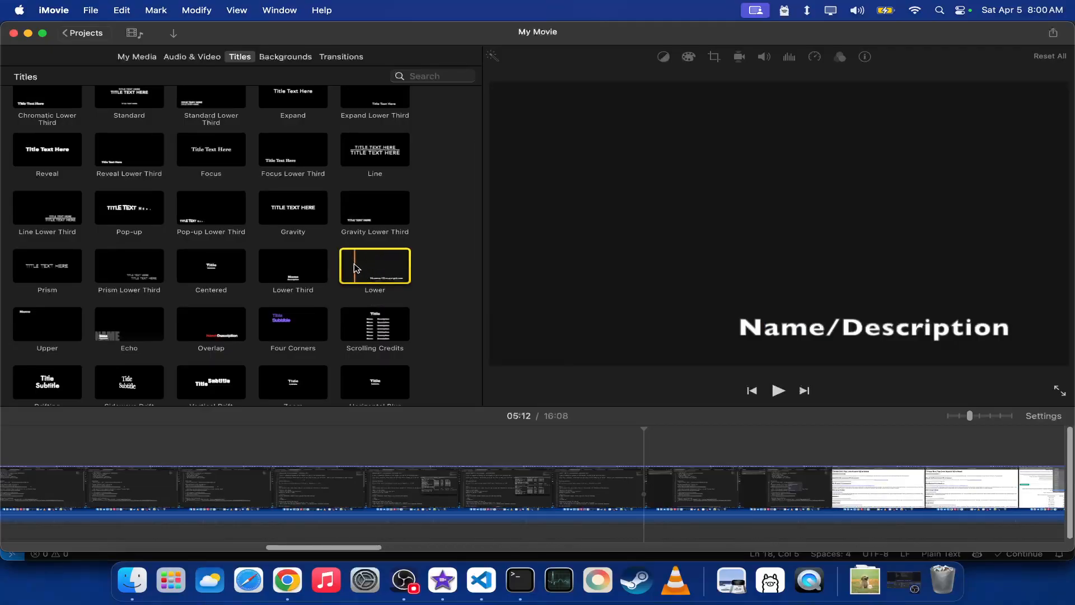
pyautogui.moveTo(363, 276); pyautogui.dragTo(642, 502)
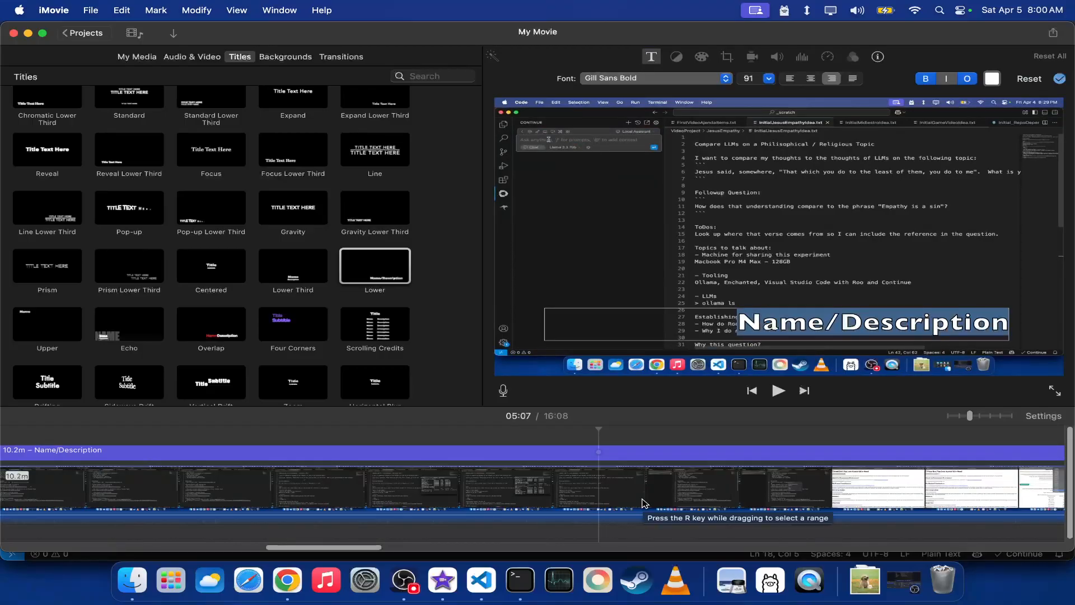
# - Replace the title's placeholder with the text: Meant to say "Continue" instead of "Roo Here"
pyautogui.write('Meant to say R')
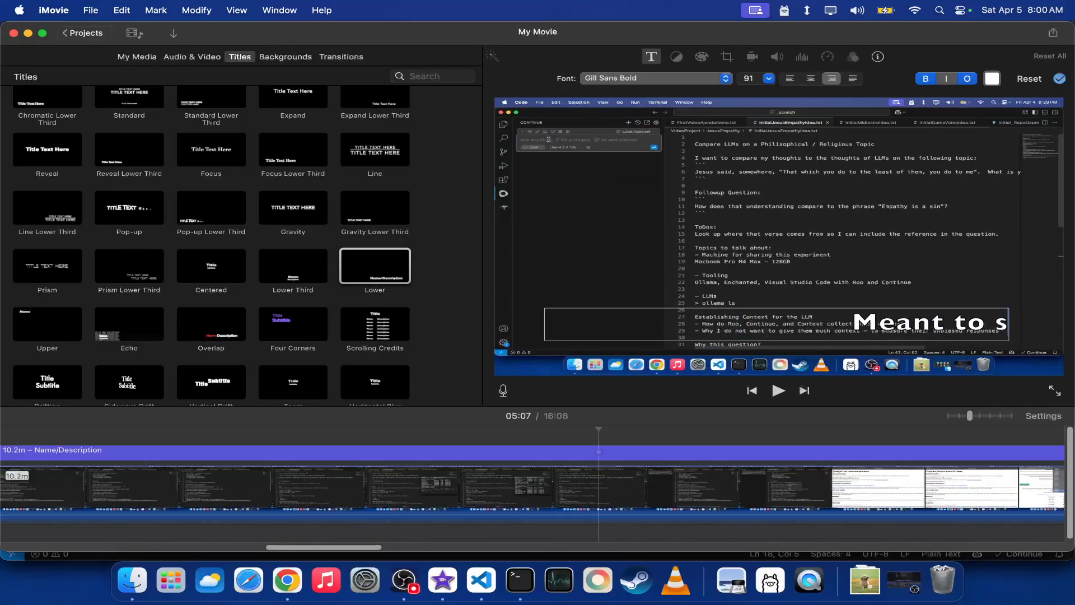
pyautogui.press('BackSpace')
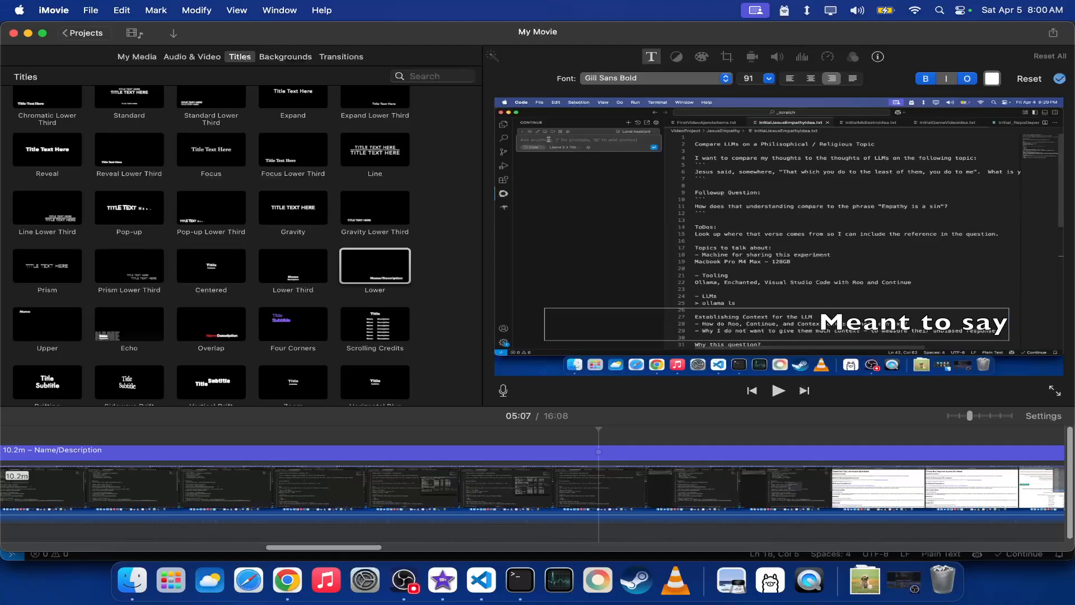
pyautogui.write('"')
pyautogui.press('Return')
pyautogui.write('cont')
pyautogui.press('BackSpace')
pyautogui.press('BackSpace')
pyautogui.press('BackSpace')
pyautogui.press('BackSpace')
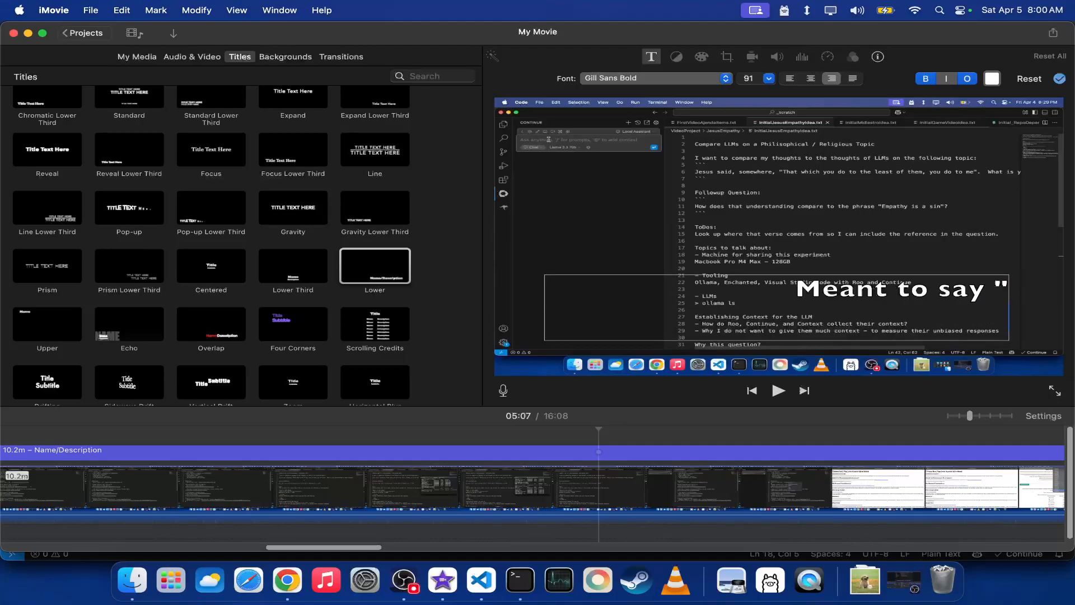
pyautogui.write('Continue"')
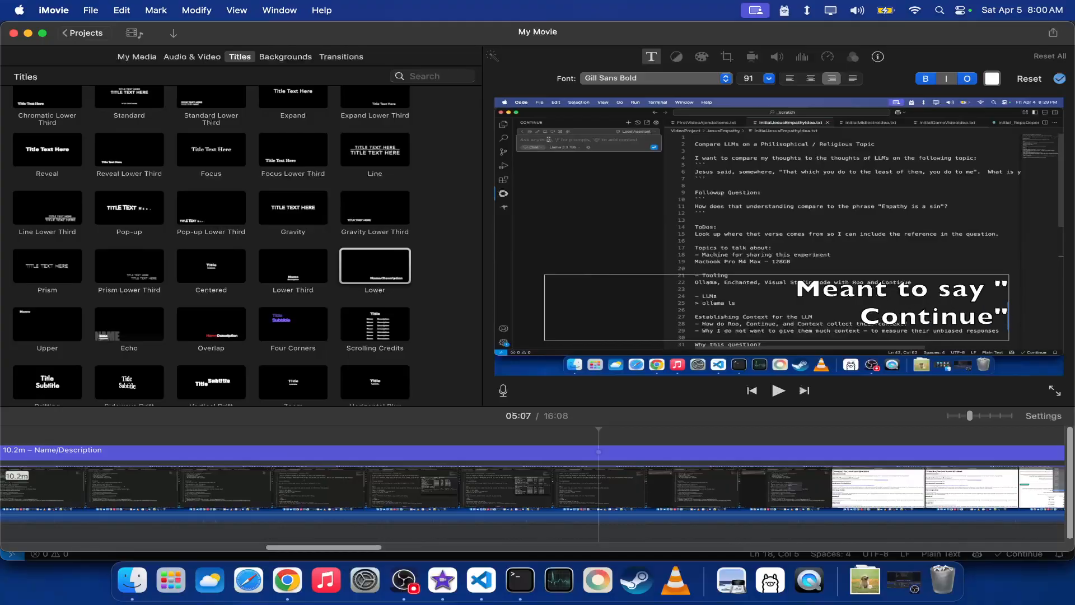
pyautogui.write(' instead of')
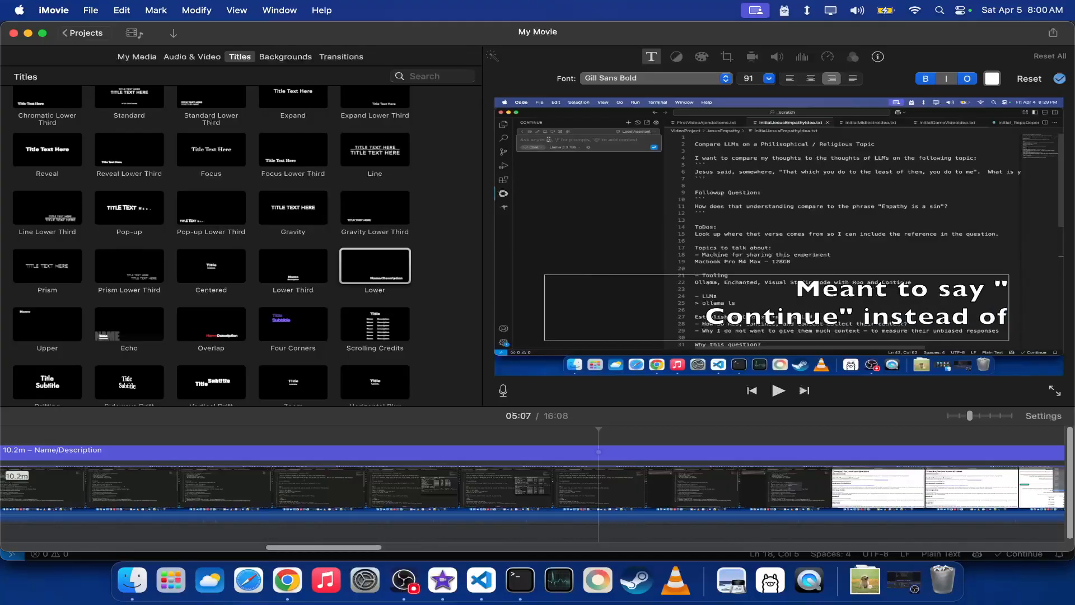
pyautogui.write(' "Roo H')
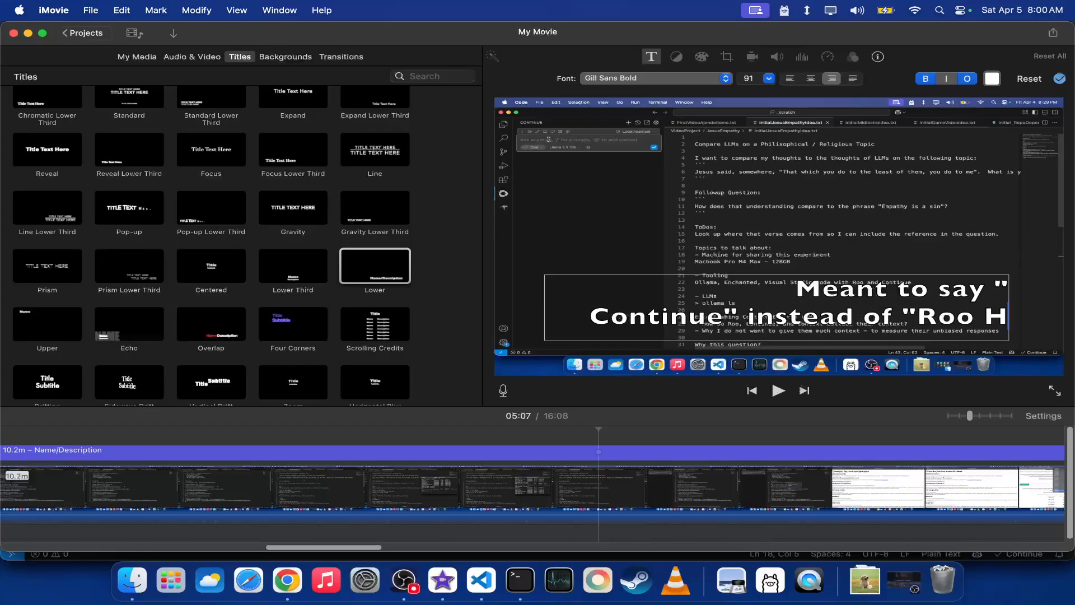
pyautogui.write('ere"')
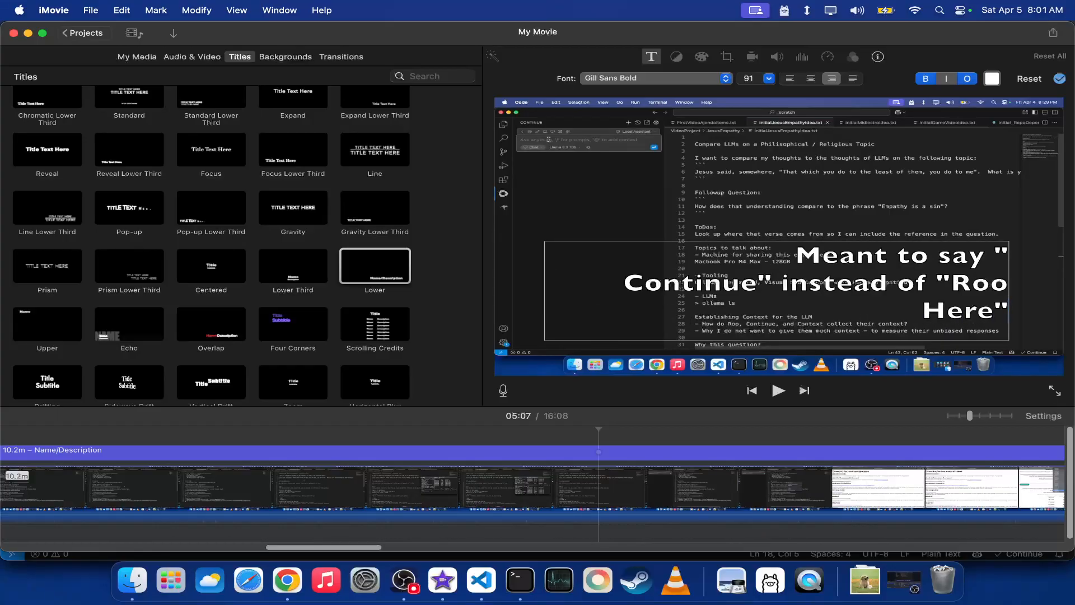
# - Reduce the title's font size to 80
pyautogui.click(752, 77)
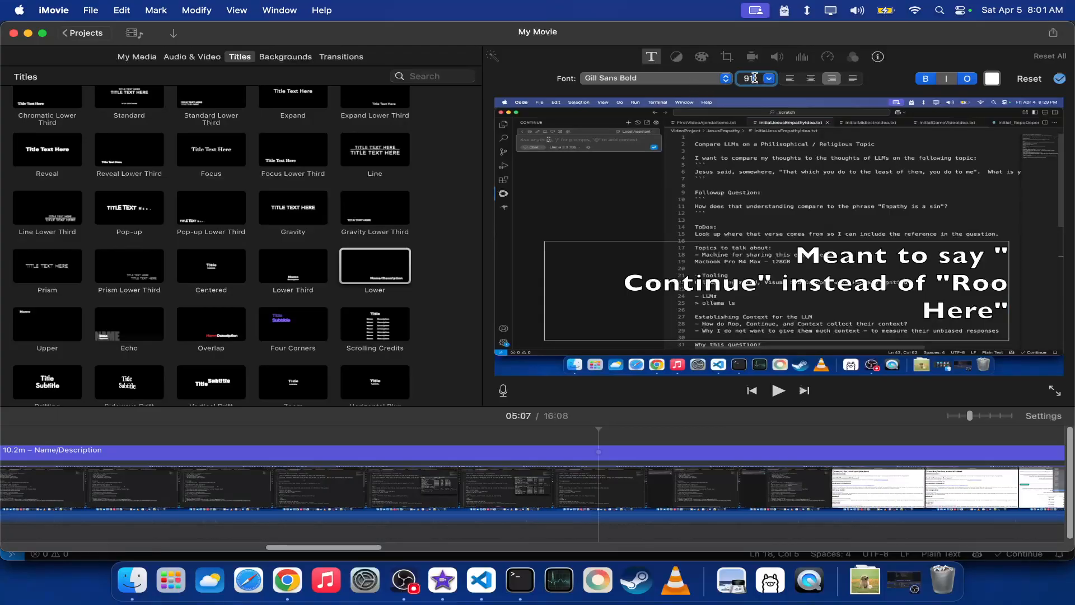
pyautogui.click(769, 78)
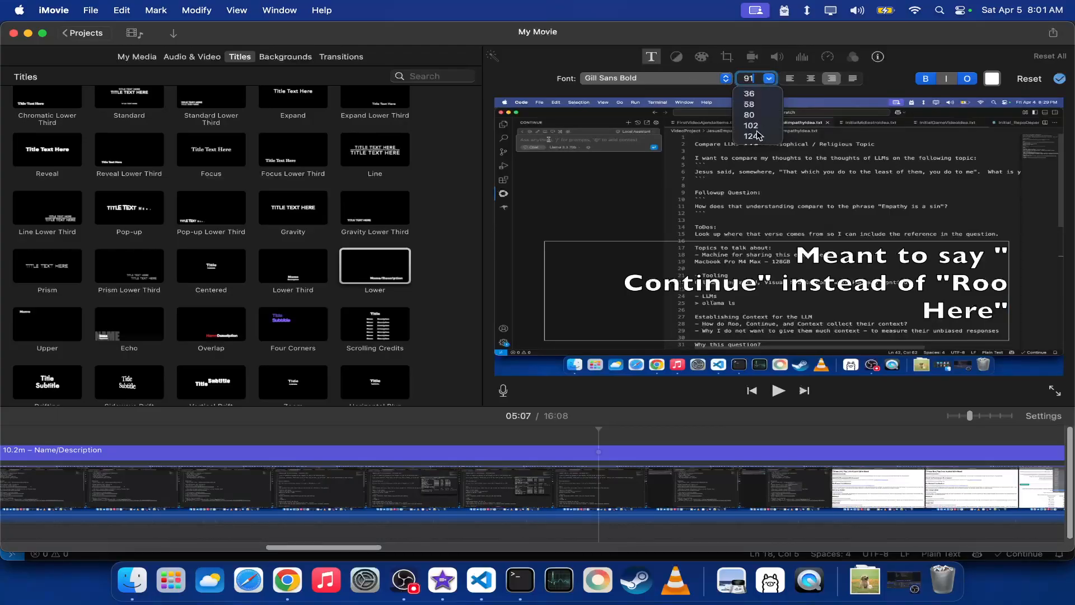
pyautogui.click(750, 115)
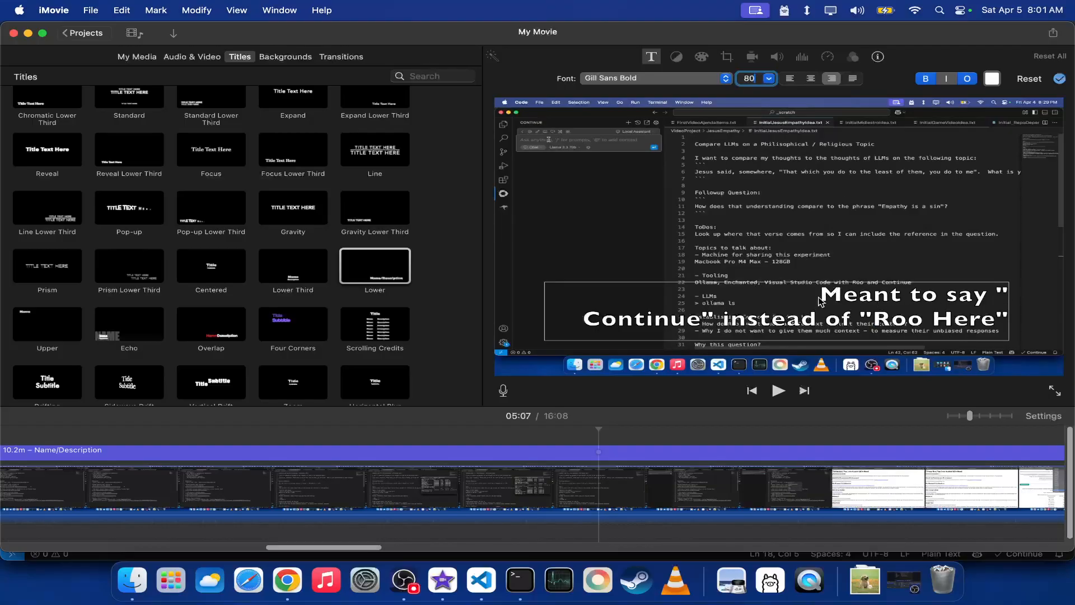
# - Try centred, left and justified alignment on the second line of the title text
pyautogui.click(810, 83)
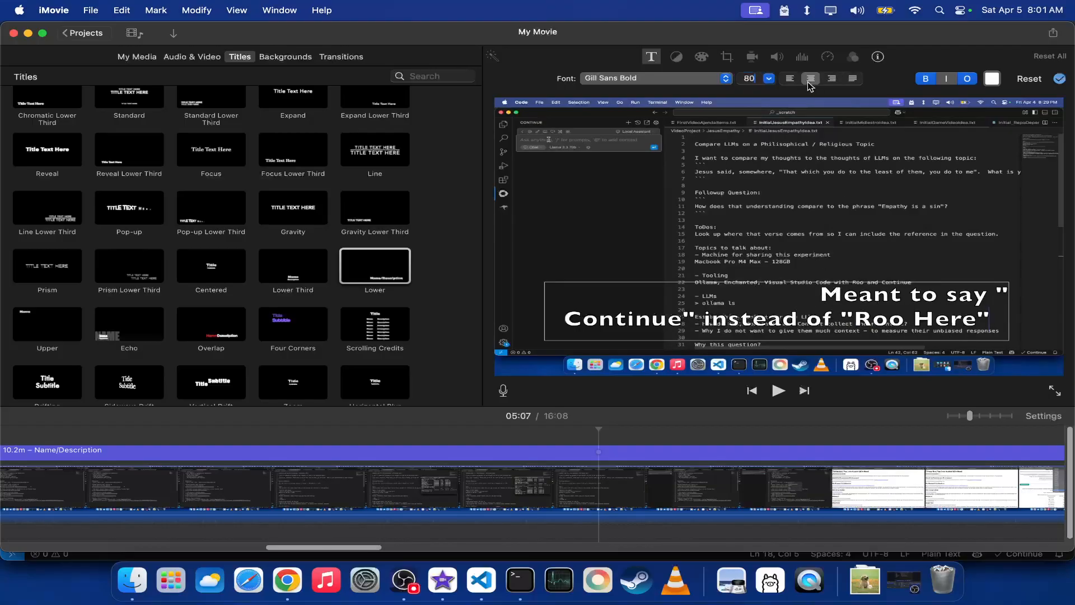
pyautogui.click(790, 79)
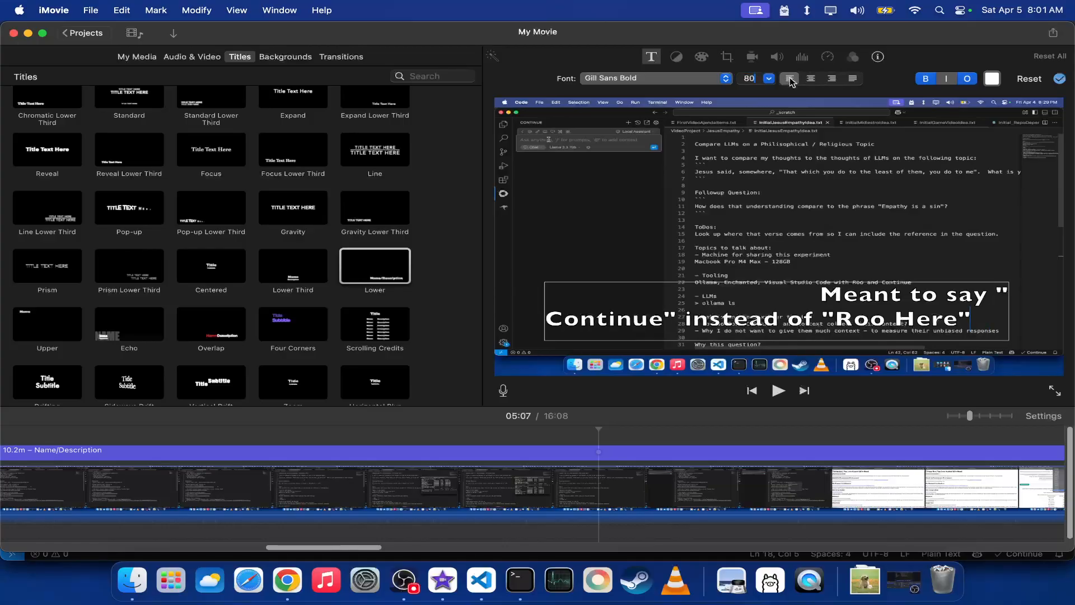
pyautogui.click(854, 81)
pyautogui.click(790, 83)
# - Break the title text into four lines: Meant to say / "Continue" / instead of / "Roo Here"
pyautogui.click(827, 296)
pyautogui.press('Return')
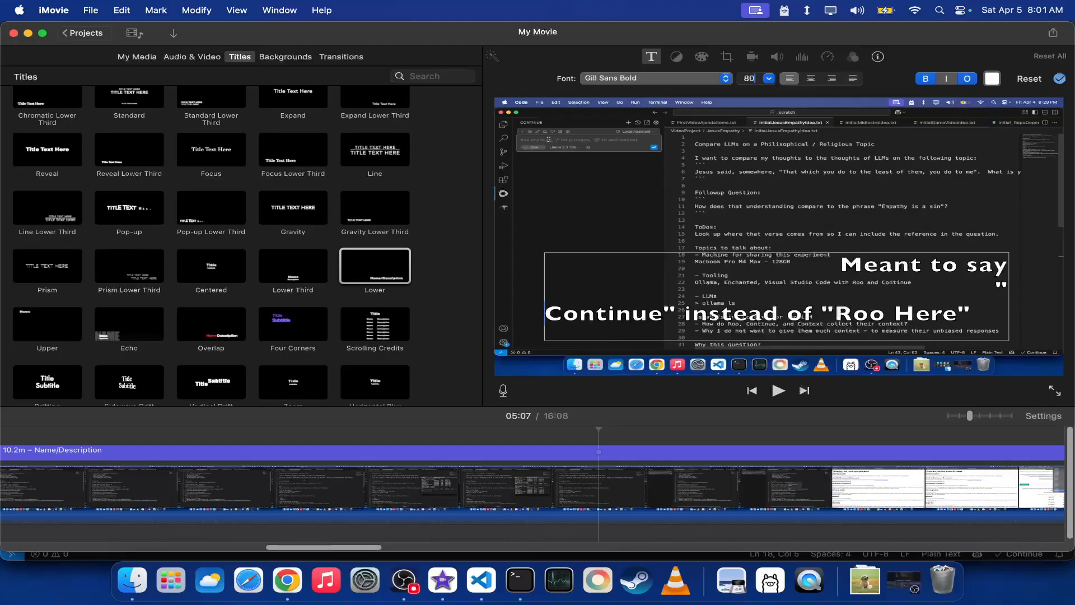
pyautogui.press('Delete')
pyautogui.press('Right')
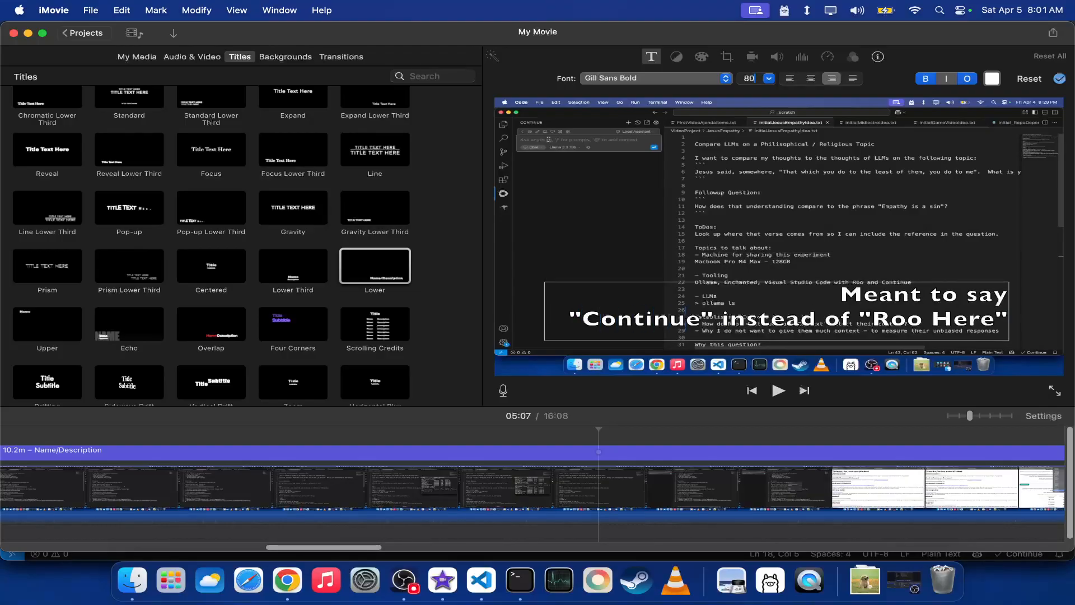
pyautogui.press('Return')
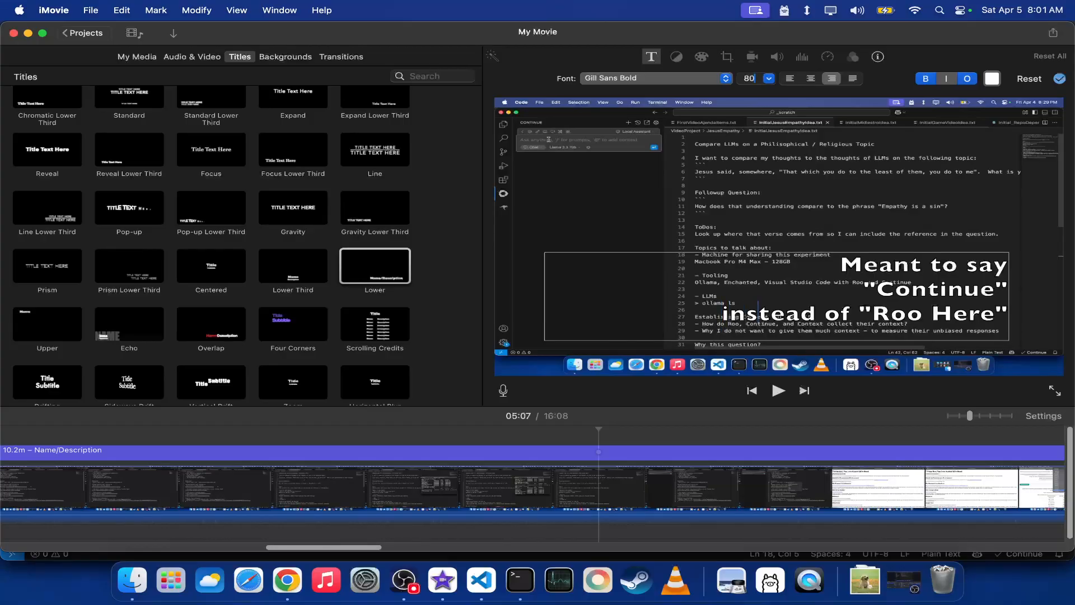
pyautogui.press('Return')
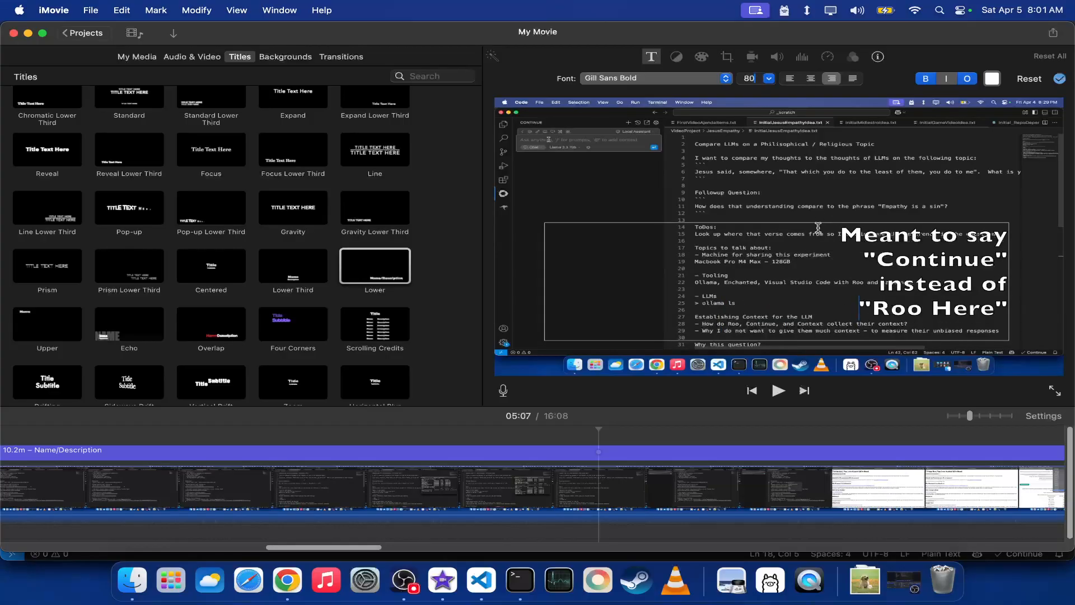
pyautogui.moveTo(905, 261); pyautogui.dragTo(805, 221)
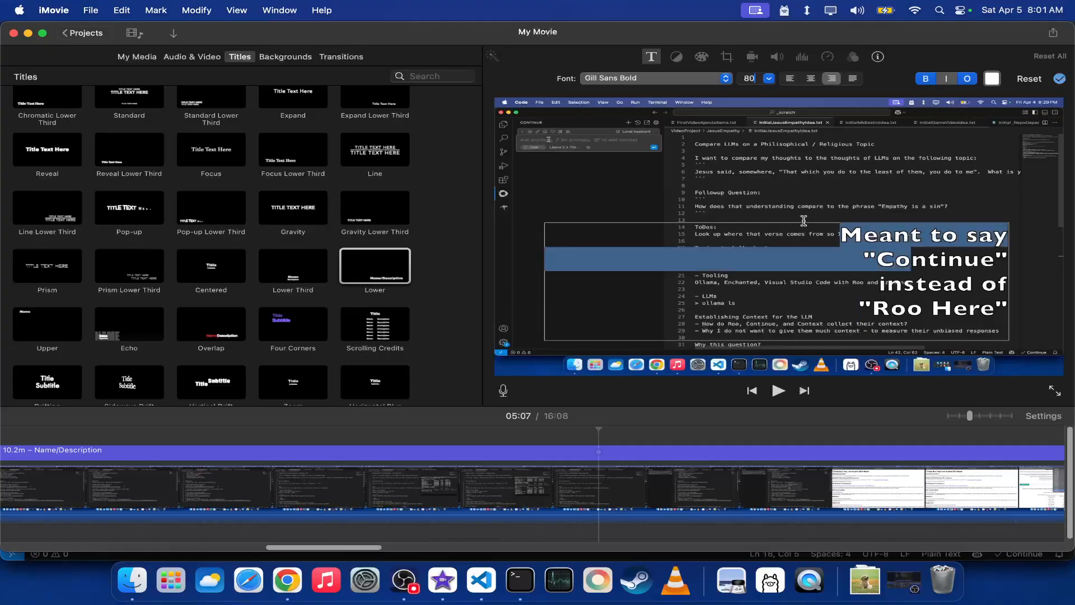
pyautogui.click(757, 272)
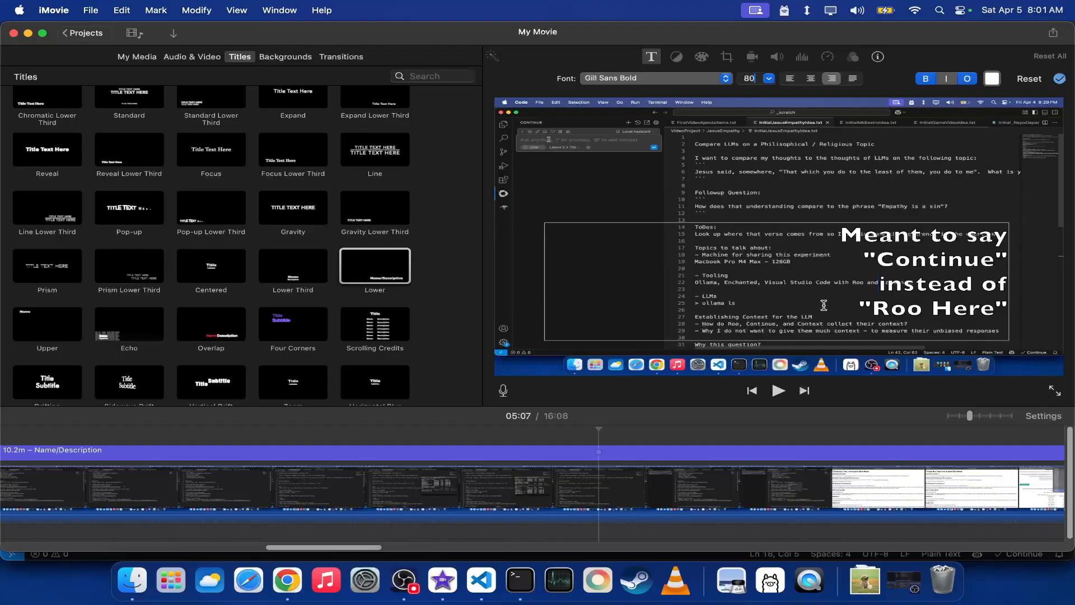
# - Leave the title's text editing and show the title's information with its duration
pyautogui.click(297, 265)
pyautogui.click(298, 265)
pyautogui.click(878, 58)
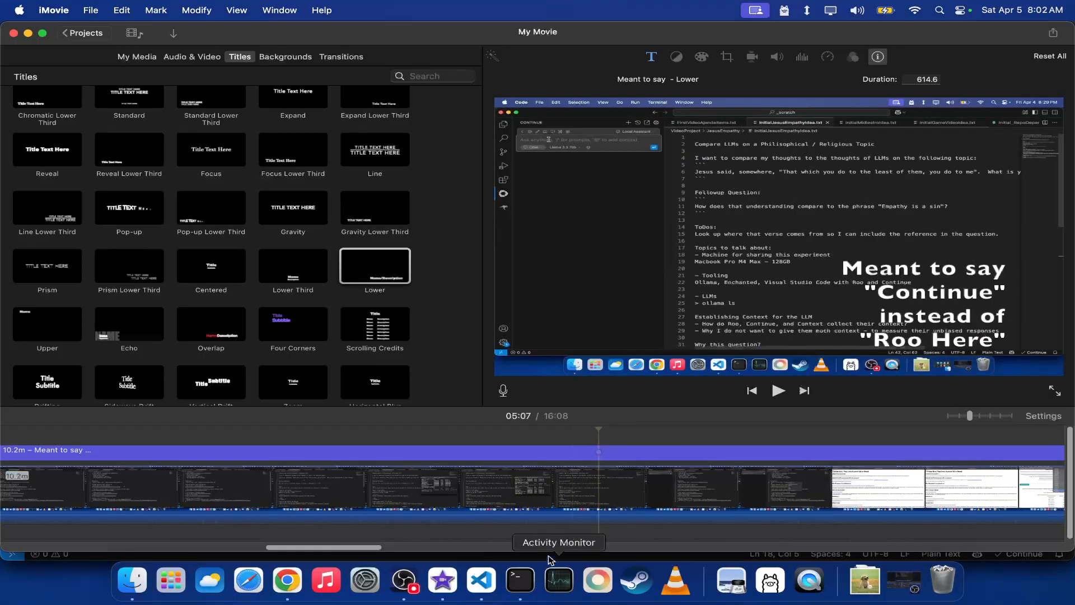
# - Play the movie from 04:42 to 04:55 to check how the title appears over the clip
pyautogui.click(587, 492)
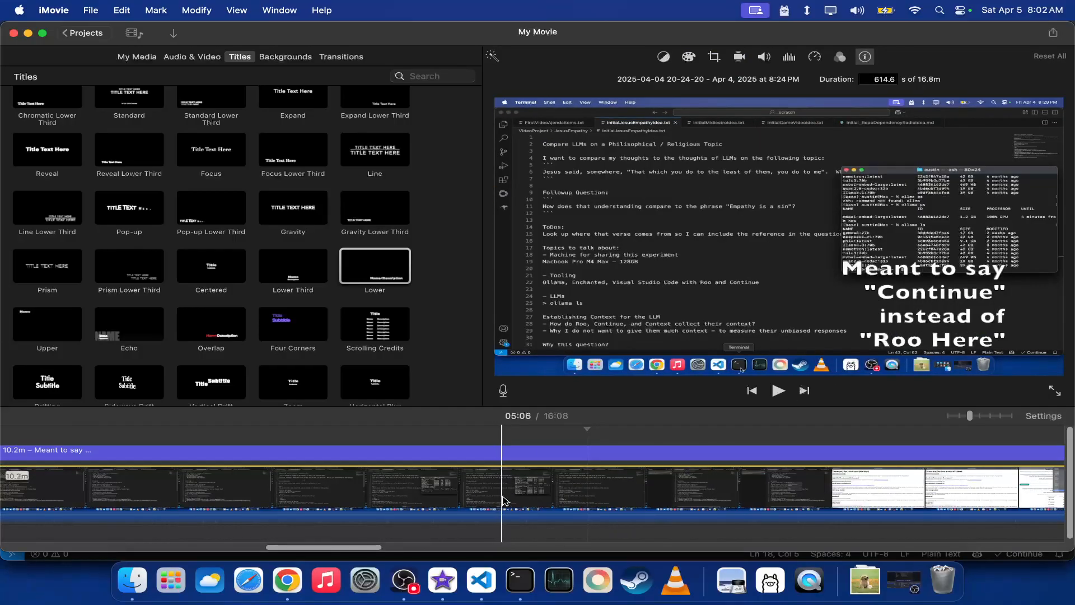
pyautogui.click(575, 486)
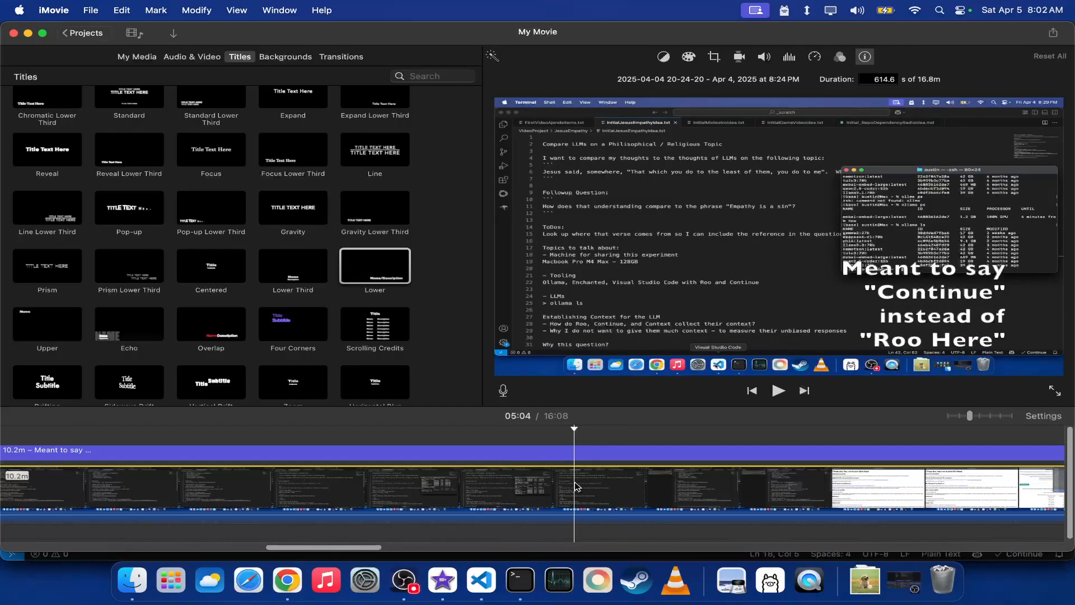
pyautogui.click(361, 500)
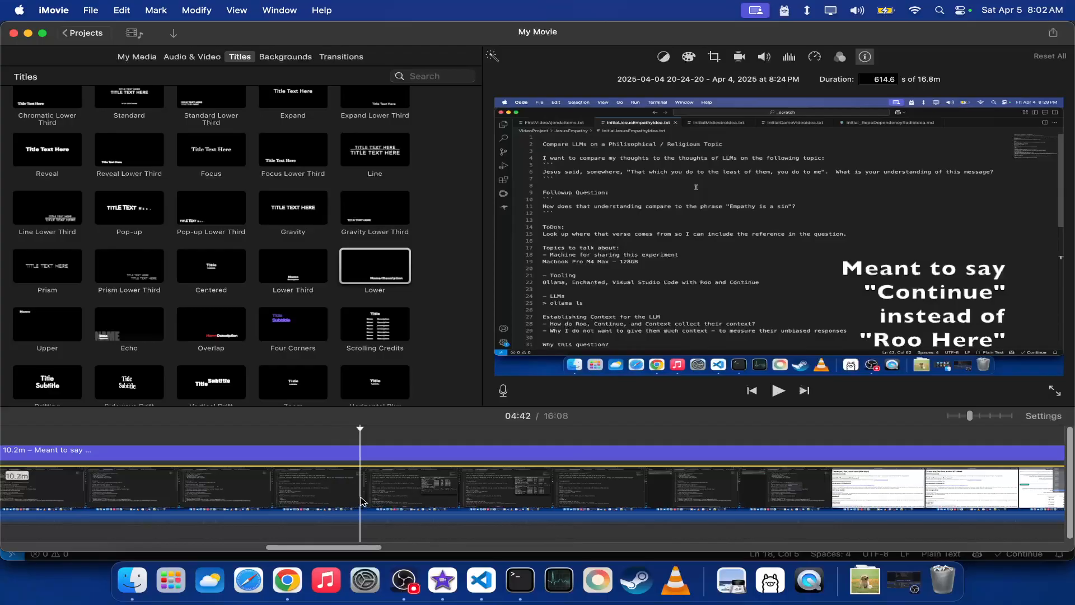
pyautogui.click(777, 391)
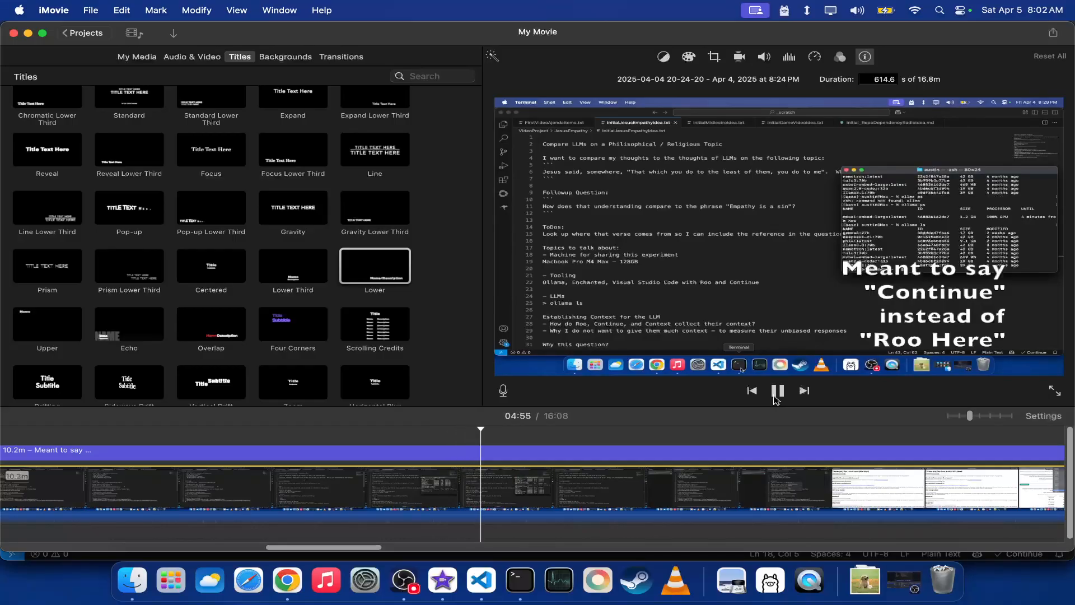
pyautogui.click(777, 391)
# - Undo the title's text edits and remove the title from the timeline
pyautogui.click(883, 82)
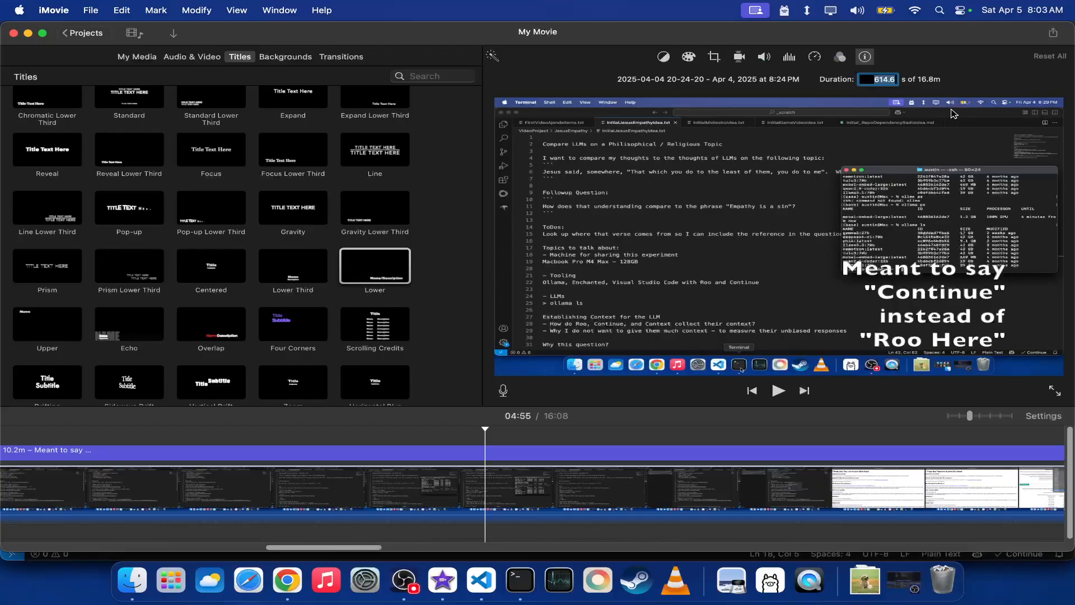
pyautogui.press('Return')
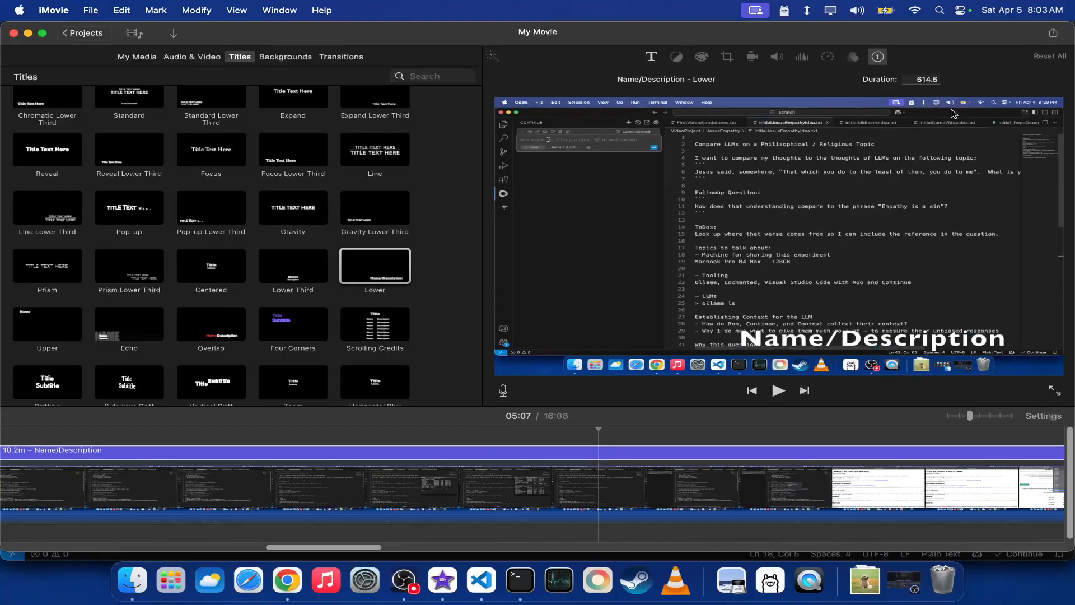
pyautogui.press('Delete')
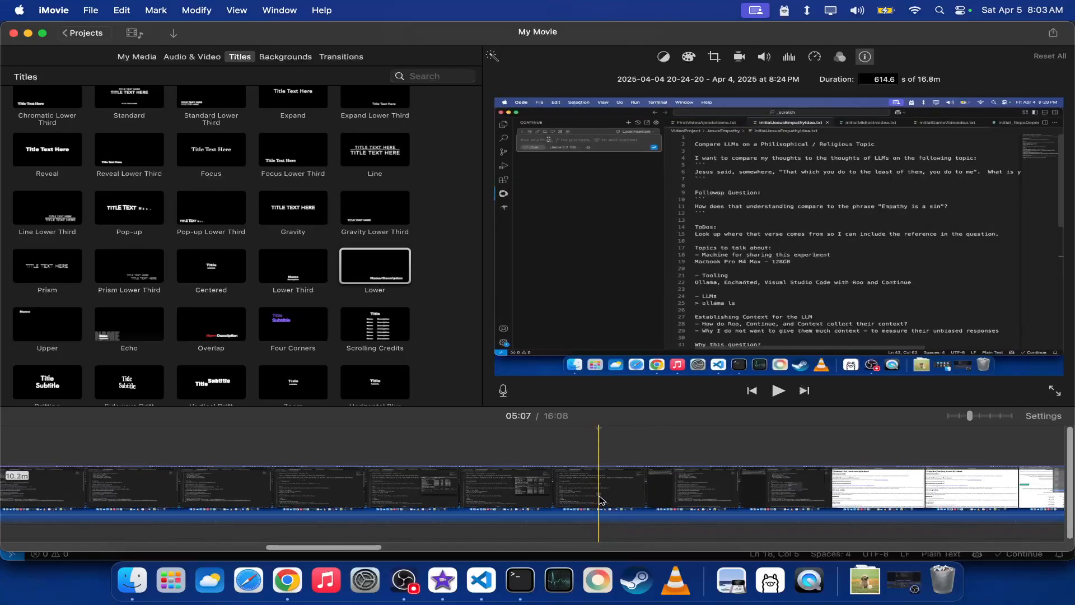
# - Switch to Chrome and close the Apple Support tab about trimming clips in iMovie
pyautogui.click(287, 588)
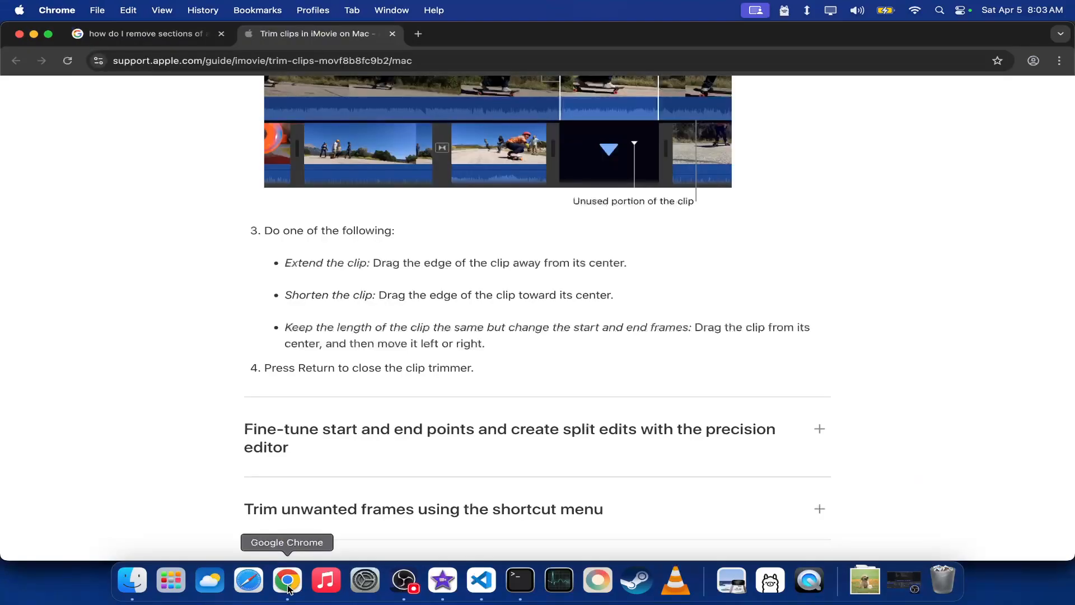
pyautogui.click(571, 59)
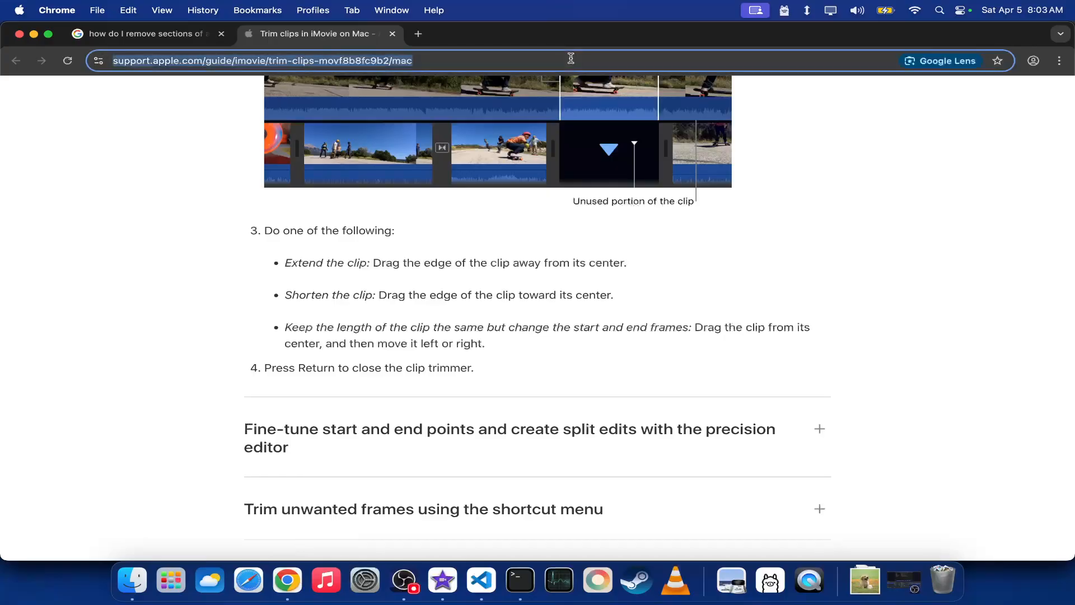
pyautogui.click(393, 33)
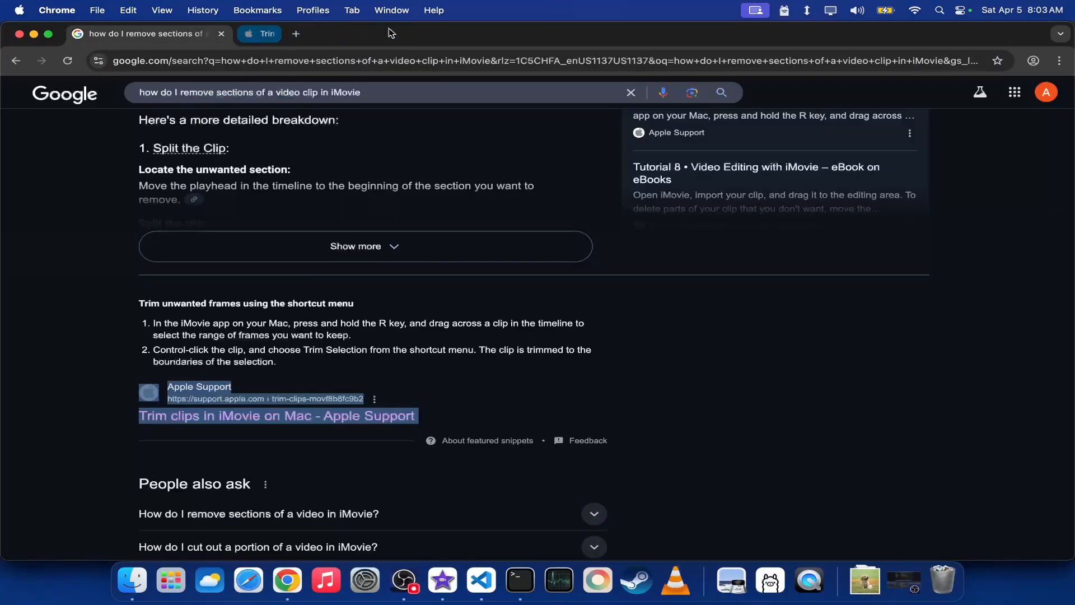
# - Search Google for "how do I add text overlay for a specific moment in imovie"
pyautogui.click(394, 62)
pyautogui.write('how do I')
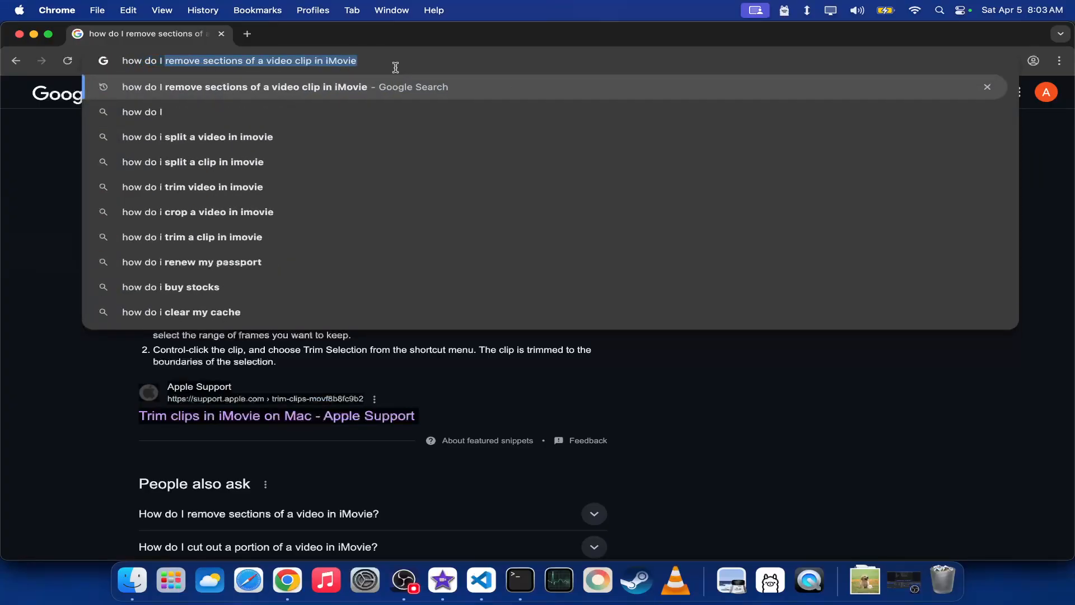
pyautogui.write(' add text for a specific moment in ')
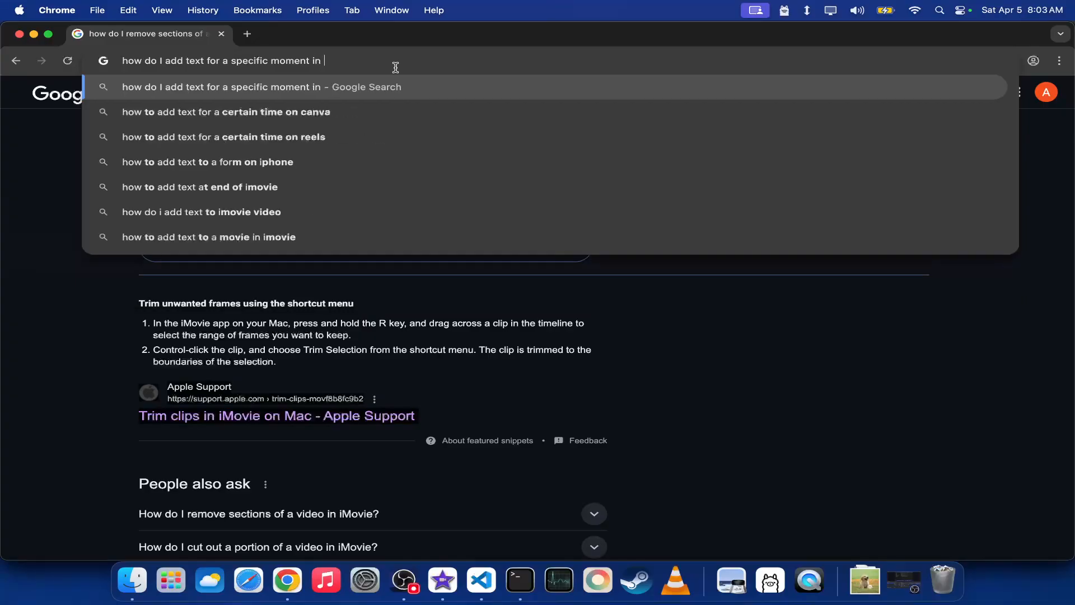
pyautogui.write('imm')
pyautogui.press('BackSpace')
pyautogui.write('ovie')
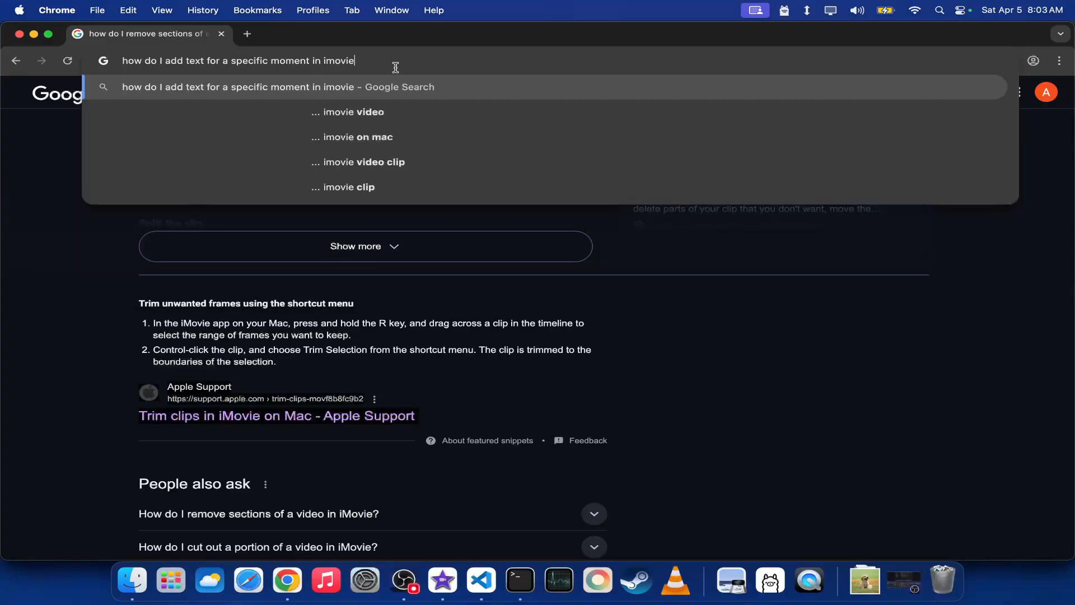
pyautogui.press('Left')
pyautogui.press('Left')
pyautogui.press('Left')
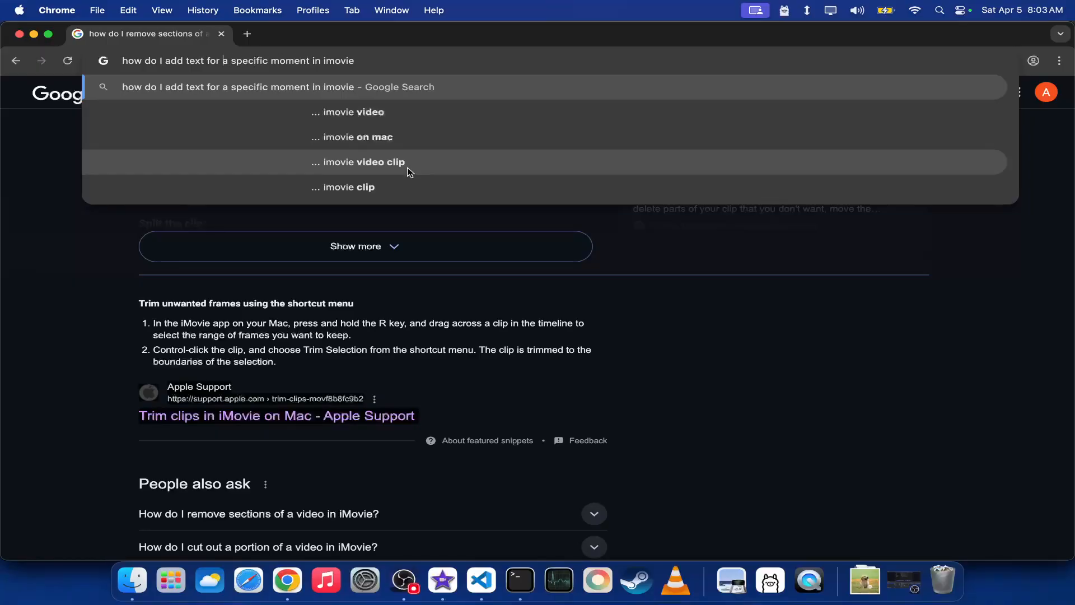
pyautogui.write('overlay')
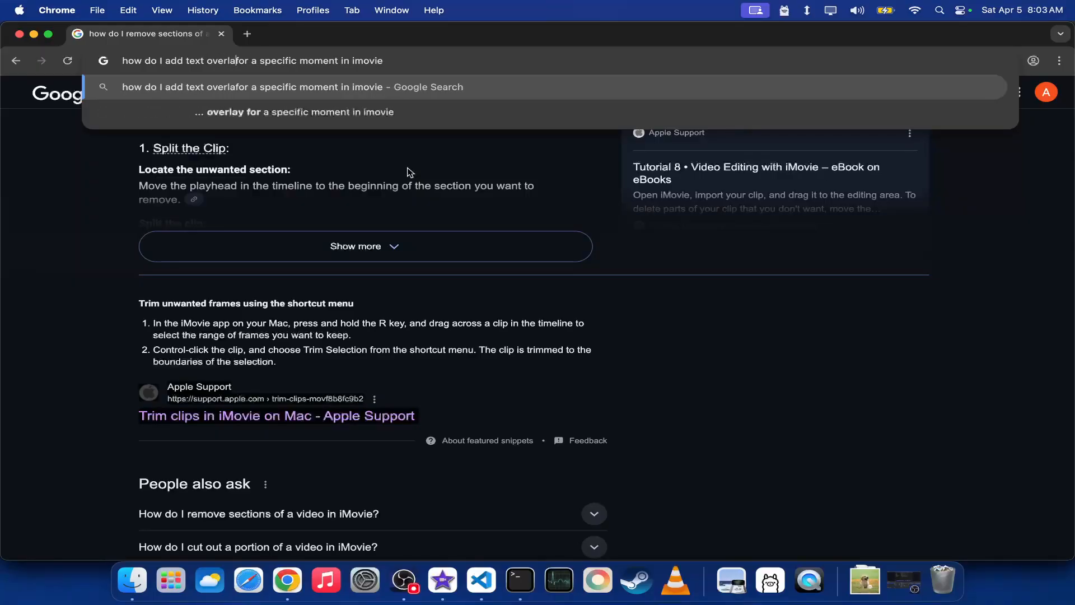
pyautogui.press('Return')
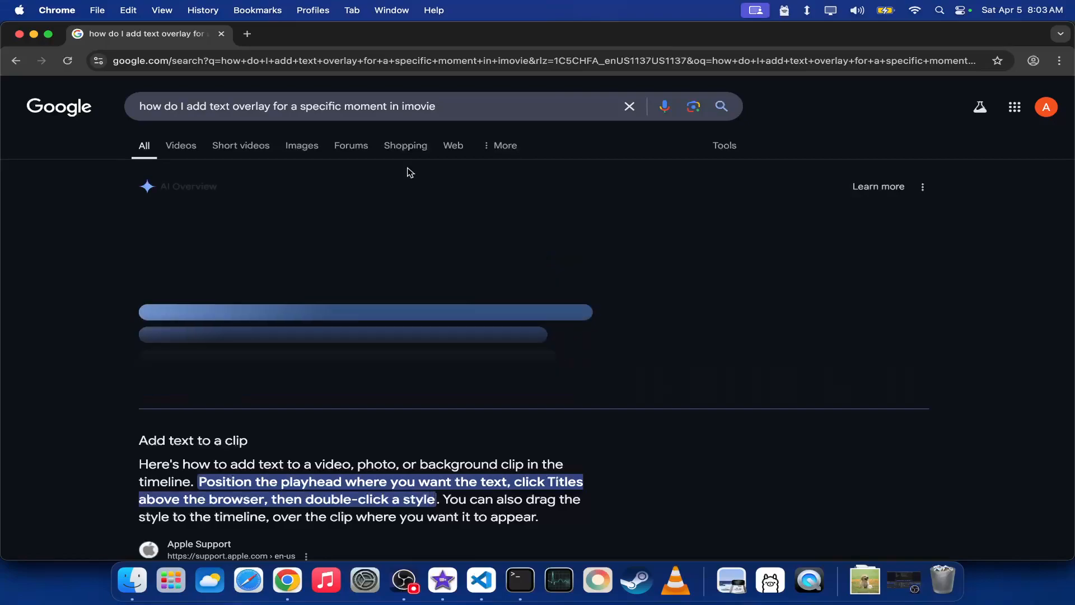
# - Open the Apple Support result "Add text to your iMovie project" in a new tab and switch to it
pyautogui.scroll(-3, 390, 458)
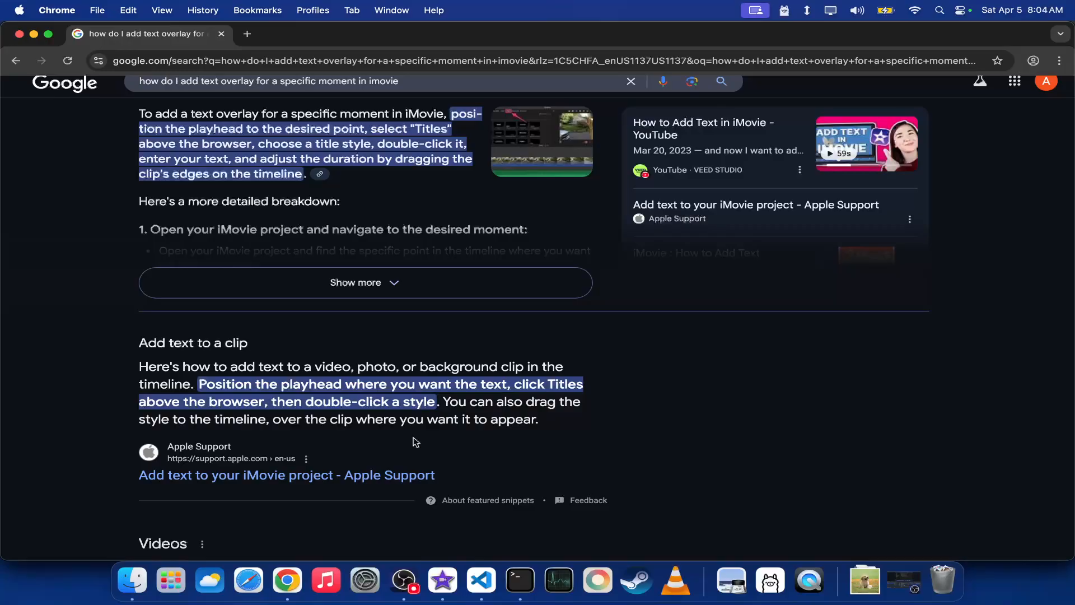
pyautogui.rightClick(382, 480)
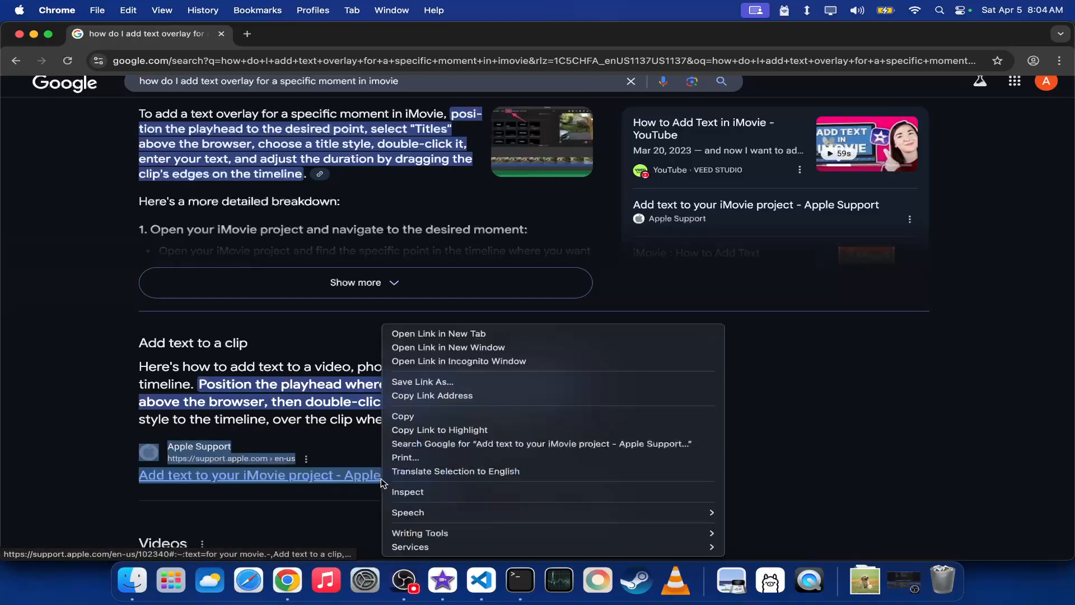
pyautogui.click(459, 334)
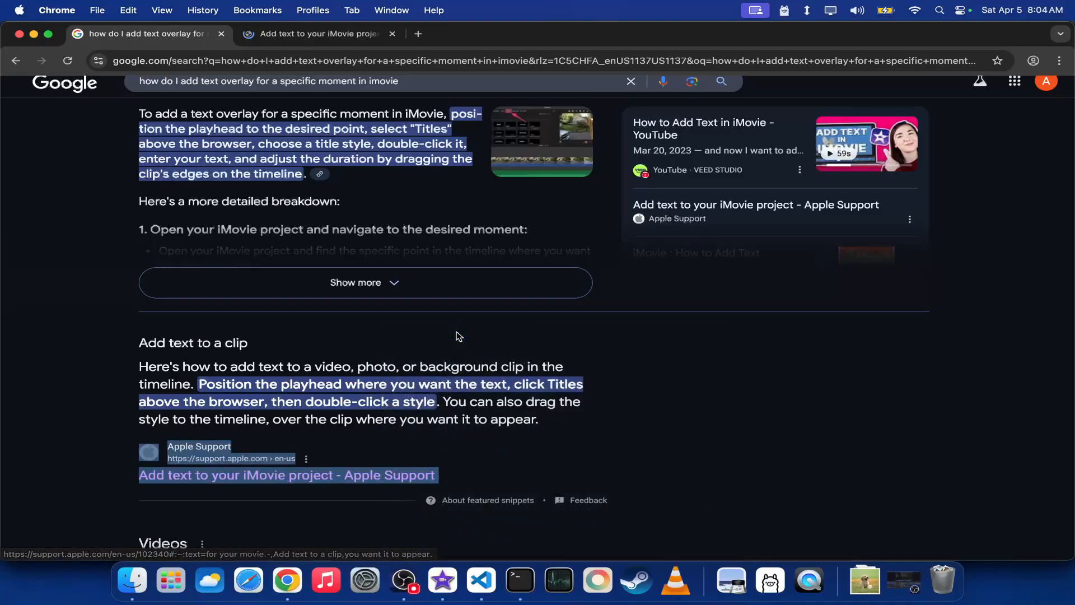
pyautogui.click(308, 34)
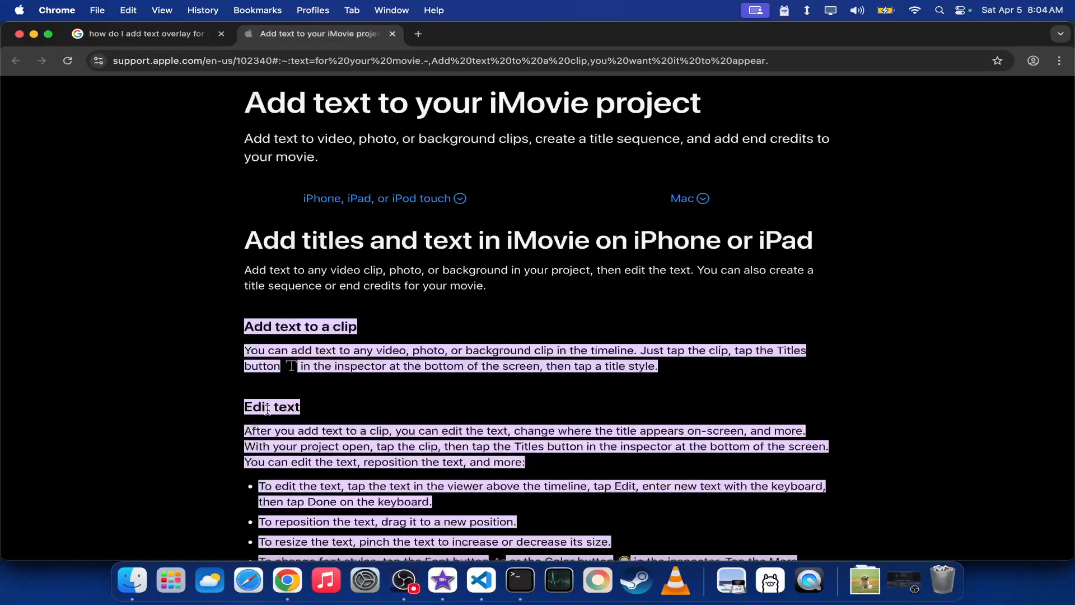
# - Read the article's instructions on adding and editing titles and text in iMovie on Mac
pyautogui.scroll(-5, 475, 419)
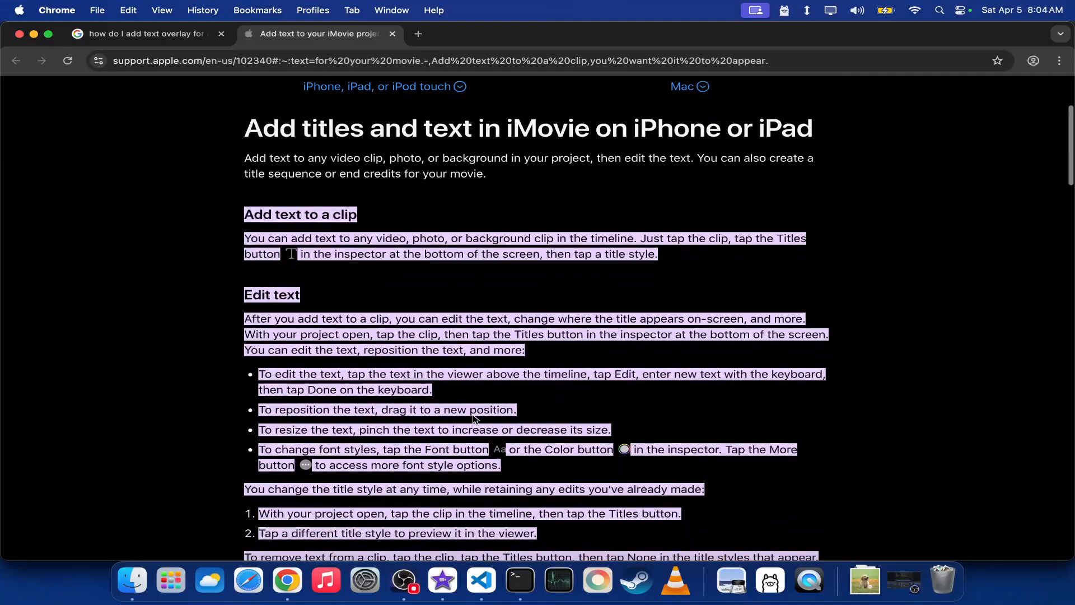
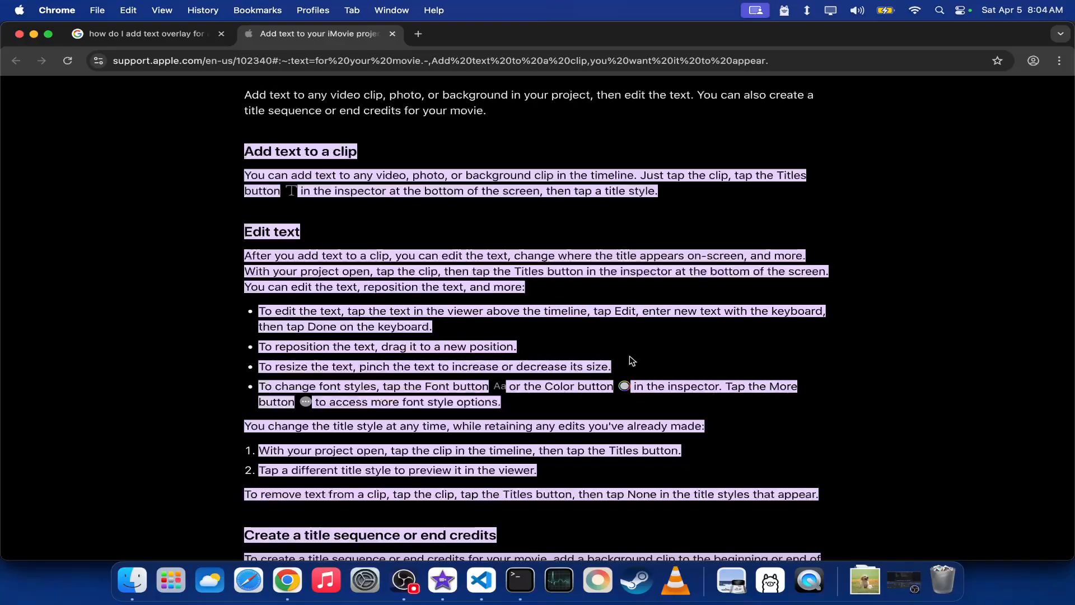
pyautogui.scroll(-4, 631, 360)
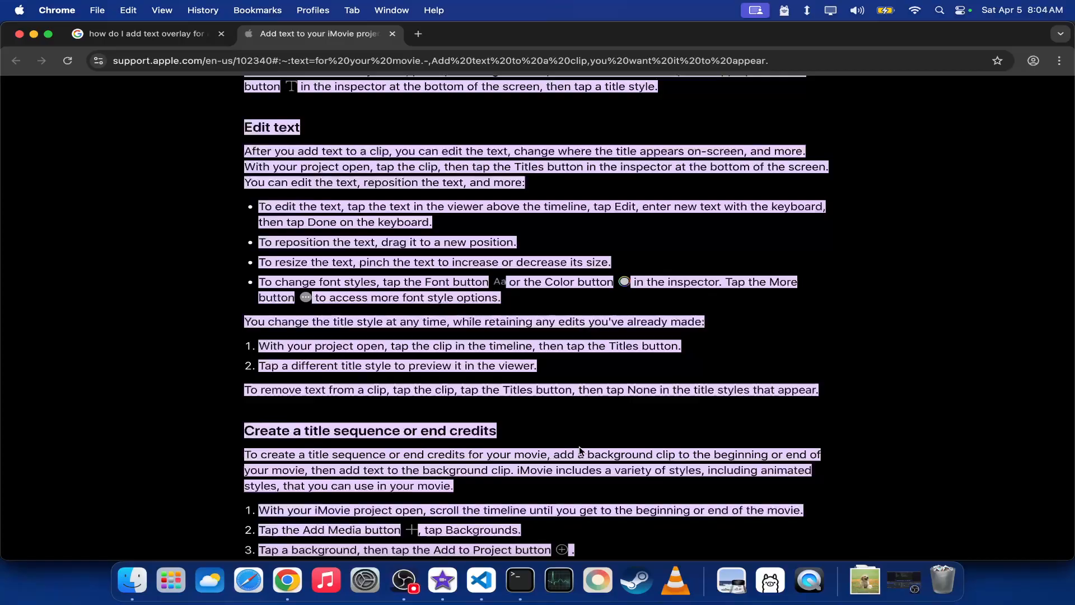
pyautogui.scroll(-9, 579, 446)
pyautogui.scroll(-15, 579, 447)
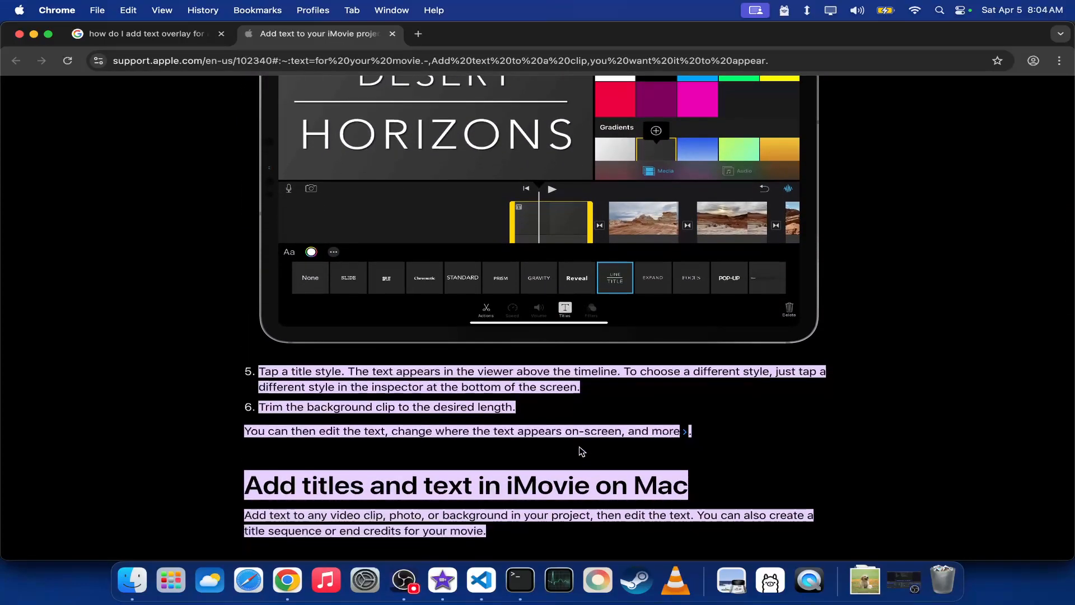
pyautogui.scroll(-11, 579, 447)
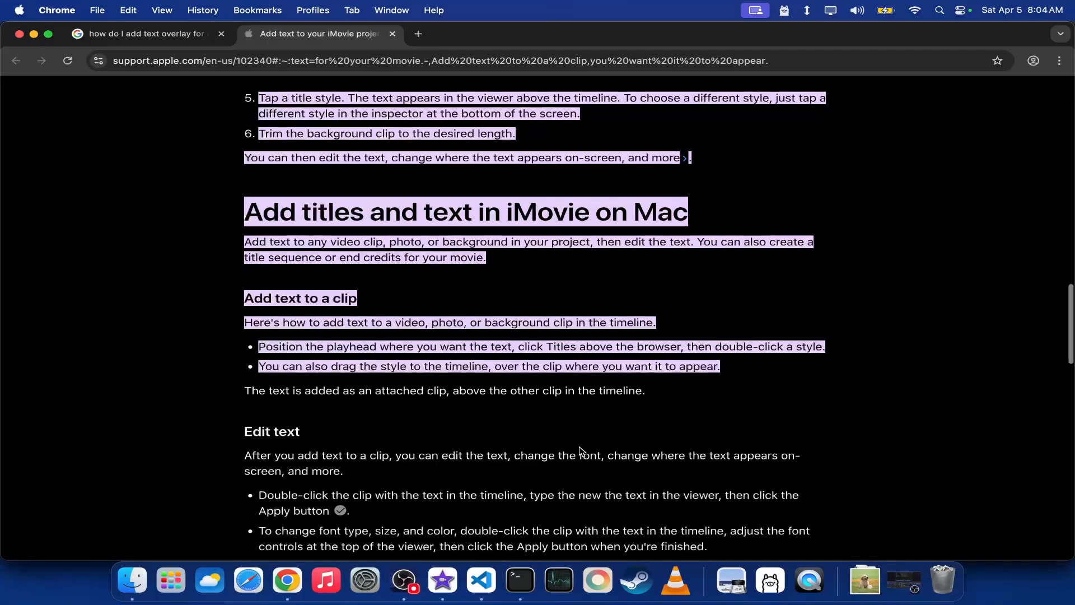
pyautogui.scroll(-2, 581, 451)
pyautogui.scroll(-3, 581, 451)
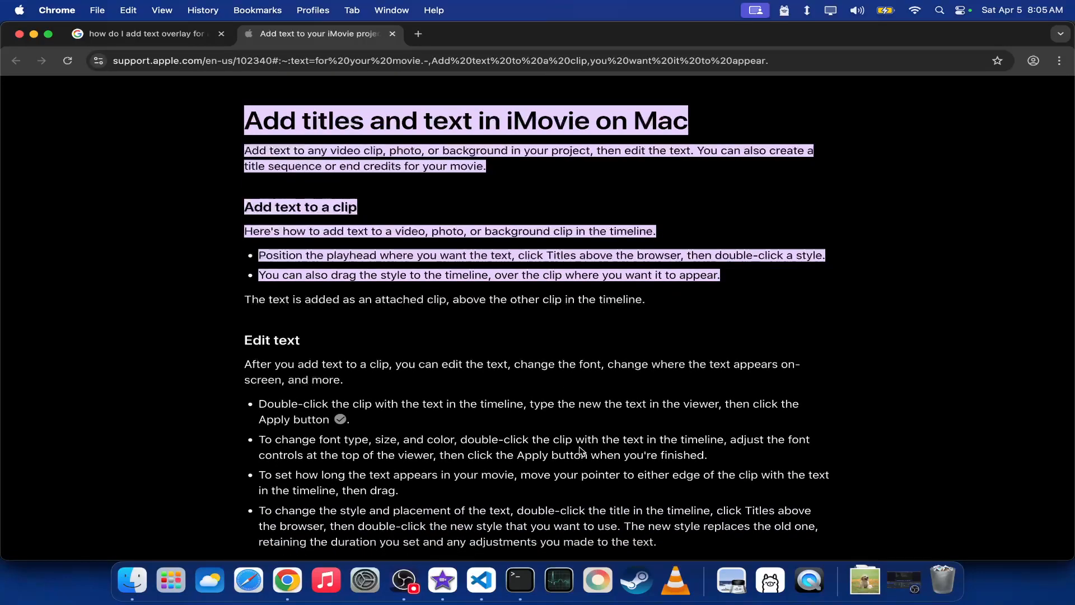
# - Switch to iMovie, play up to about 05:13 and add a Lower Third title over the clip at that moment
pyautogui.scroll(-1, 581, 450)
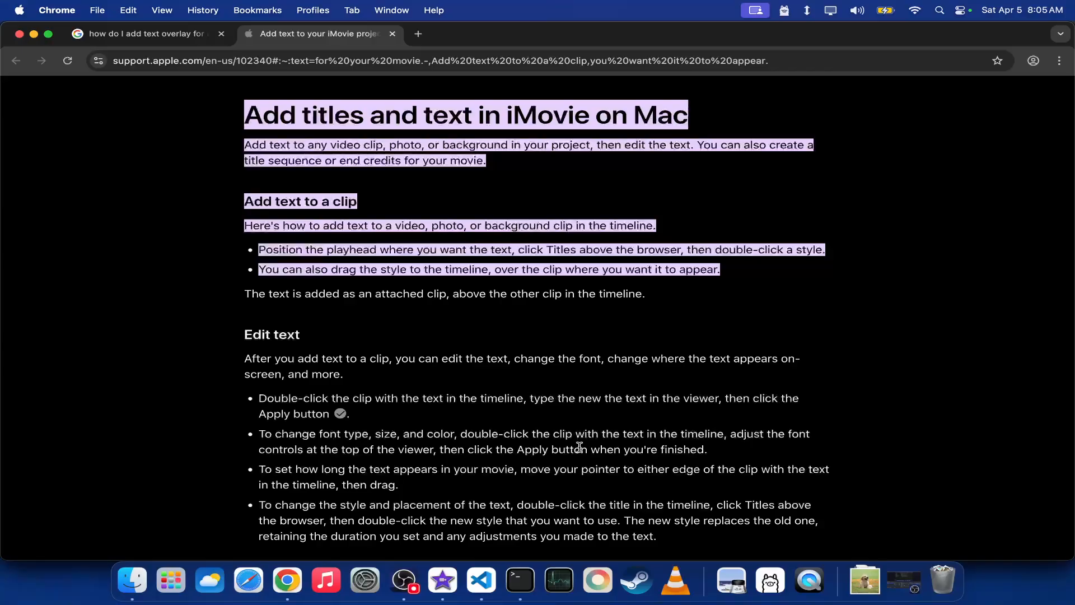
pyautogui.scroll(-2, 580, 447)
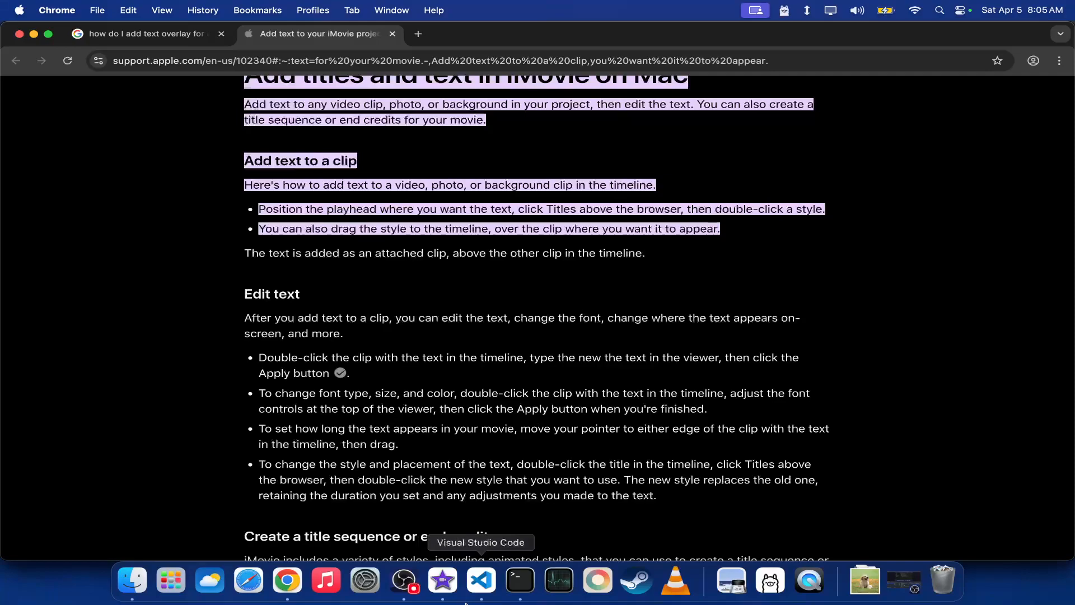
pyautogui.click(441, 581)
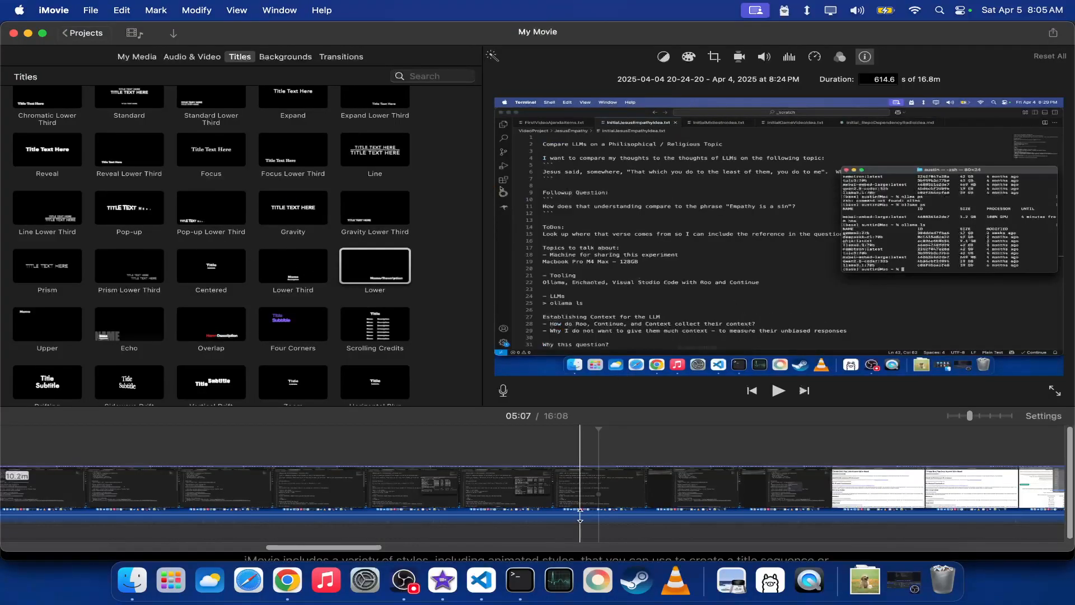
pyautogui.click(783, 391)
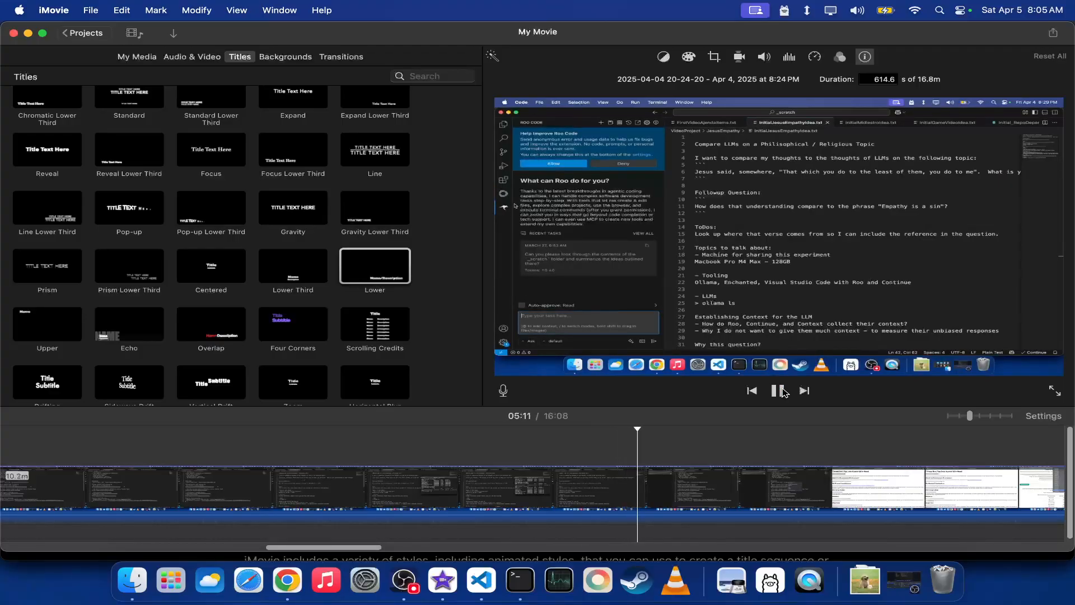
pyautogui.click(778, 391)
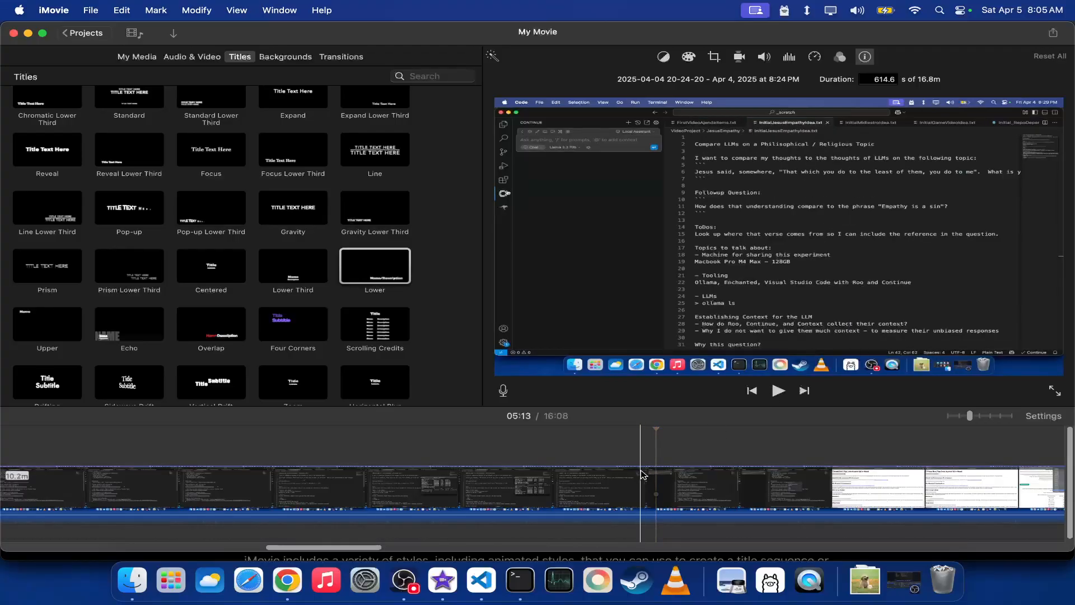
pyautogui.doubleClick(291, 267)
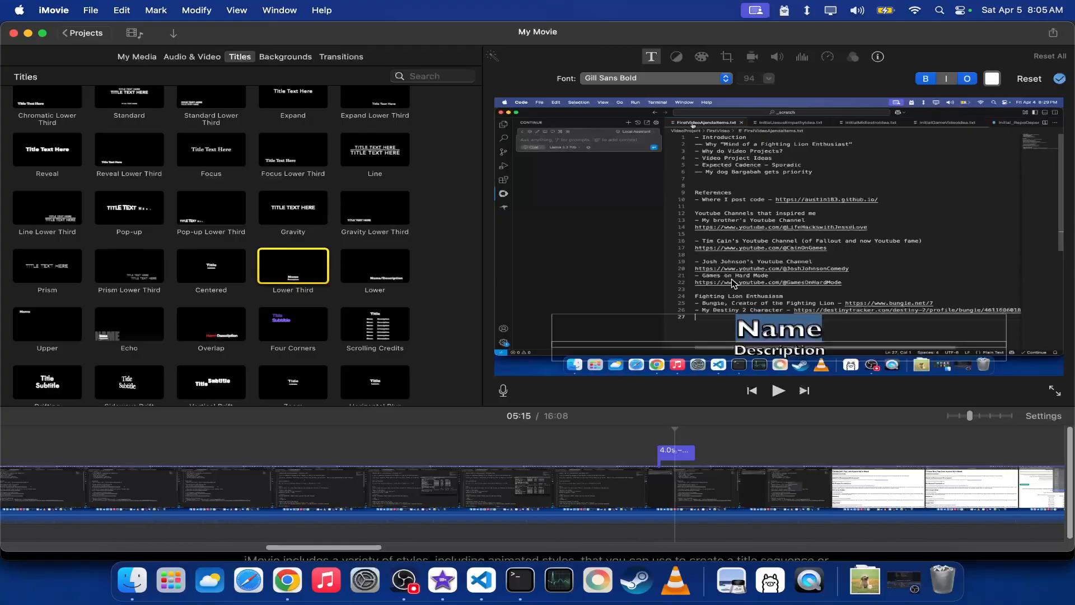
# - Replace the title's name placeholder with: "Continue" was first, not "Roo"
pyautogui.write('"Con')
pyautogui.write('tinue"')
pyautogui.write(' was')
pyautogui.press('BackSpace')
pyautogui.write('as first, not "Roo"')
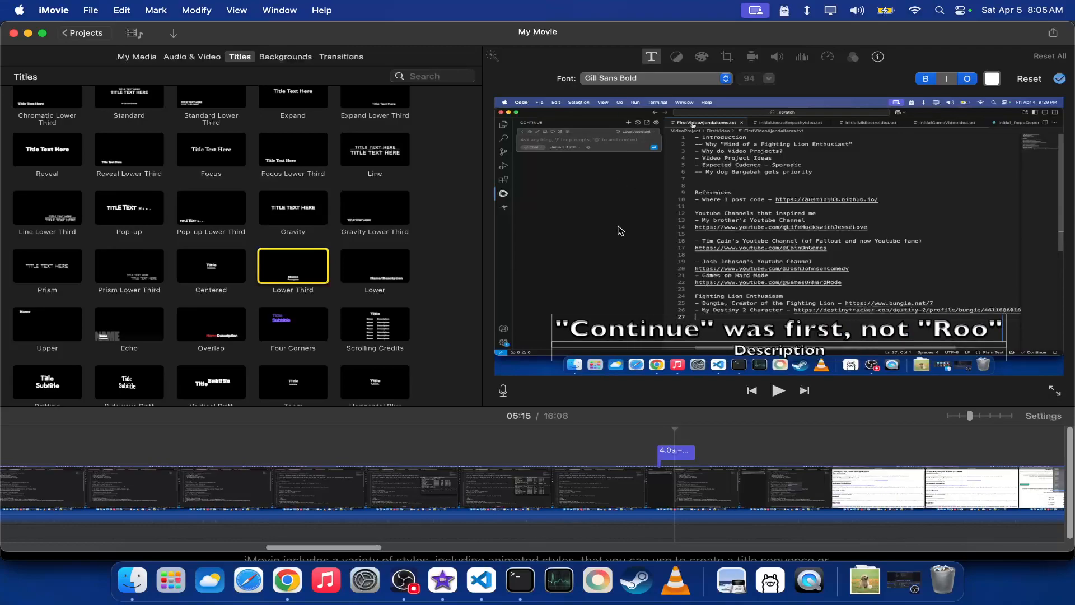
# - Reword the title's name line to: I meant "Continue" first, not "Roo", and apply it
pyautogui.press('super+a')
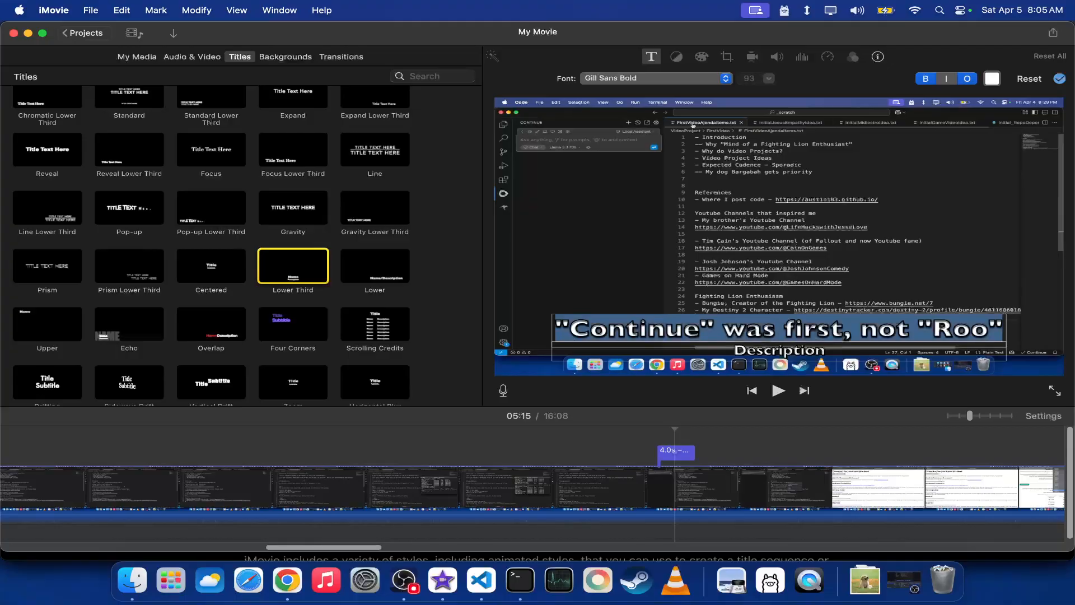
pyautogui.click(721, 329)
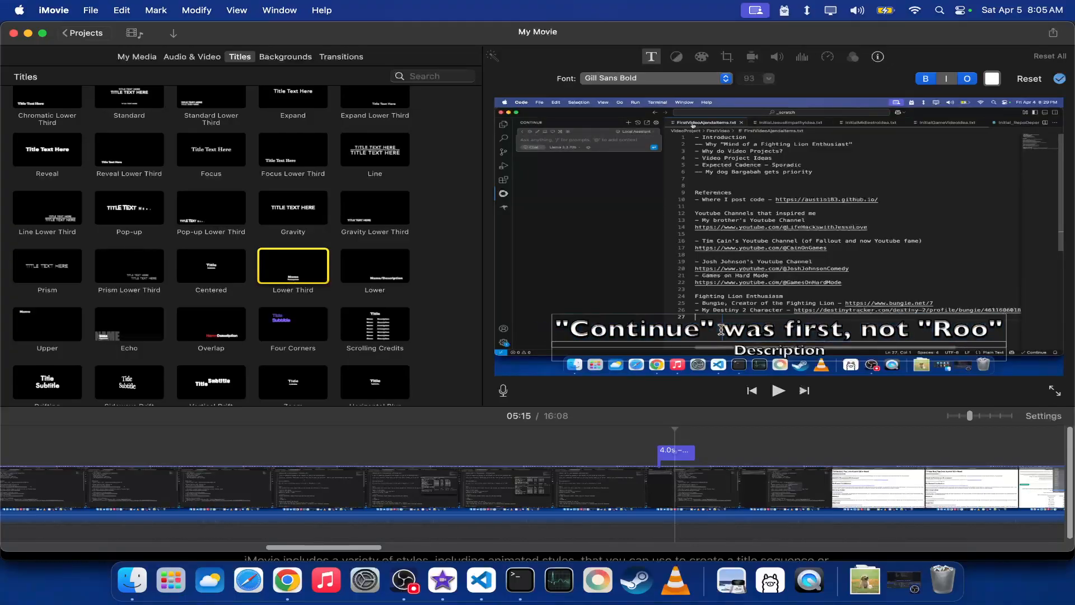
pyautogui.press('super+a')
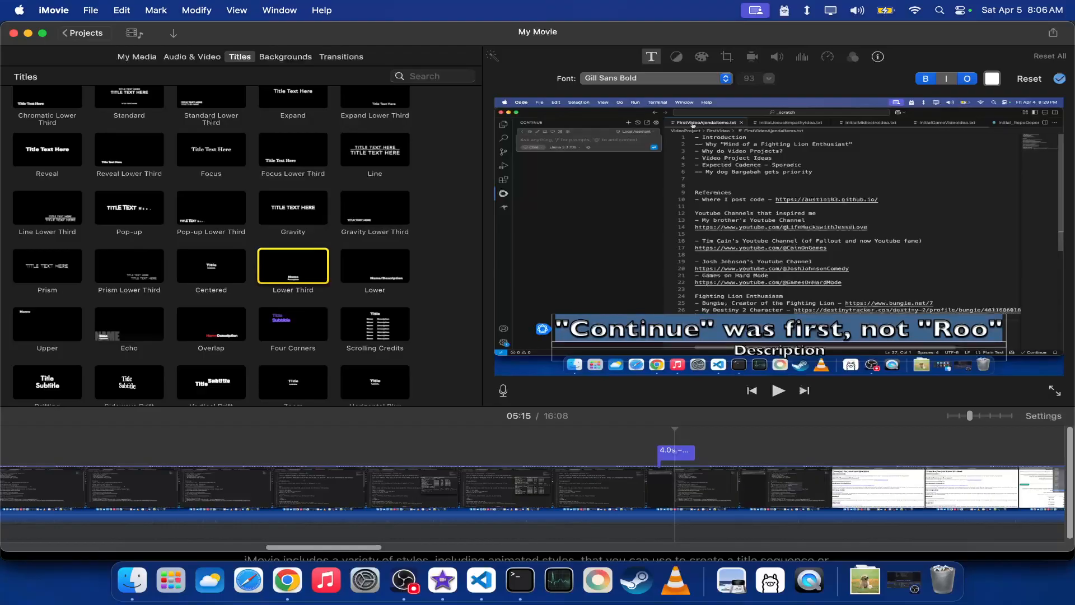
pyautogui.click(539, 327)
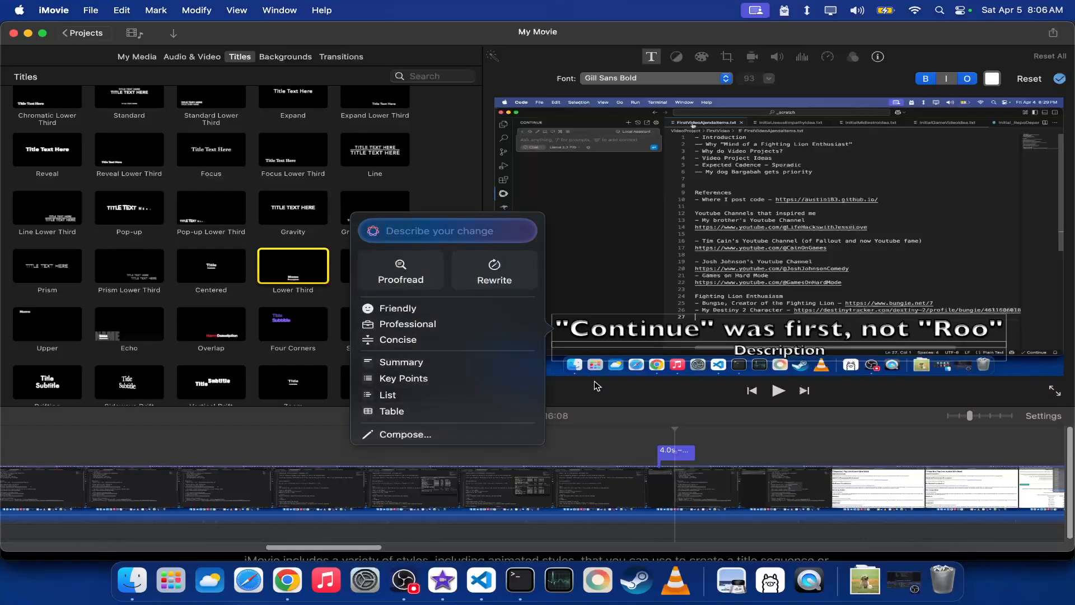
pyautogui.click(704, 320)
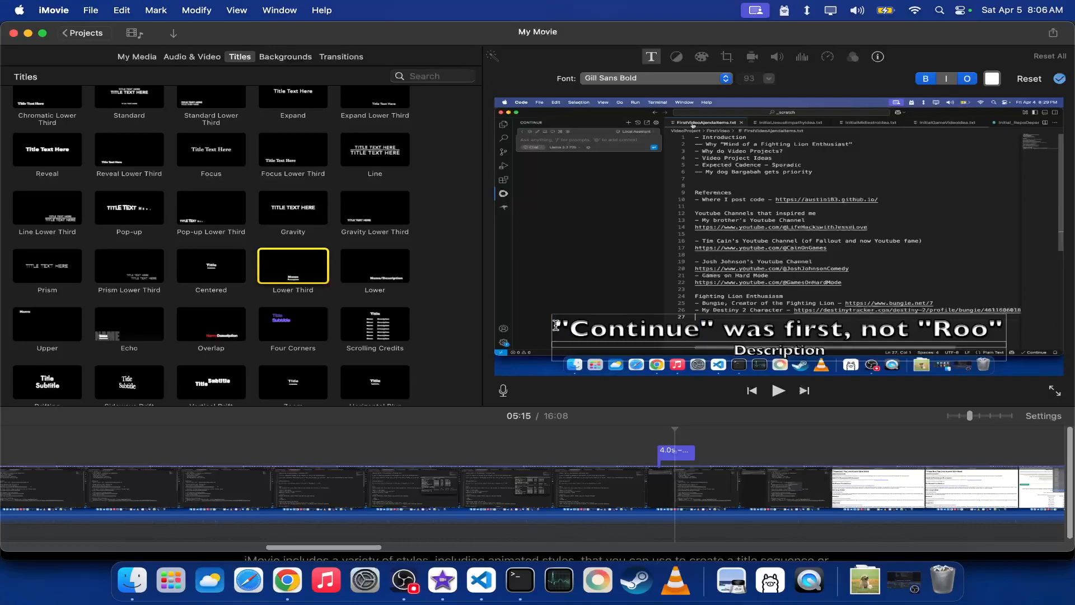
pyautogui.write('I meant')
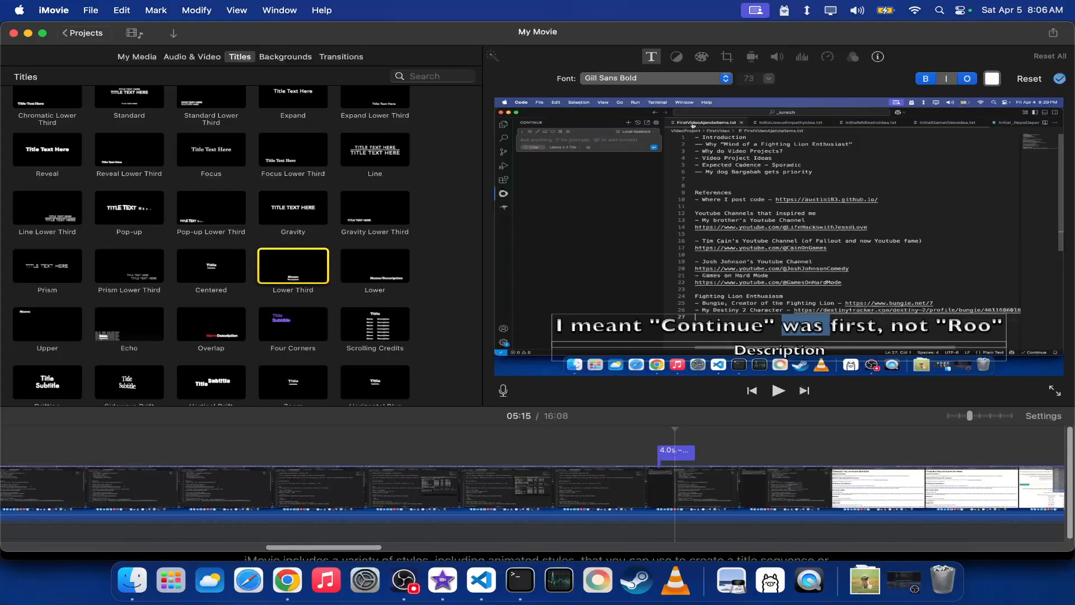
pyautogui.press('BackSpace')
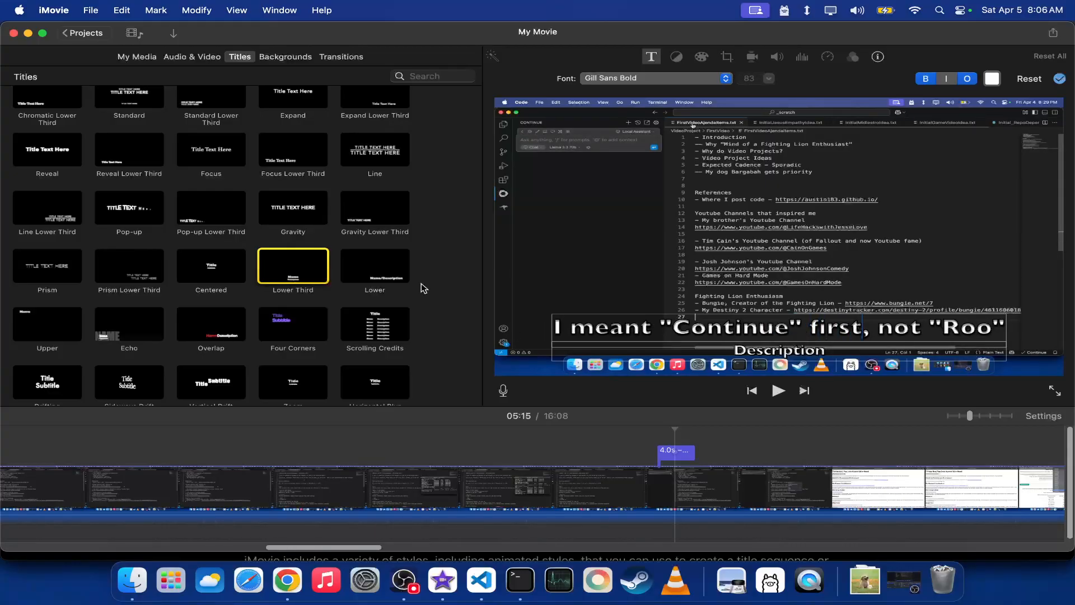
pyautogui.click(584, 257)
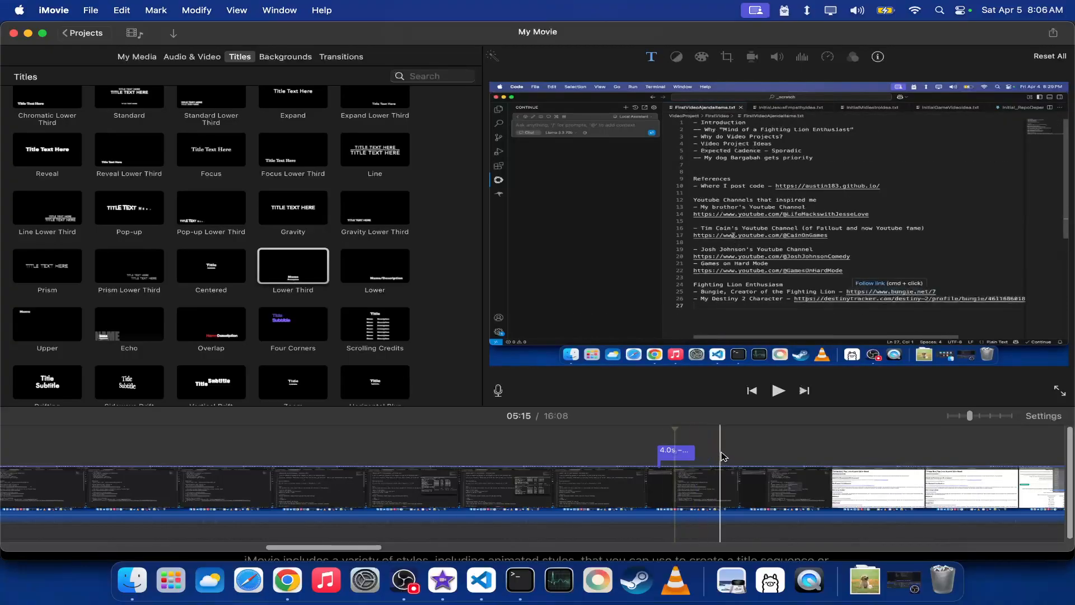
# - Play to about 05:22 and extend the end of the correction title so it lasts 9.9 s
pyautogui.click(513, 449)
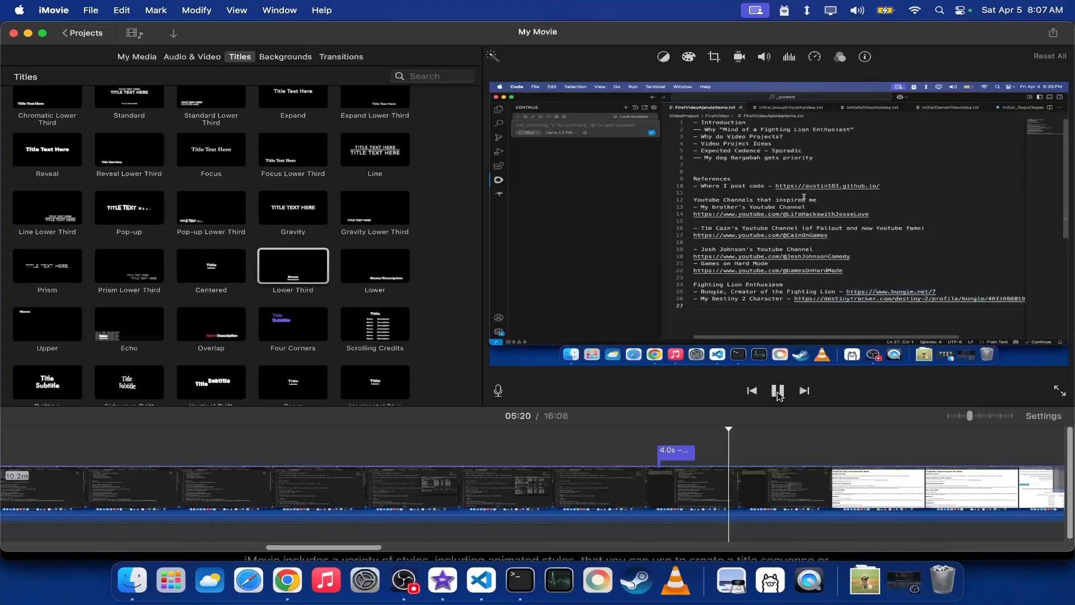
pyautogui.click(778, 391)
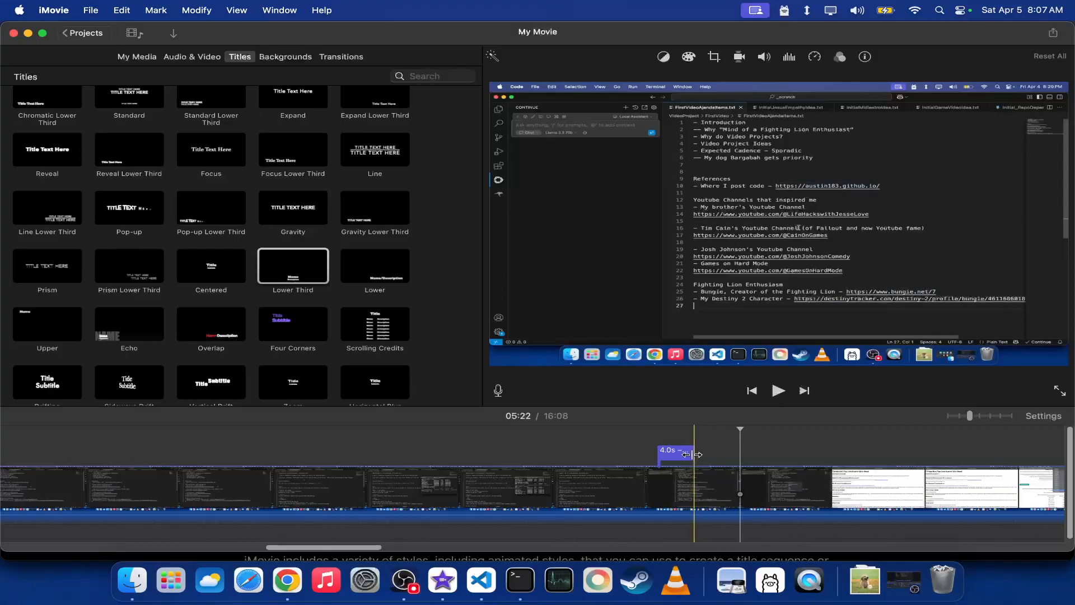
pyautogui.moveTo(688, 454); pyautogui.dragTo(746, 455)
# - Play back the section from about 05:12 to check the timing of the correction title
pyautogui.click(751, 390)
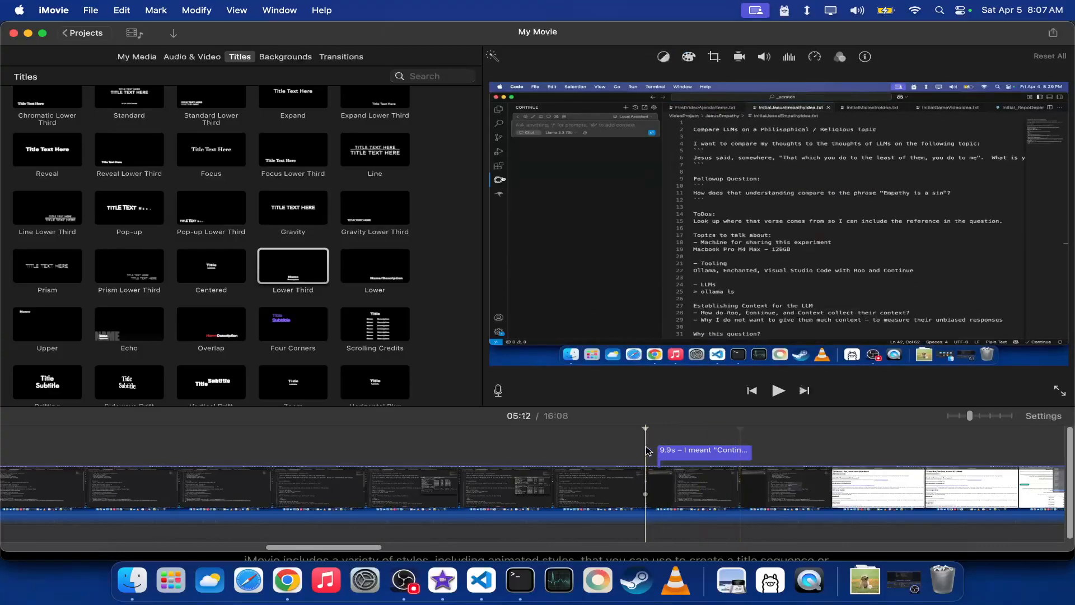
pyautogui.click(778, 391)
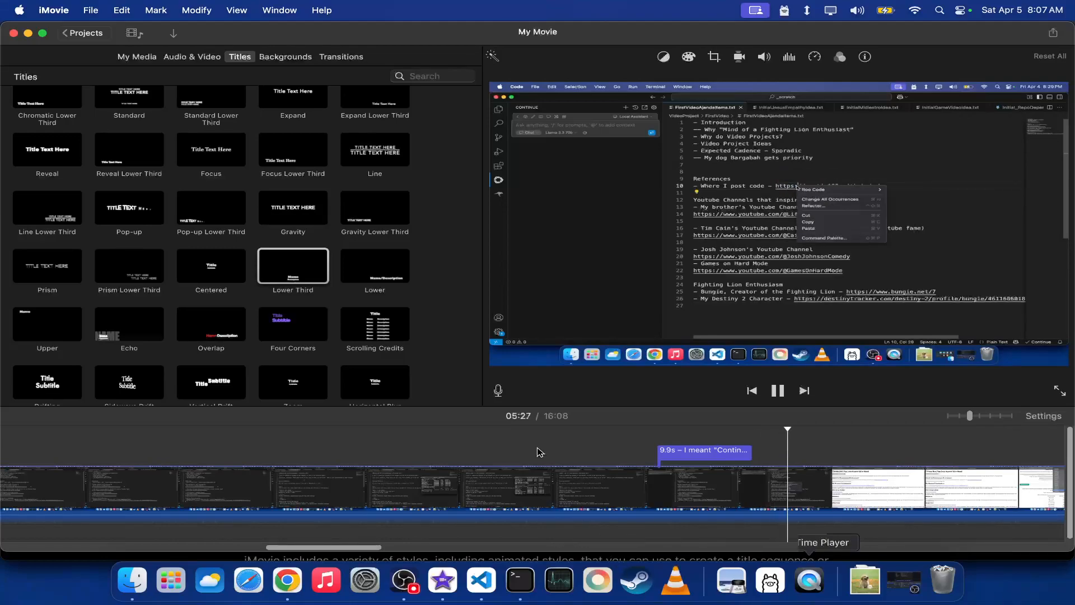
pyautogui.click(783, 392)
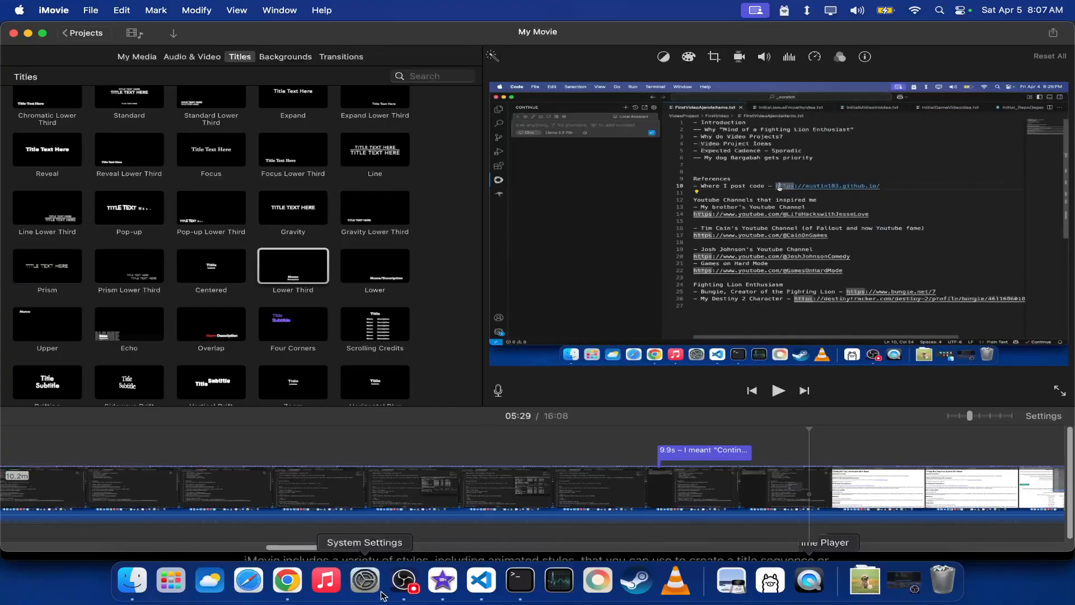
# - Switch to Visual Studio Code and move the Roo/Continue correction item with its sub-note from "Things to do:" to the start of the "Done" list
pyautogui.click(480, 583)
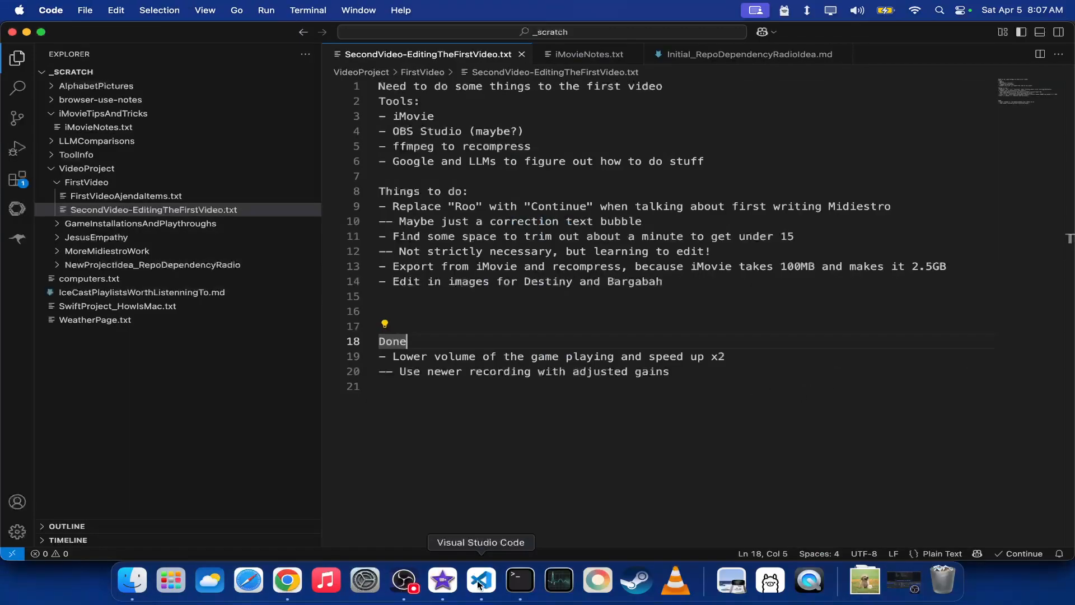
pyautogui.moveTo(651, 225); pyautogui.dragTo(363, 208)
pyautogui.press('super+c')
pyautogui.press('BackSpace')
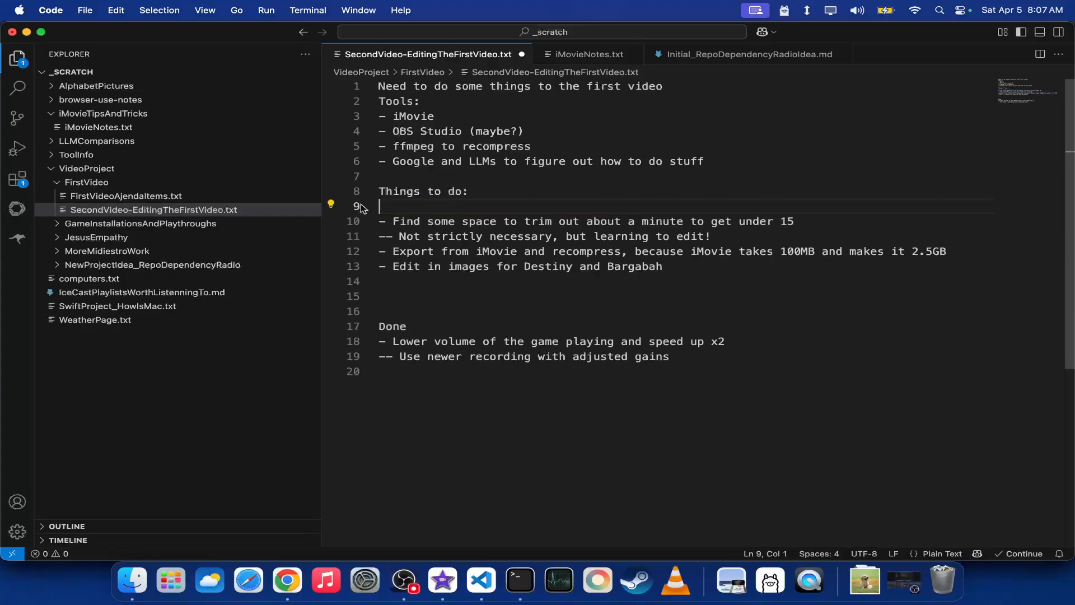
pyautogui.click(444, 322)
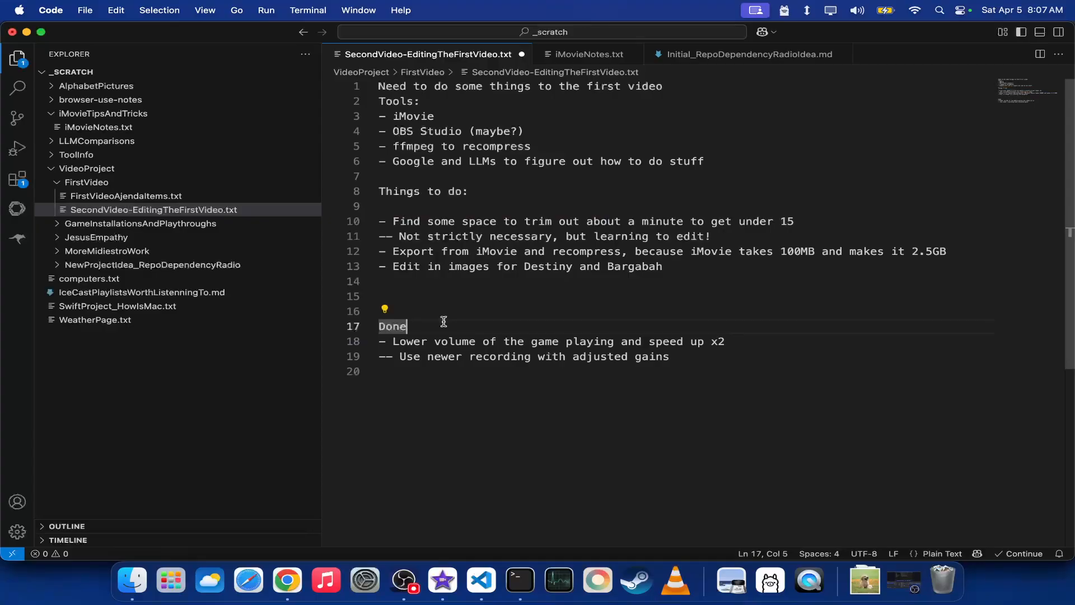
pyautogui.press('Return')
pyautogui.press('super+v')
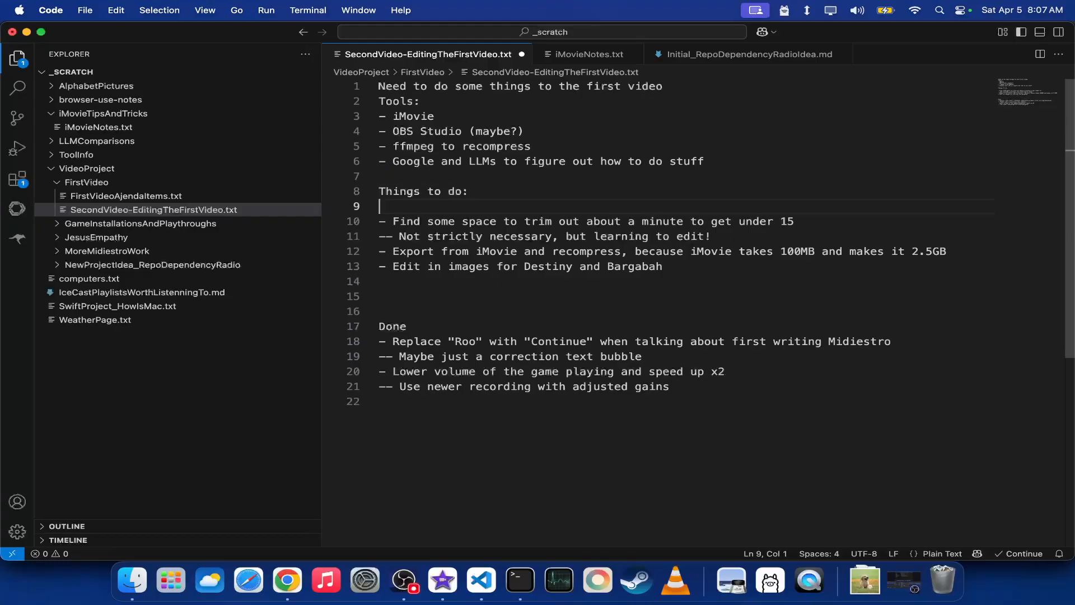
pyautogui.press('Delete')
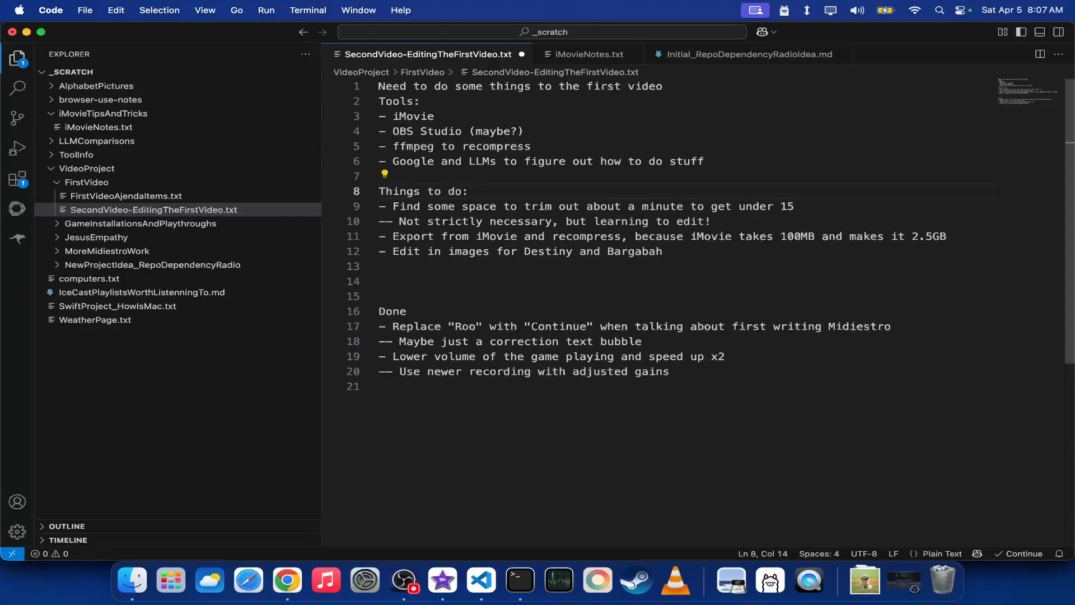
# - Return to iMovie and play the closing section of the movie from about 15:45
pyautogui.click(442, 581)
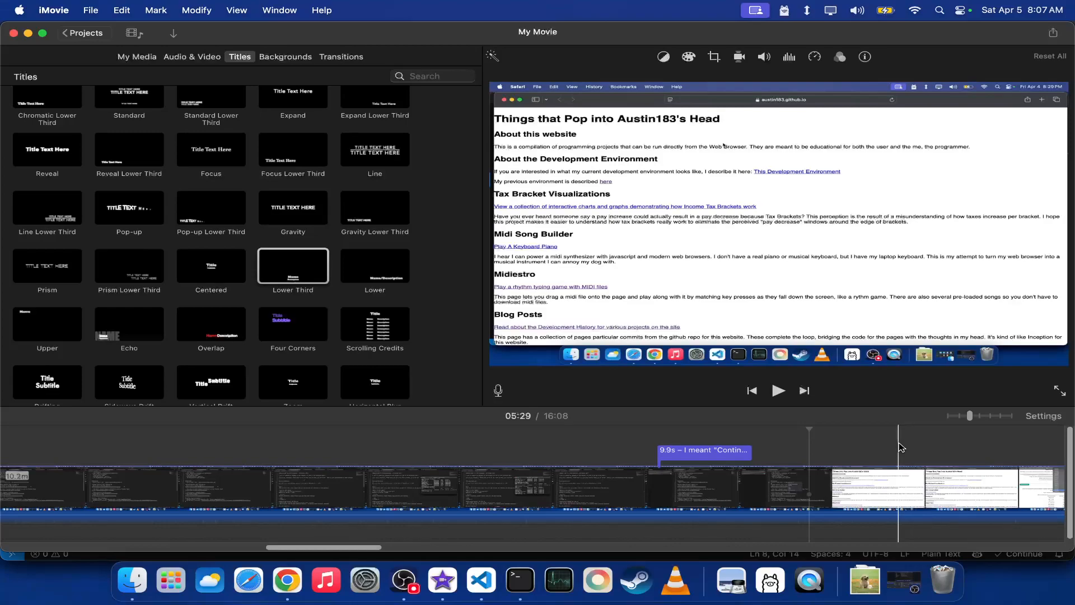
pyautogui.hscroll(15, 899, 446)
pyautogui.hscroll(5, 891, 446)
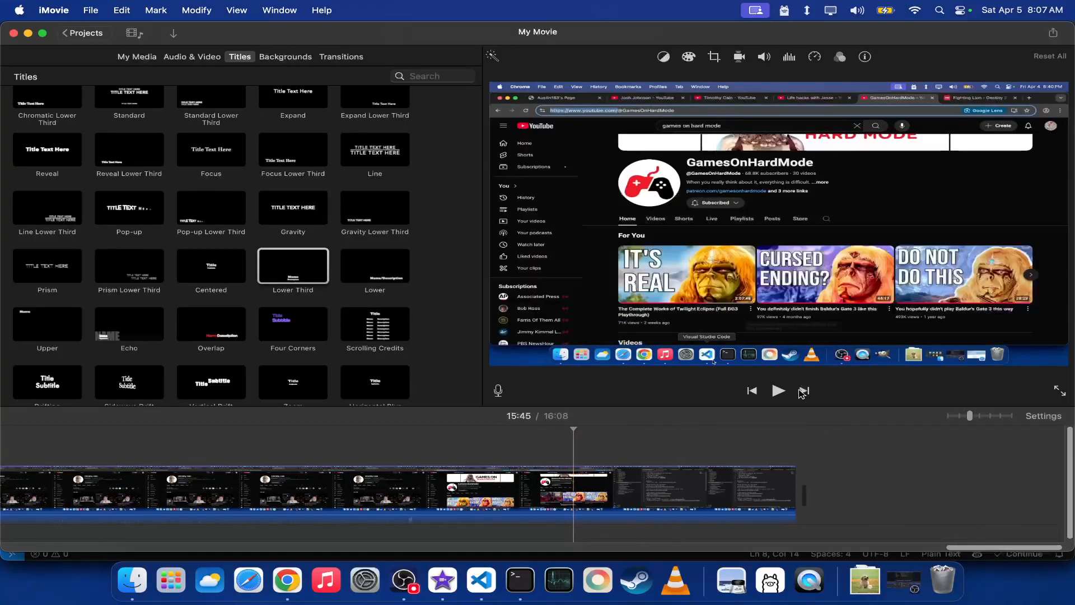
pyautogui.click(782, 394)
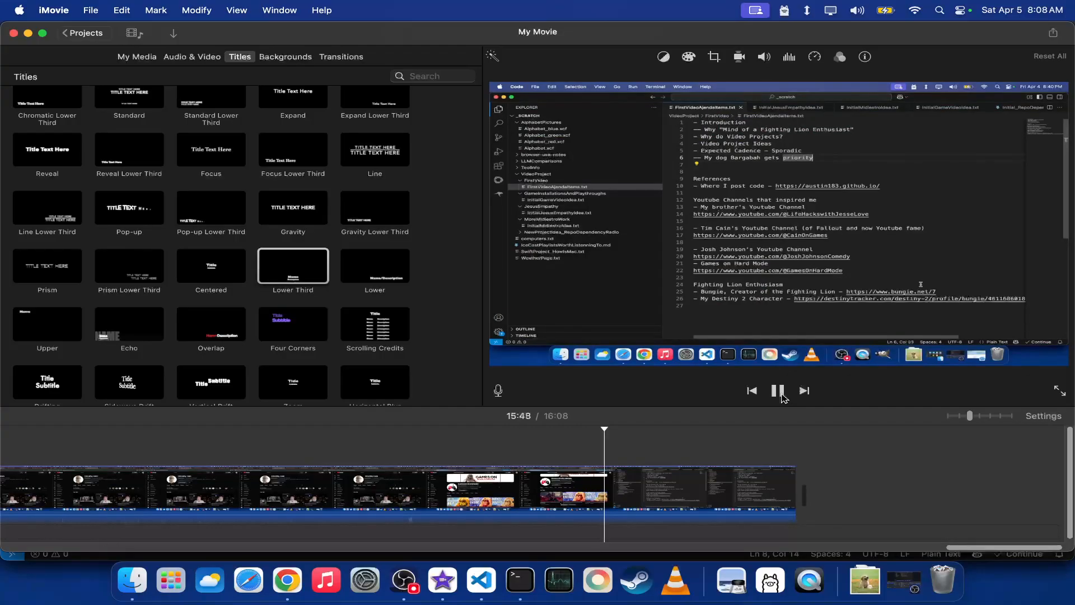
pyautogui.click(781, 390)
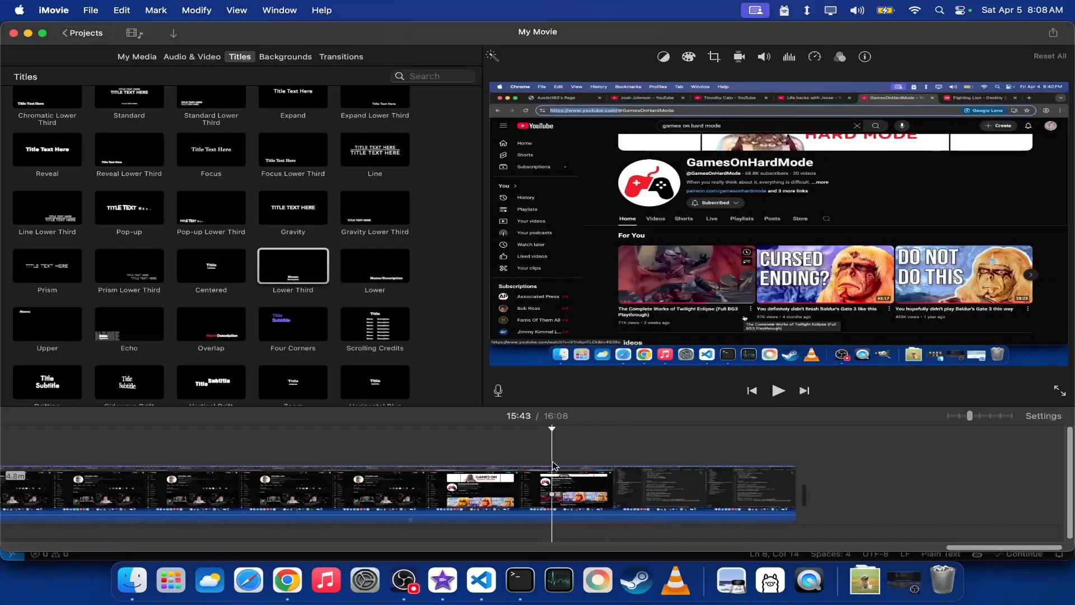
# - Play parts of the movie's ending between about 15:36 and 16:06 to find the section to cut
pyautogui.click(783, 394)
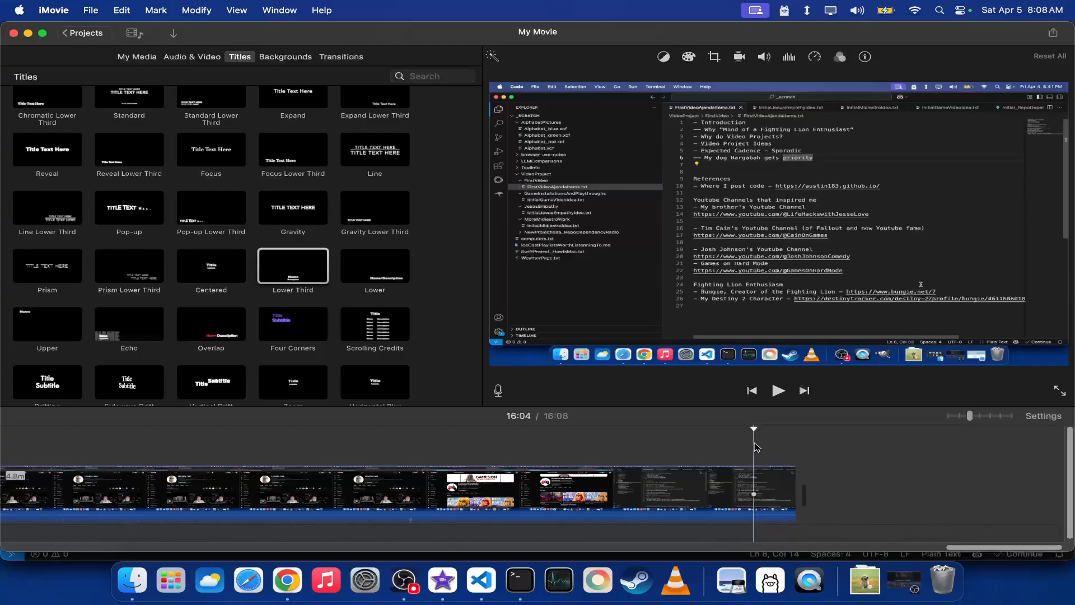
pyautogui.click(778, 391)
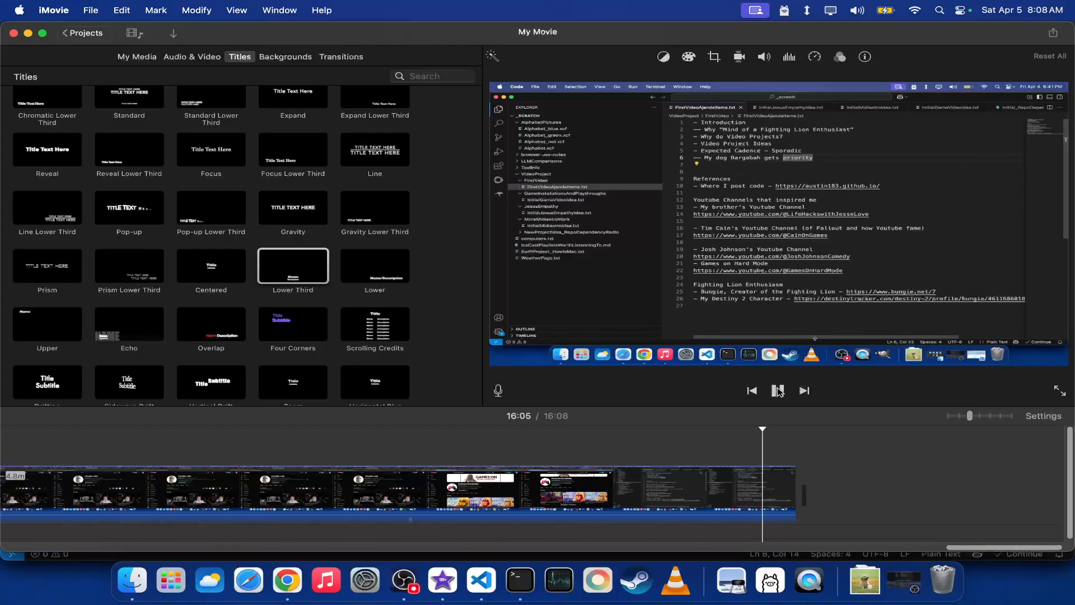
pyautogui.click(778, 391)
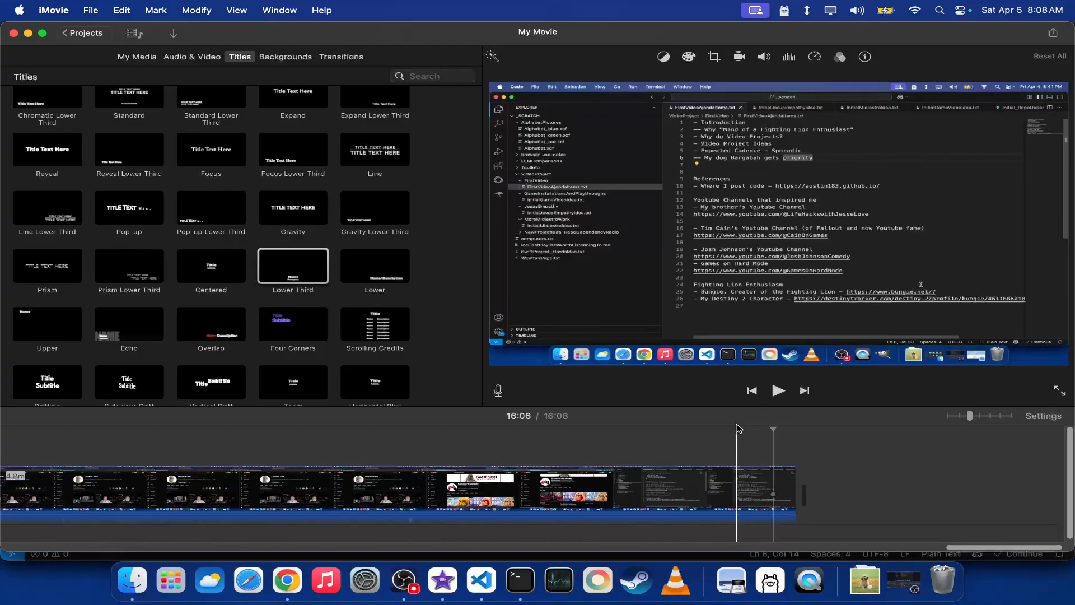
pyautogui.click(779, 391)
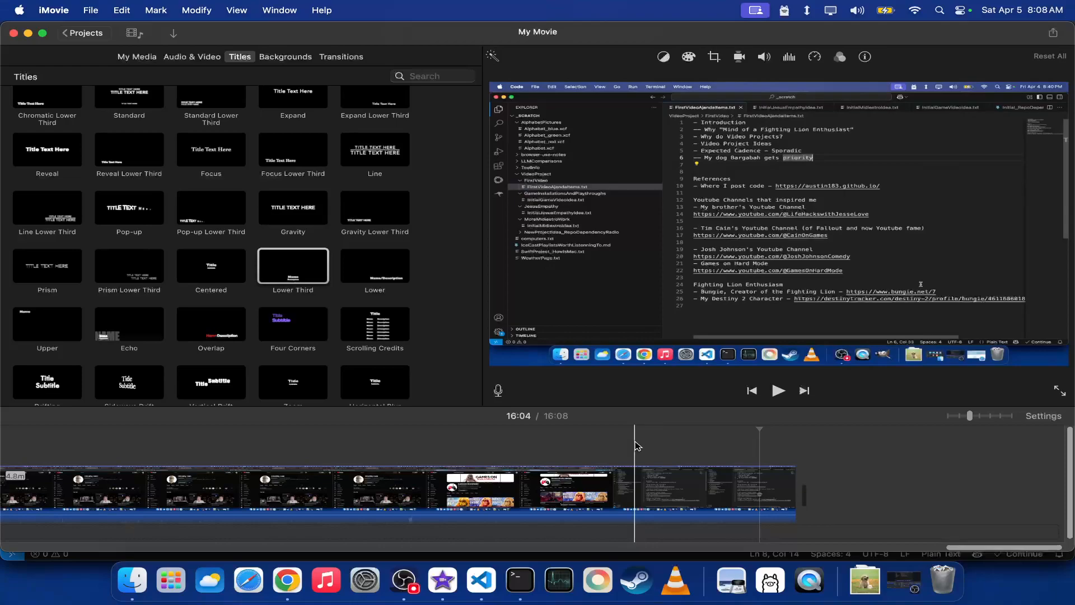
pyautogui.click(577, 445)
pyautogui.click(779, 391)
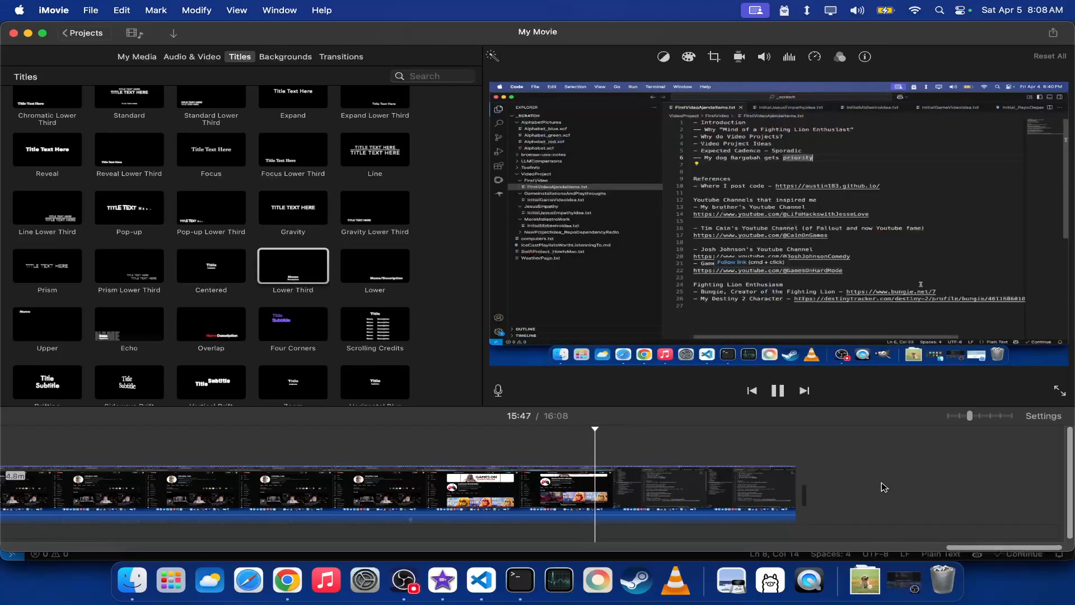
pyautogui.click(478, 445)
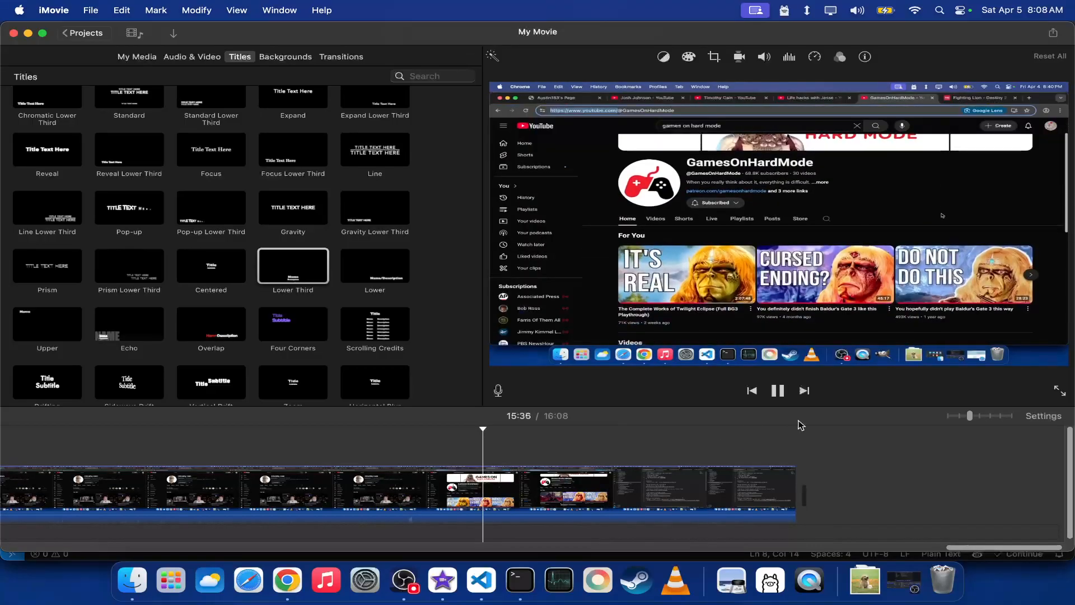
pyautogui.press('space')
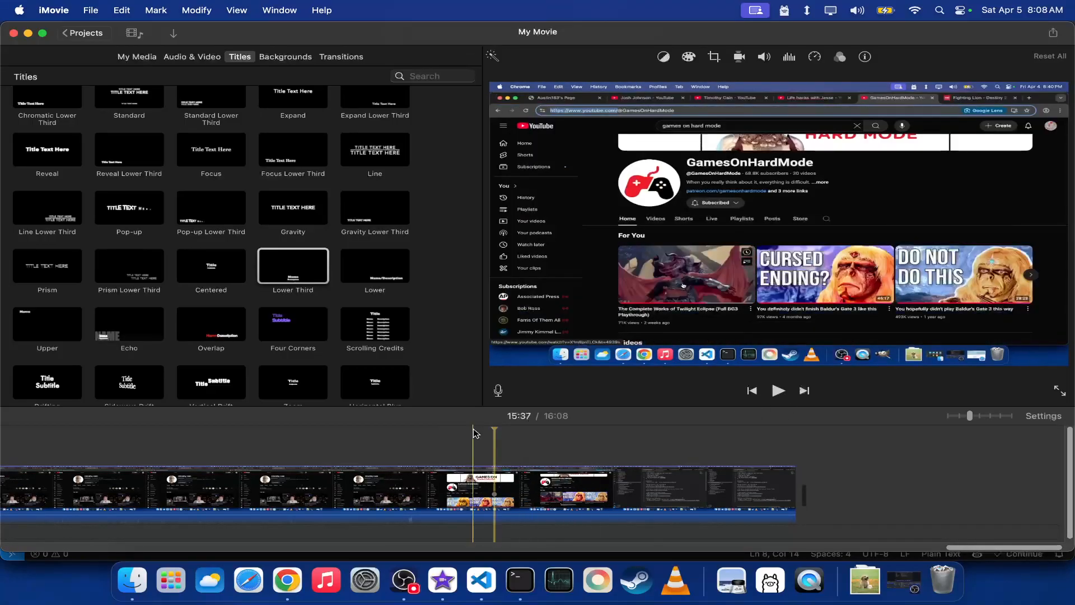
# - Play on from before the GamesOnHardMode channel section and split the clip at 15:44
pyautogui.moveTo(494, 436); pyautogui.dragTo(421, 434)
pyautogui.click(784, 396)
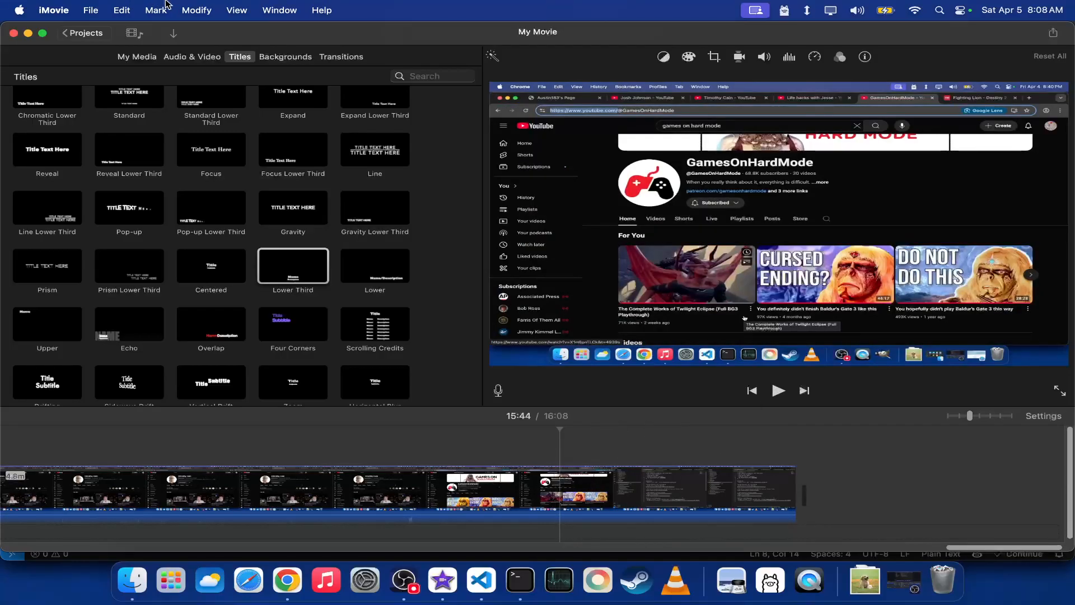
pyautogui.click(120, 11)
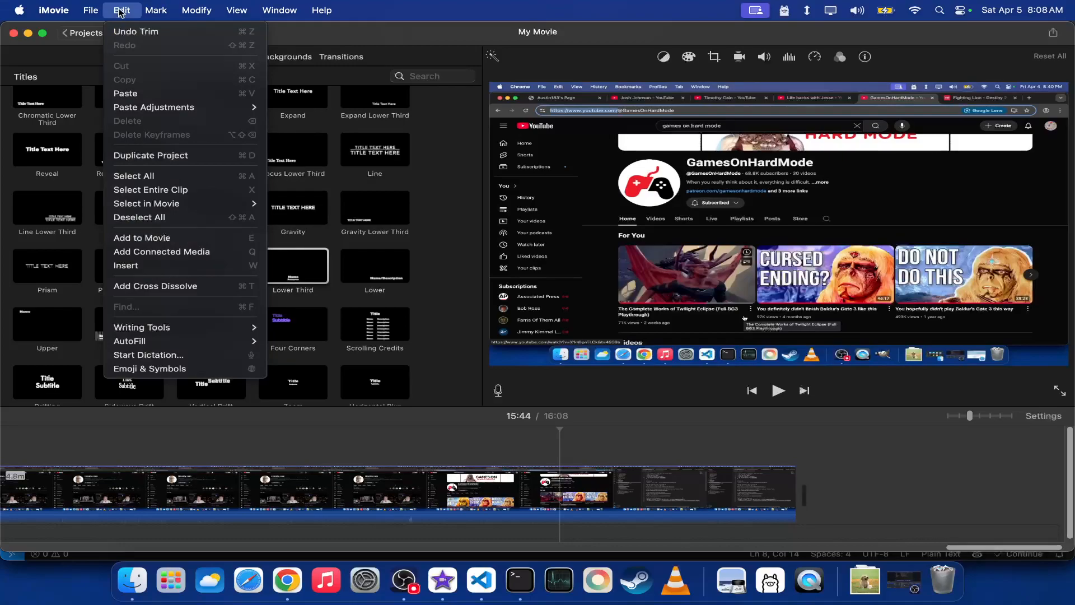
pyautogui.moveTo(162, 5)
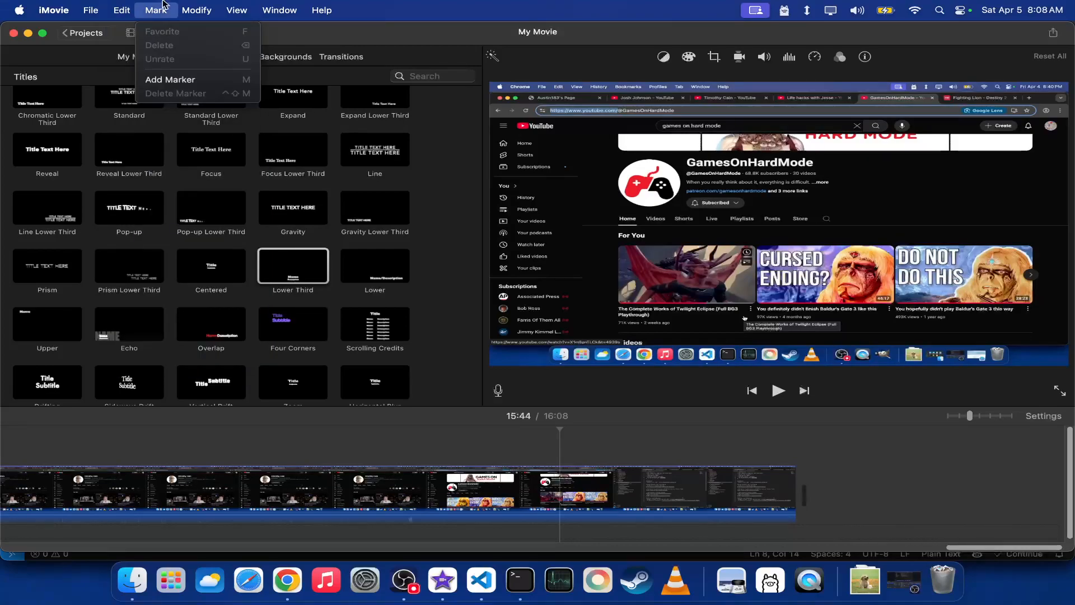
pyautogui.moveTo(214, 6)
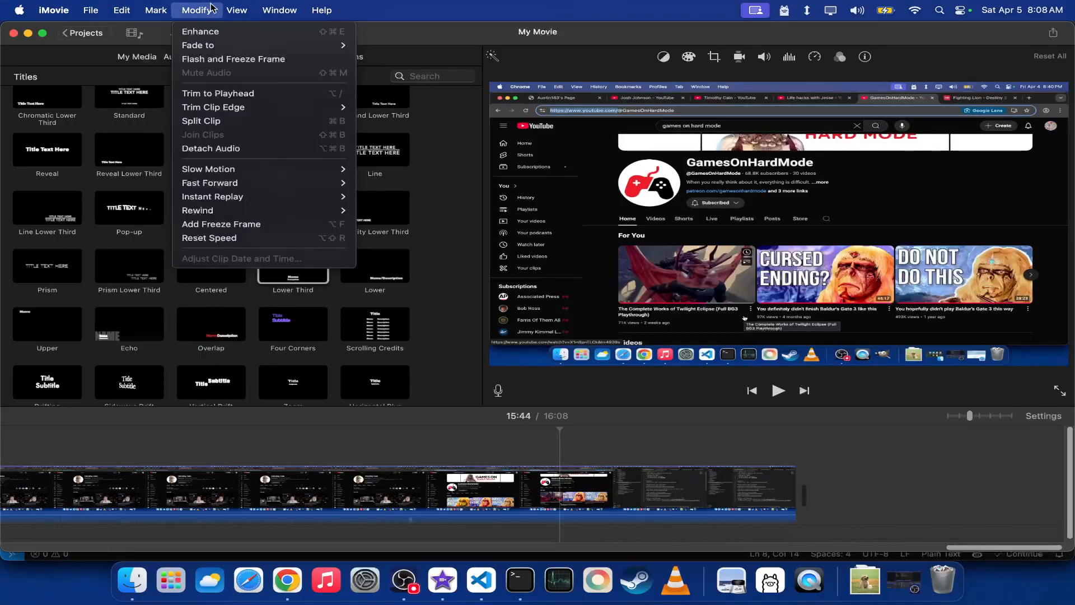
pyautogui.click(217, 123)
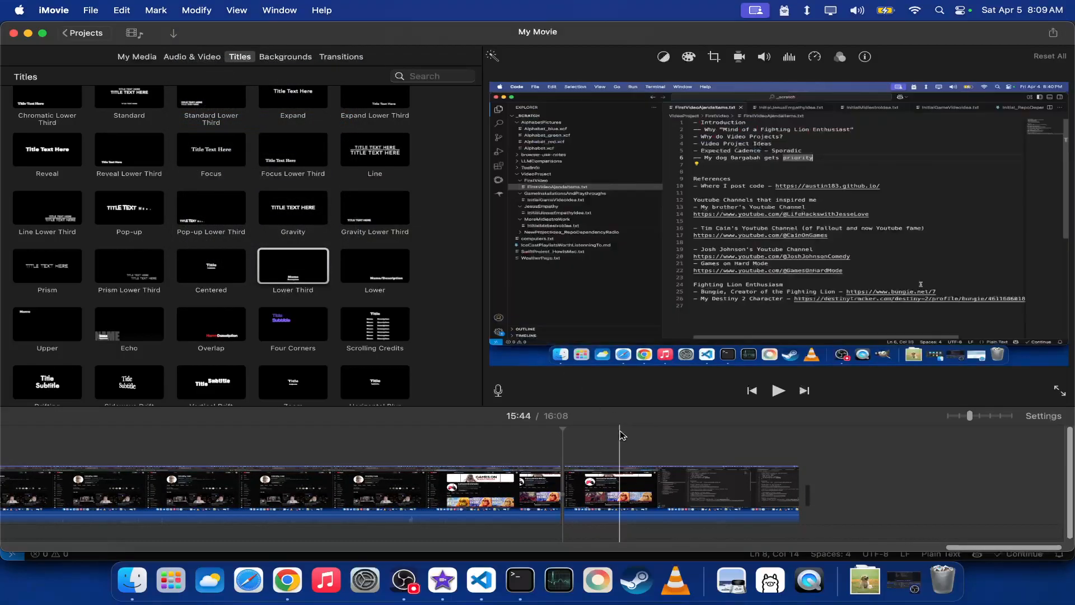
# - Play from the new split to 15:53 and split the clip again there
pyautogui.click(728, 490)
pyautogui.click(776, 396)
pyautogui.click(776, 395)
pyautogui.click(568, 448)
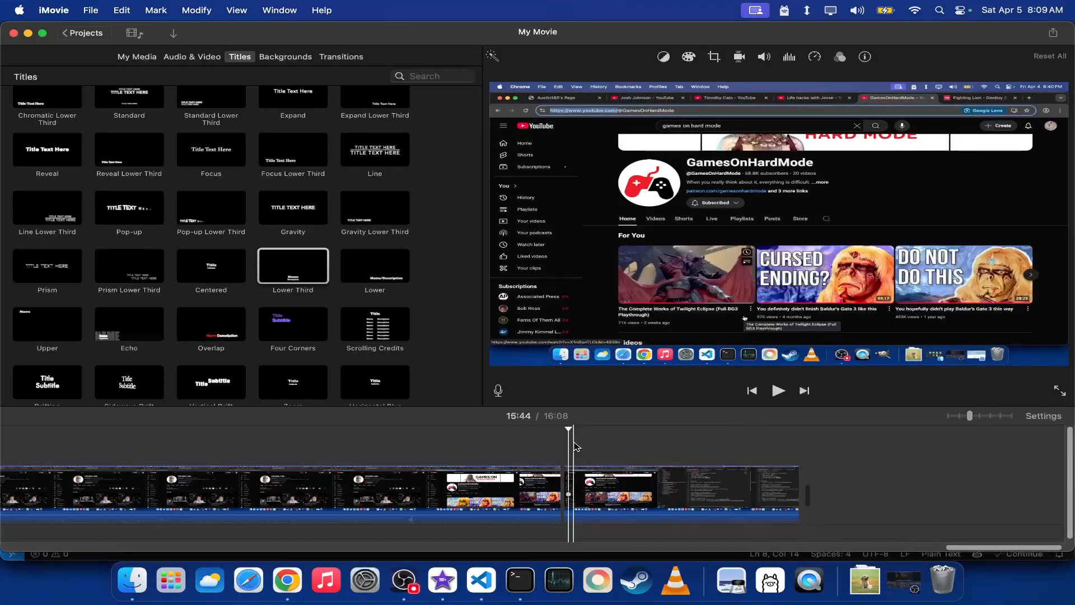
pyautogui.click(780, 392)
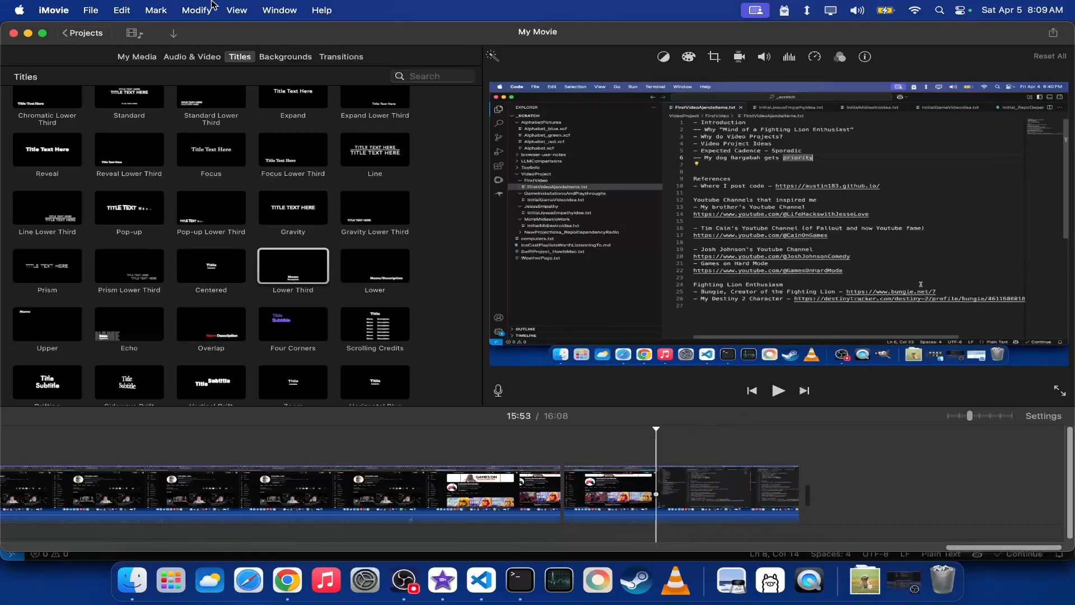
pyautogui.click(122, 11)
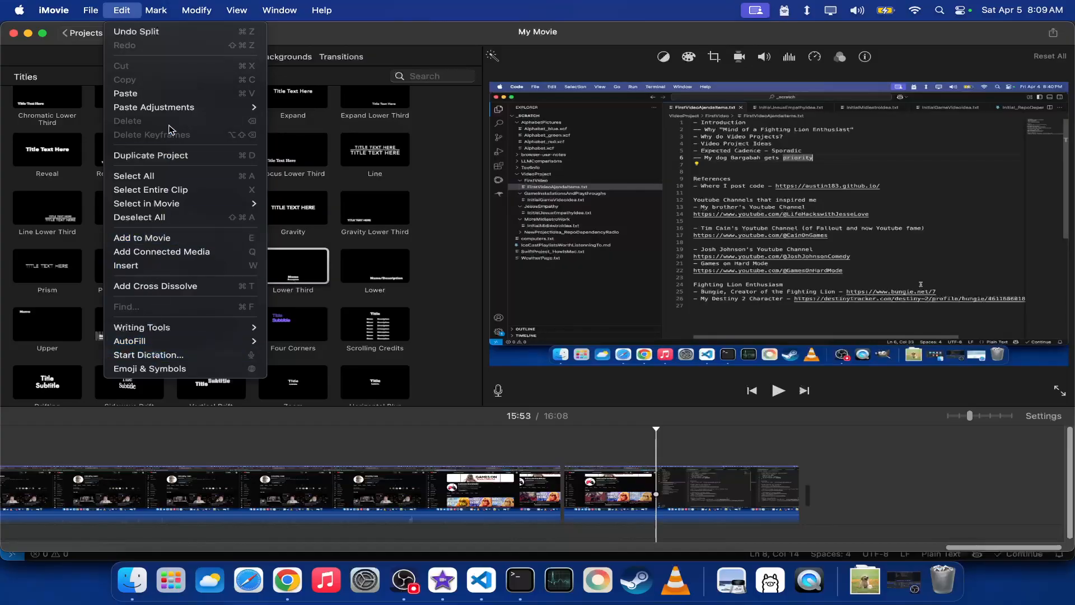
pyautogui.moveTo(173, 6)
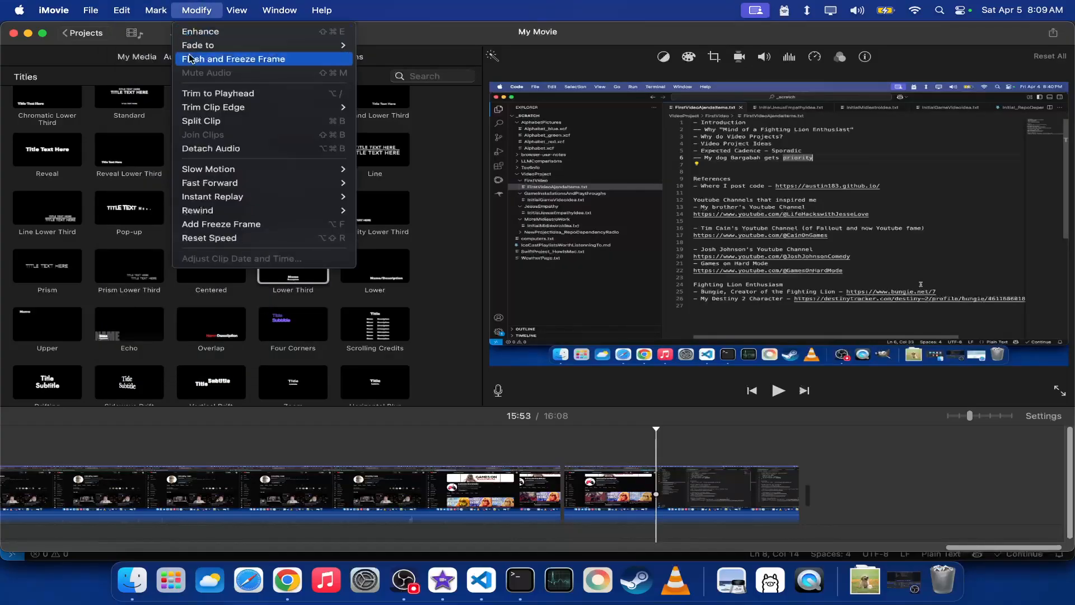
pyautogui.click(192, 125)
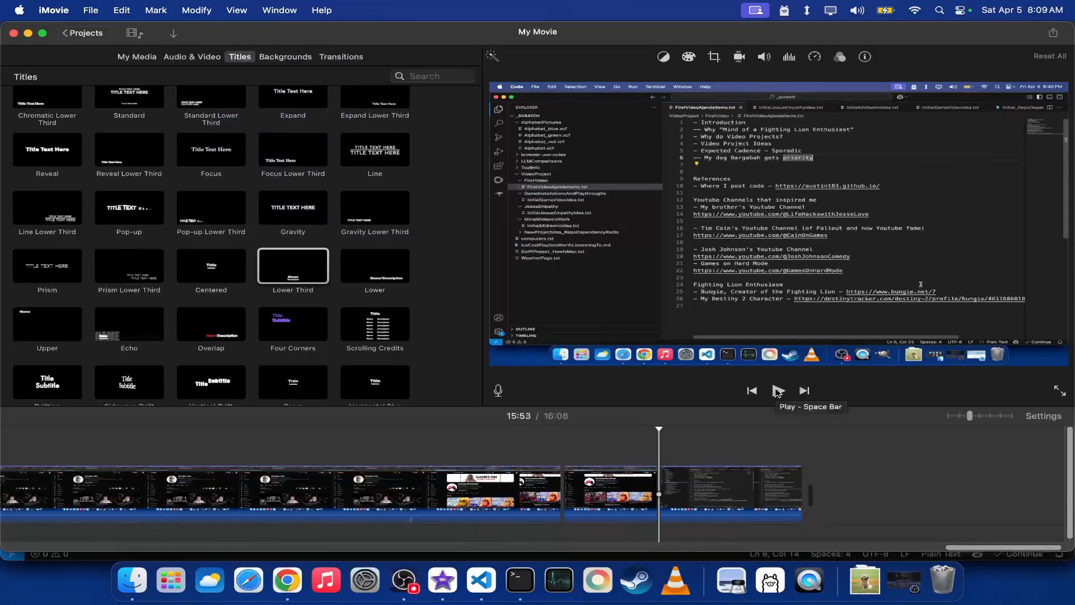
# - Play from about 15:41 and from about 15:54 to check both split points
pyautogui.click(535, 446)
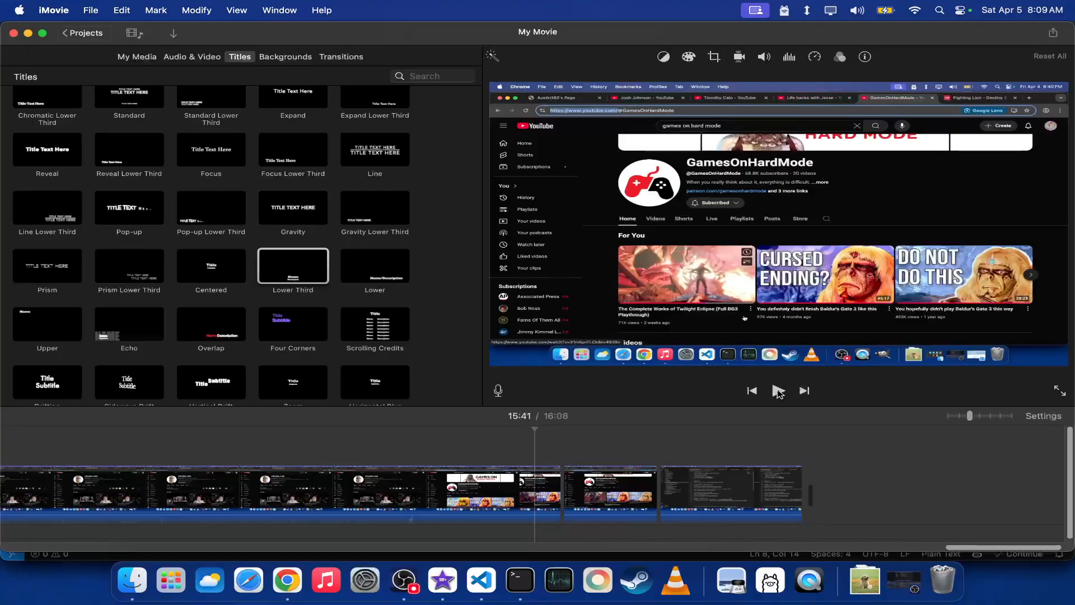
pyautogui.click(778, 390)
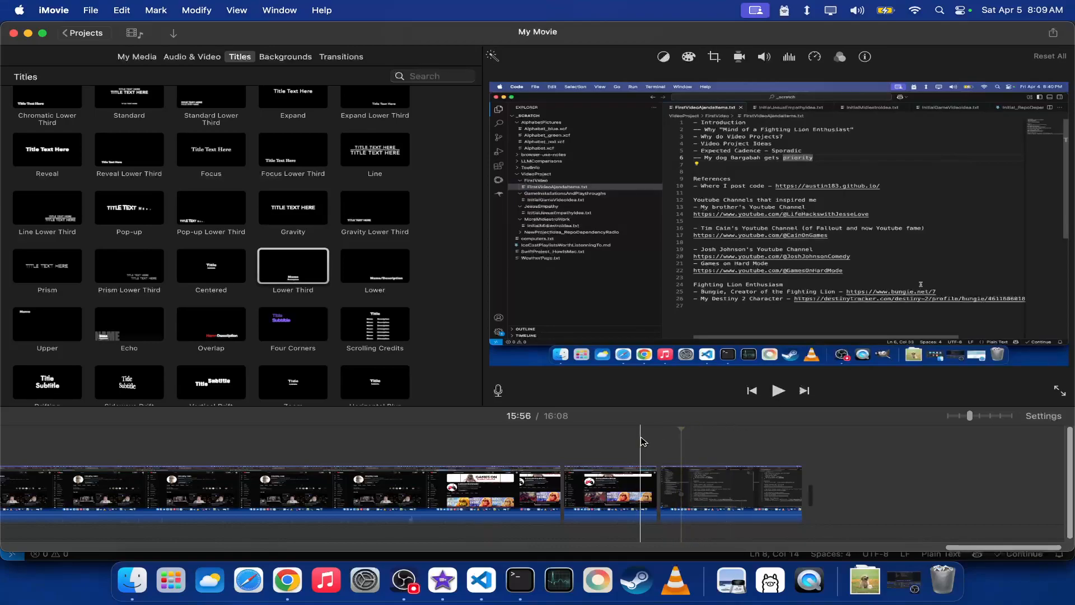
pyautogui.click(532, 448)
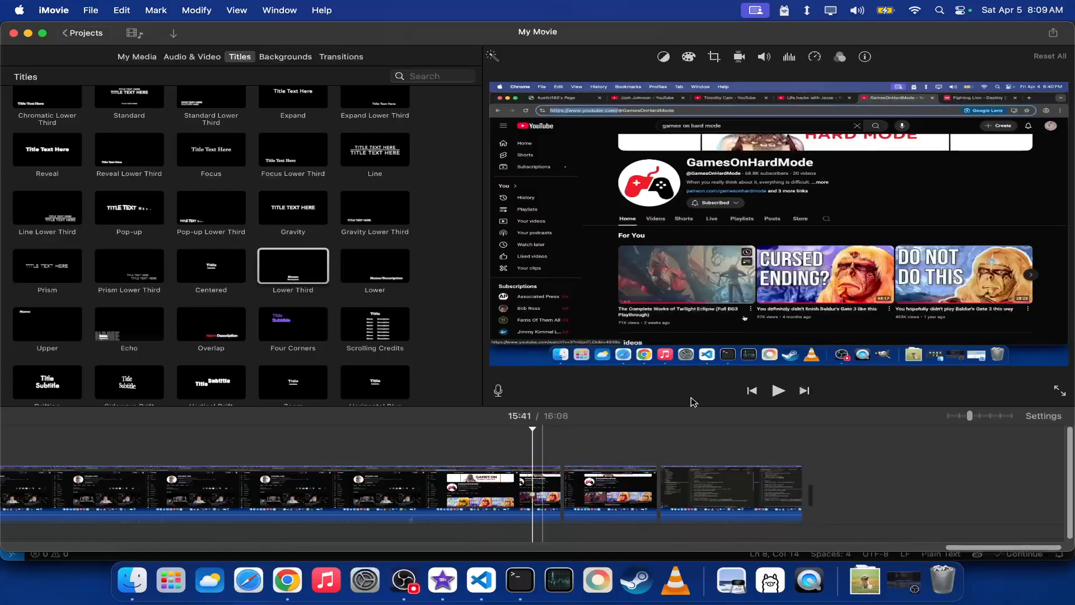
pyautogui.click(780, 393)
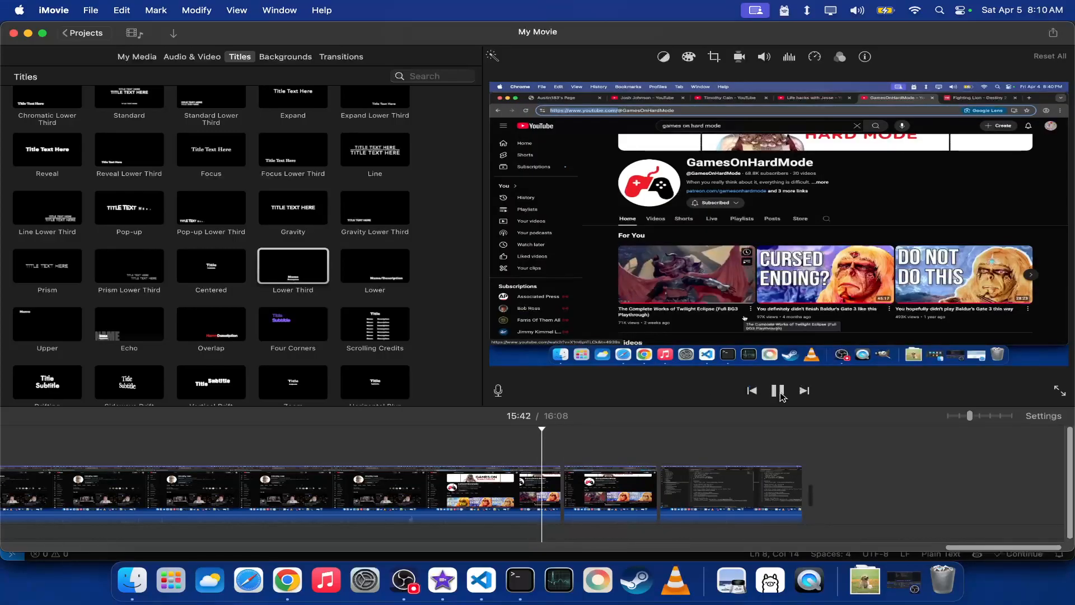
pyautogui.click(781, 393)
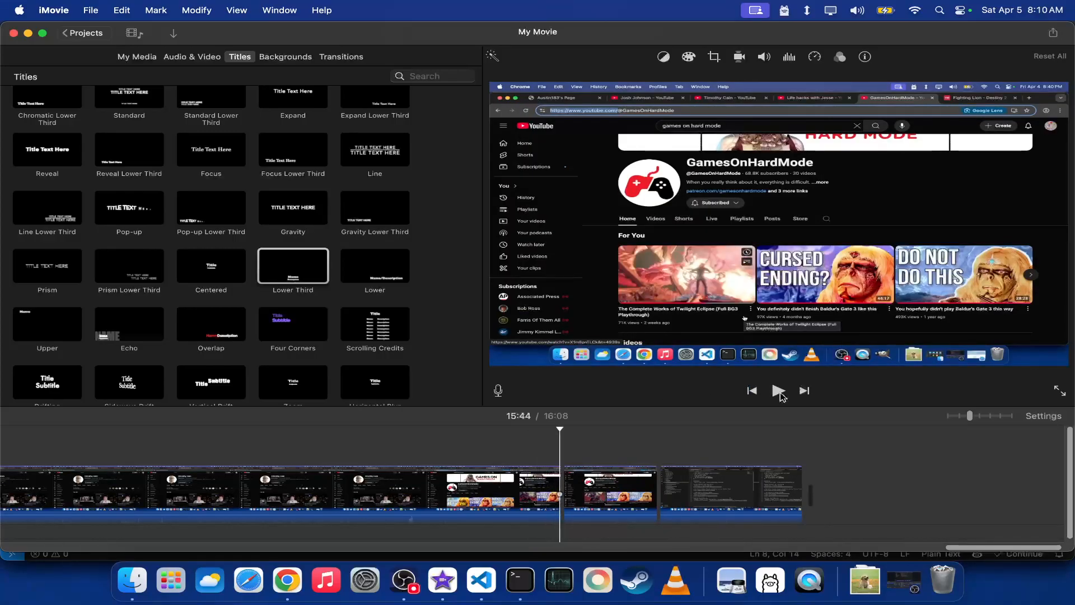
pyautogui.click(671, 456)
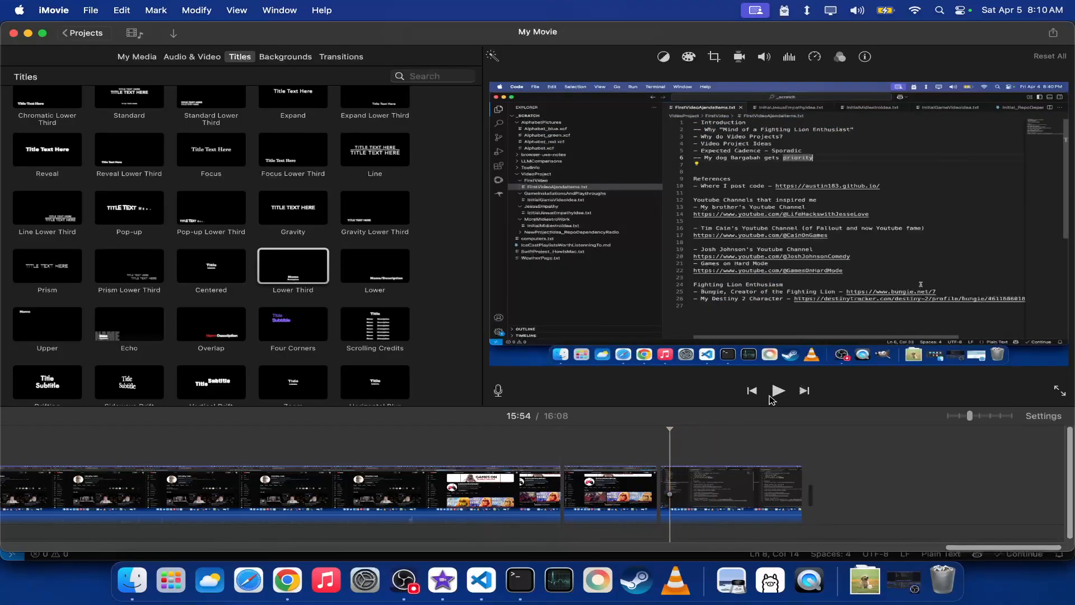
pyautogui.click(778, 390)
pyautogui.click(778, 390)
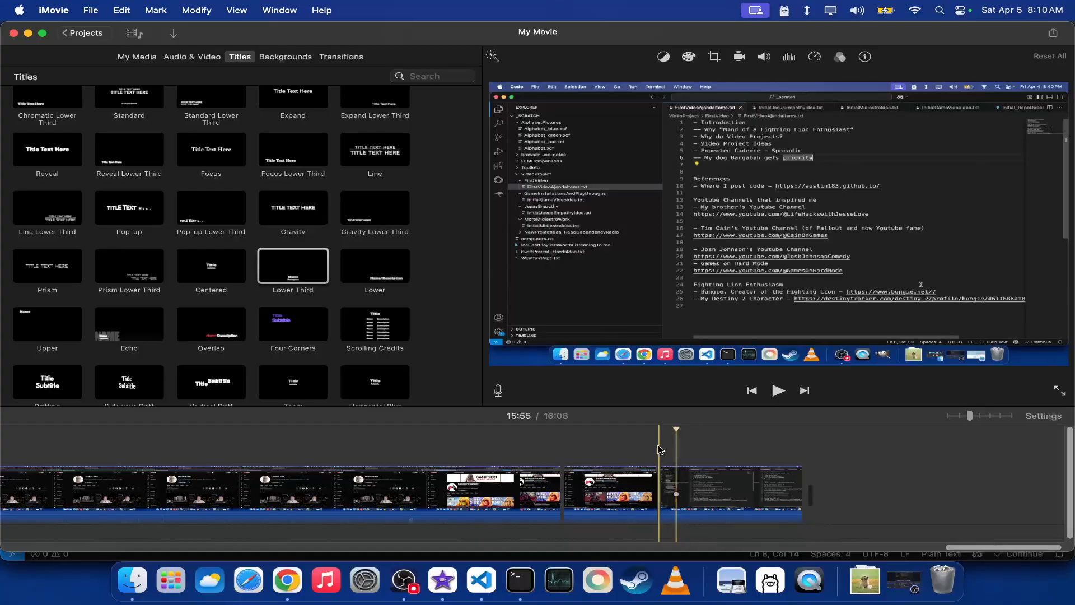
# - Delete the middle clip between the splits at 15:44 and 15:53
pyautogui.click(626, 510)
pyautogui.rightClick(627, 513)
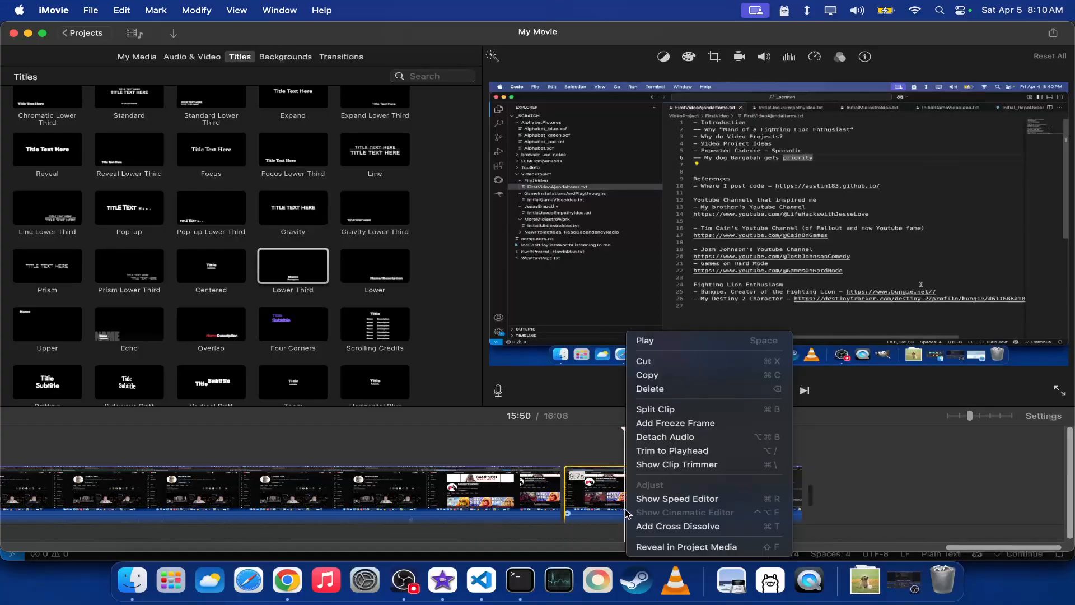
pyautogui.click(644, 388)
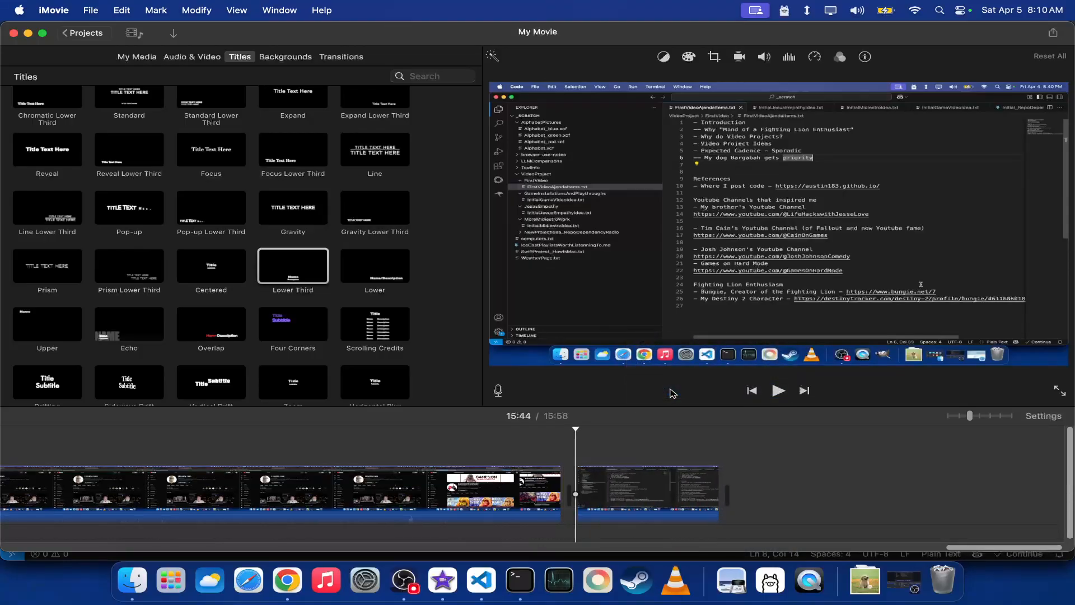
# - Play from about 15:39 across the join to check the cut
pyautogui.click(515, 442)
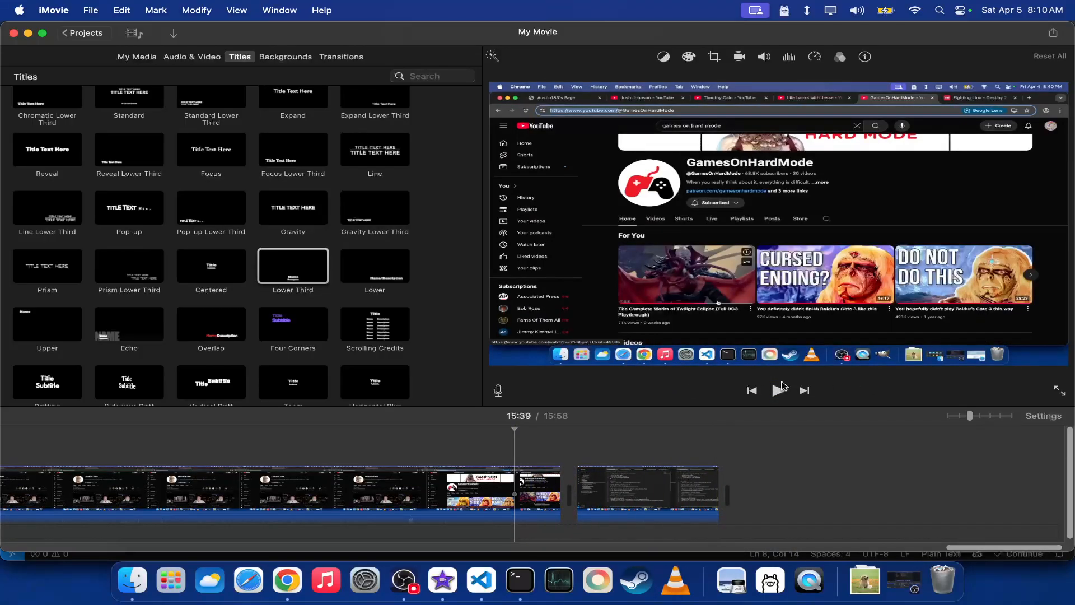
pyautogui.click(778, 391)
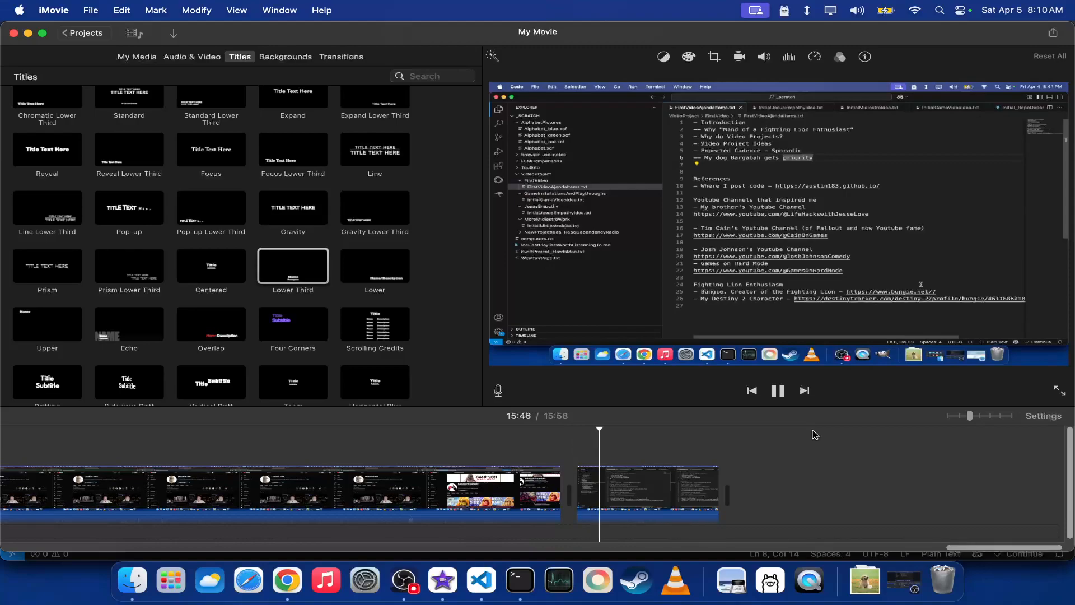
pyautogui.click(779, 390)
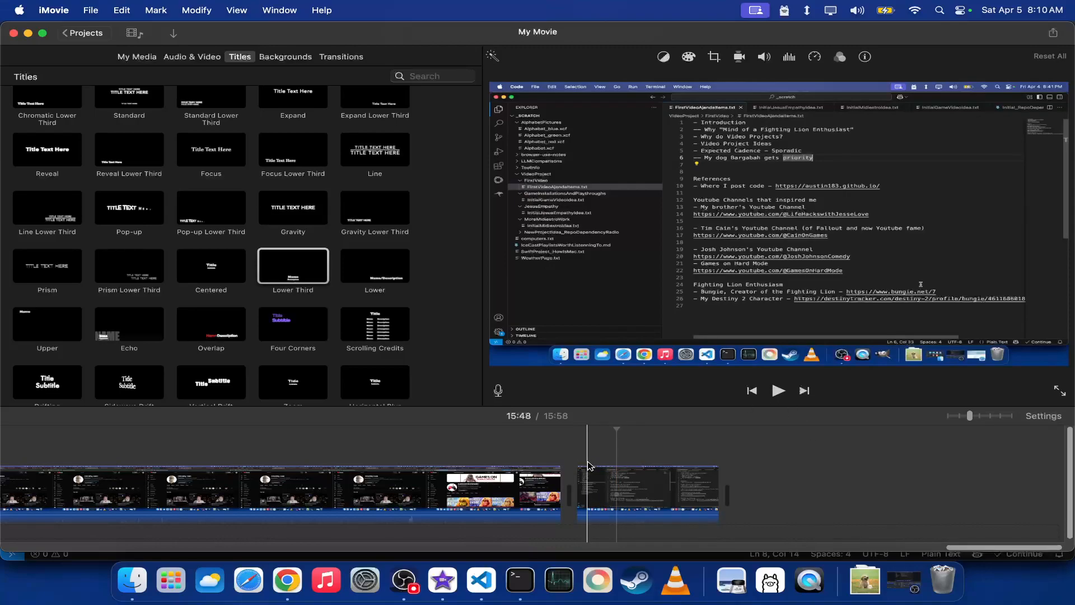
# - Play the last clip to 15:56 and split it there
pyautogui.click(780, 396)
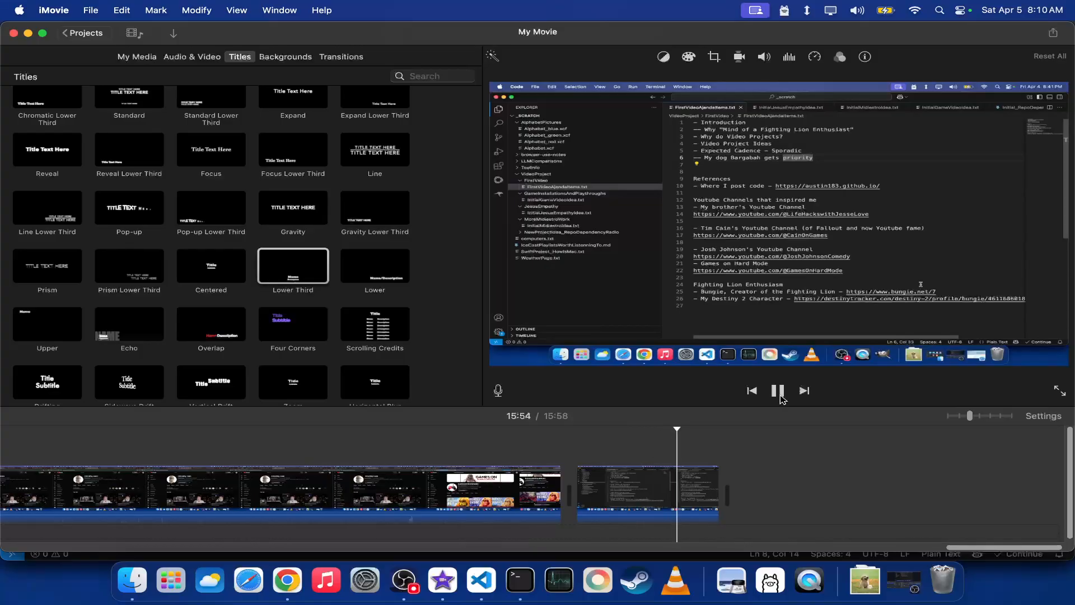
pyautogui.click(781, 395)
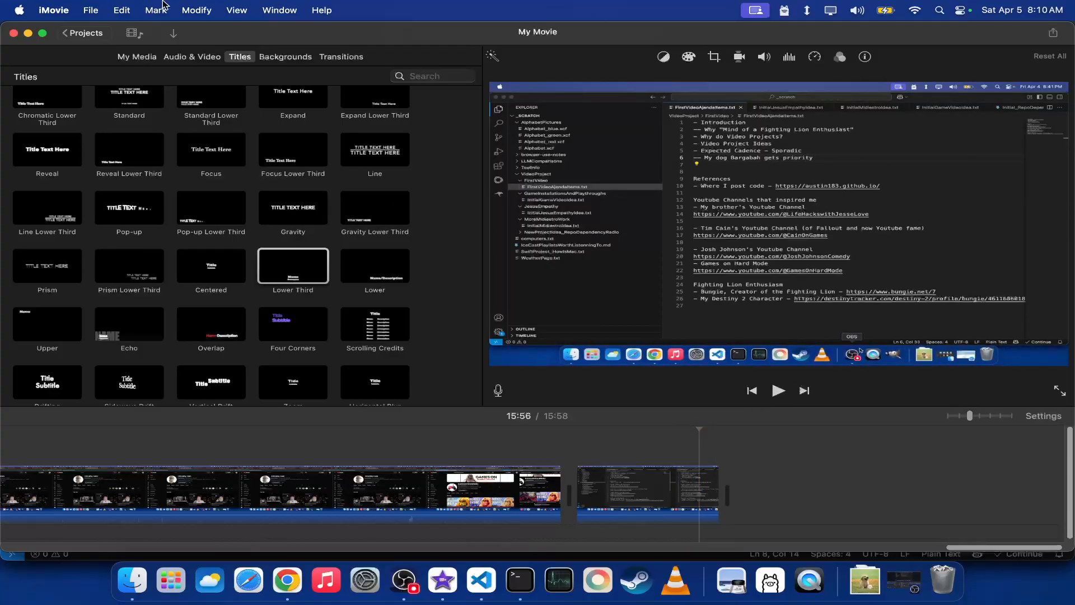
pyautogui.click(197, 10)
pyautogui.click(206, 123)
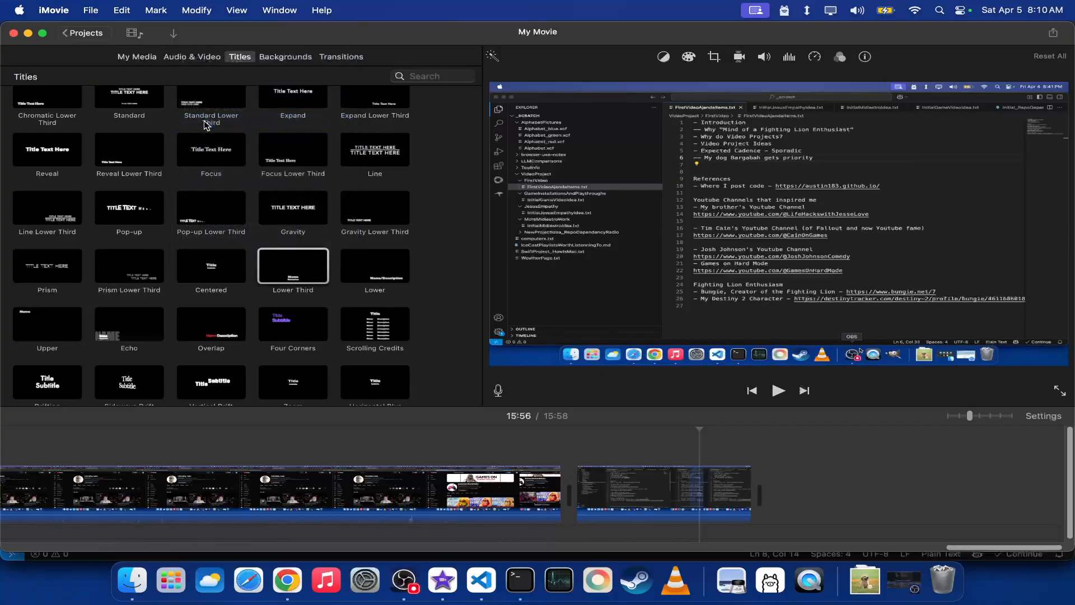
pyautogui.rightClick(717, 506)
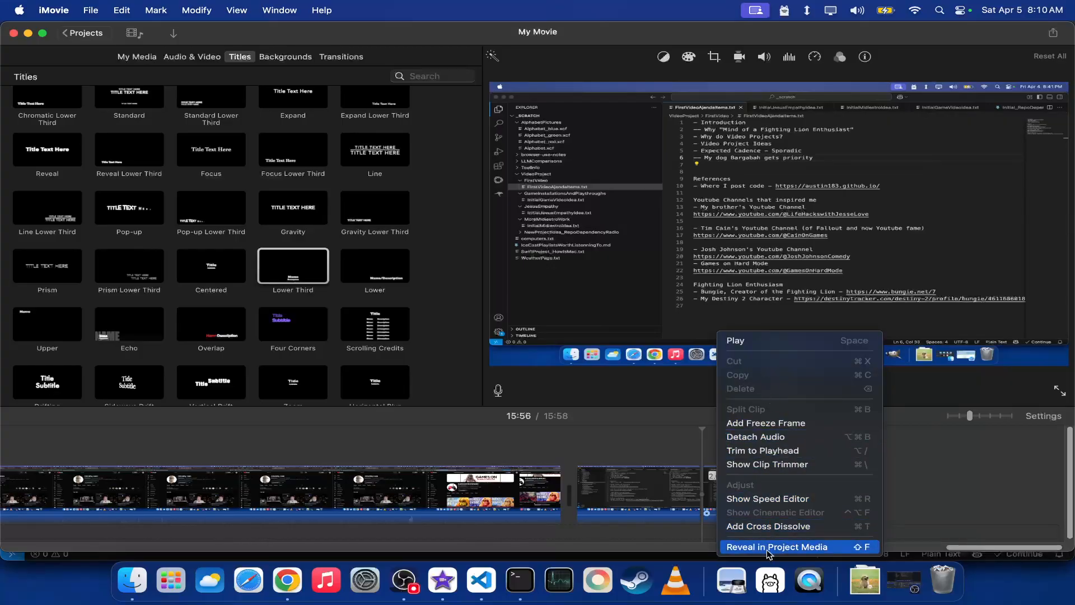
pyautogui.click(766, 423)
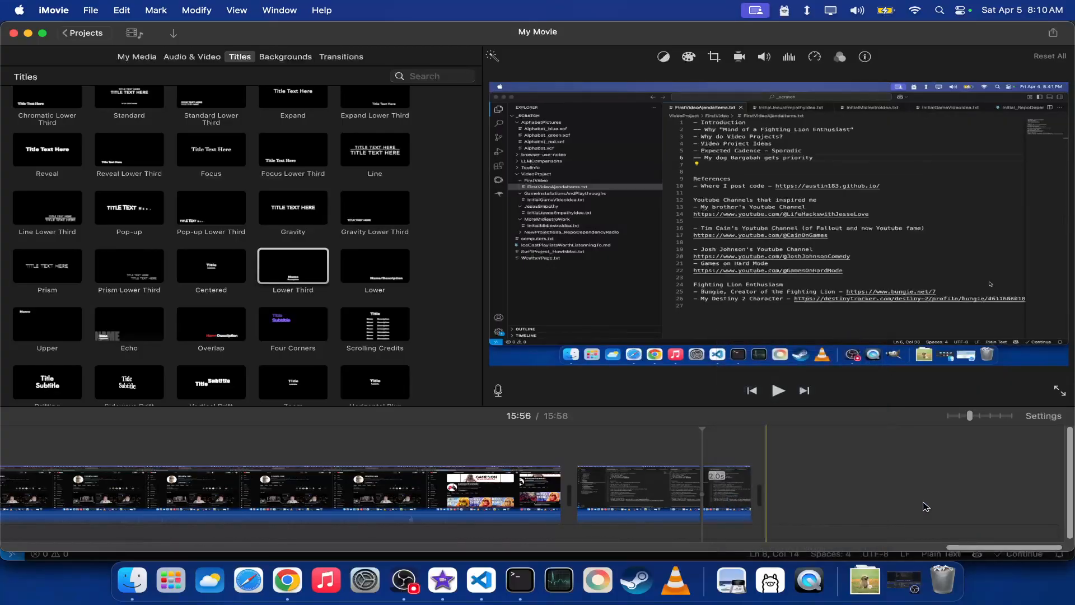
pyautogui.rightClick(734, 496)
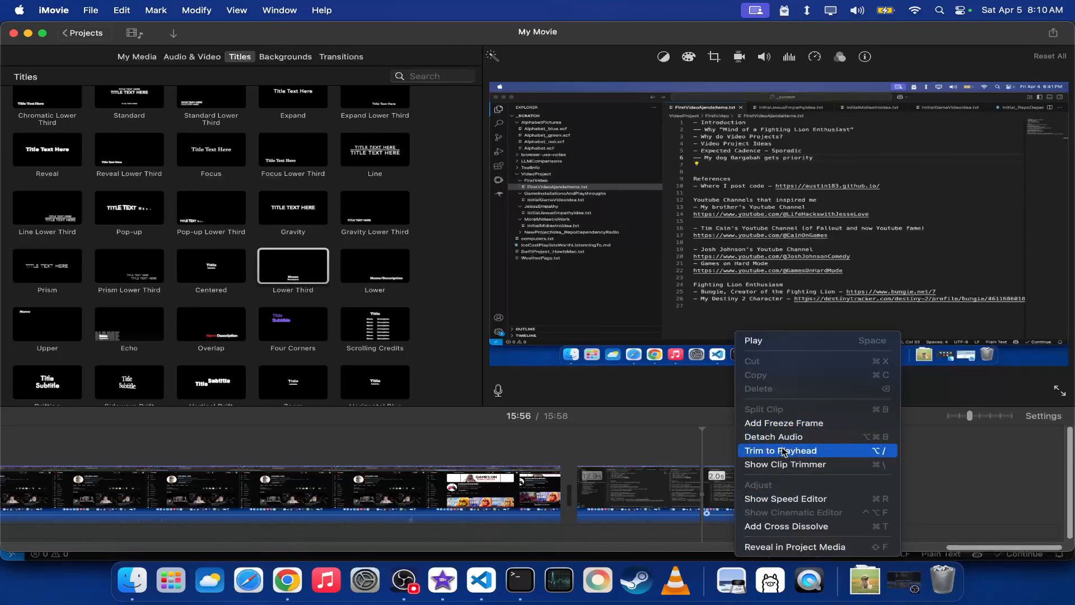
pyautogui.click(984, 482)
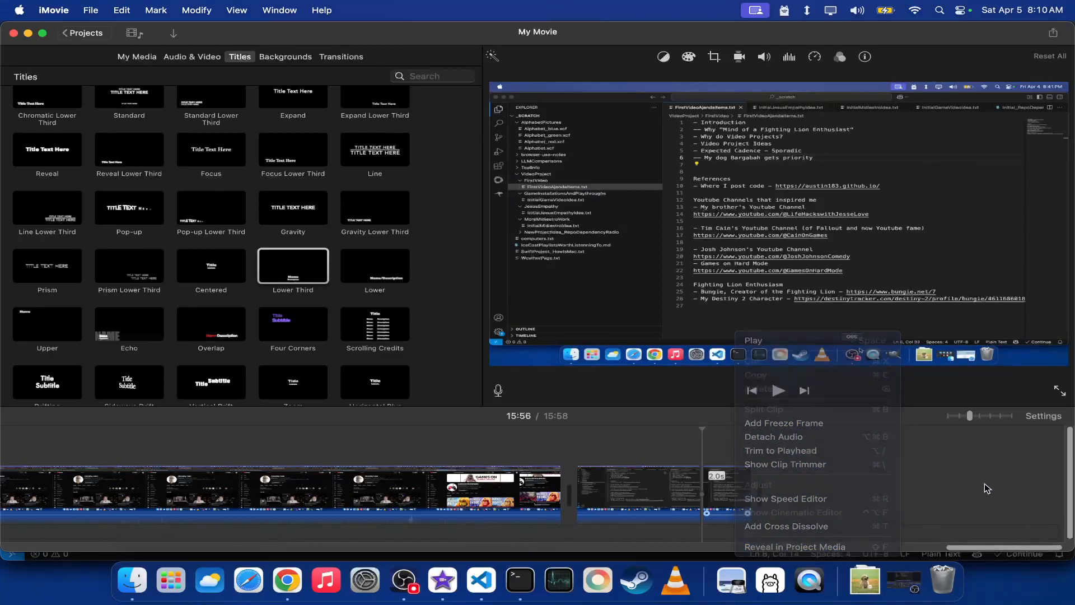
# - Delete the 2.0-second clip after the split at 15:56, at the end of the movie
pyautogui.click(734, 497)
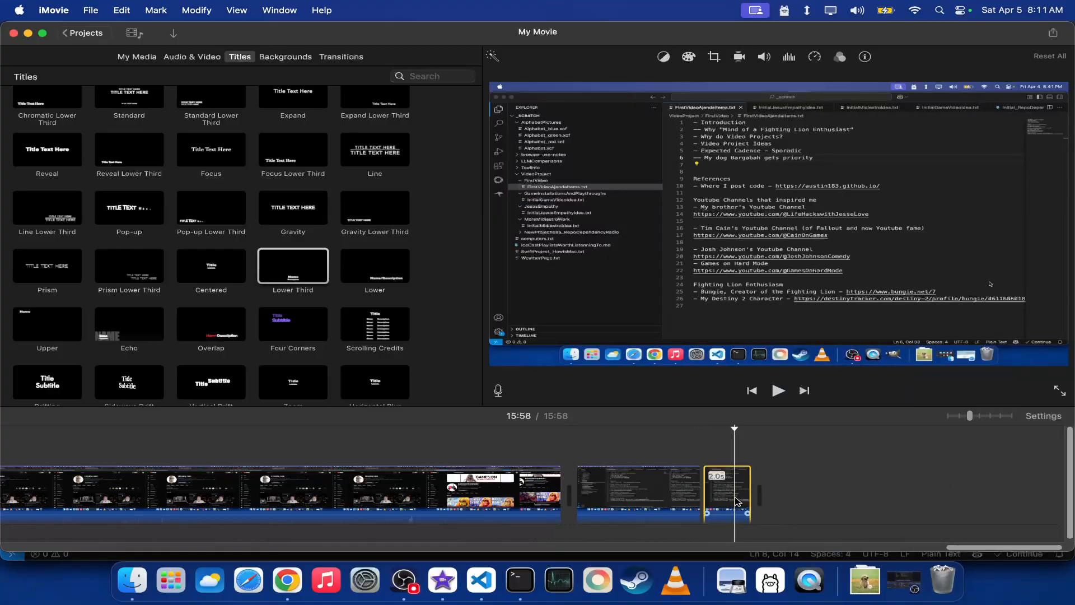
pyautogui.press('Delete')
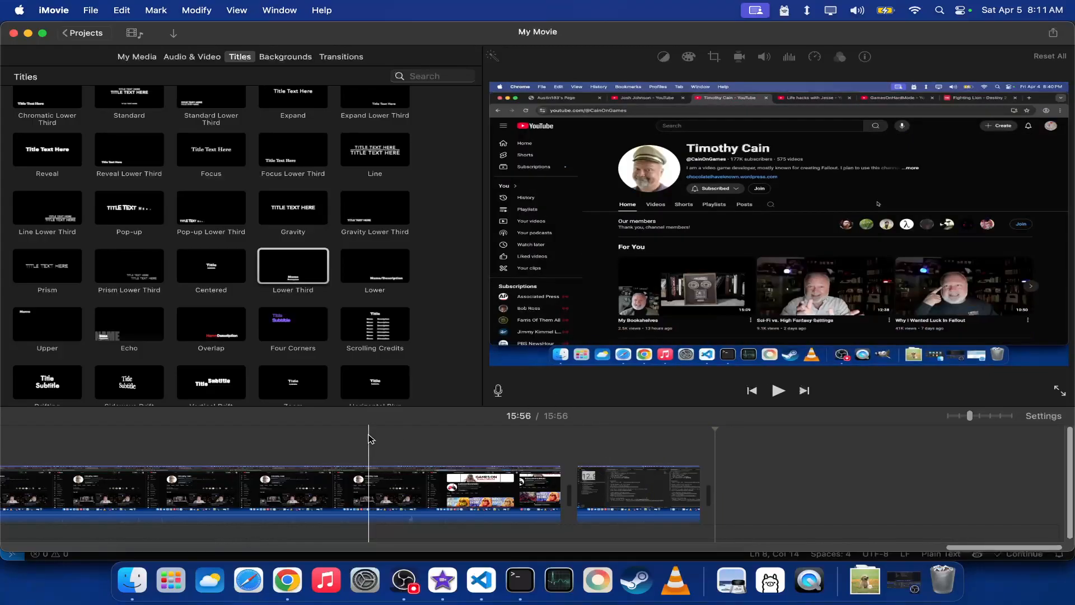
# - Go back along the timeline to the opening part of the 10.2-minute clip
pyautogui.hscroll(-10, 368, 438)
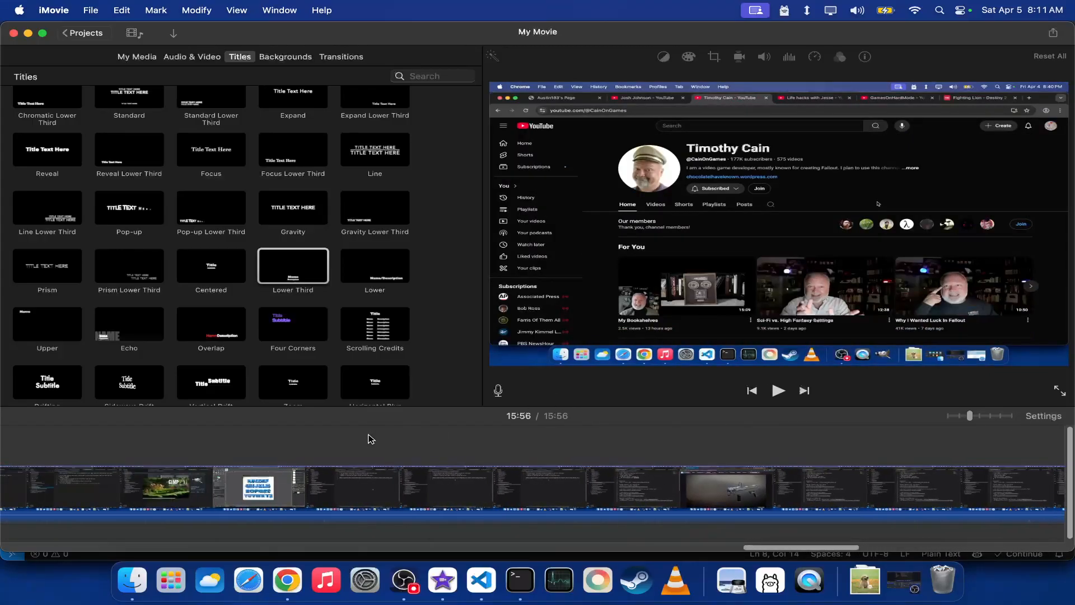
pyautogui.hscroll(-15, 368, 438)
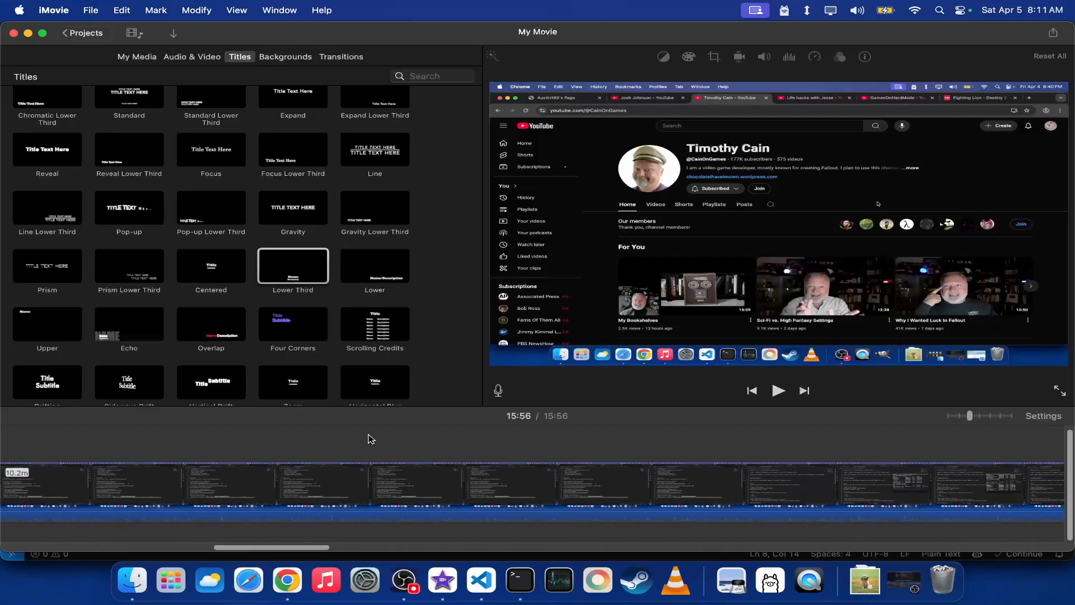
pyautogui.hscroll(-10, 368, 438)
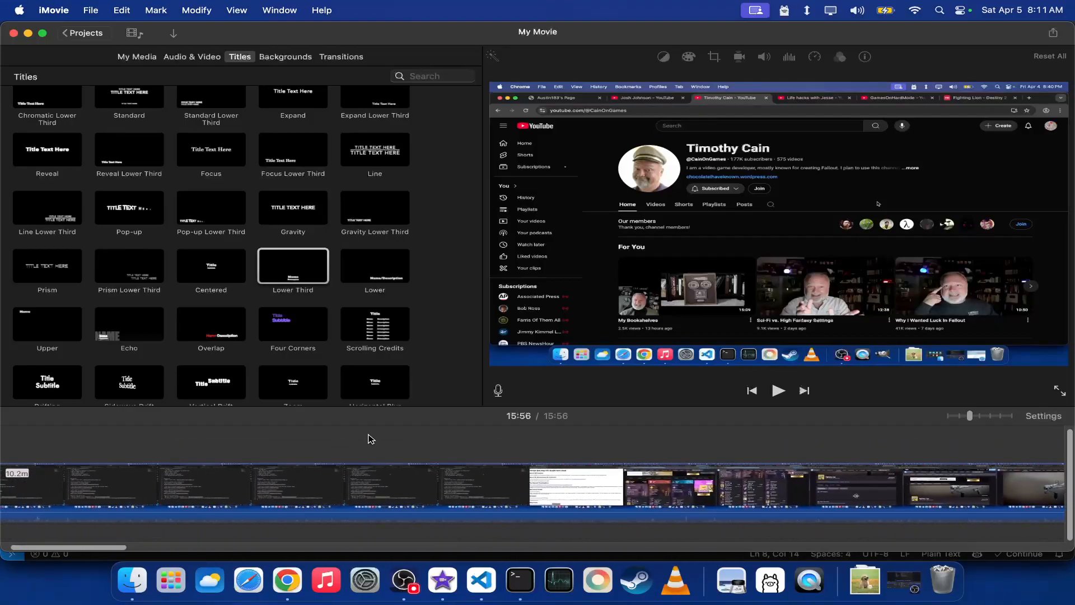